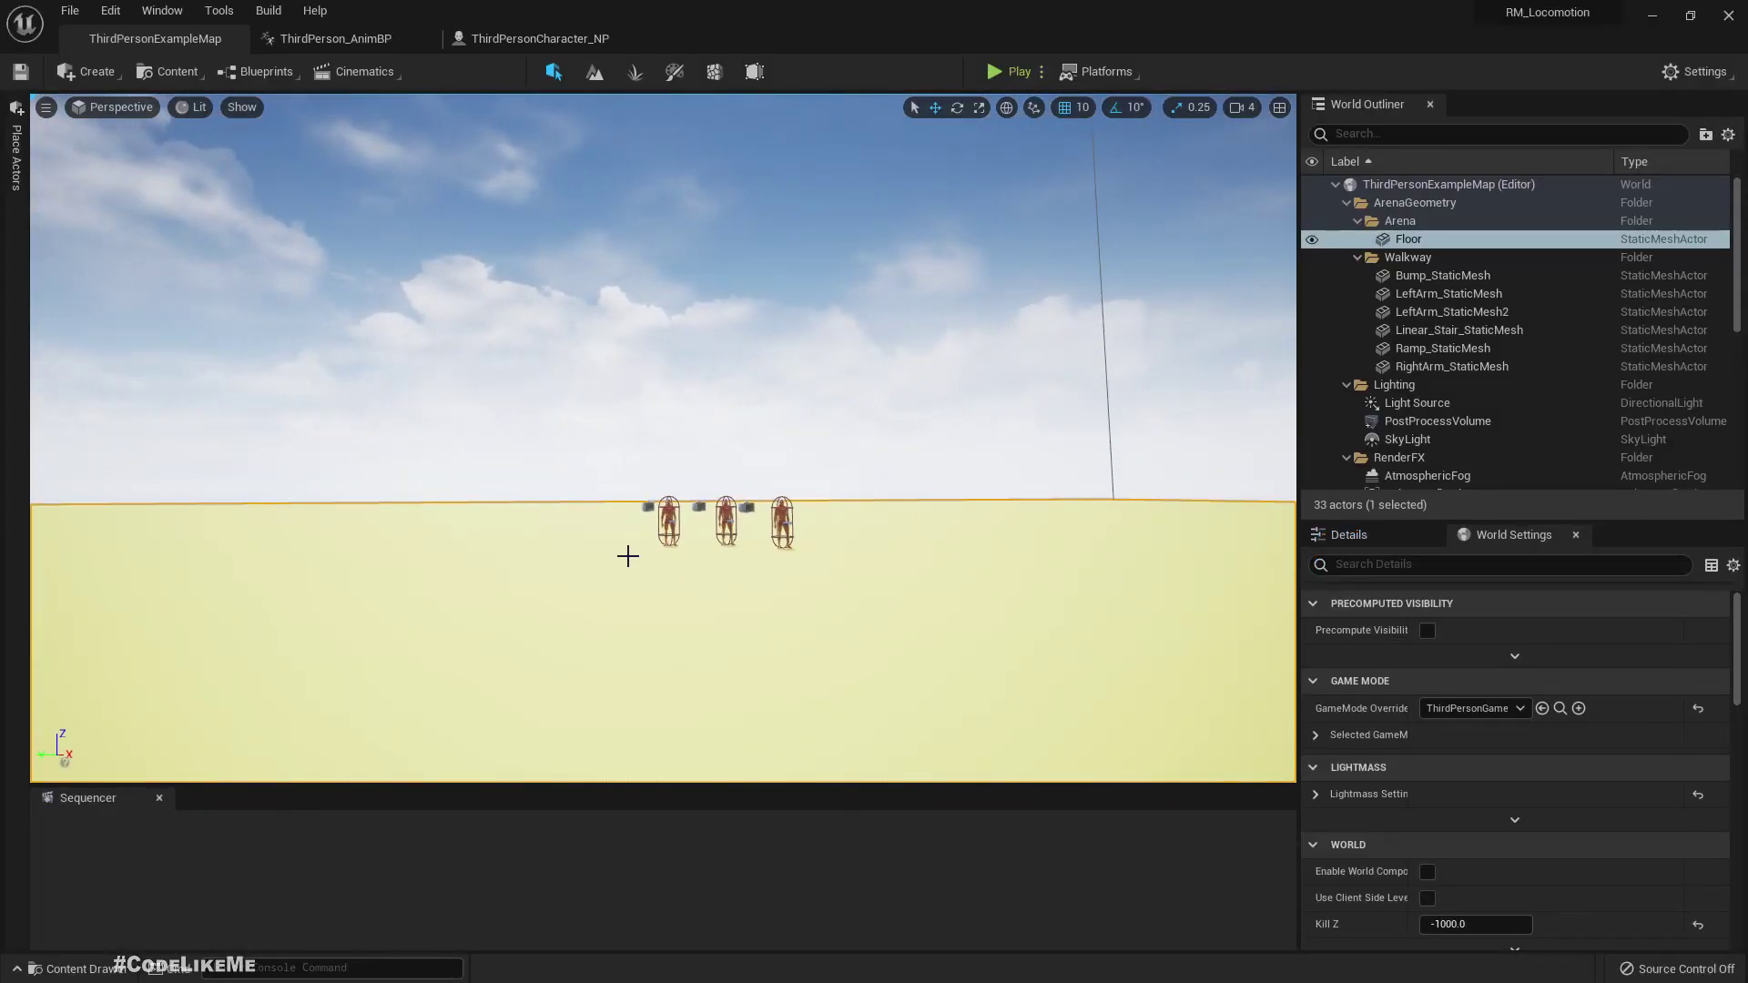
Step: Start a full-screen play session and walk the mannequin toward the three red figures
{"action": "key", "text": "alt+p"}
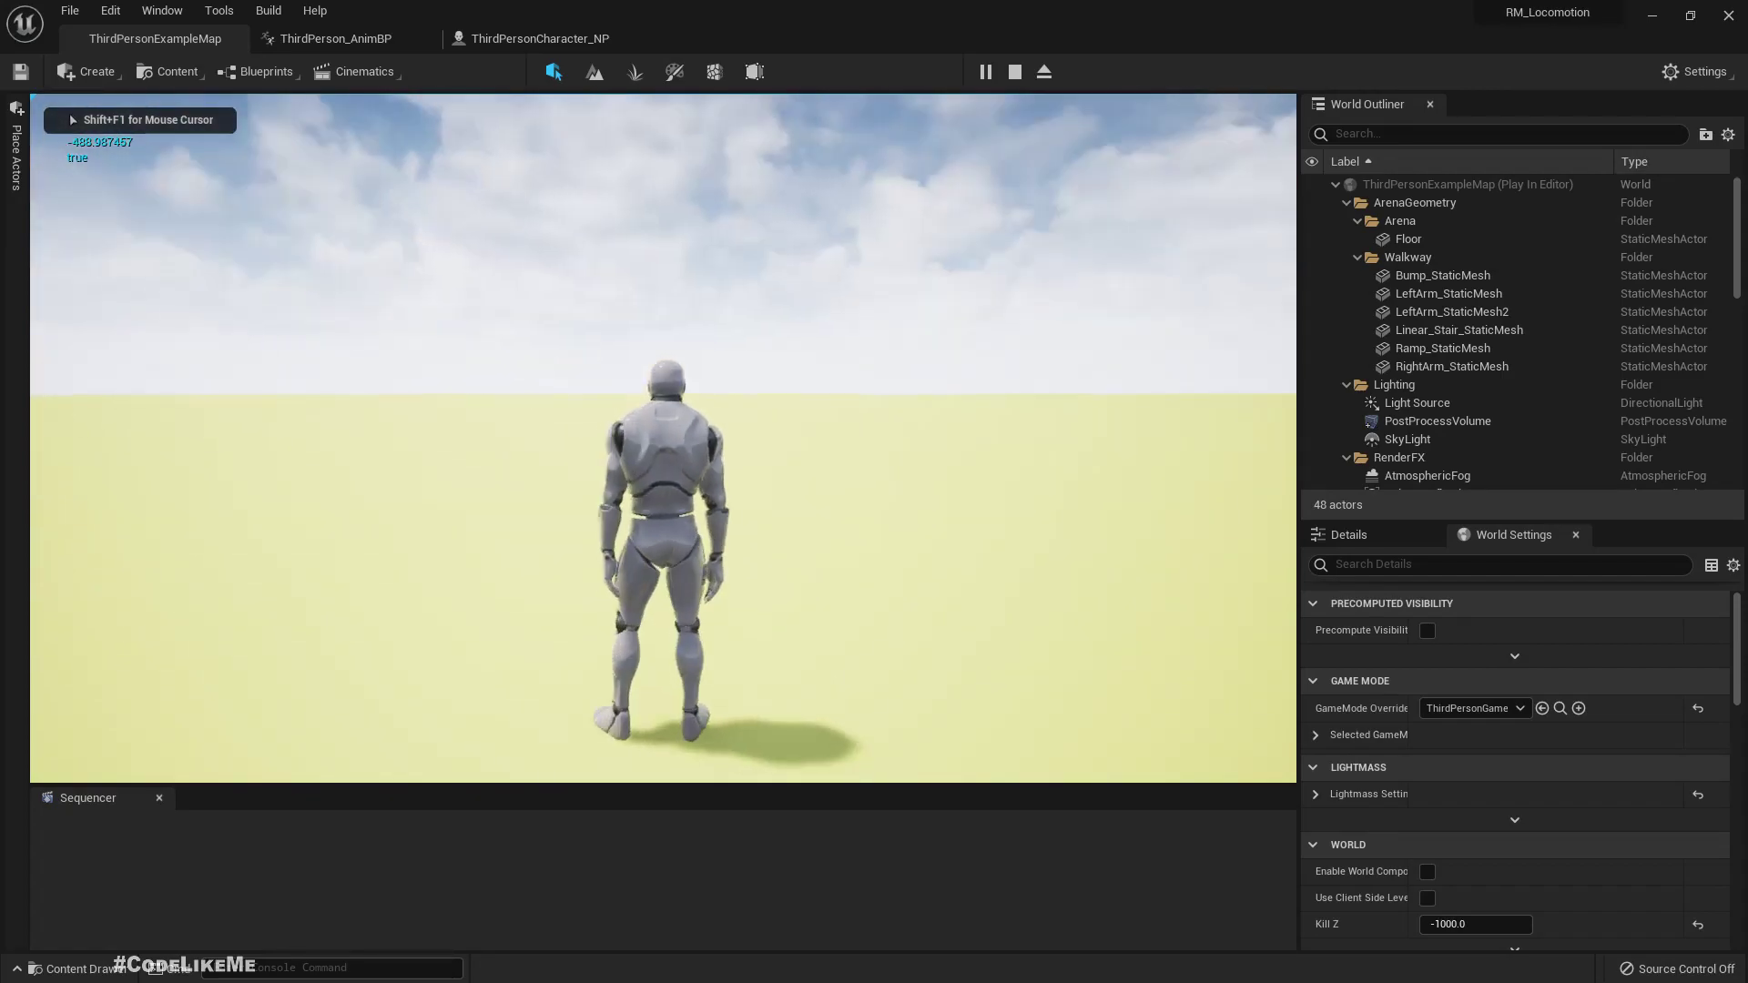
{"action": "key", "text": "shift+F1"}
{"action": "key", "text": "F11"}
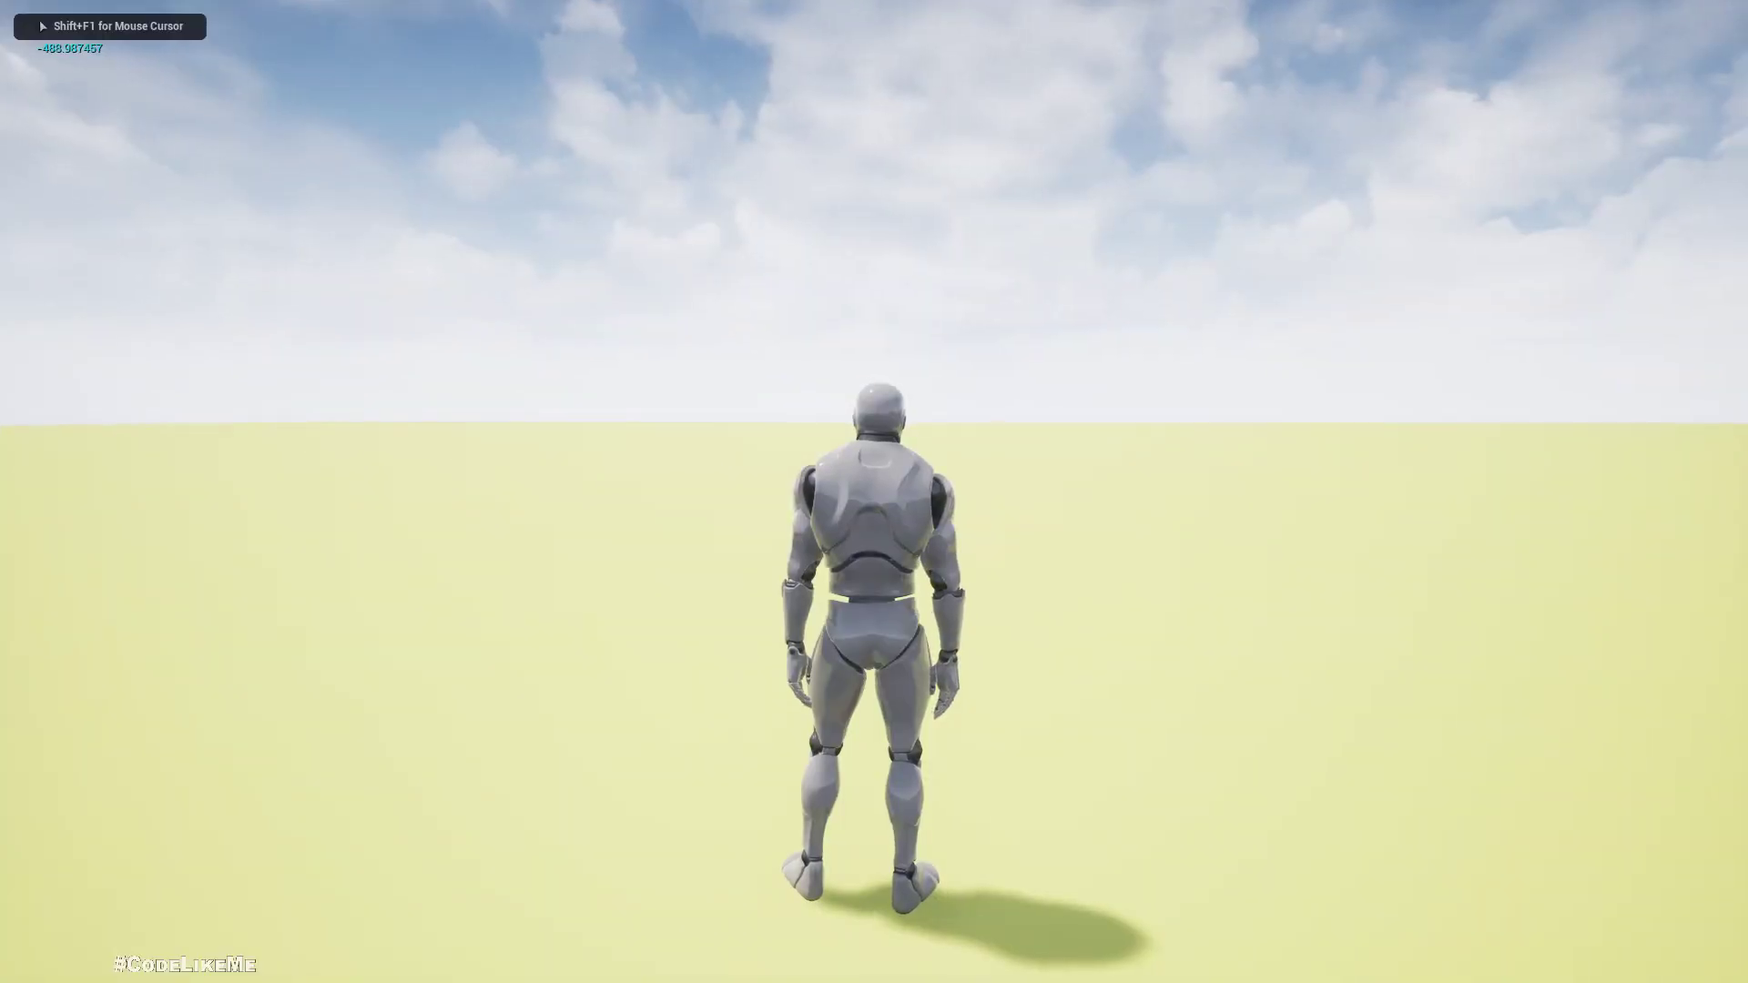
{"action": "key", "text": "w"}
{"action": "key", "text": "w"}
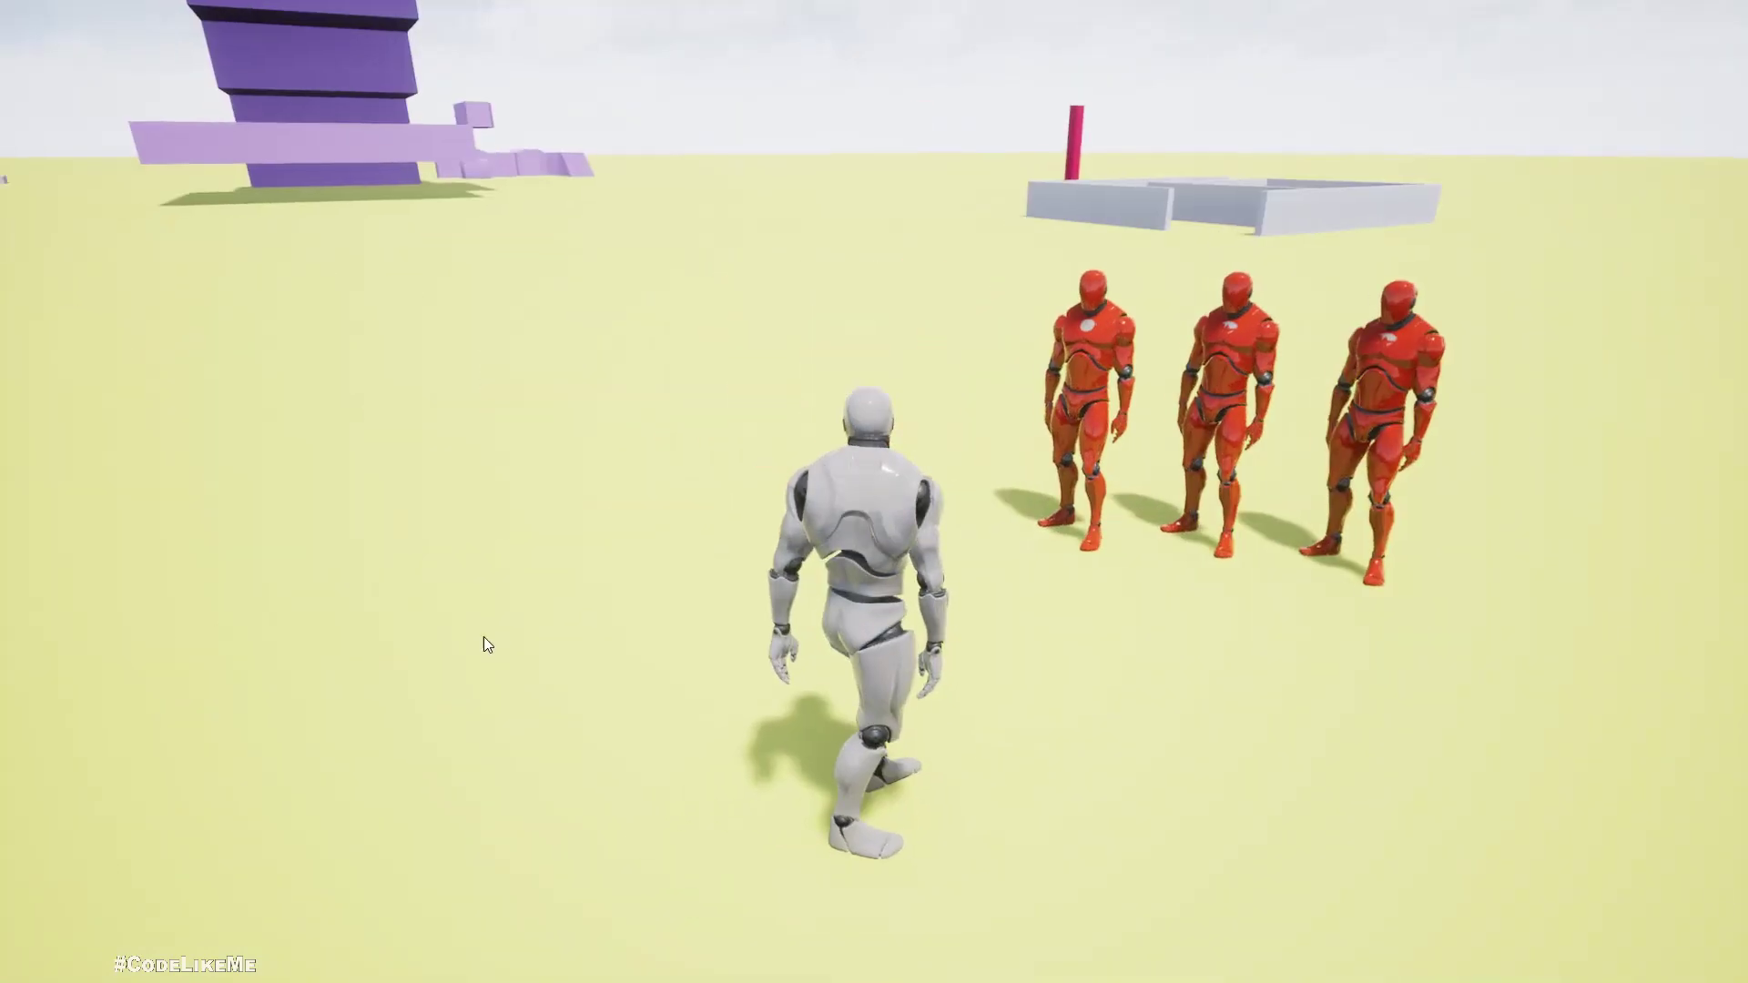
Step: Stop play, fly down onto the purple surface, then play and walk across the platform
{"action": "key", "text": "Escape"}
{"action": "right_click_drag", "start_coordinate": [875, 491], "coordinate": [874, 574]}
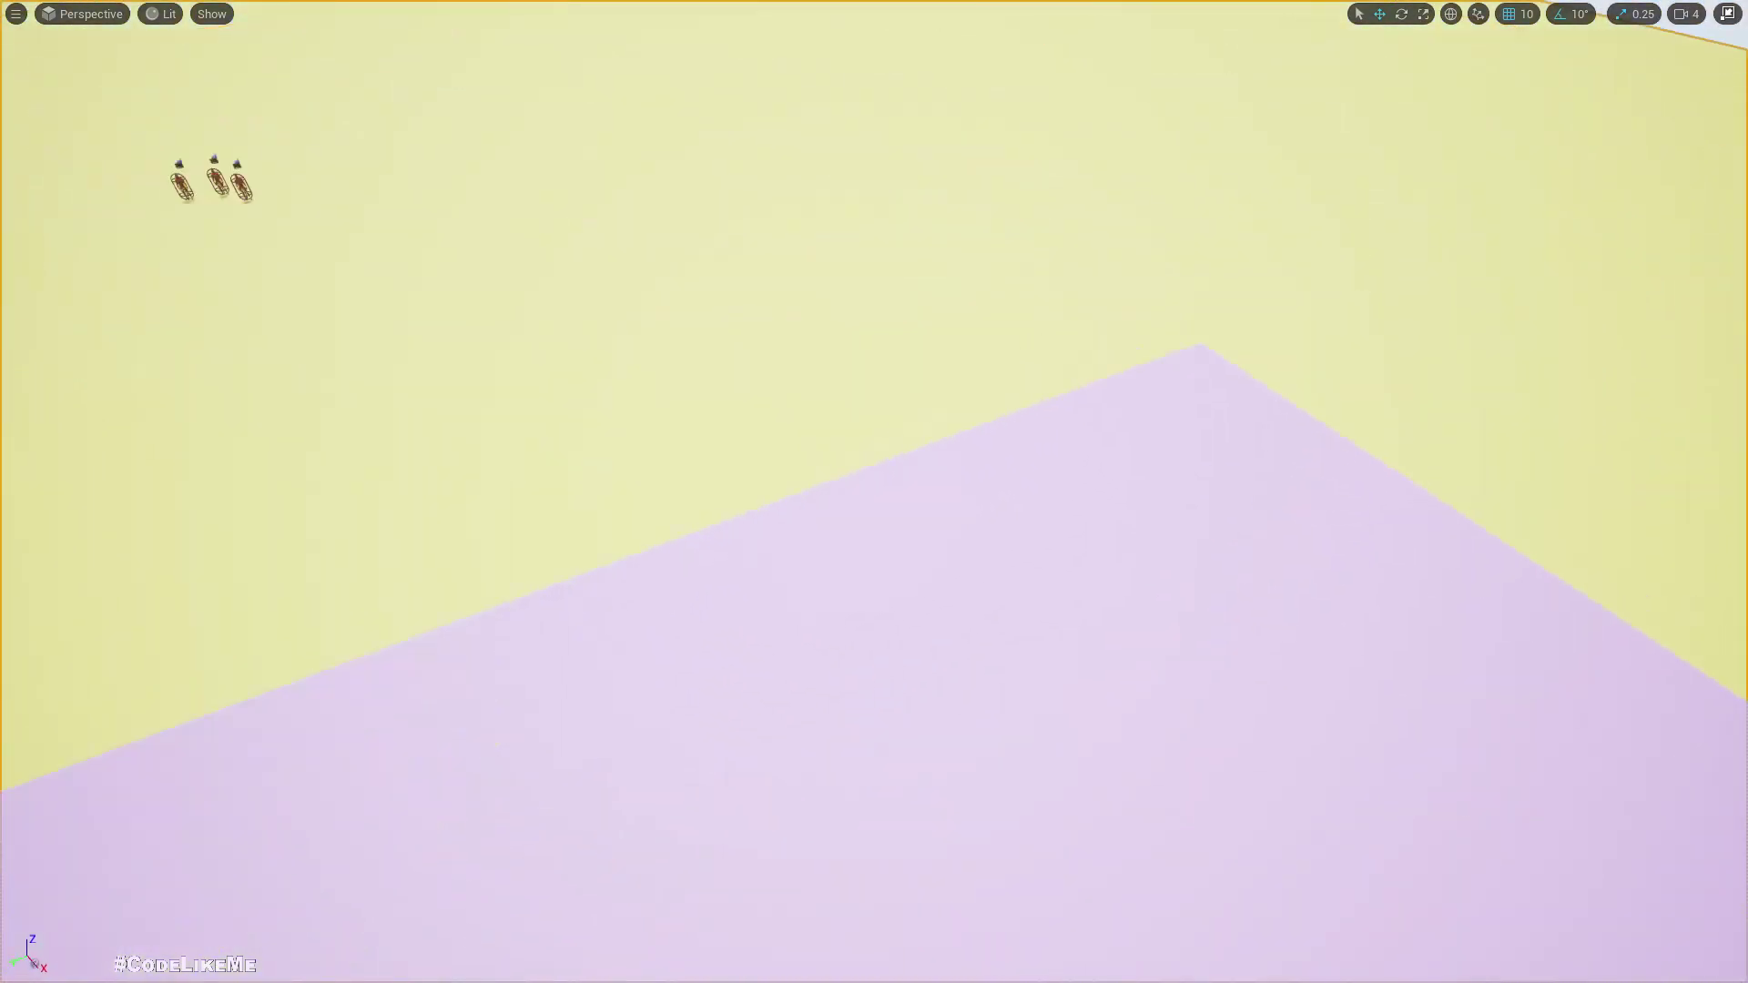
{"action": "right_click_drag", "start_coordinate": [877, 640], "coordinate": [877, 588]}
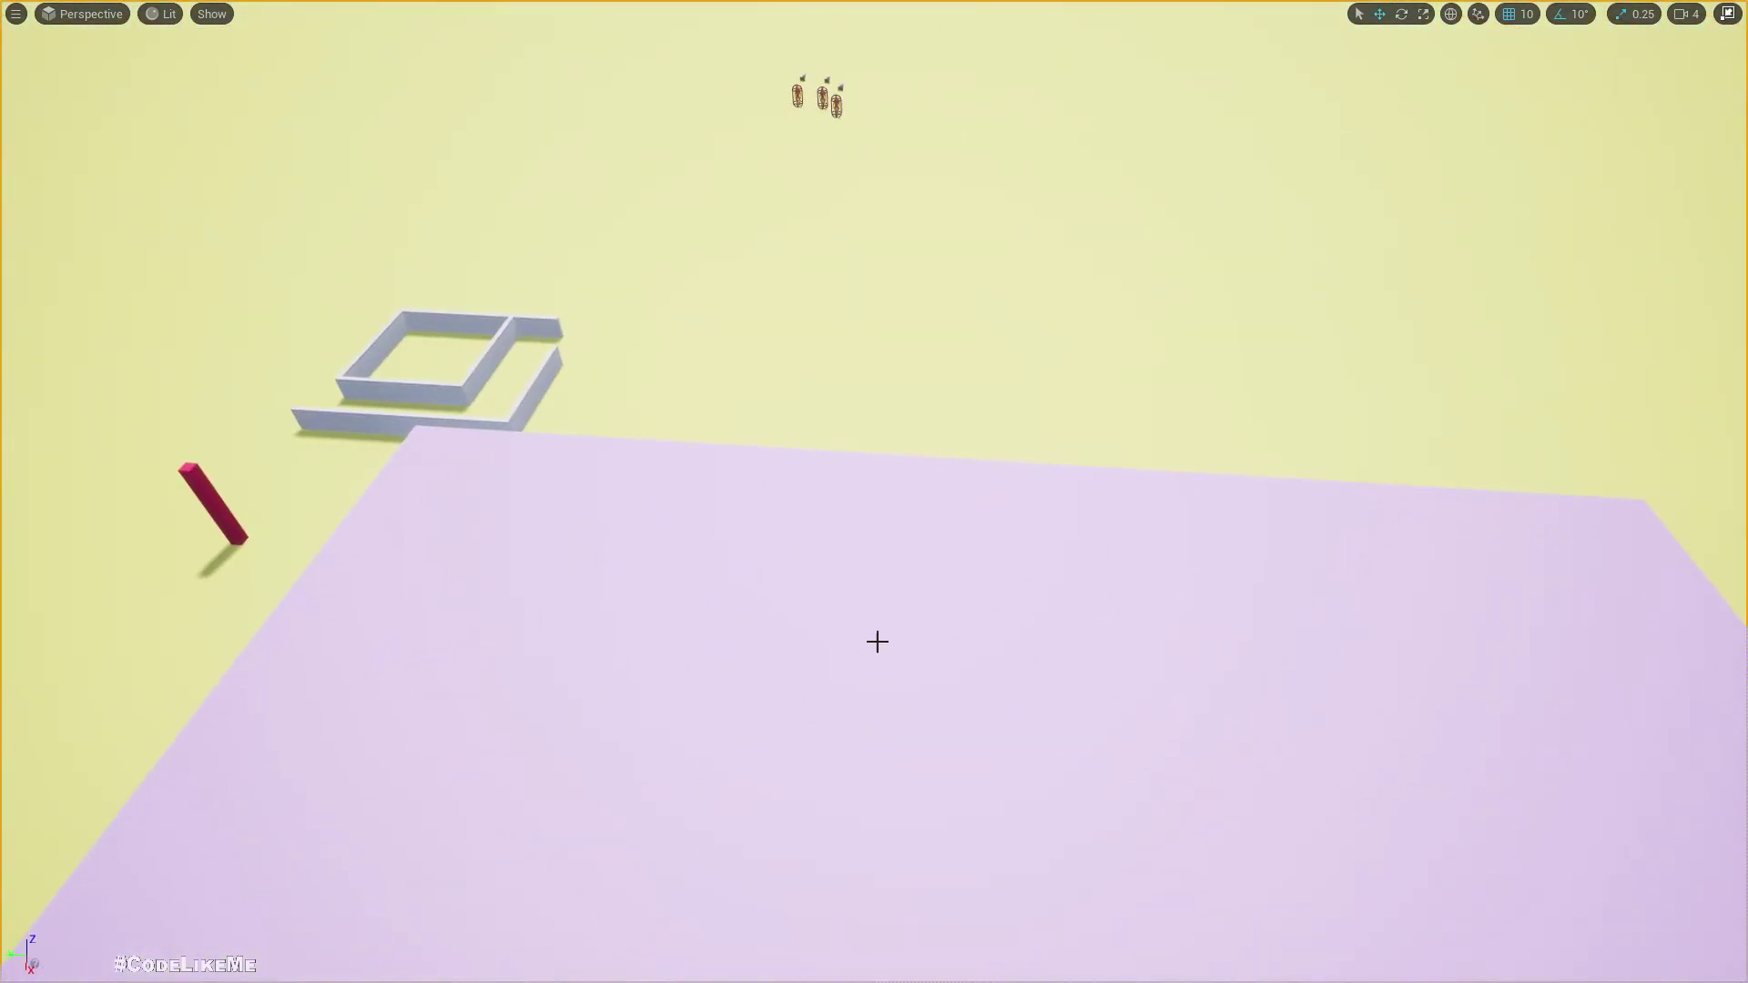
{"action": "key", "text": "alt+p"}
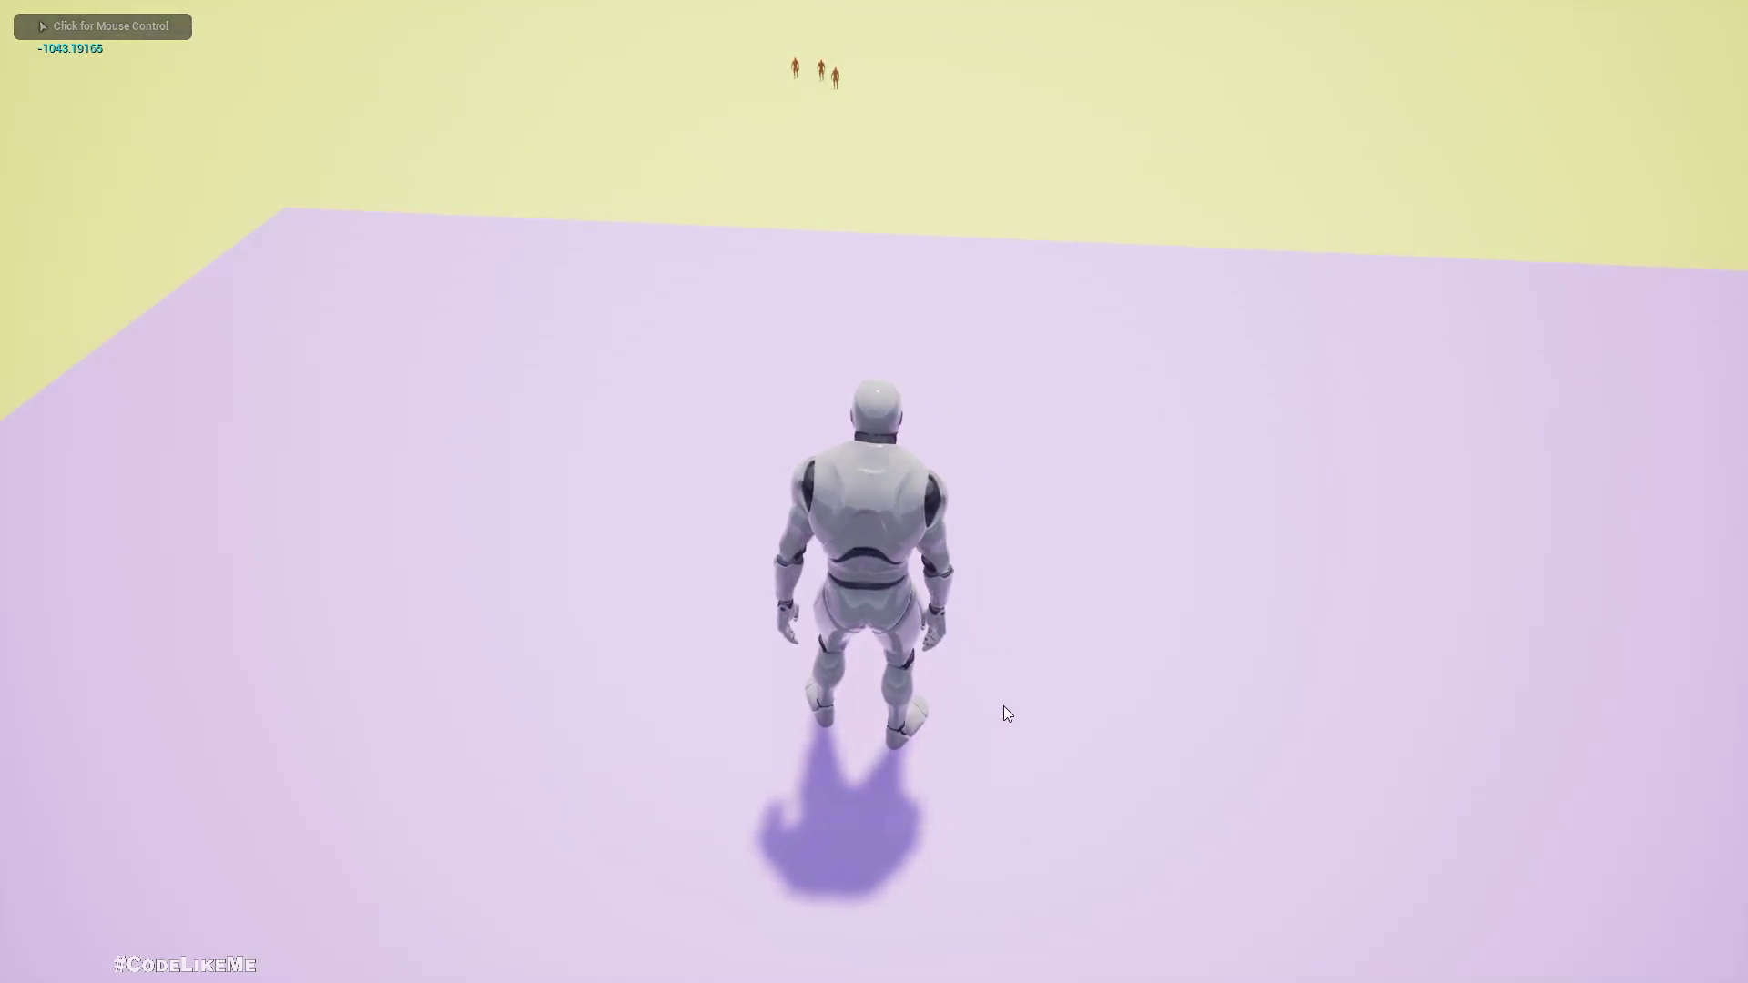
{"action": "left_click", "coordinate": [1020, 684]}
{"action": "key", "text": "w"}
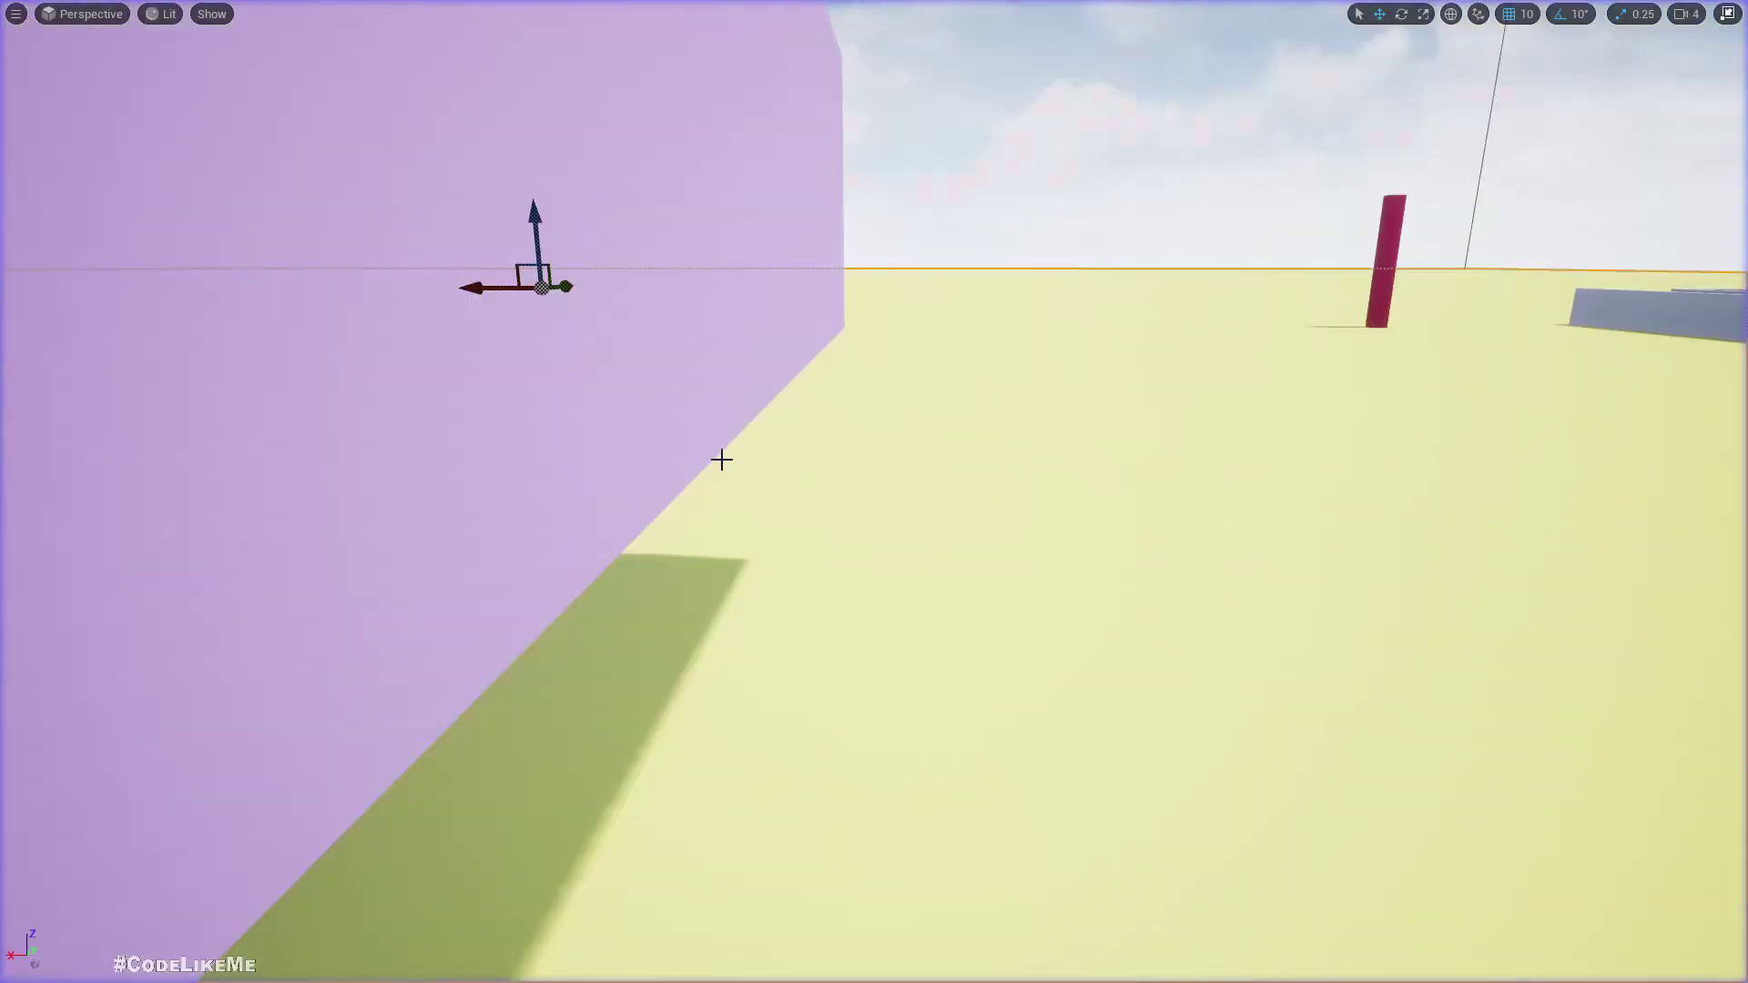
Step: Play From Here on the lilac platform, walk the mannequin off its edge, then end the session
{"action": "right_click_drag", "start_coordinate": [767, 479], "coordinate": [729, 620]}
{"action": "right_click", "coordinate": [1028, 449]}
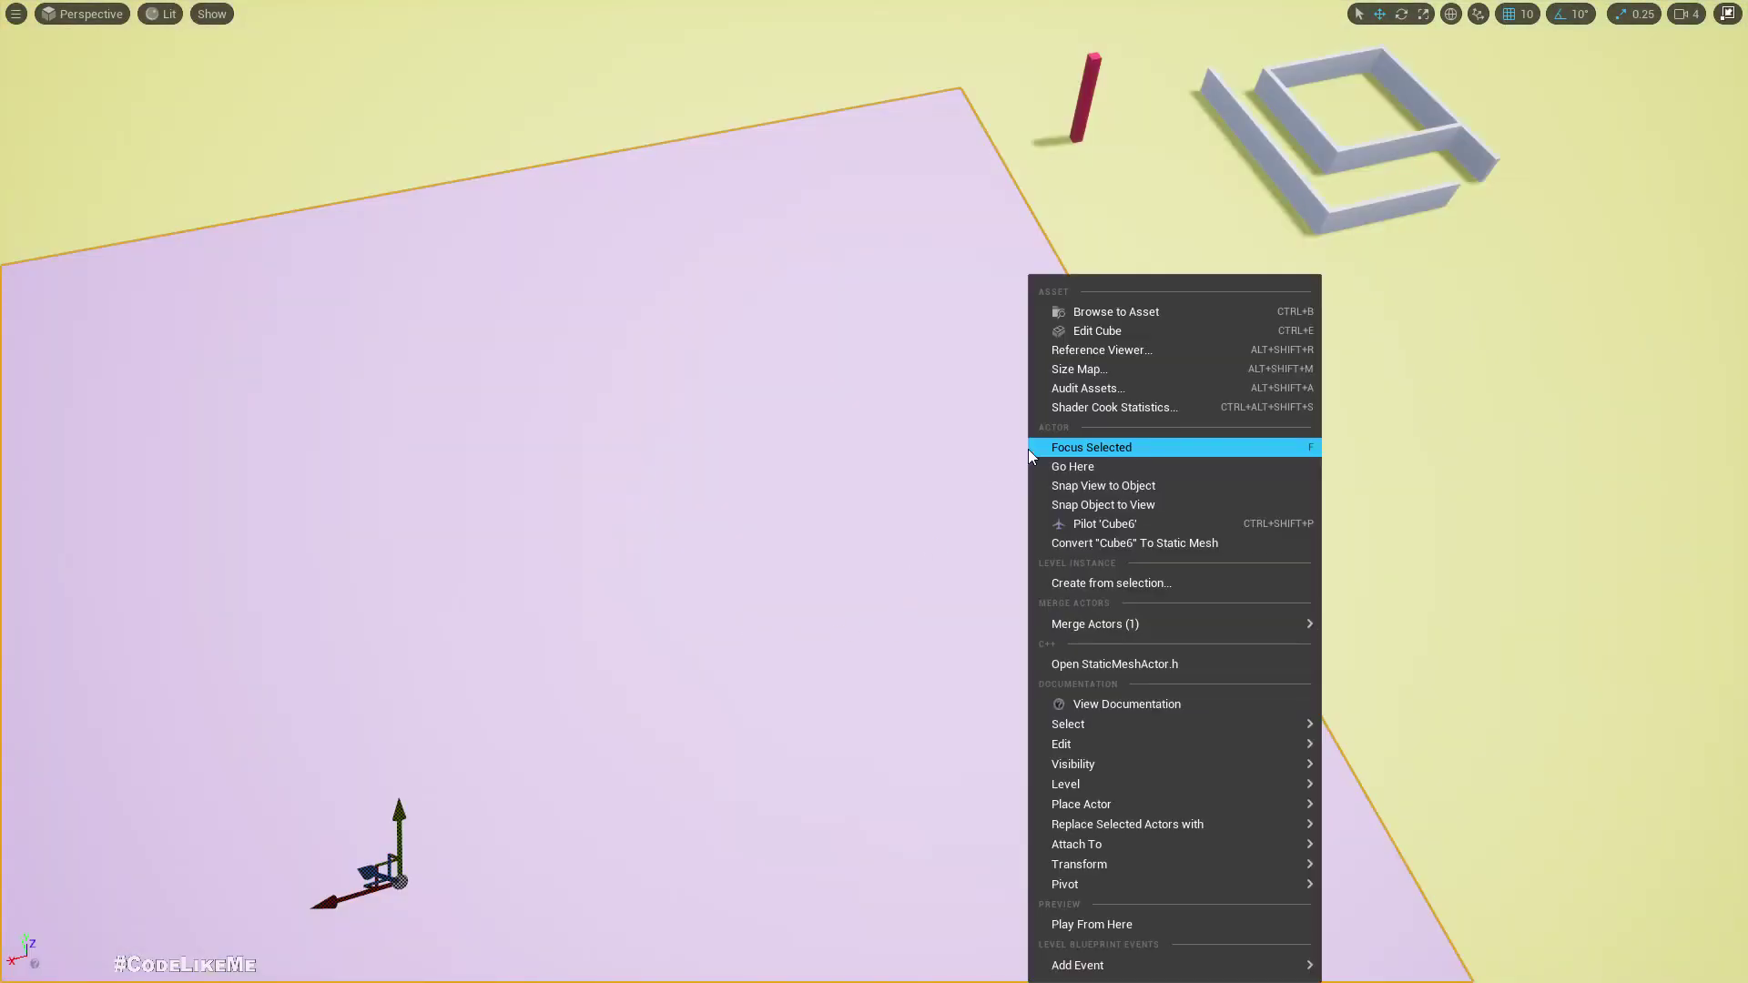
{"action": "left_click", "coordinate": [1053, 926]}
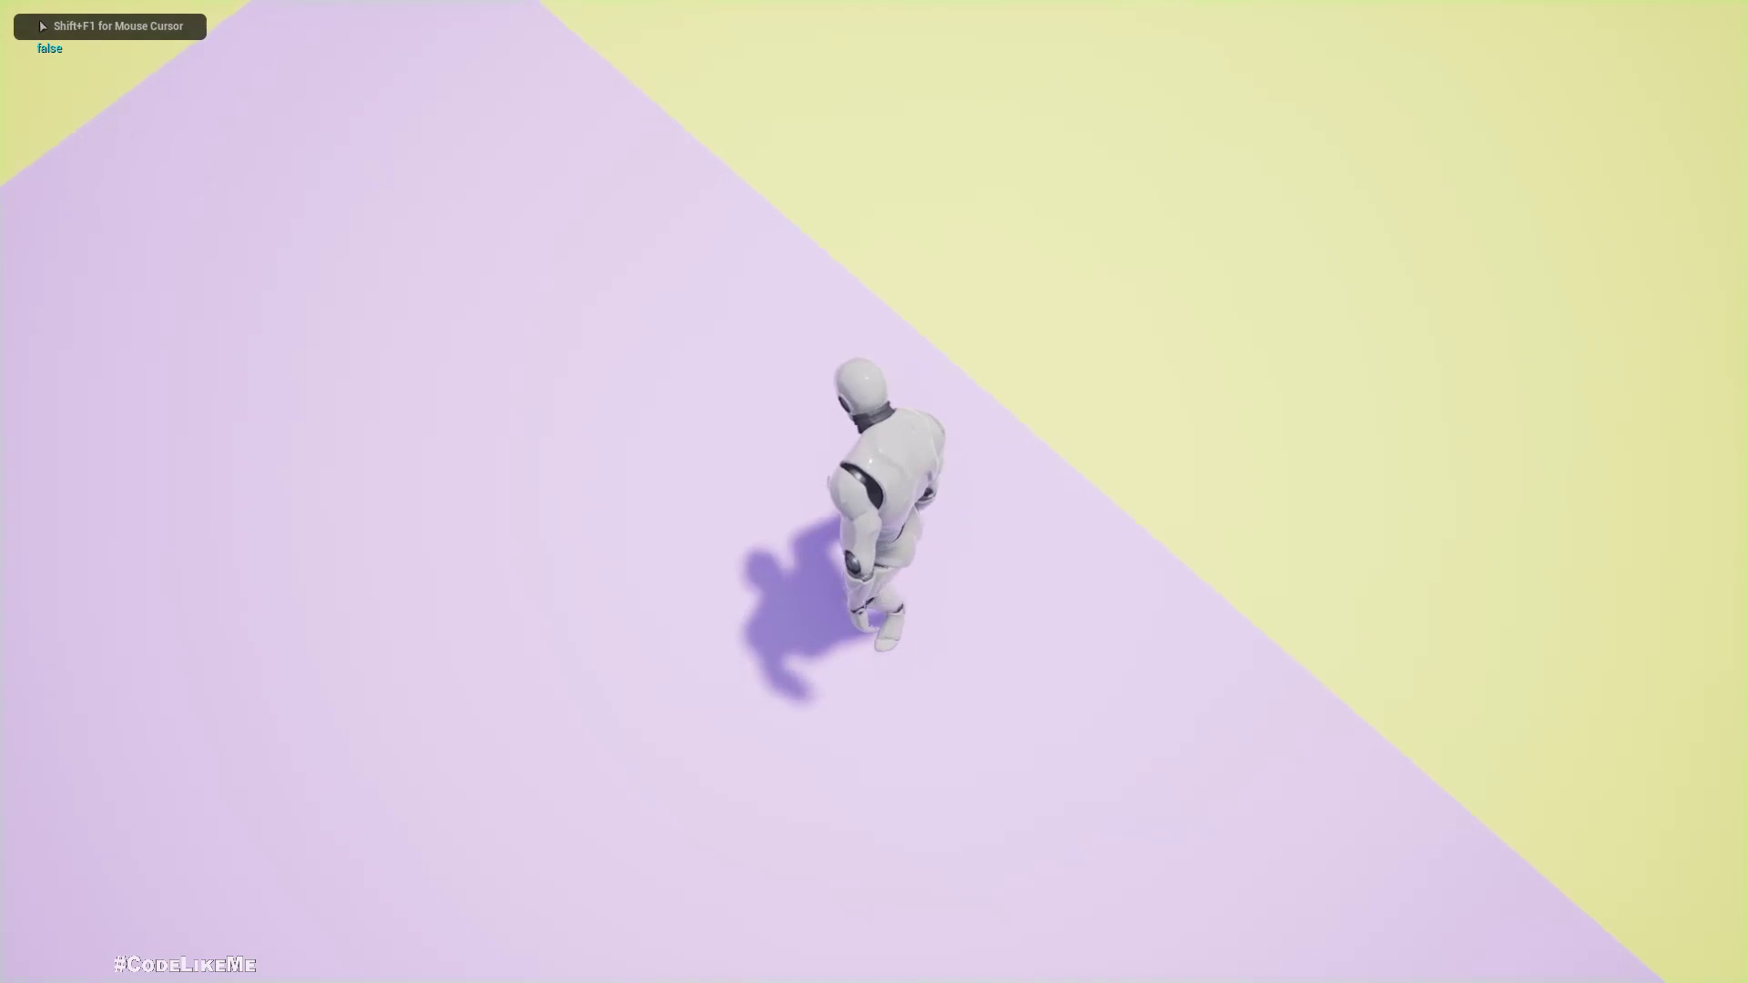
{"action": "key", "text": "w"}
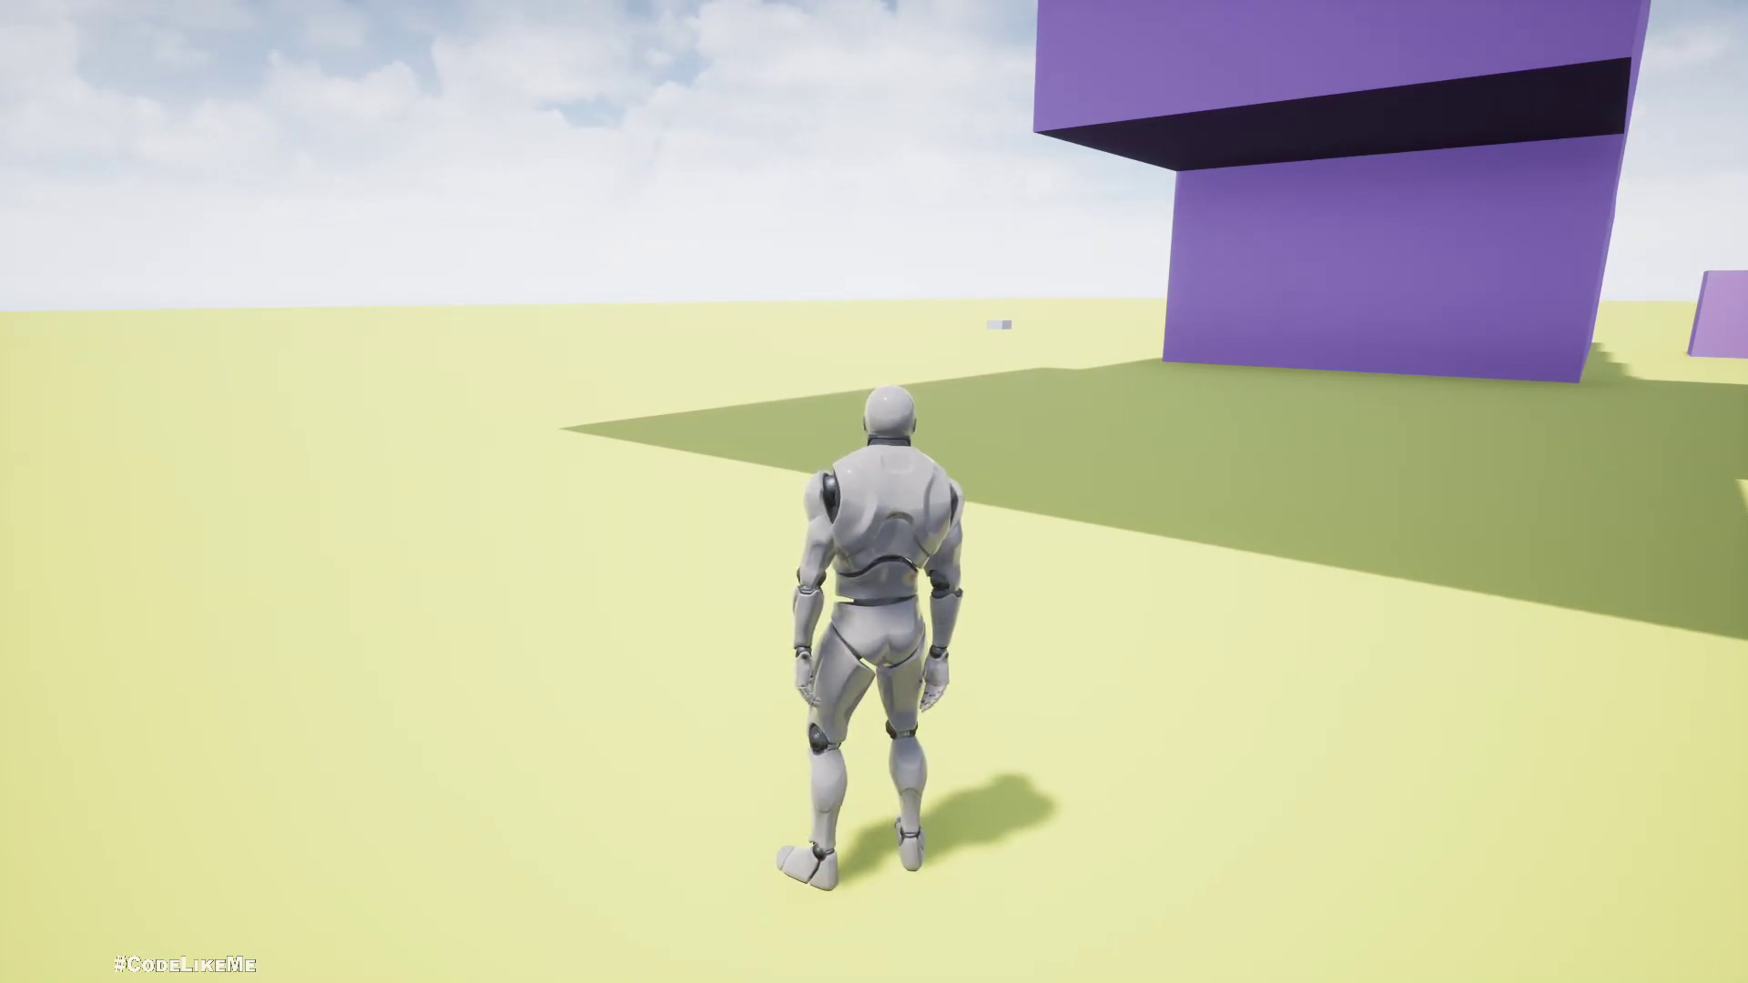
{"action": "key", "text": "Escape"}
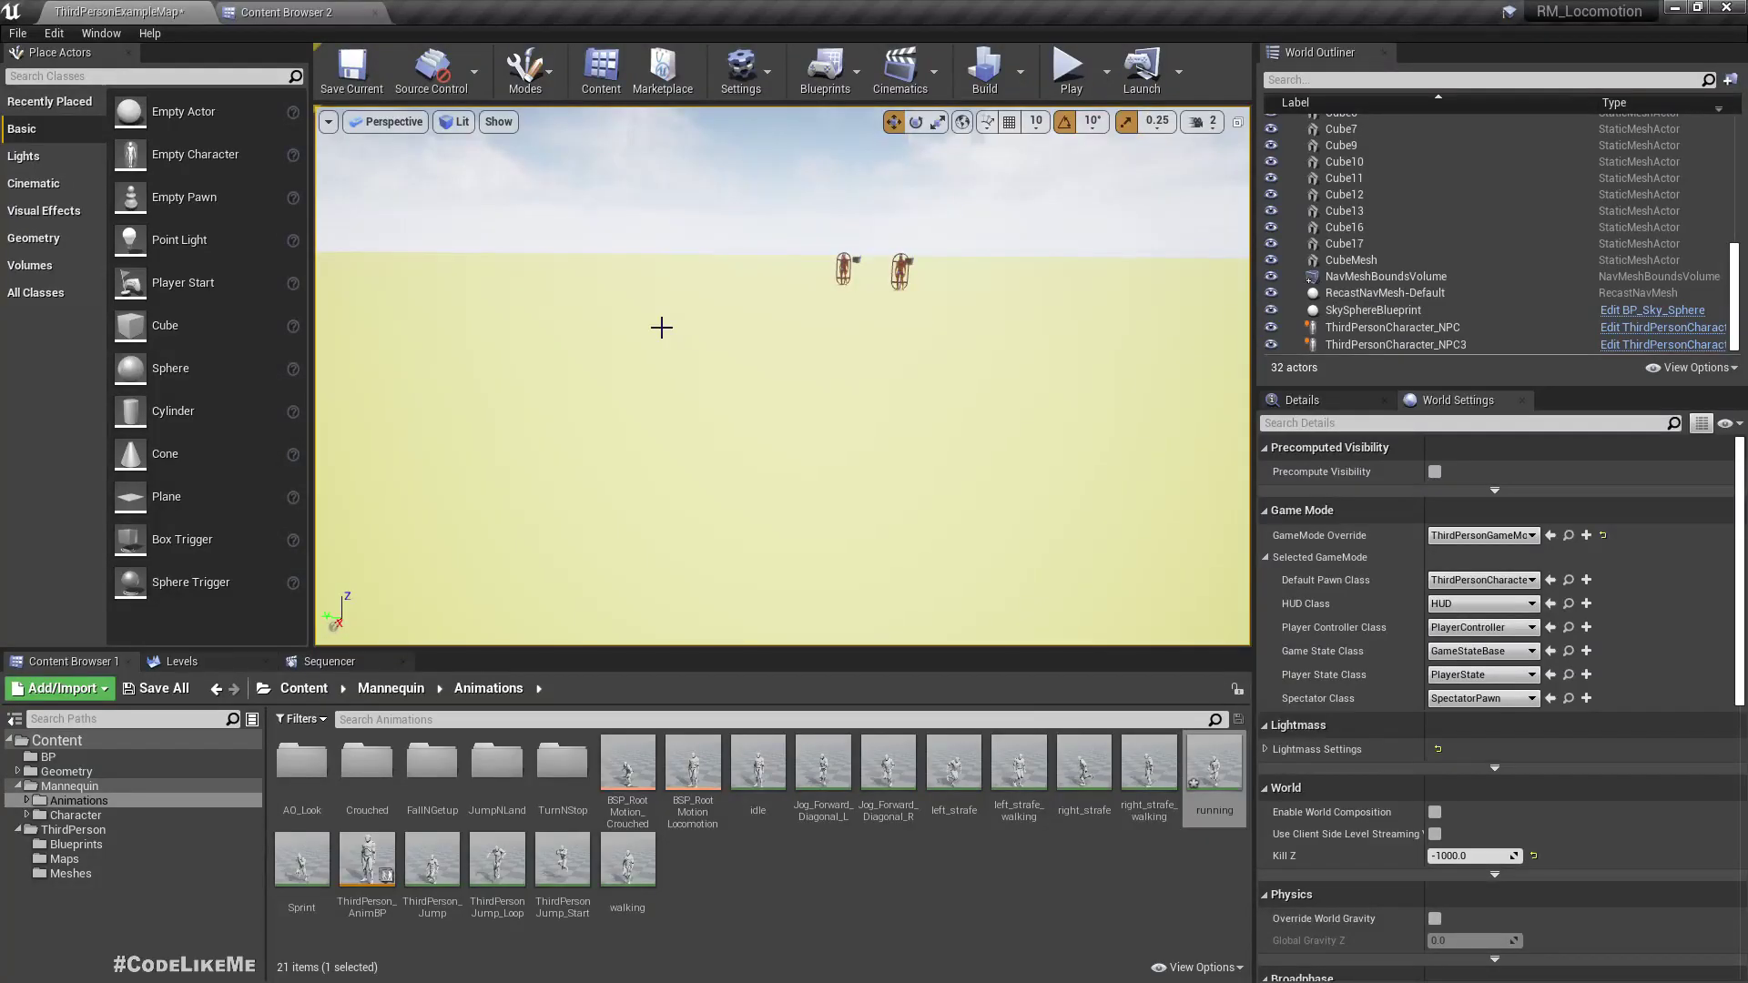
Step: Play full screen and test crouch, jog right, walk forward and shift-run near the red figures
{"action": "key", "text": "F11"}
{"action": "key", "text": "alt+p"}
{"action": "key", "text": "c"}
{"action": "key", "text": "c"}
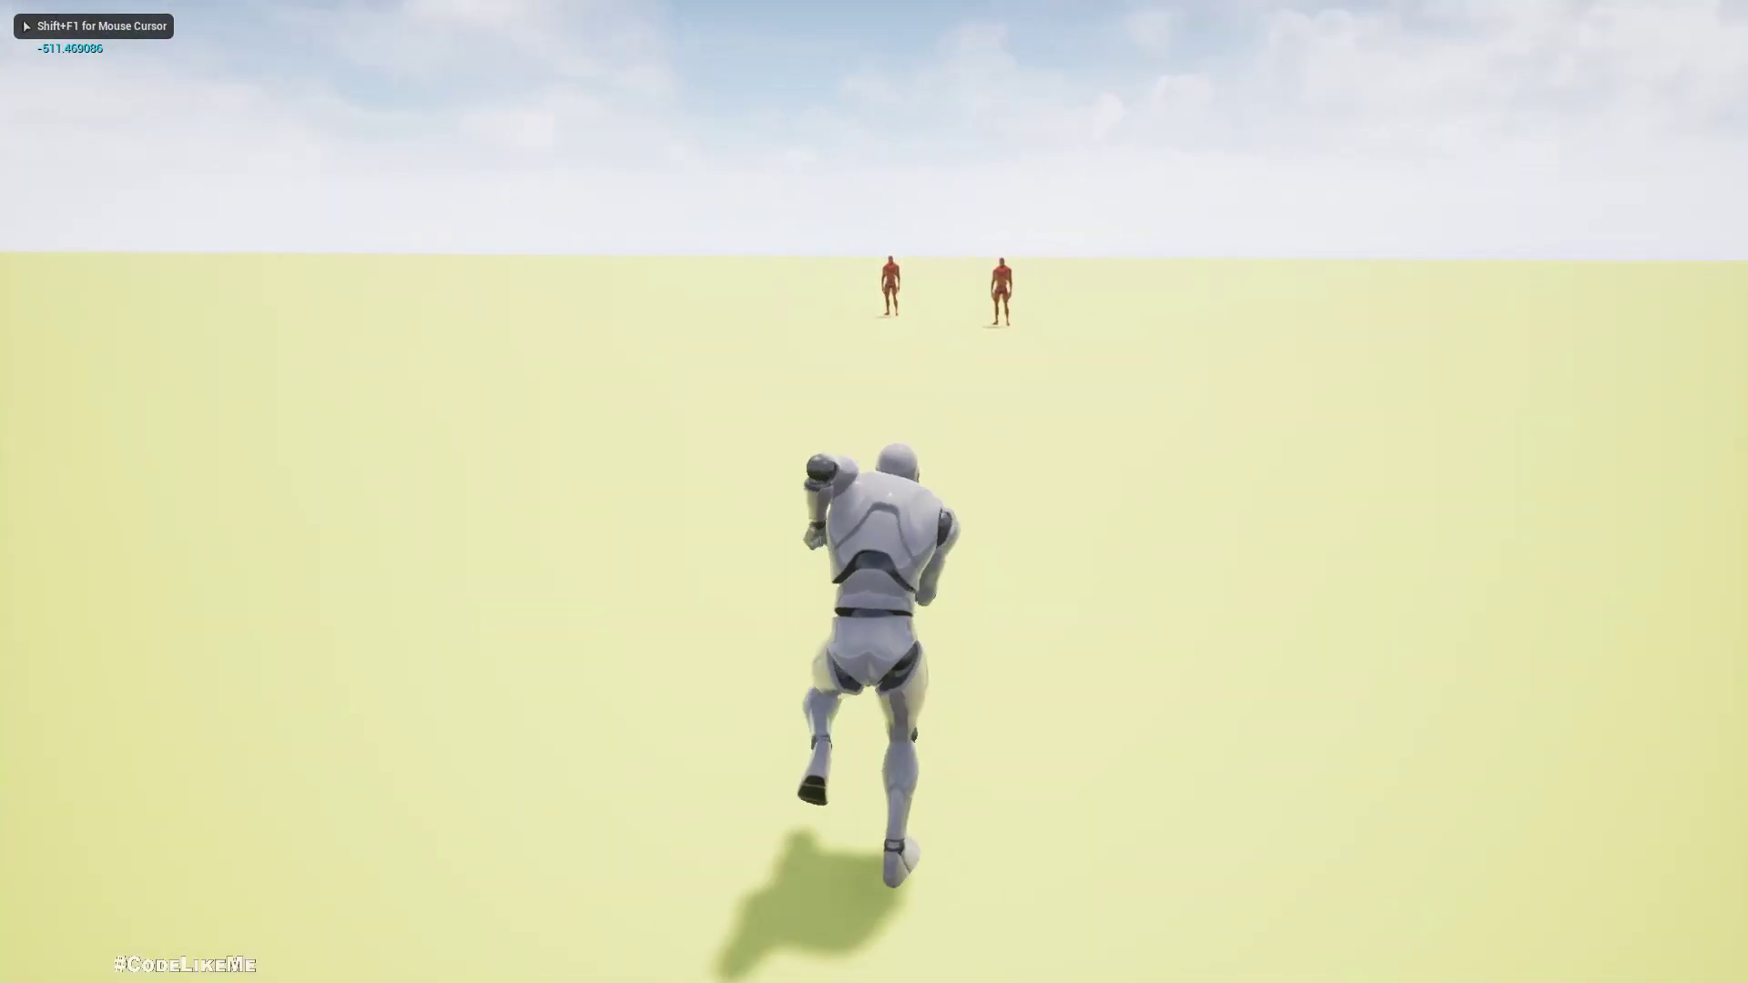
{"action": "key", "text": "d"}
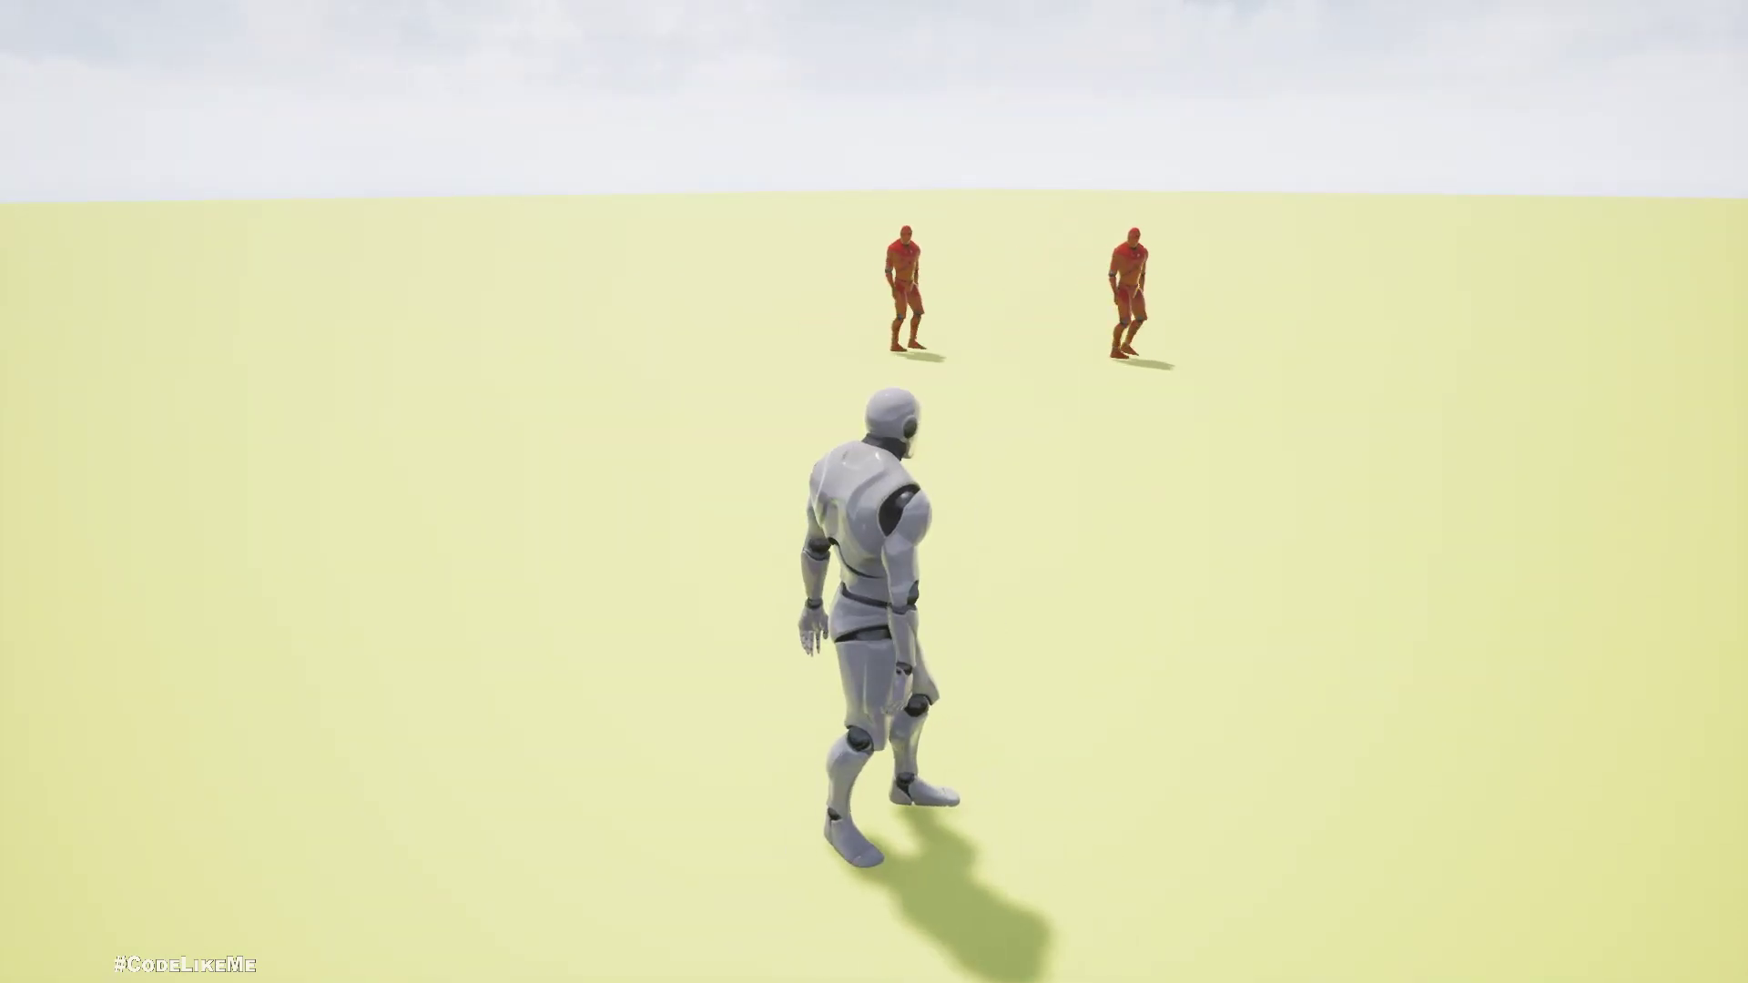
{"action": "key", "text": "w"}
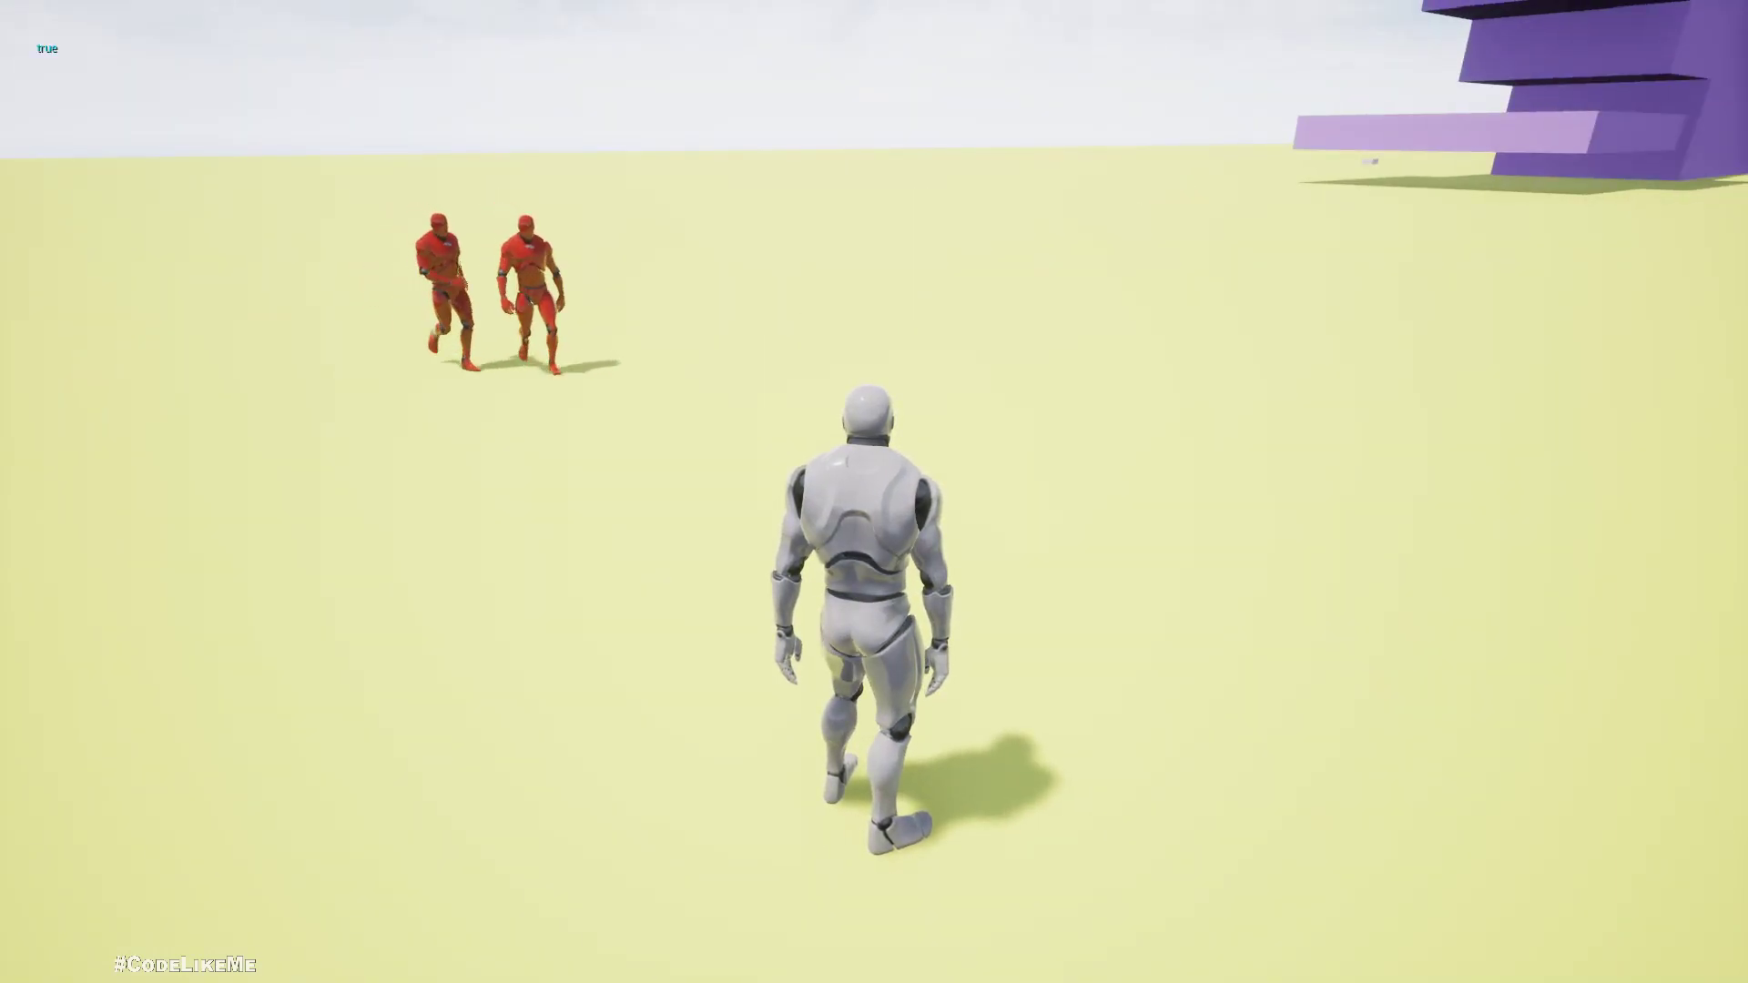
{"action": "key", "text": "shift"}
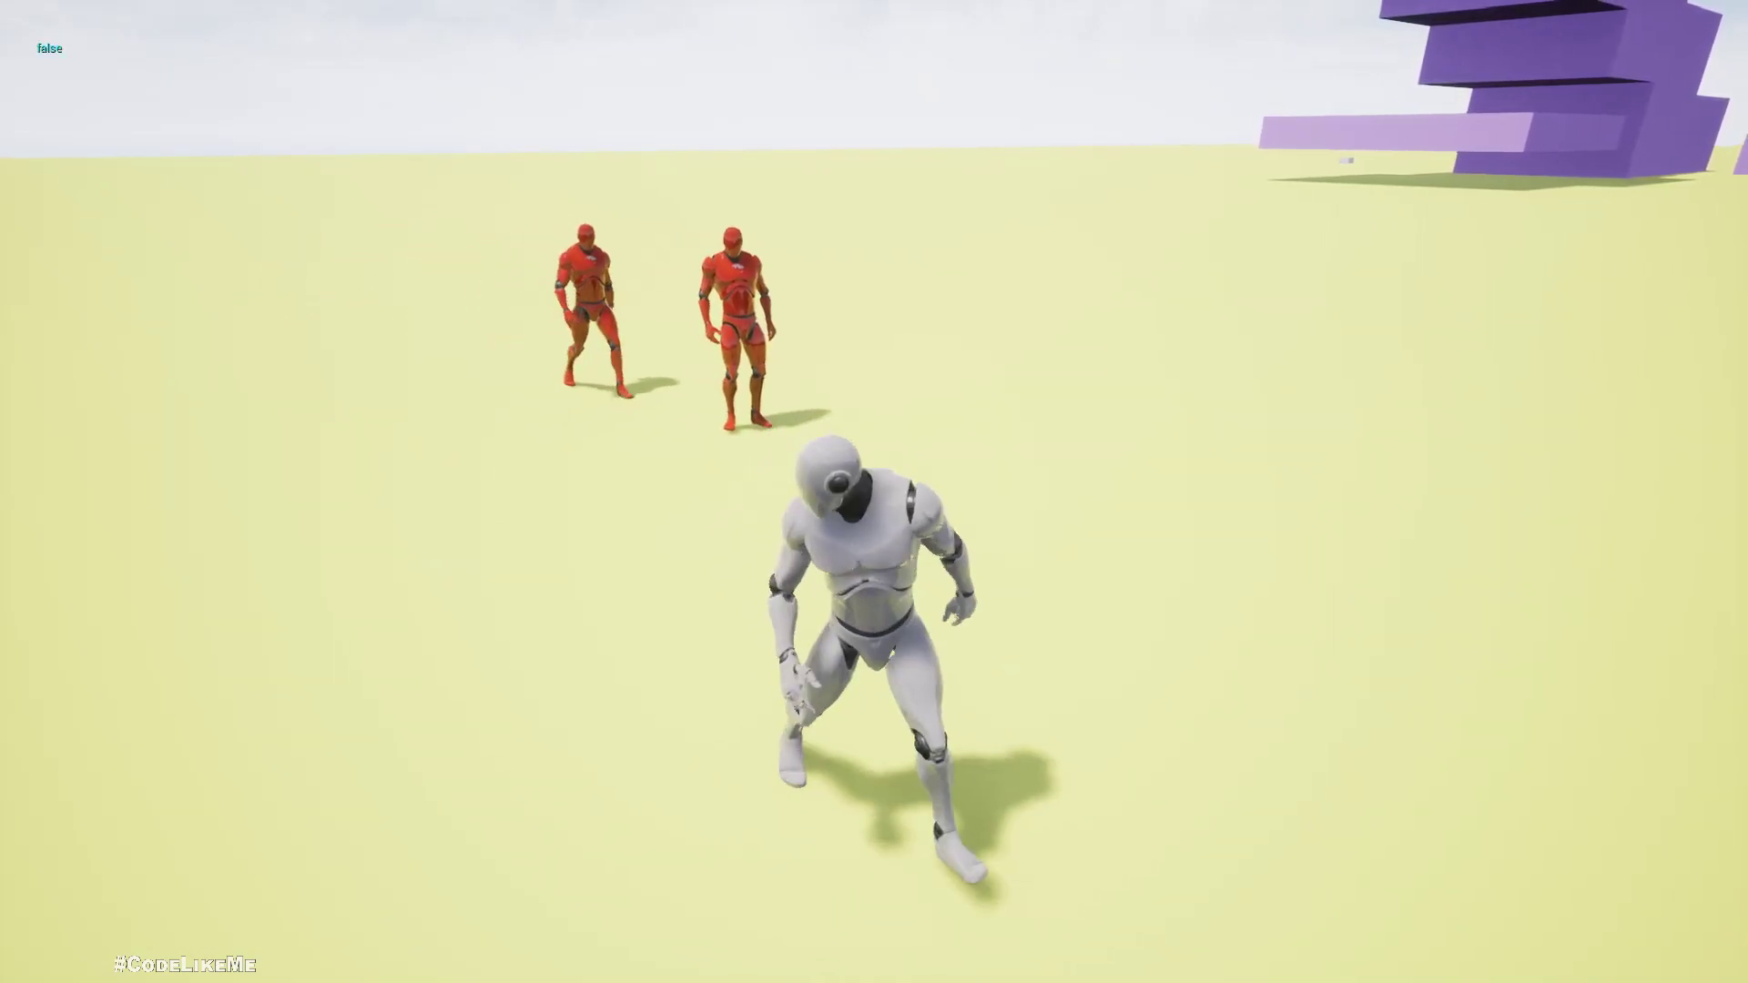
Step: End play, fly toward the purple tower and start playing from a spot on the slab
{"action": "key", "text": "Escape"}
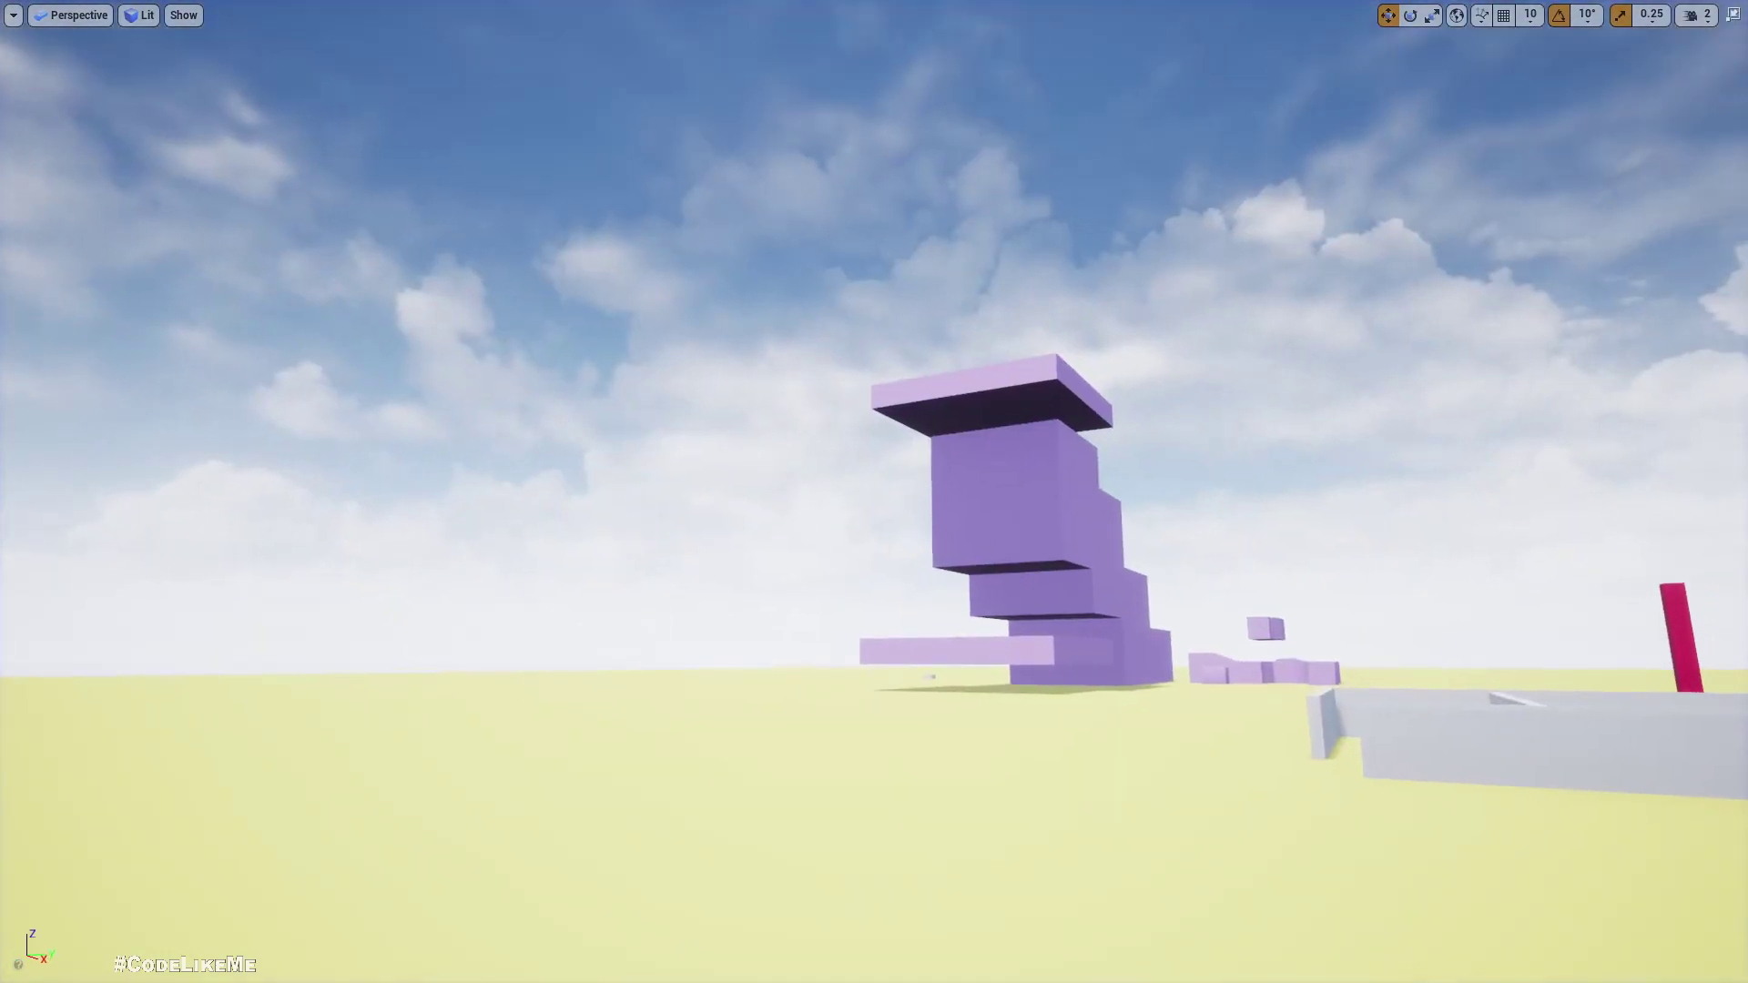
{"action": "right_click_drag", "start_coordinate": [875, 546], "coordinate": [875, 410]}
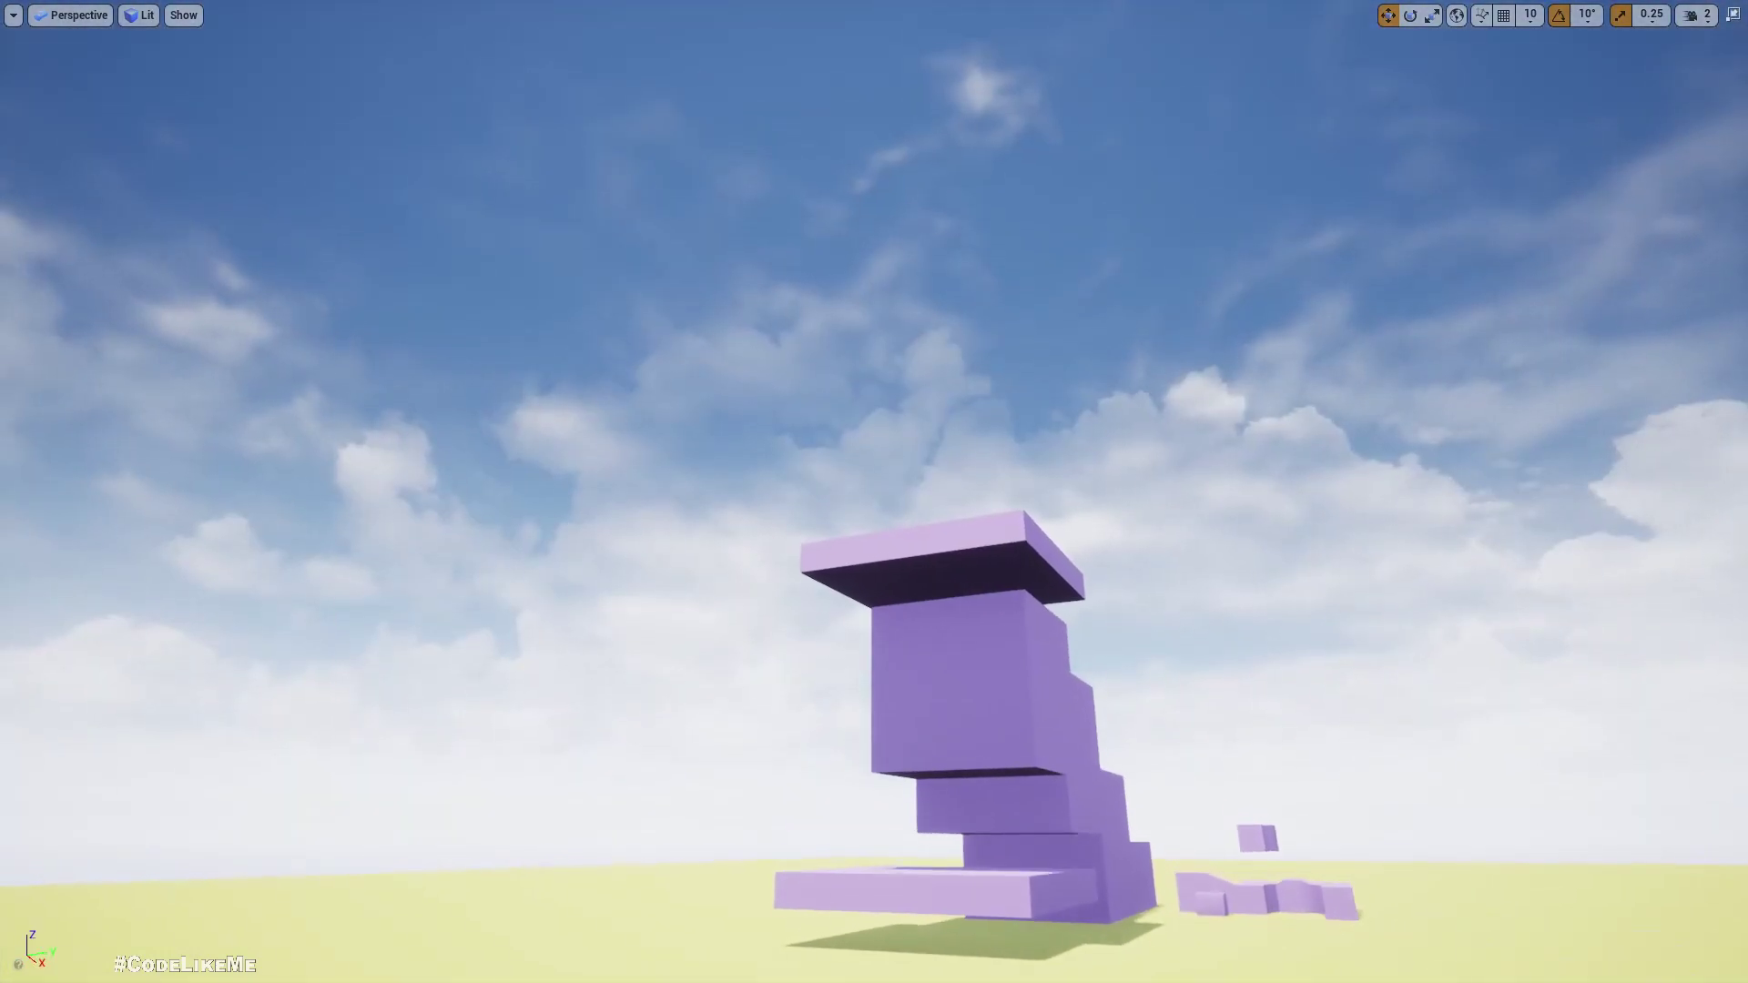
{"action": "right_click_drag", "start_coordinate": [874, 492], "coordinate": [875, 629]}
{"action": "key", "text": "w"}
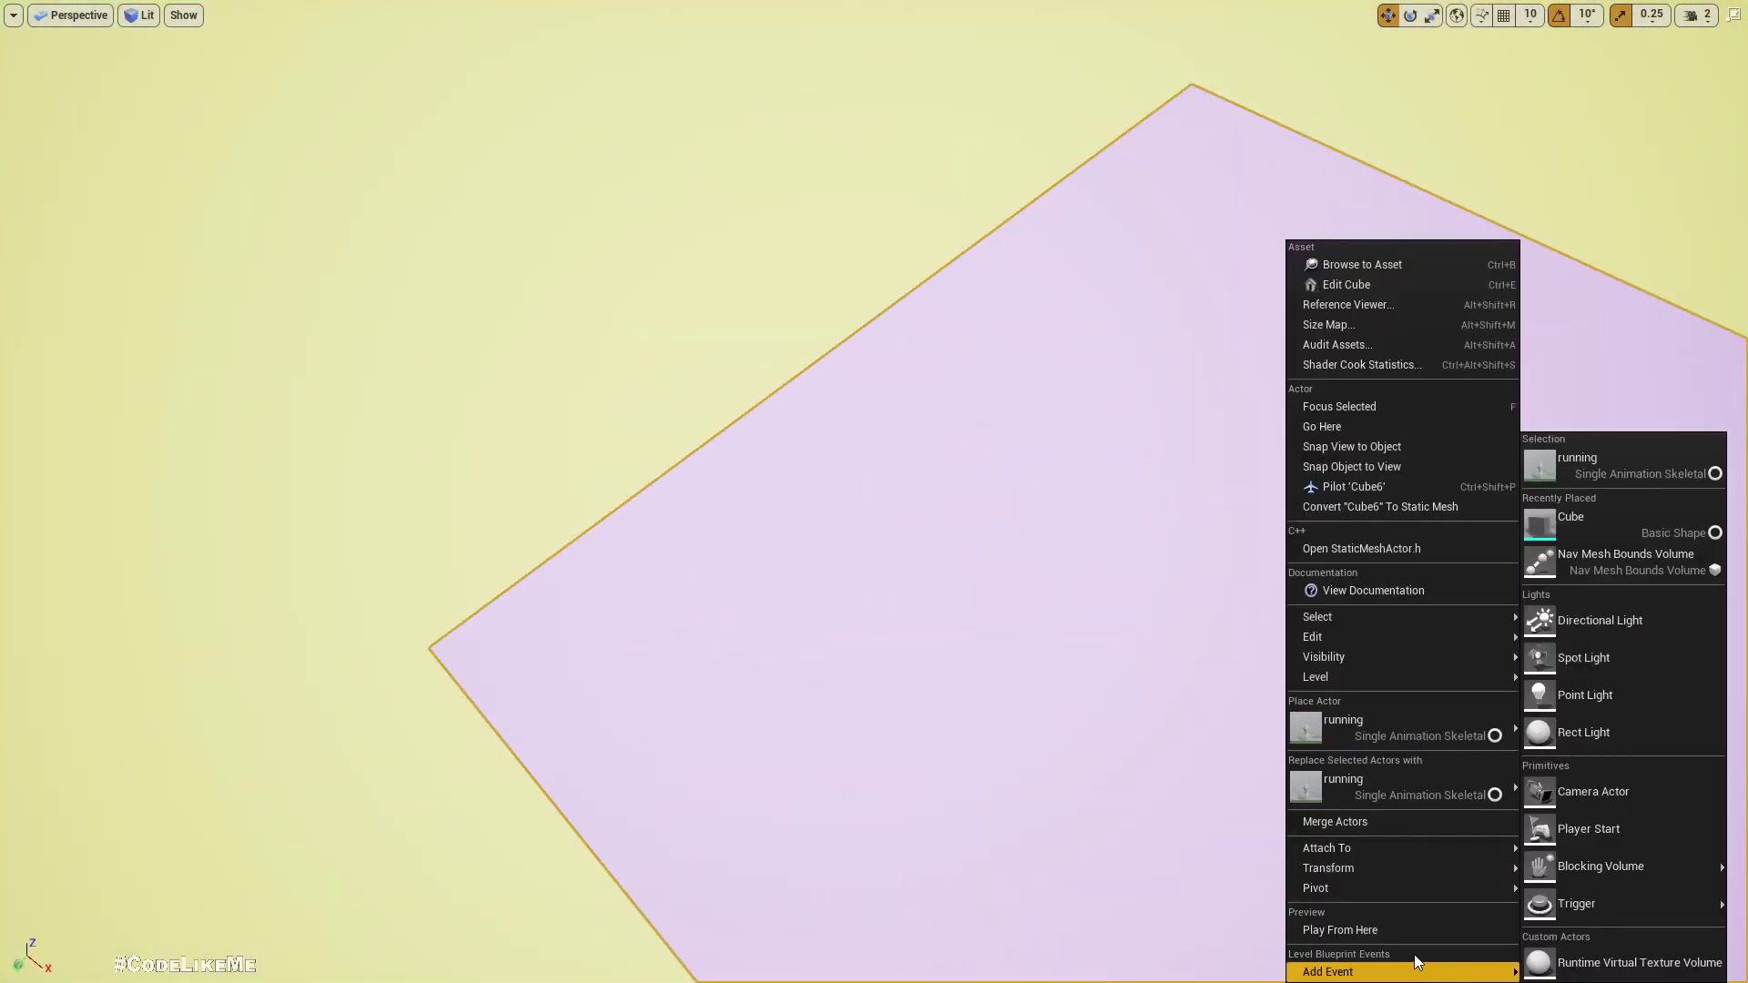
{"action": "left_click", "coordinate": [1373, 930]}
{"action": "left_click", "coordinate": [1170, 457]}
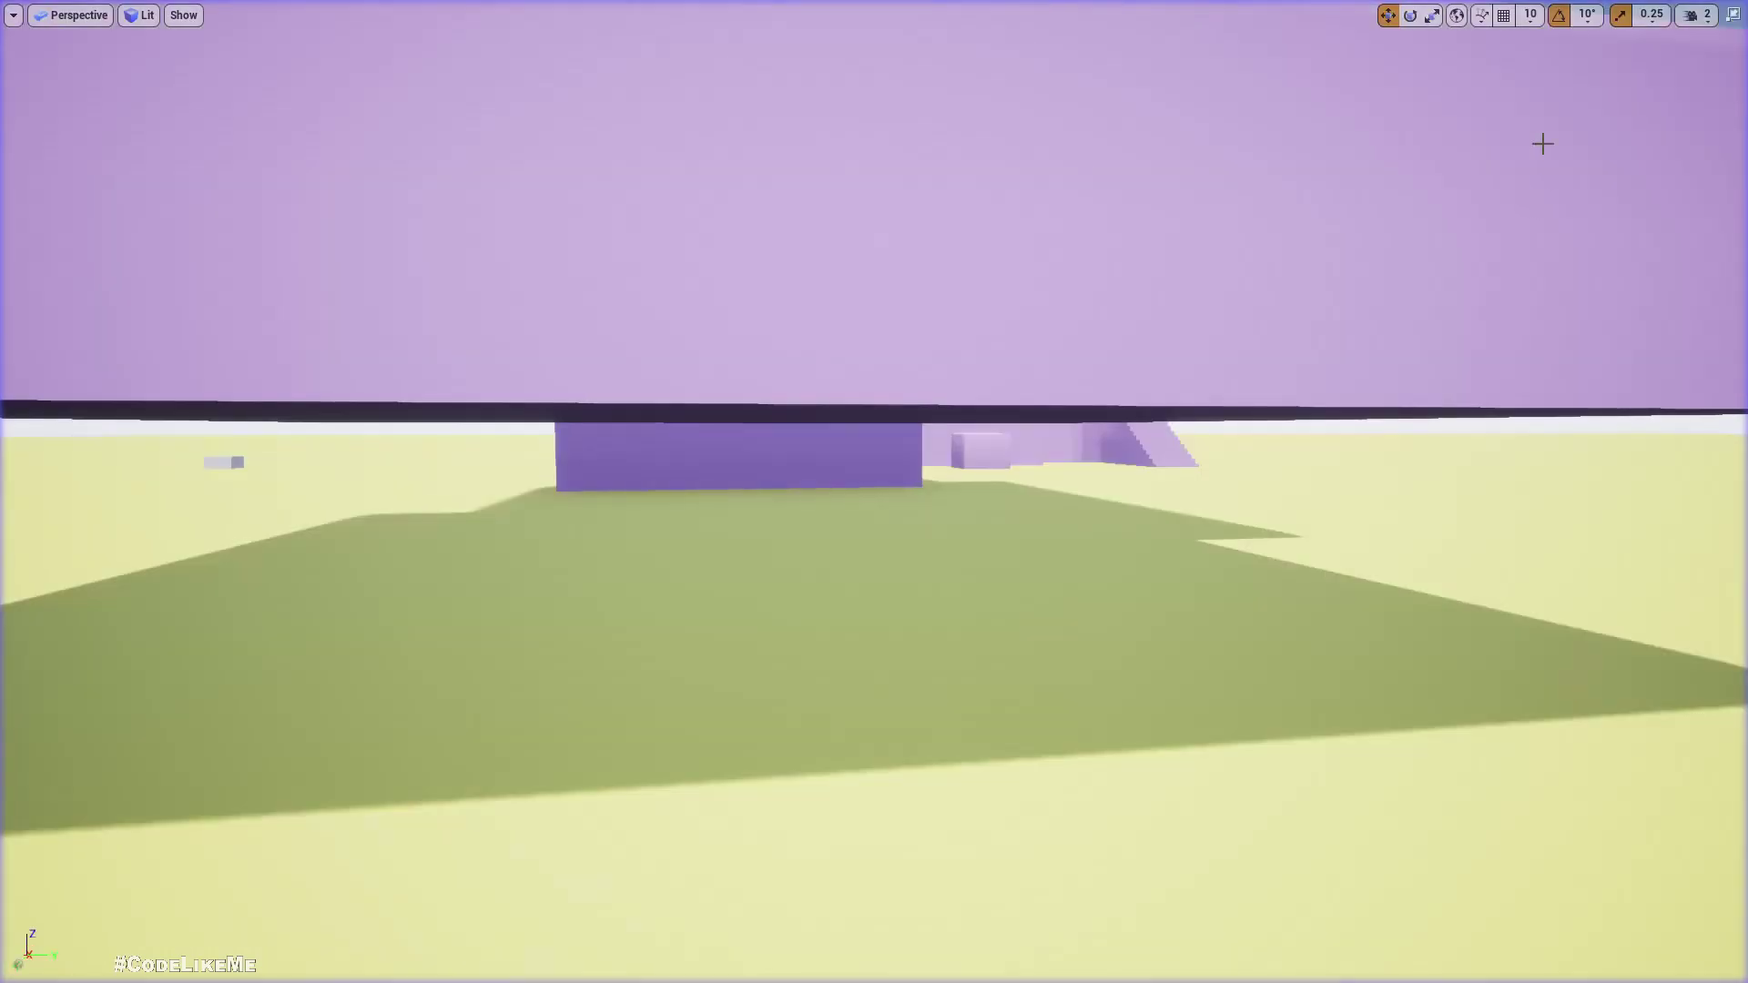
Step: Tilt the lilac slab at an angle beneath the tower, then Play From Here on it
{"action": "right_click_drag", "start_coordinate": [1542, 142], "coordinate": [1284, 250]}
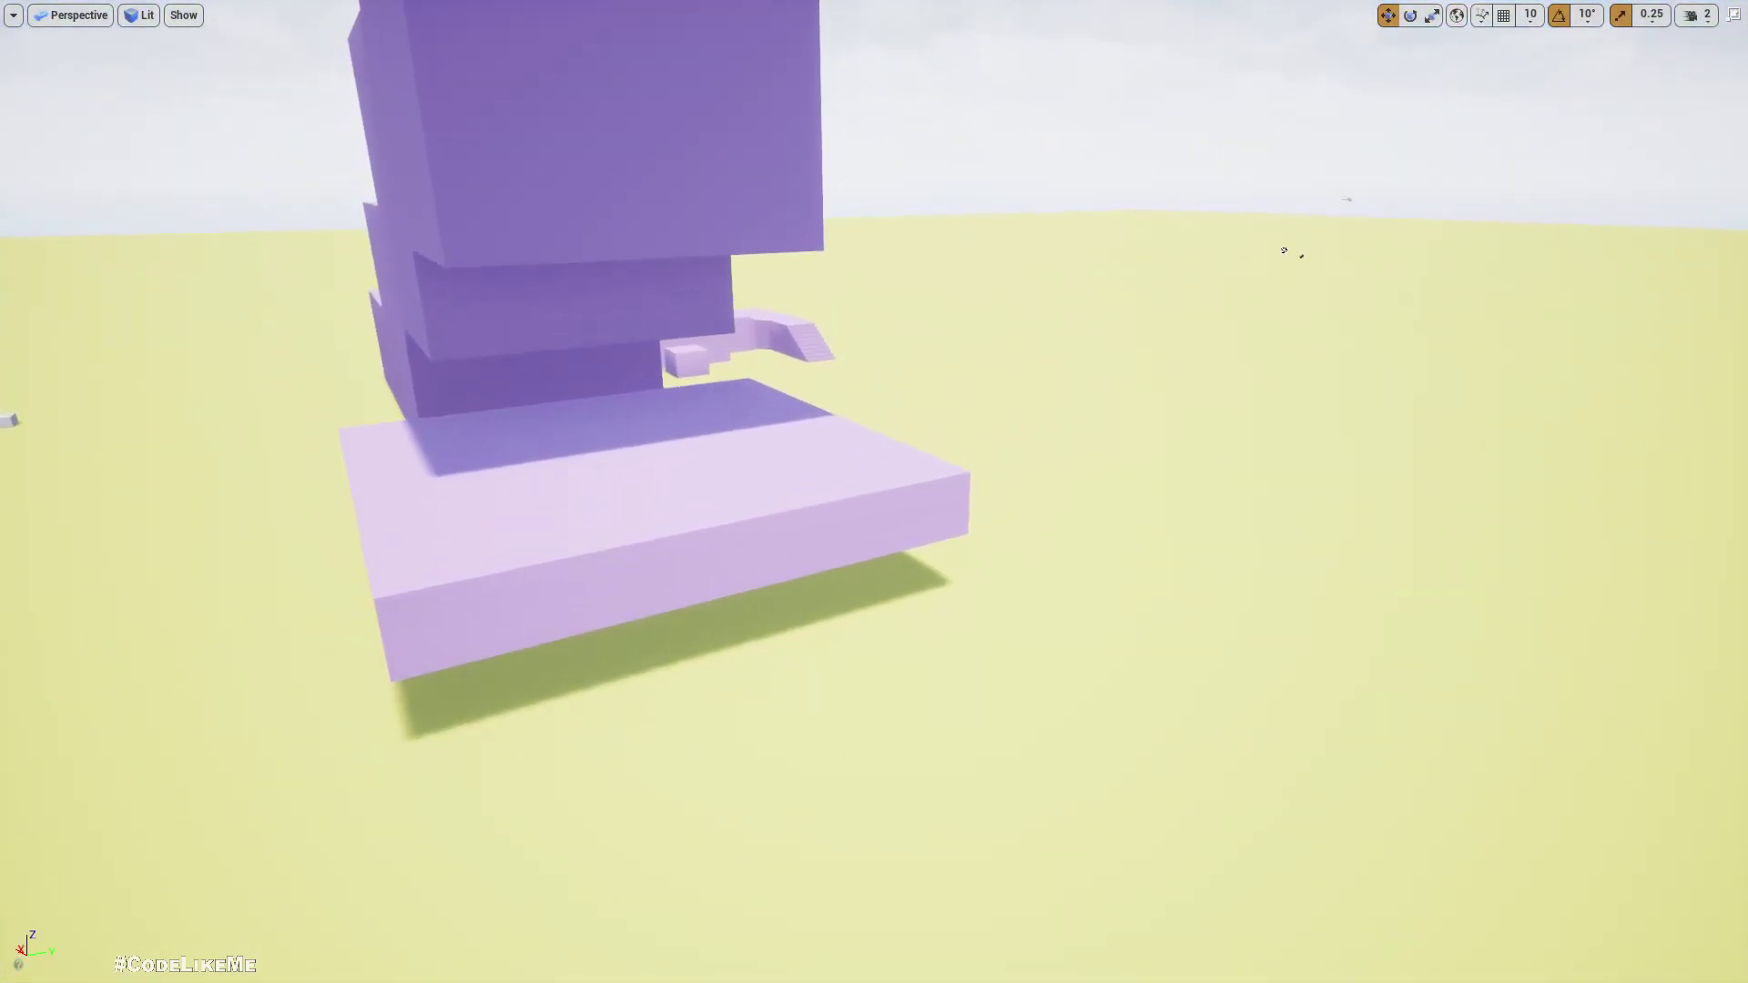
{"action": "mouse_move", "coordinate": [630, 418]}
{"action": "left_mouse_down"}
{"action": "mouse_move", "coordinate": [657, 429]}
{"action": "mouse_move", "coordinate": [640, 332]}
{"action": "left_mouse_up"}
{"action": "right_click_drag", "start_coordinate": [744, 437], "coordinate": [765, 341]}
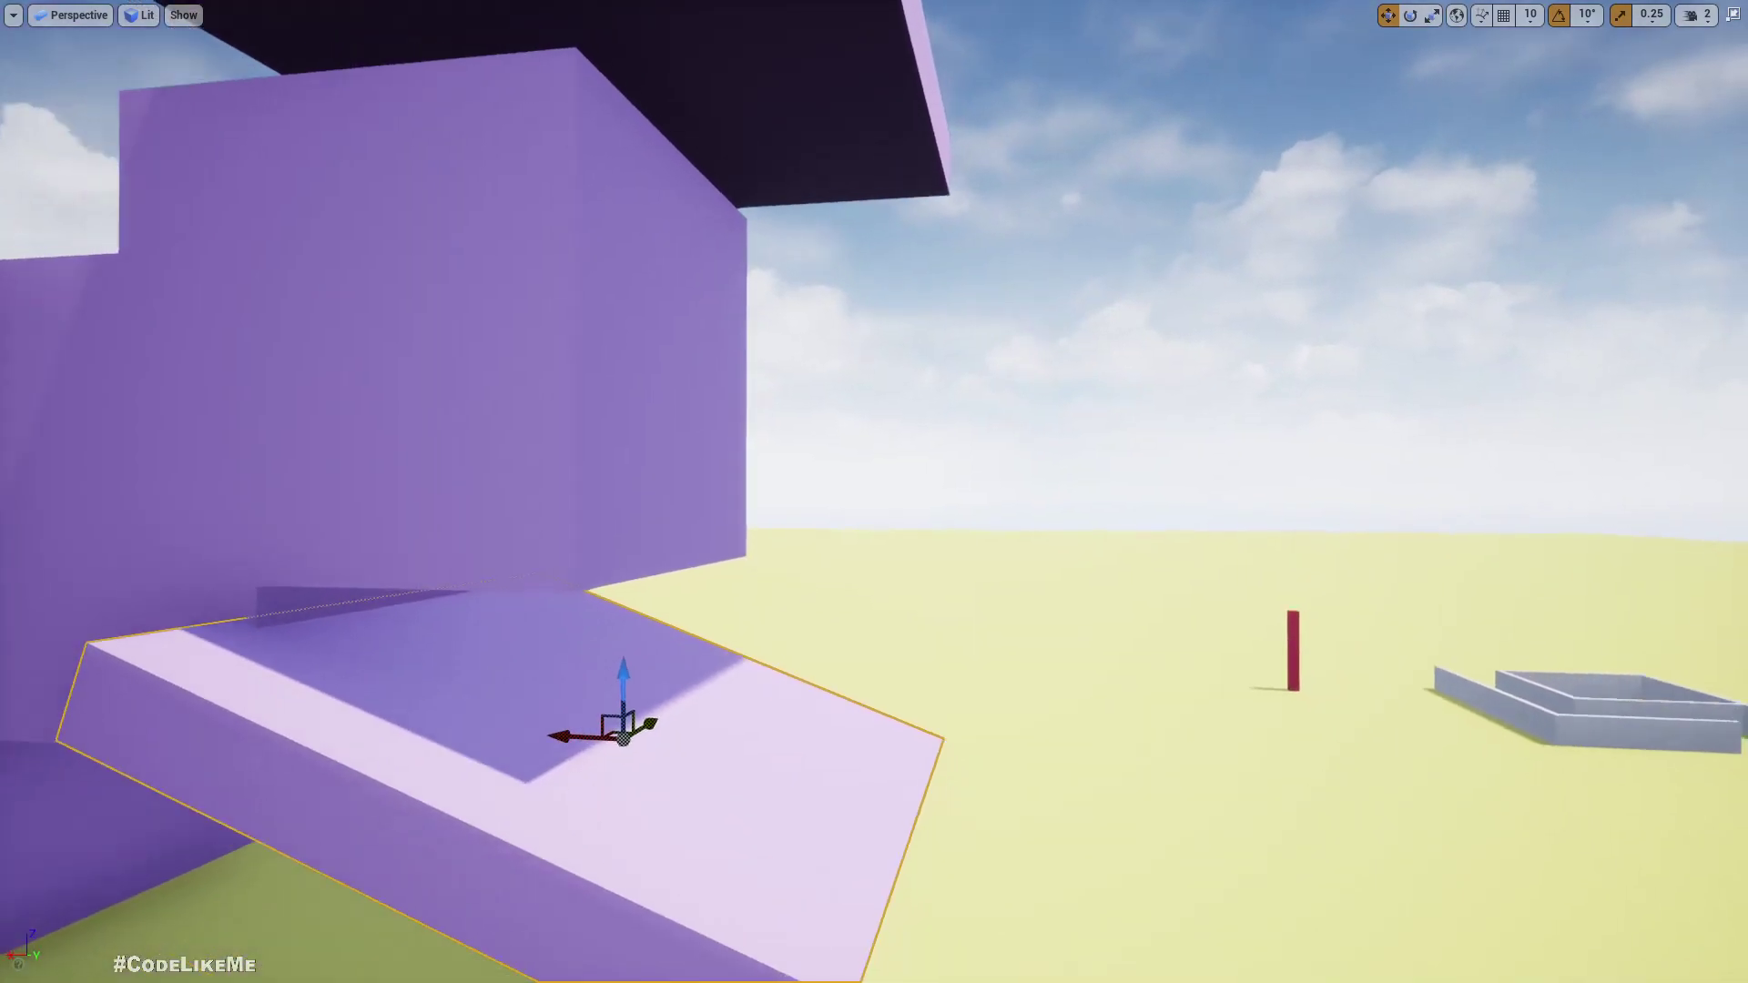
{"action": "right_click_drag", "start_coordinate": [611, 698], "coordinate": [610, 698]}
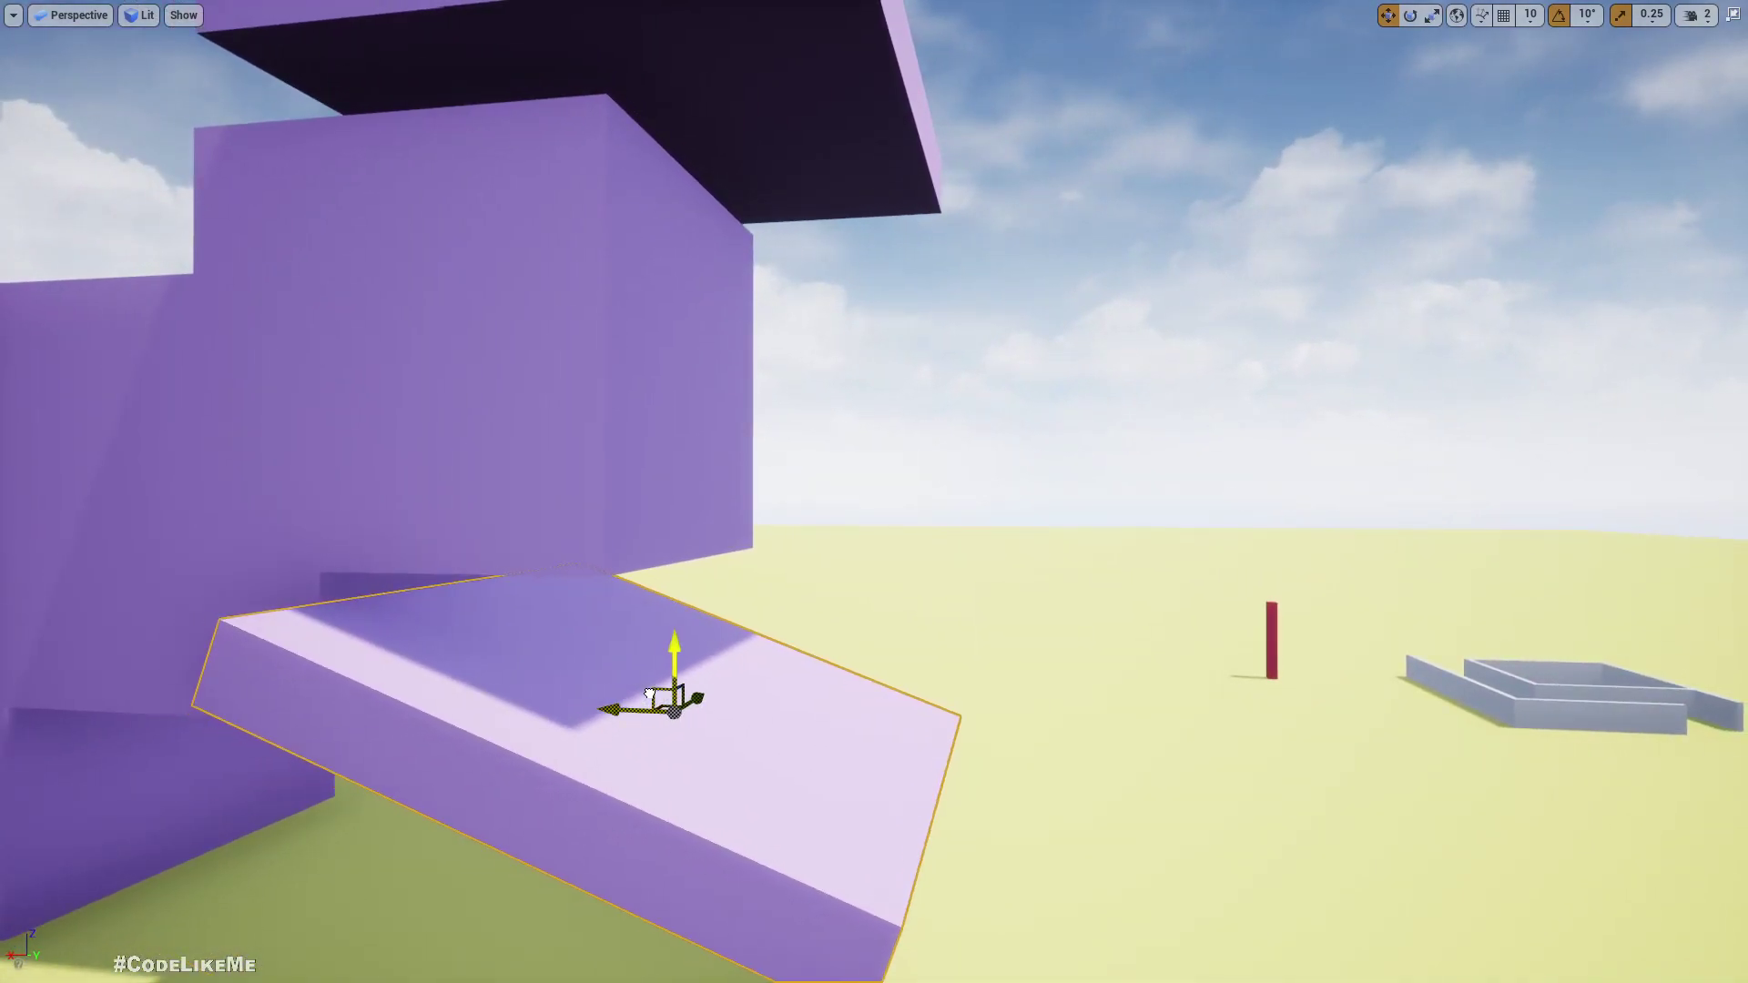
{"action": "right_click_drag", "start_coordinate": [827, 418], "coordinate": [826, 493]}
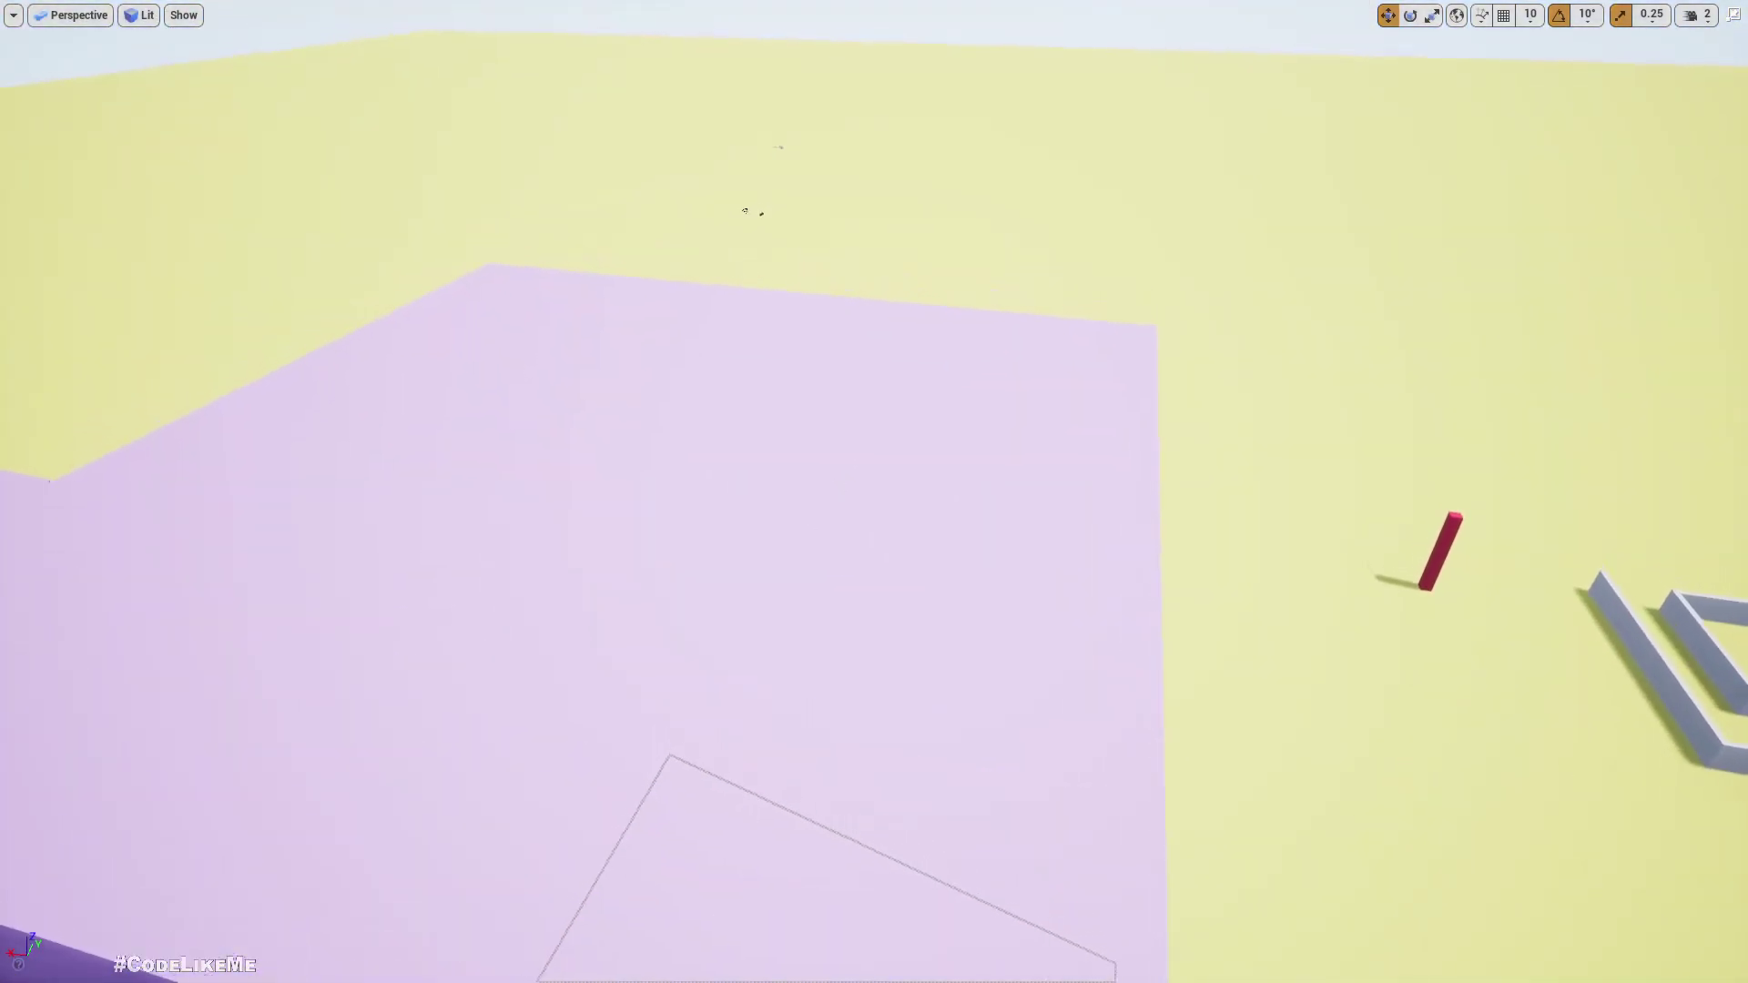
{"action": "right_click", "coordinate": [797, 971]}
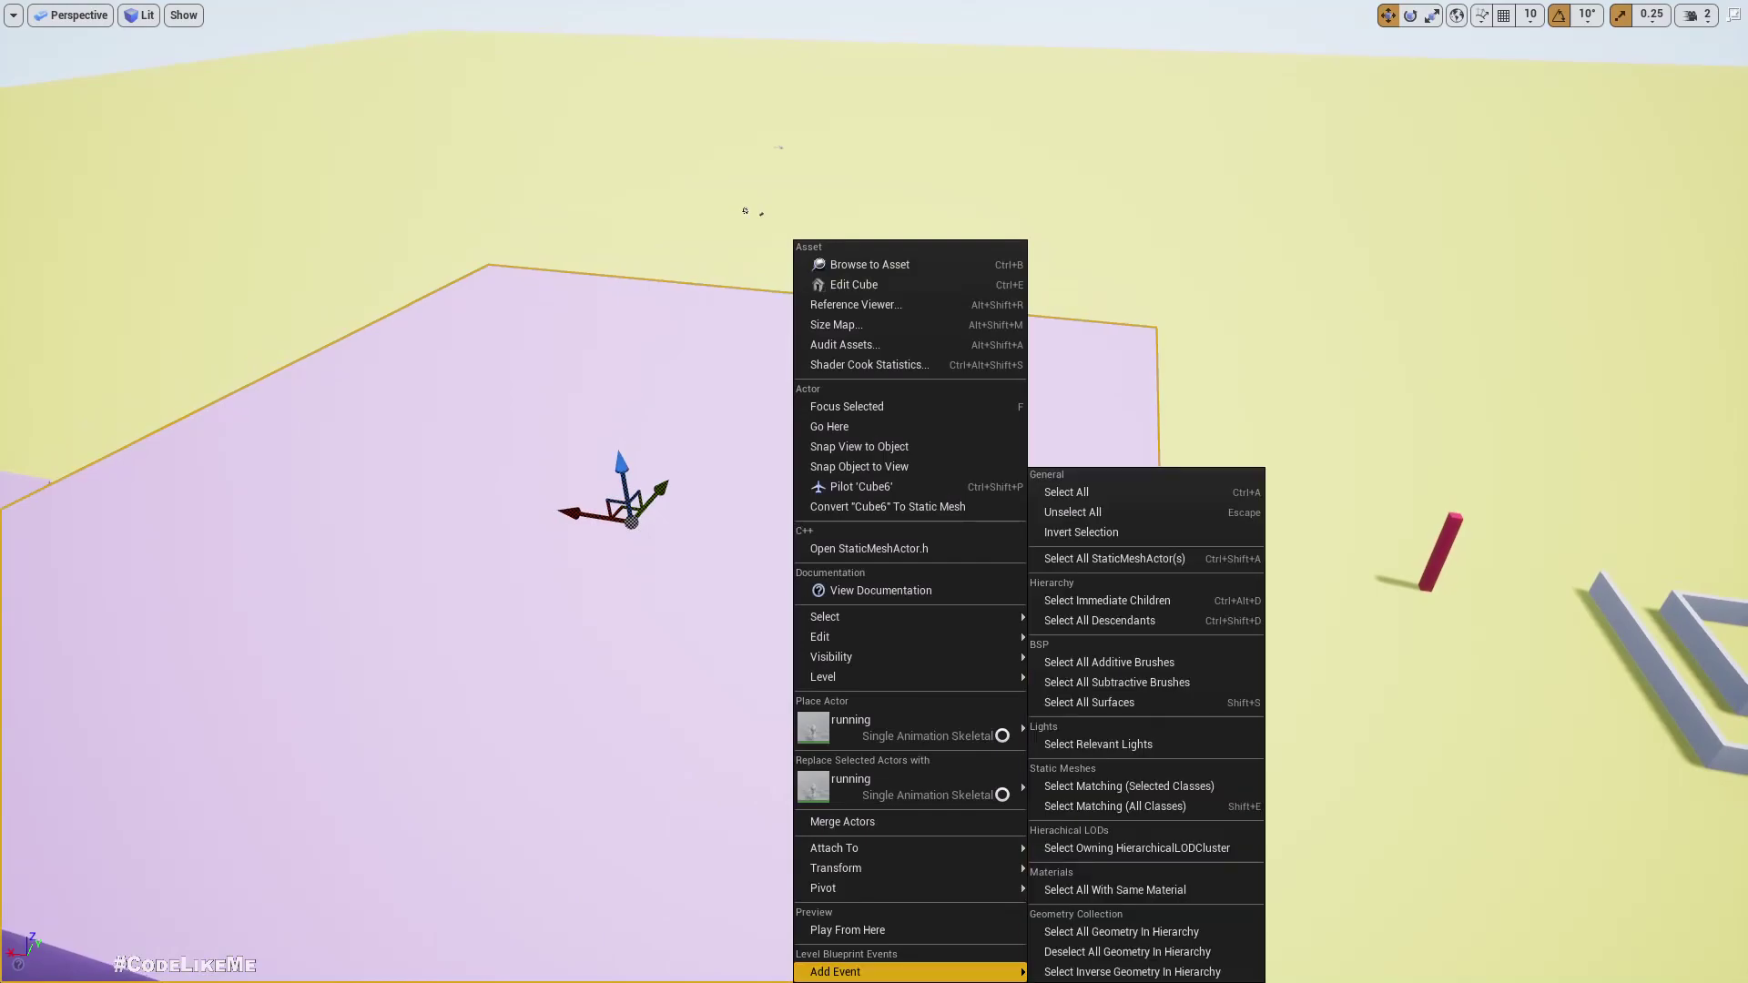
{"action": "left_click", "coordinate": [824, 931]}
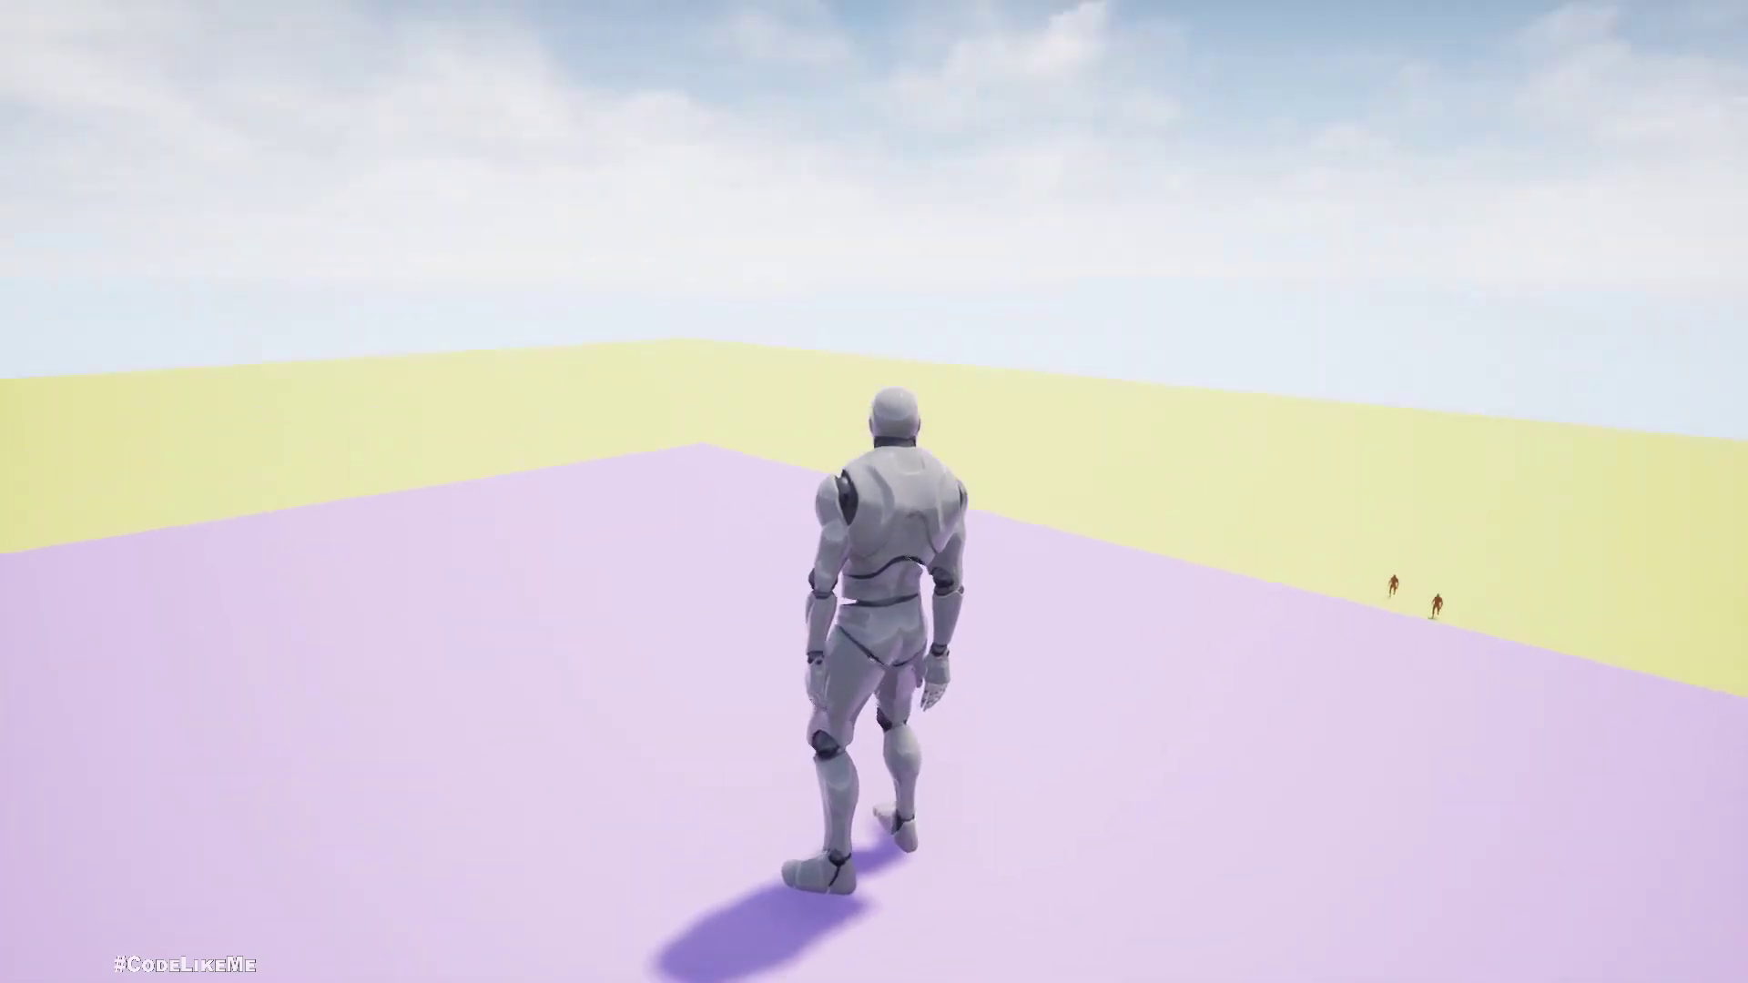
{"action": "key", "text": "w"}
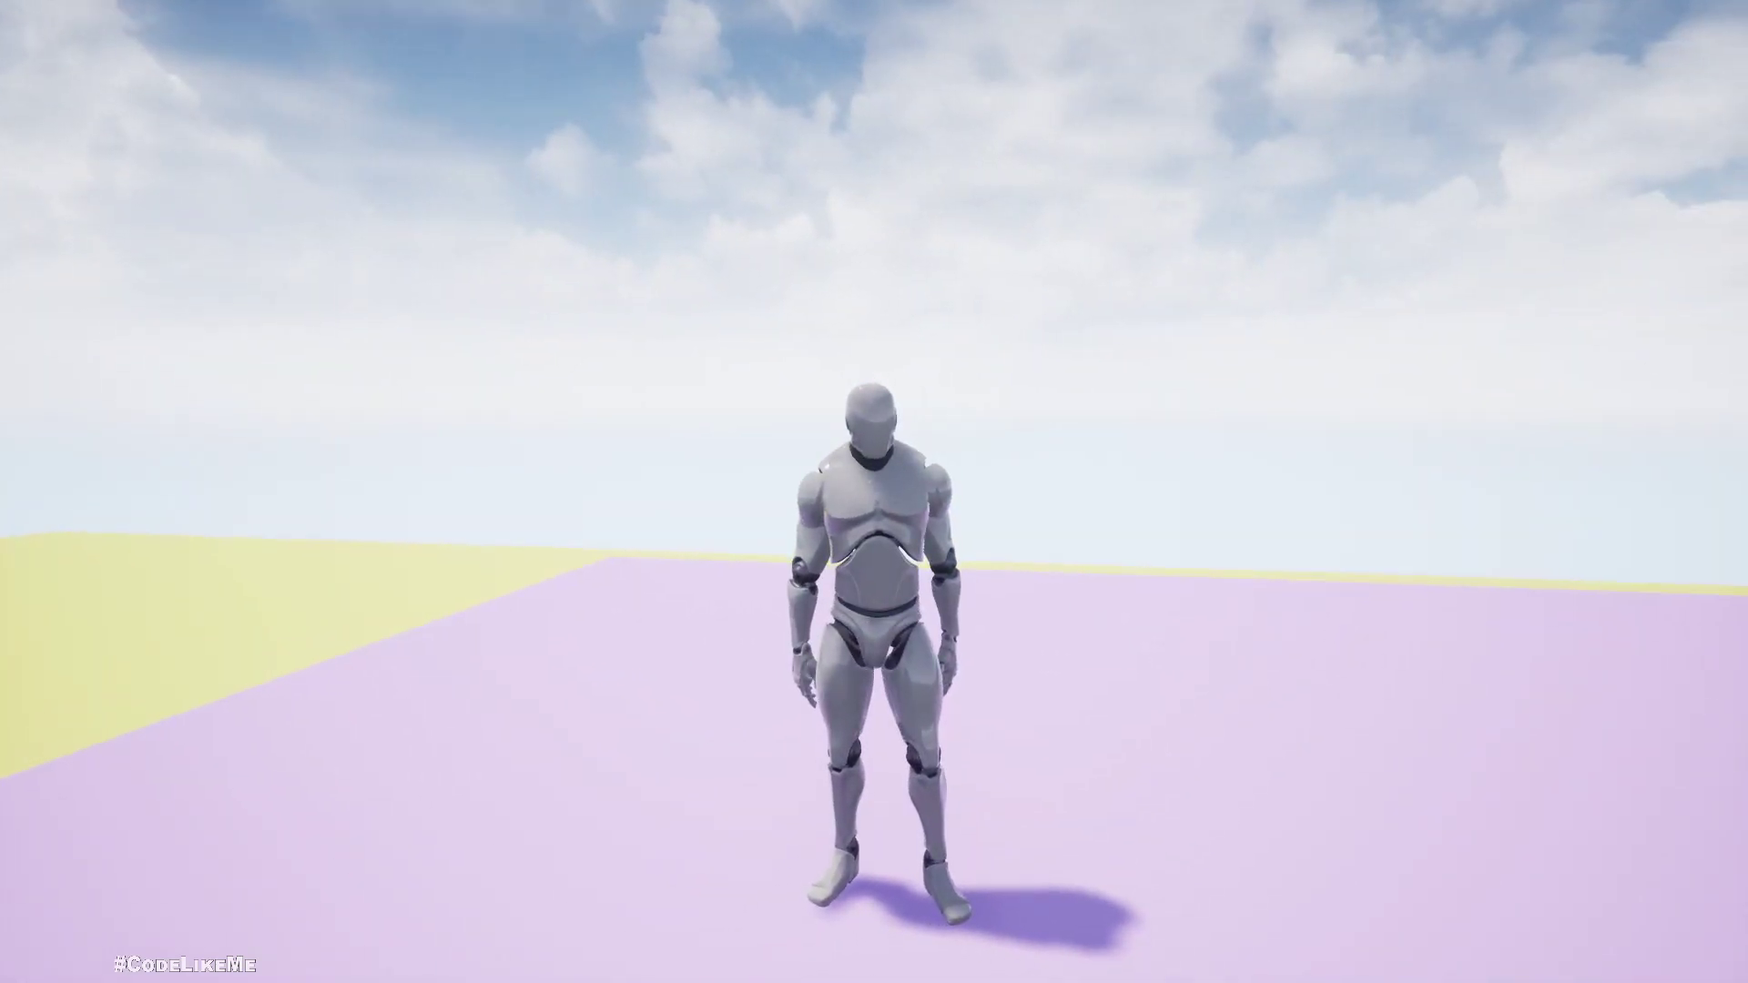
Step: Walk the mannequin across the tilted slab, end play and restore the full editor layout
{"action": "key", "text": "w"}
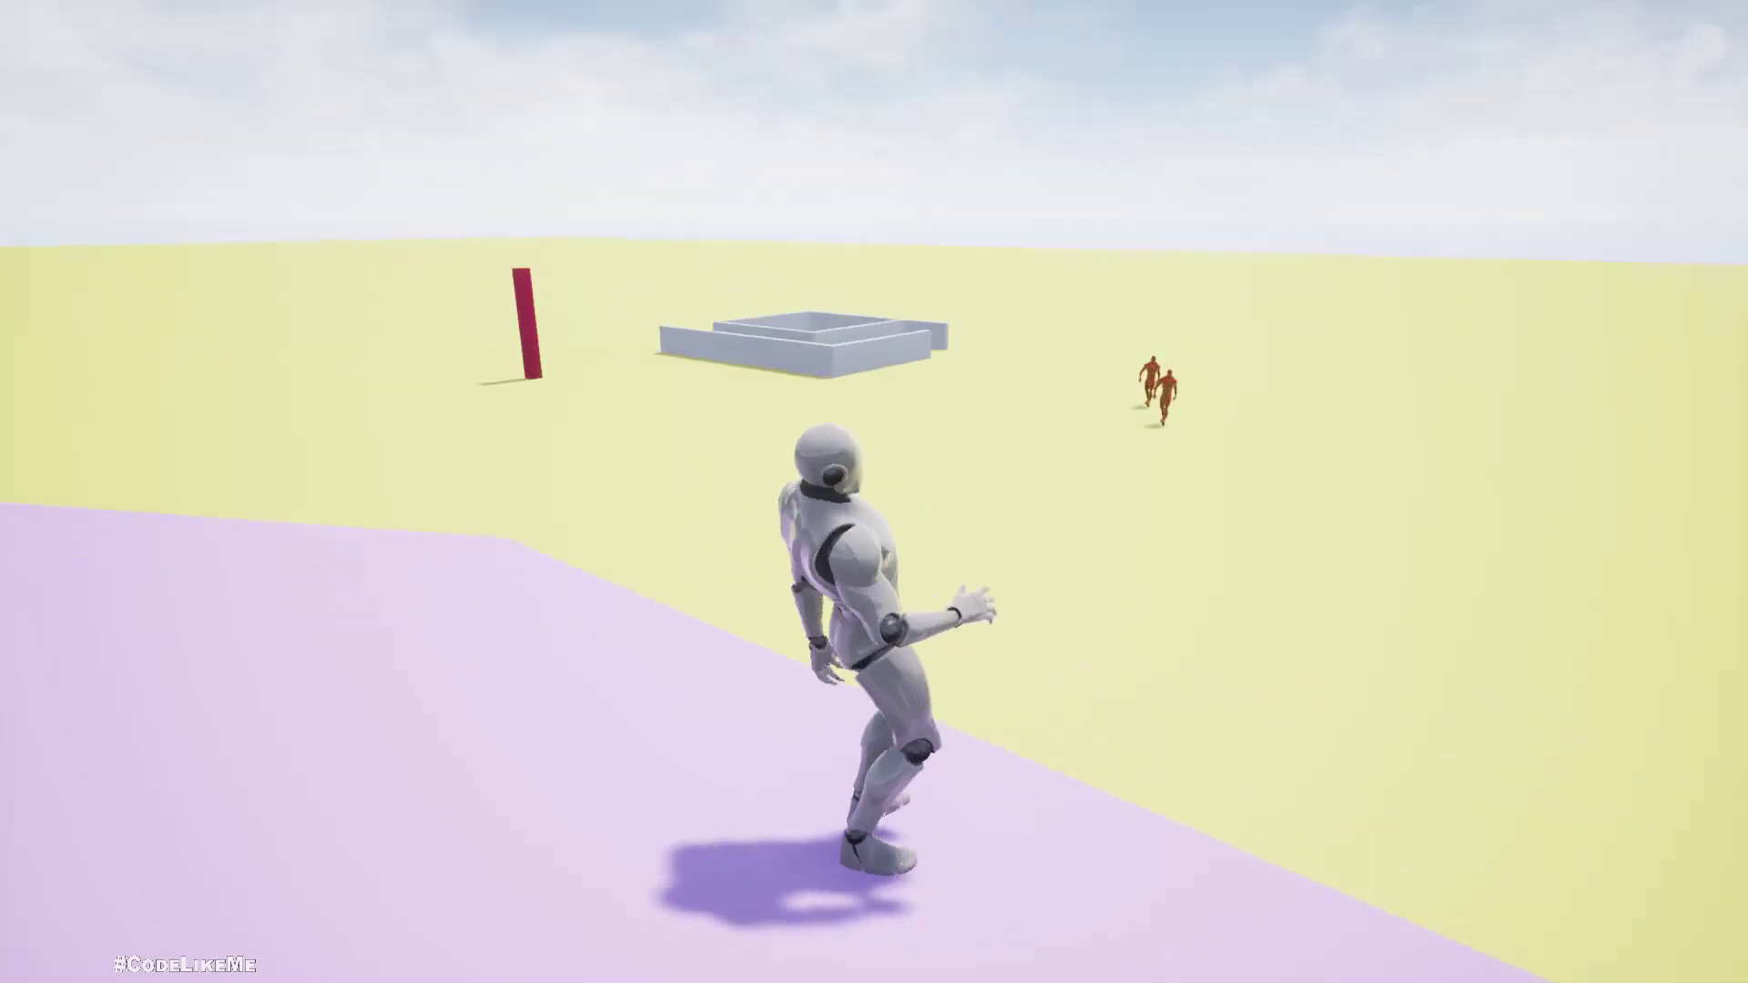
{"action": "key", "text": "Escape"}
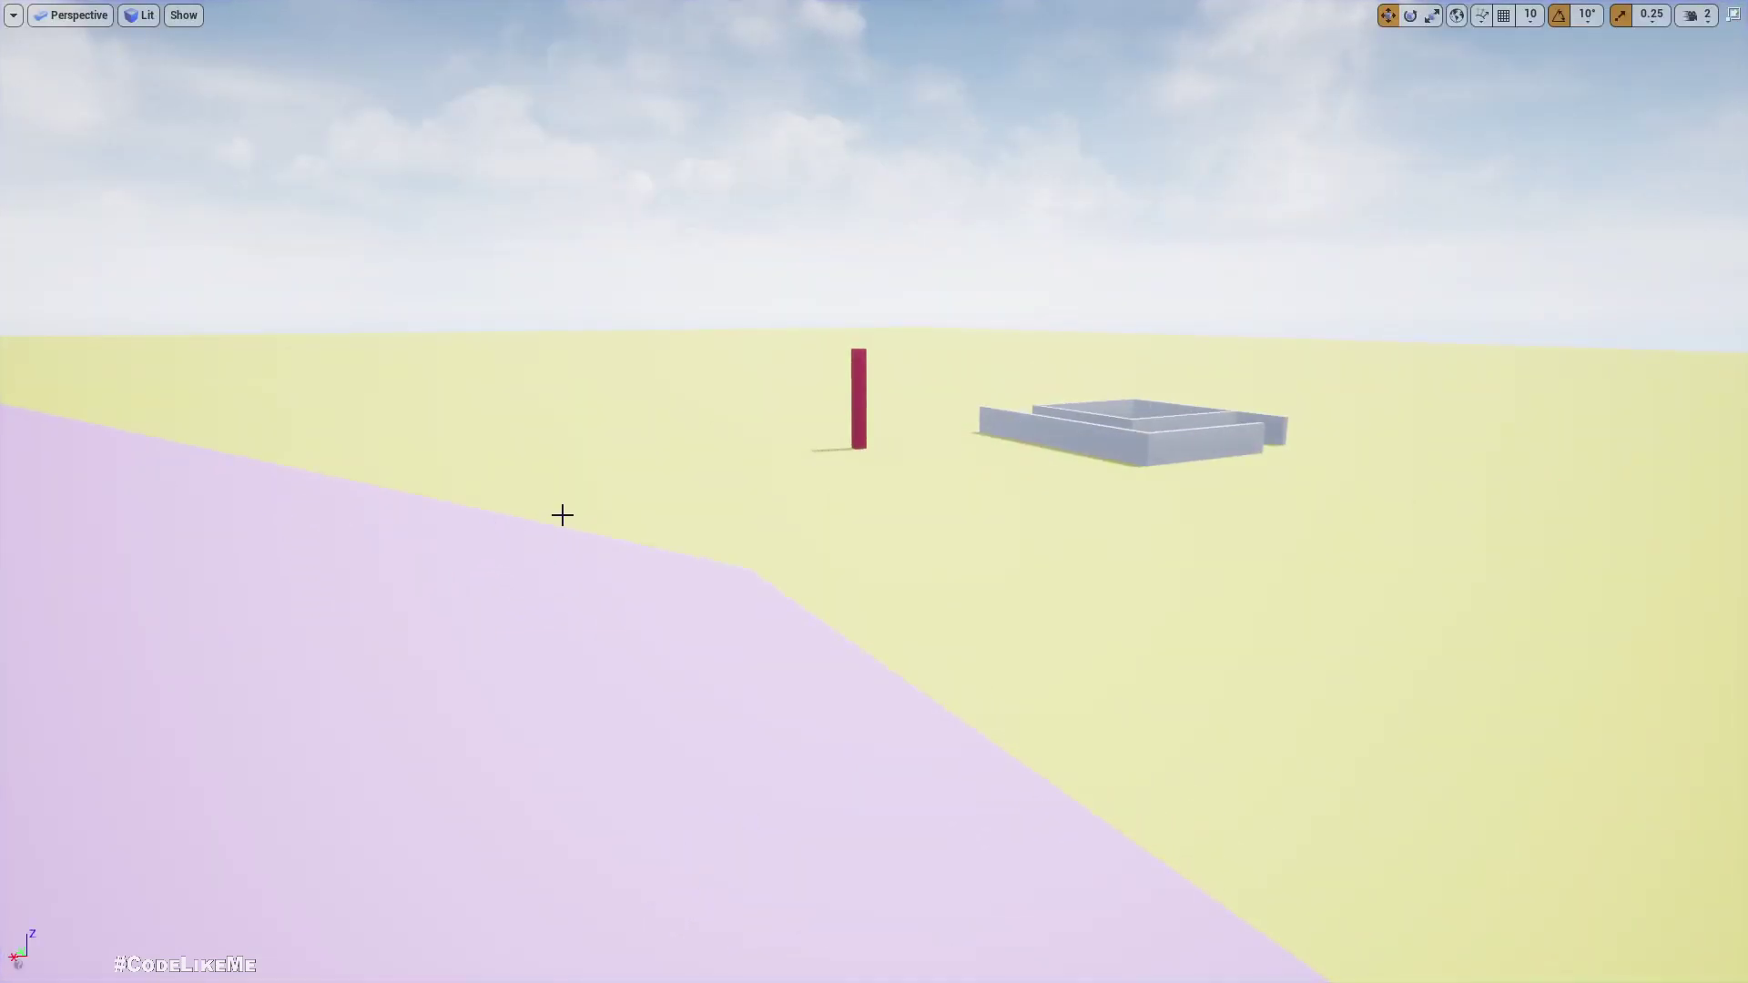
{"action": "right_click_drag", "start_coordinate": [702, 627], "coordinate": [701, 627]}
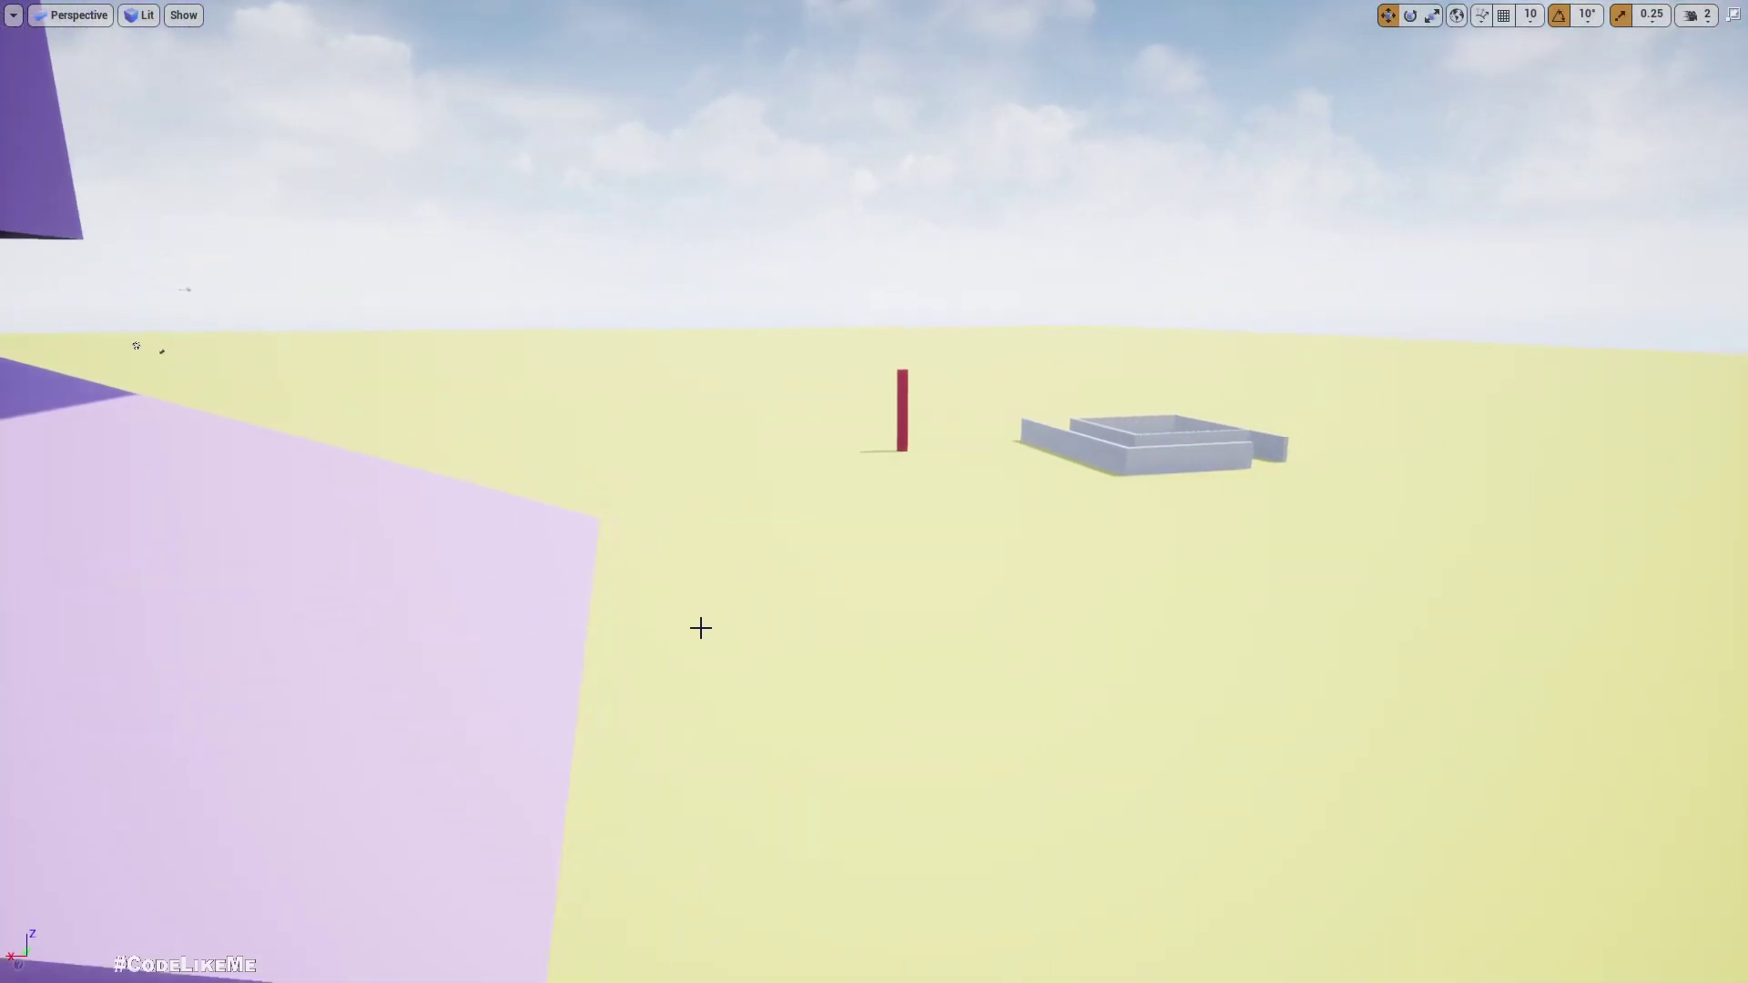
{"action": "key", "text": "F11"}
{"action": "right_click_drag", "start_coordinate": [636, 489], "coordinate": [635, 490]}
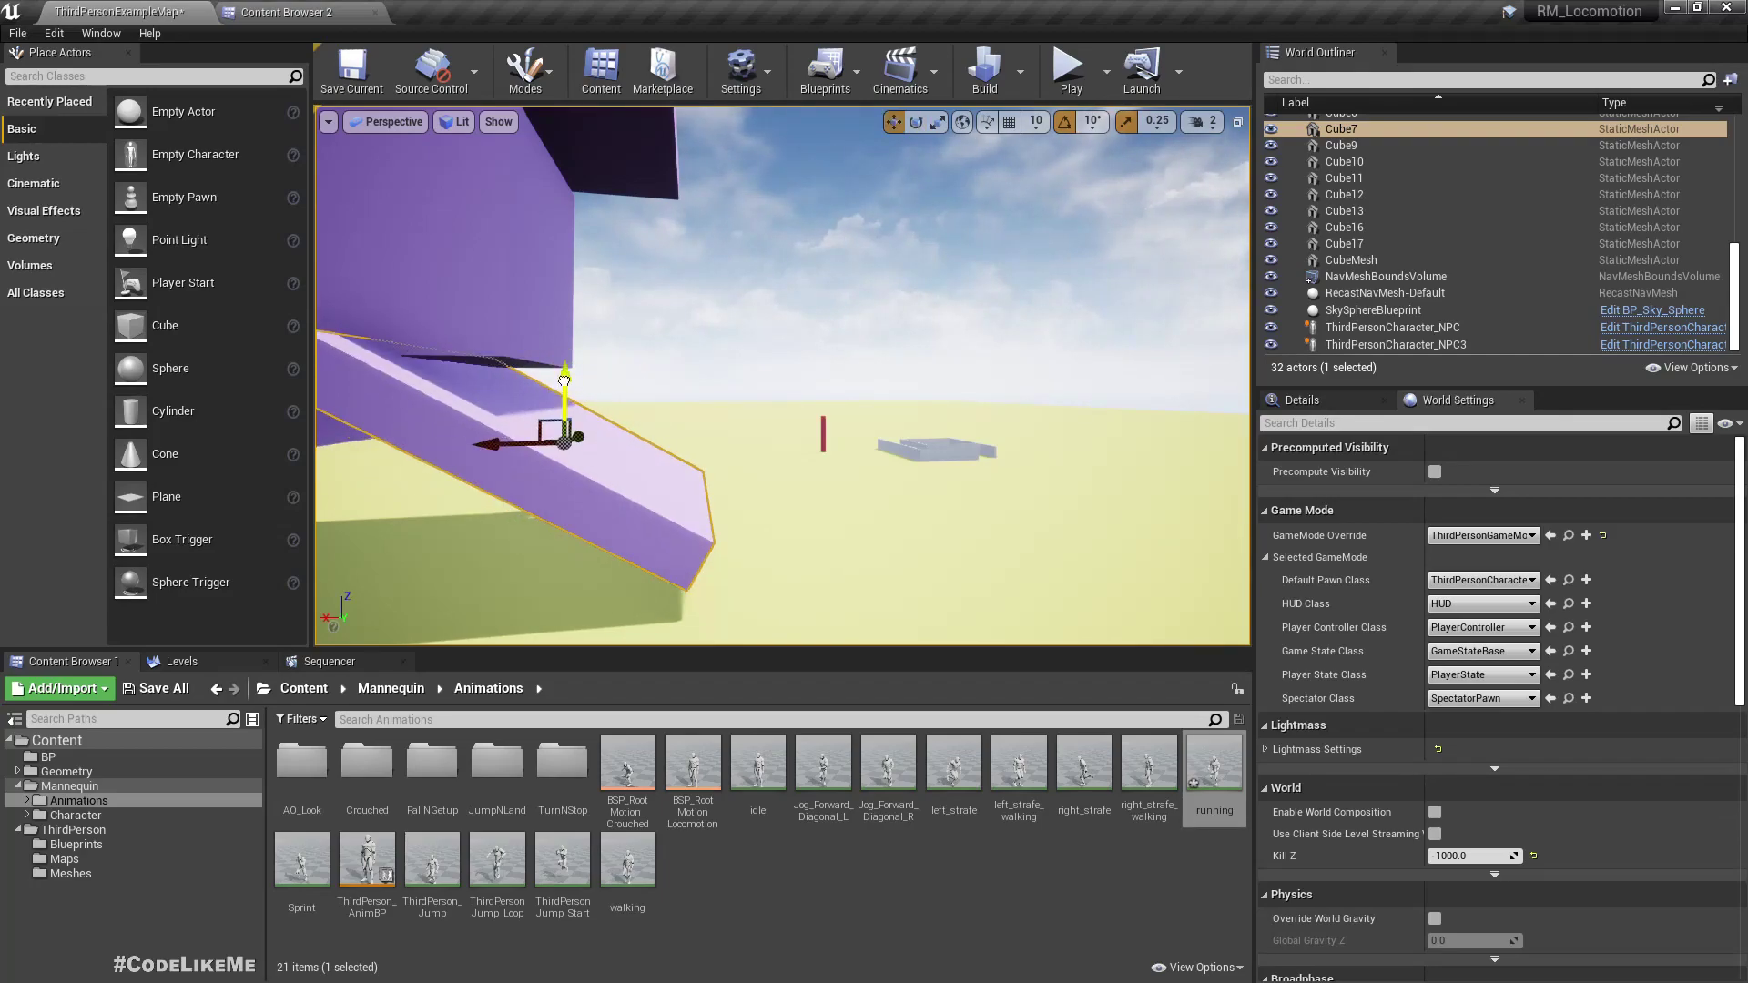
Step: Raise the purple slab higher, inspecting it while toggling rotate and move gizmos
{"action": "left_click_drag", "start_coordinate": [567, 370], "coordinate": [566, 303]}
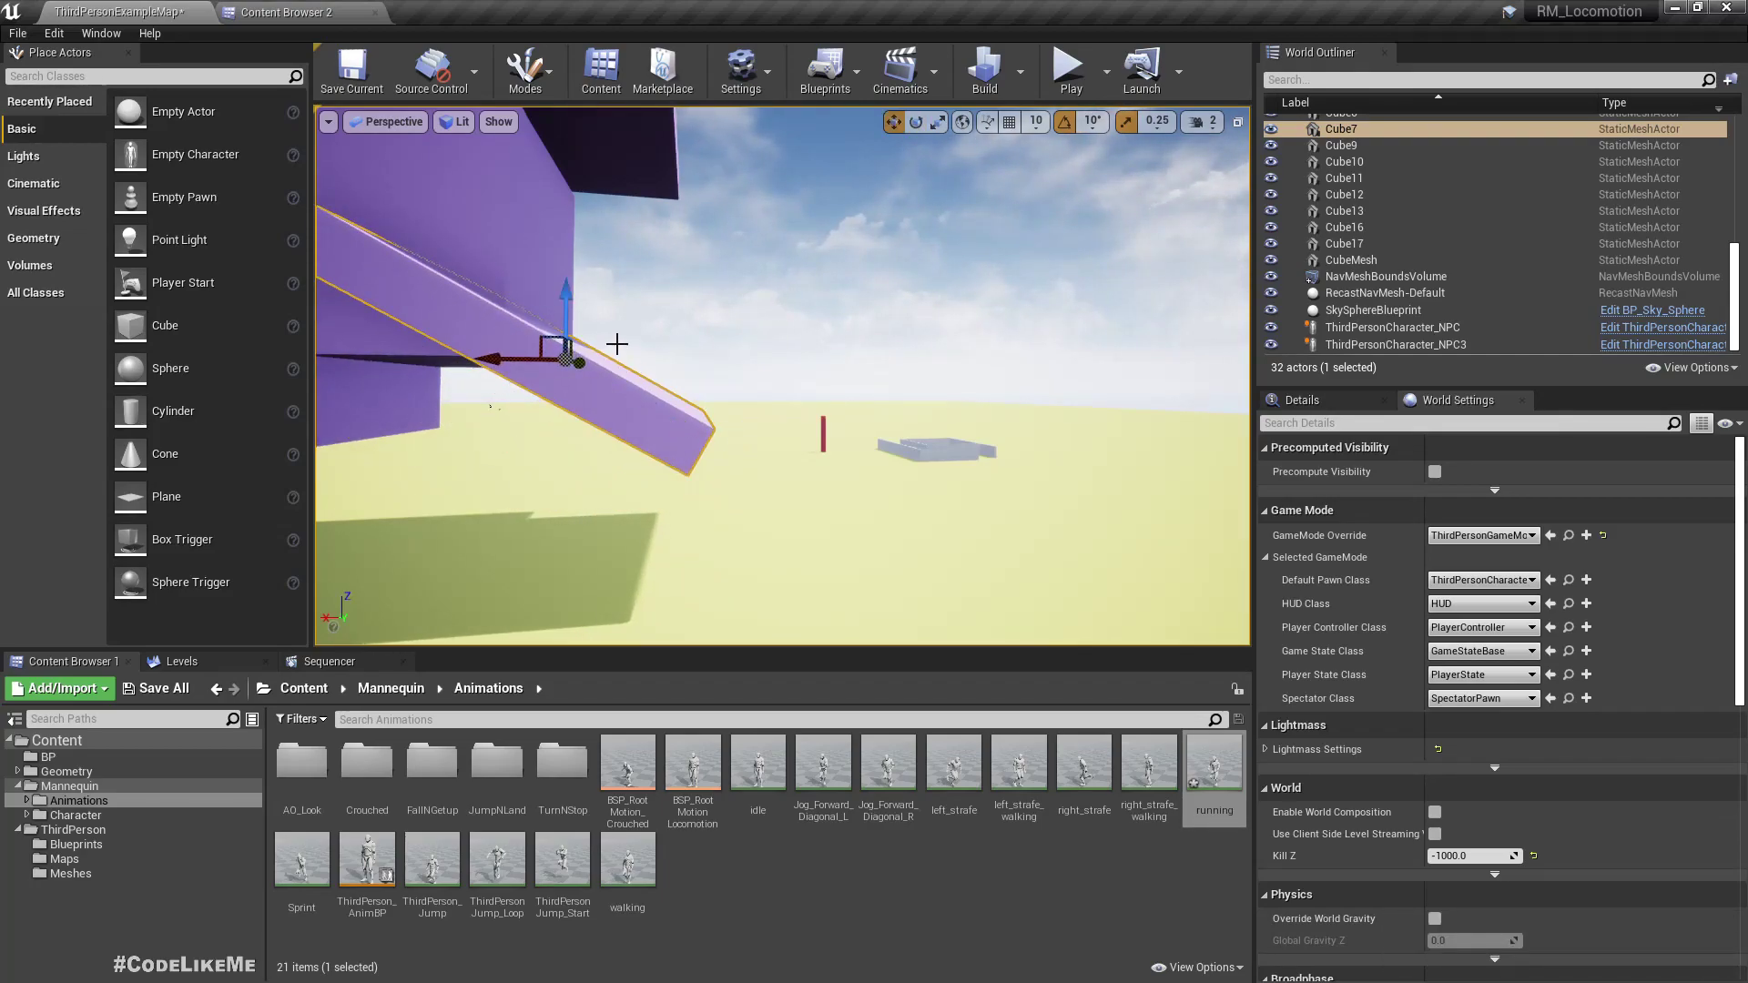
{"action": "key", "text": "e"}
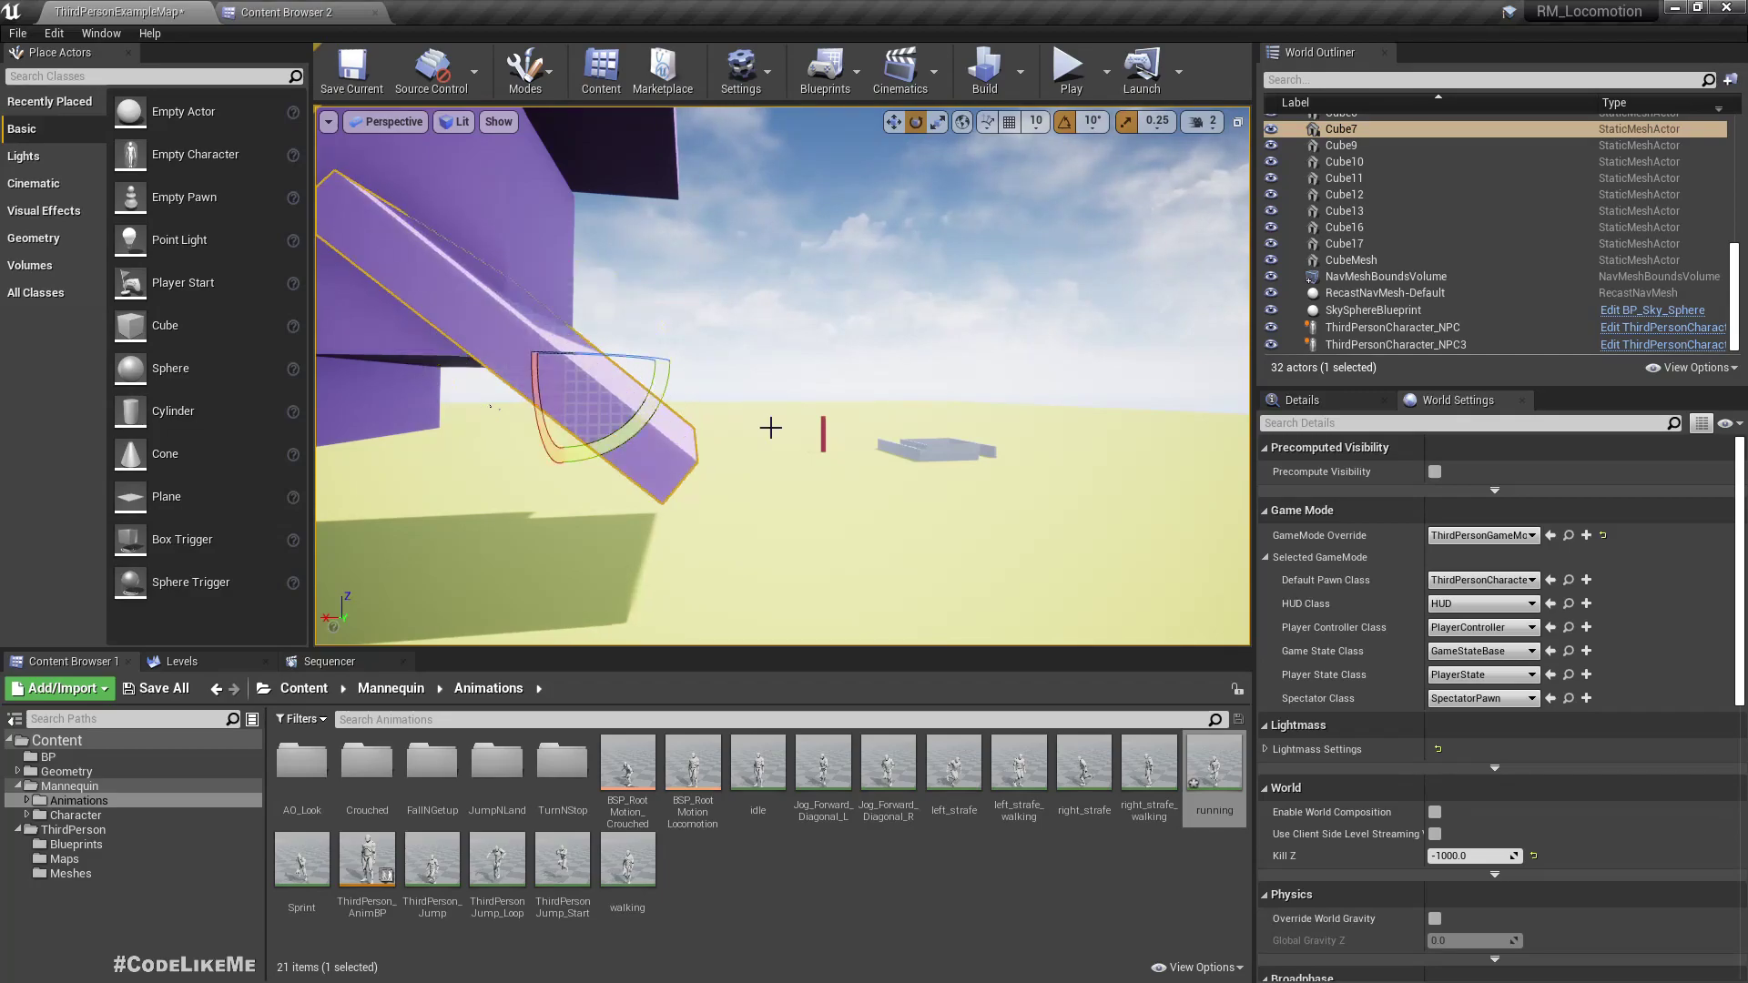
{"action": "right_click_drag", "start_coordinate": [769, 421], "coordinate": [770, 422]}
{"action": "right_click_drag", "start_coordinate": [726, 556], "coordinate": [726, 555]}
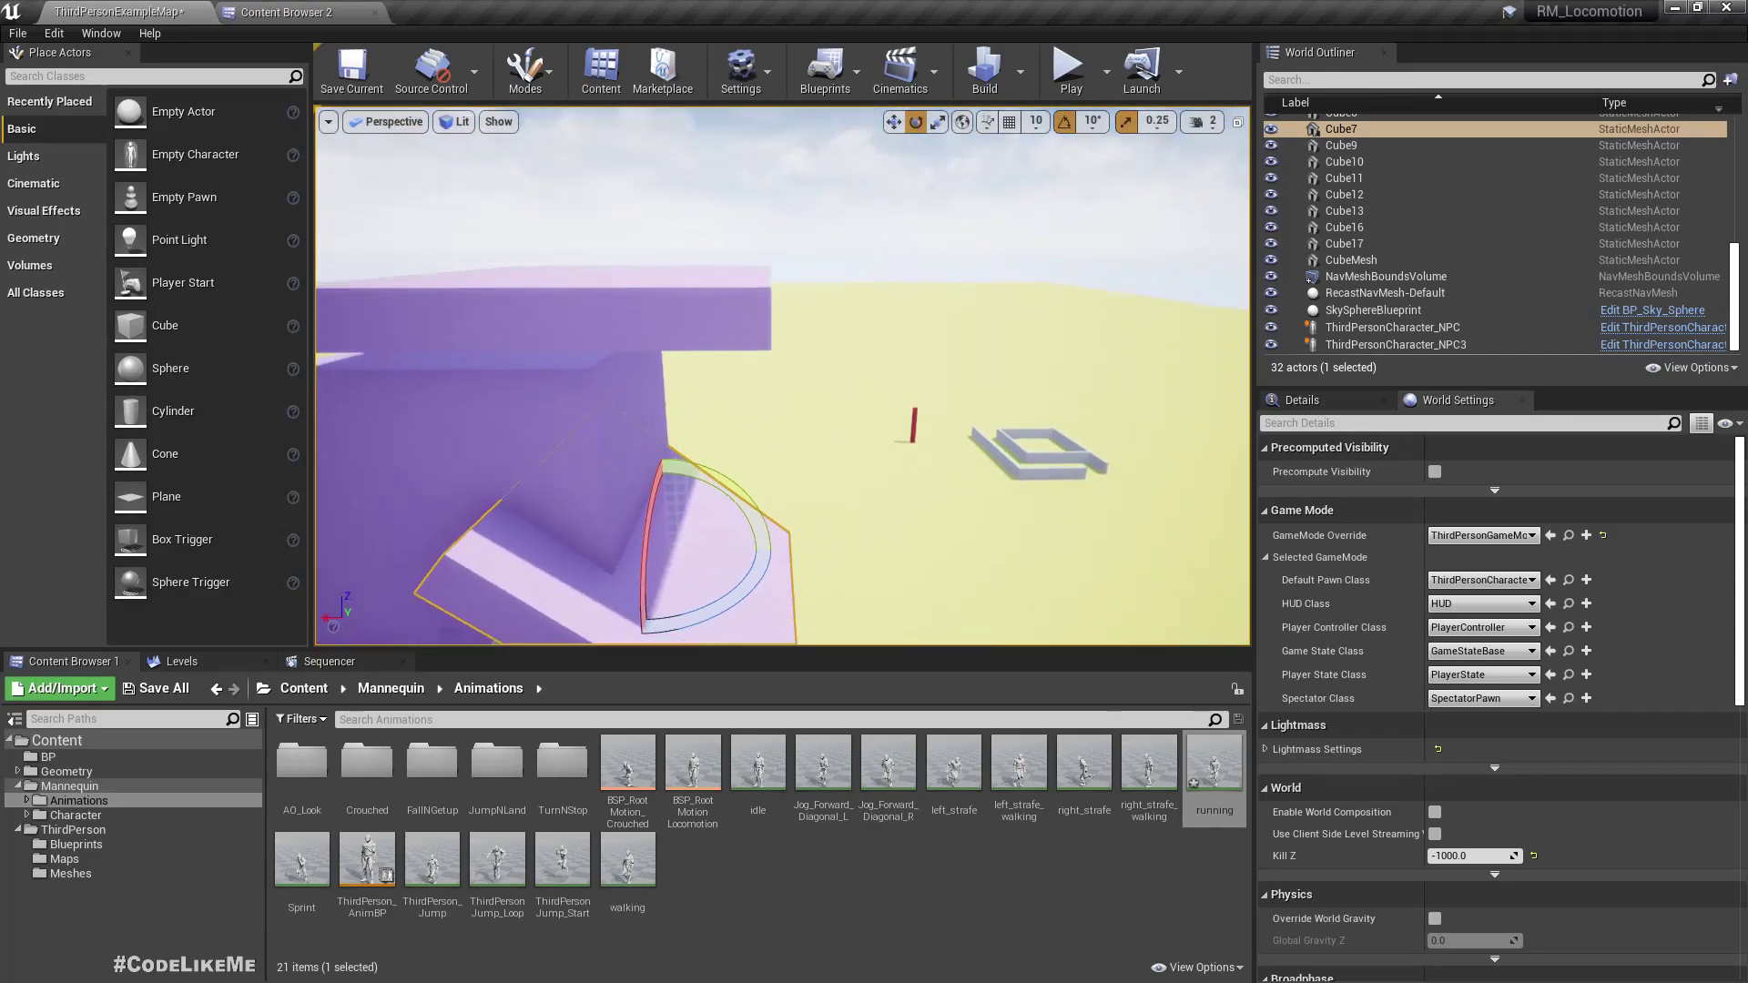
{"action": "key", "text": "w"}
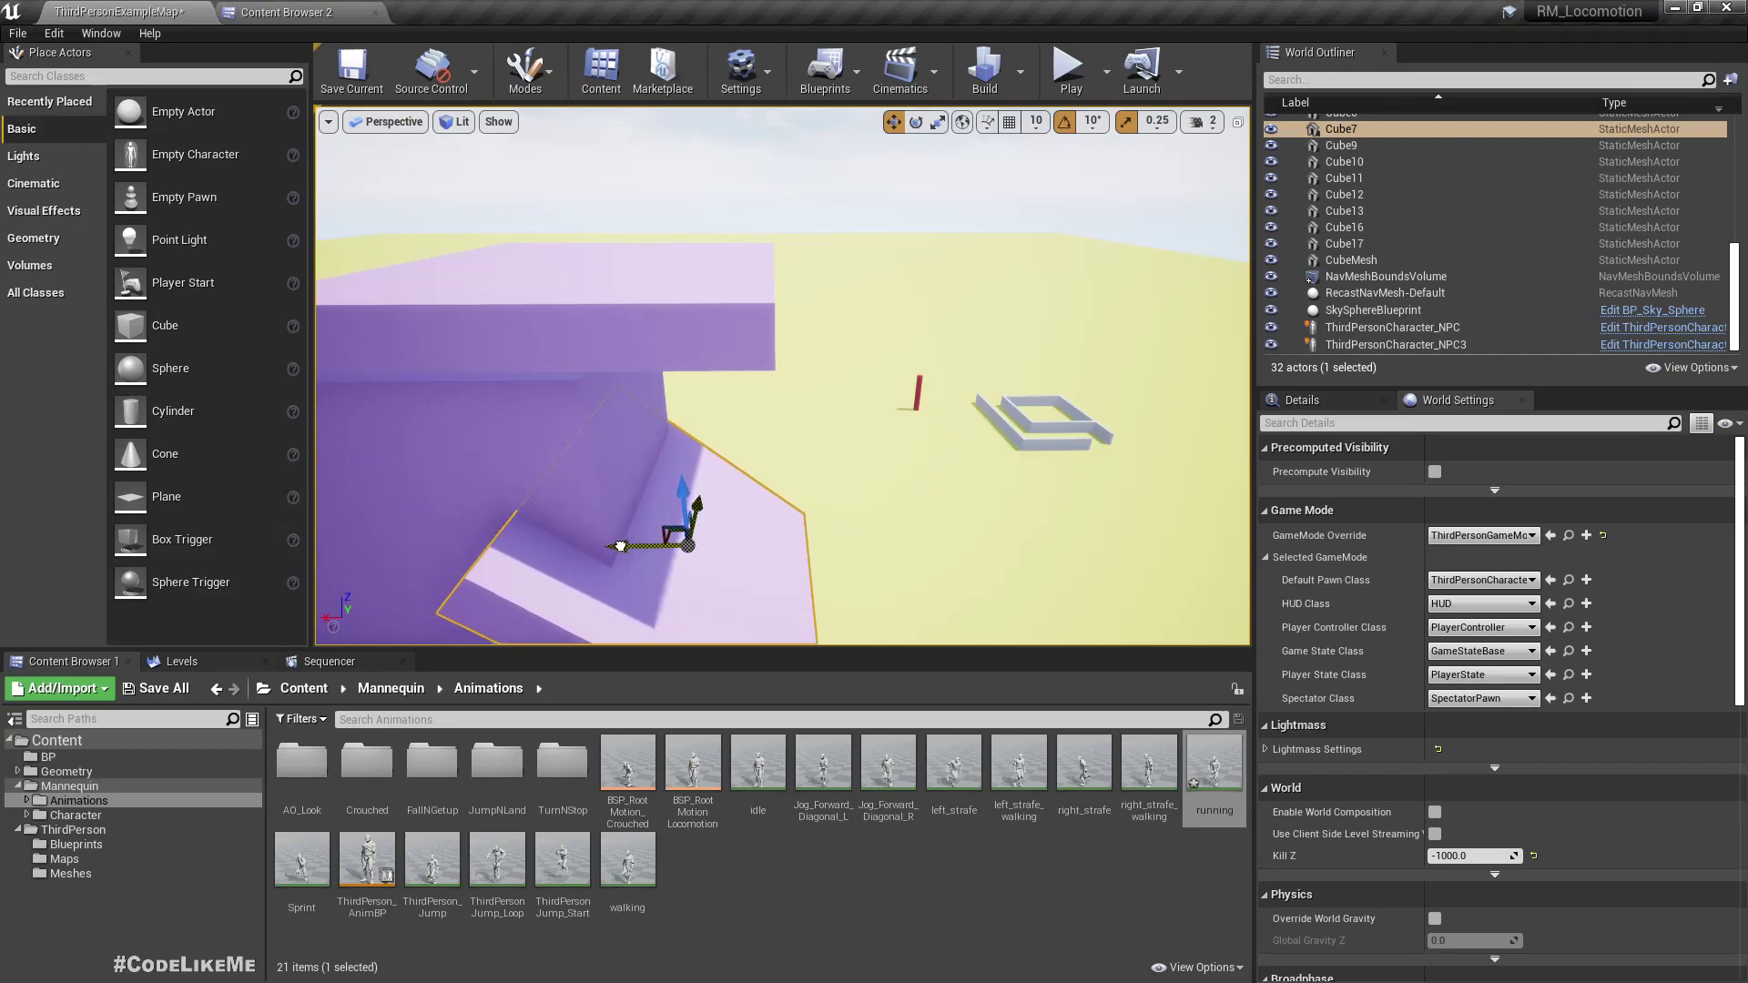
{"action": "right_click_drag", "start_coordinate": [607, 544], "coordinate": [606, 543]}
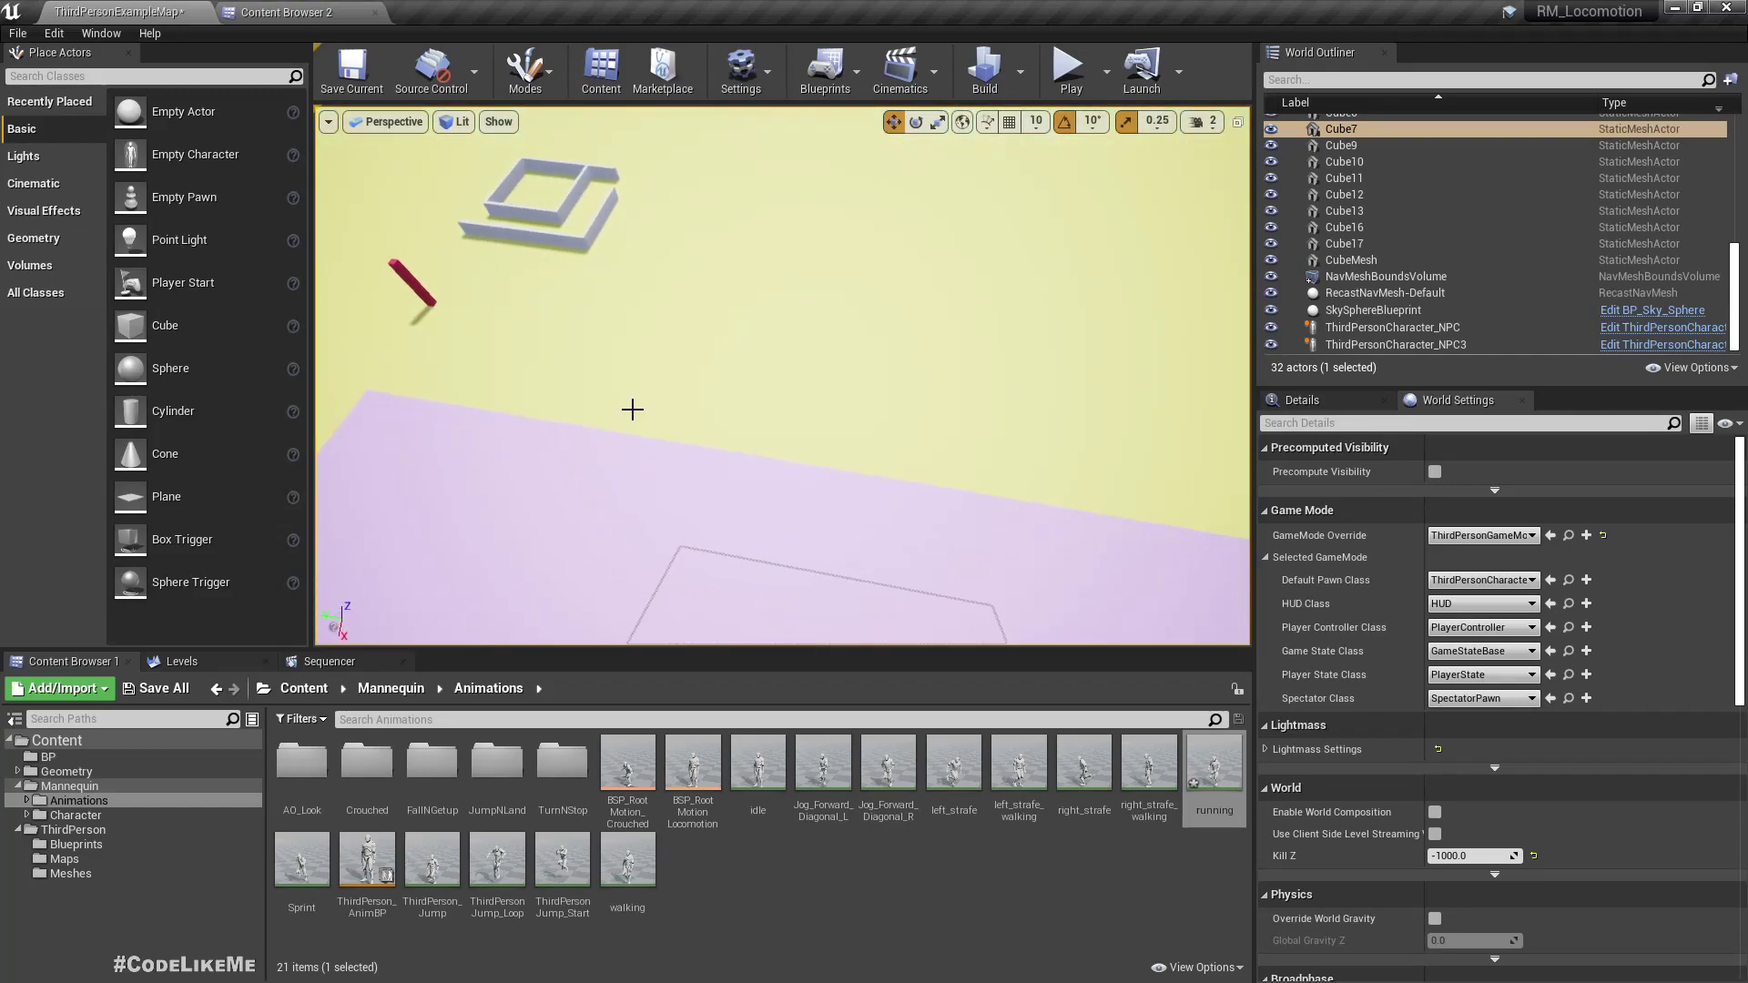
Step: Play the level in the editor and walk the mannequin forward
{"action": "left_click", "coordinate": [1067, 69]}
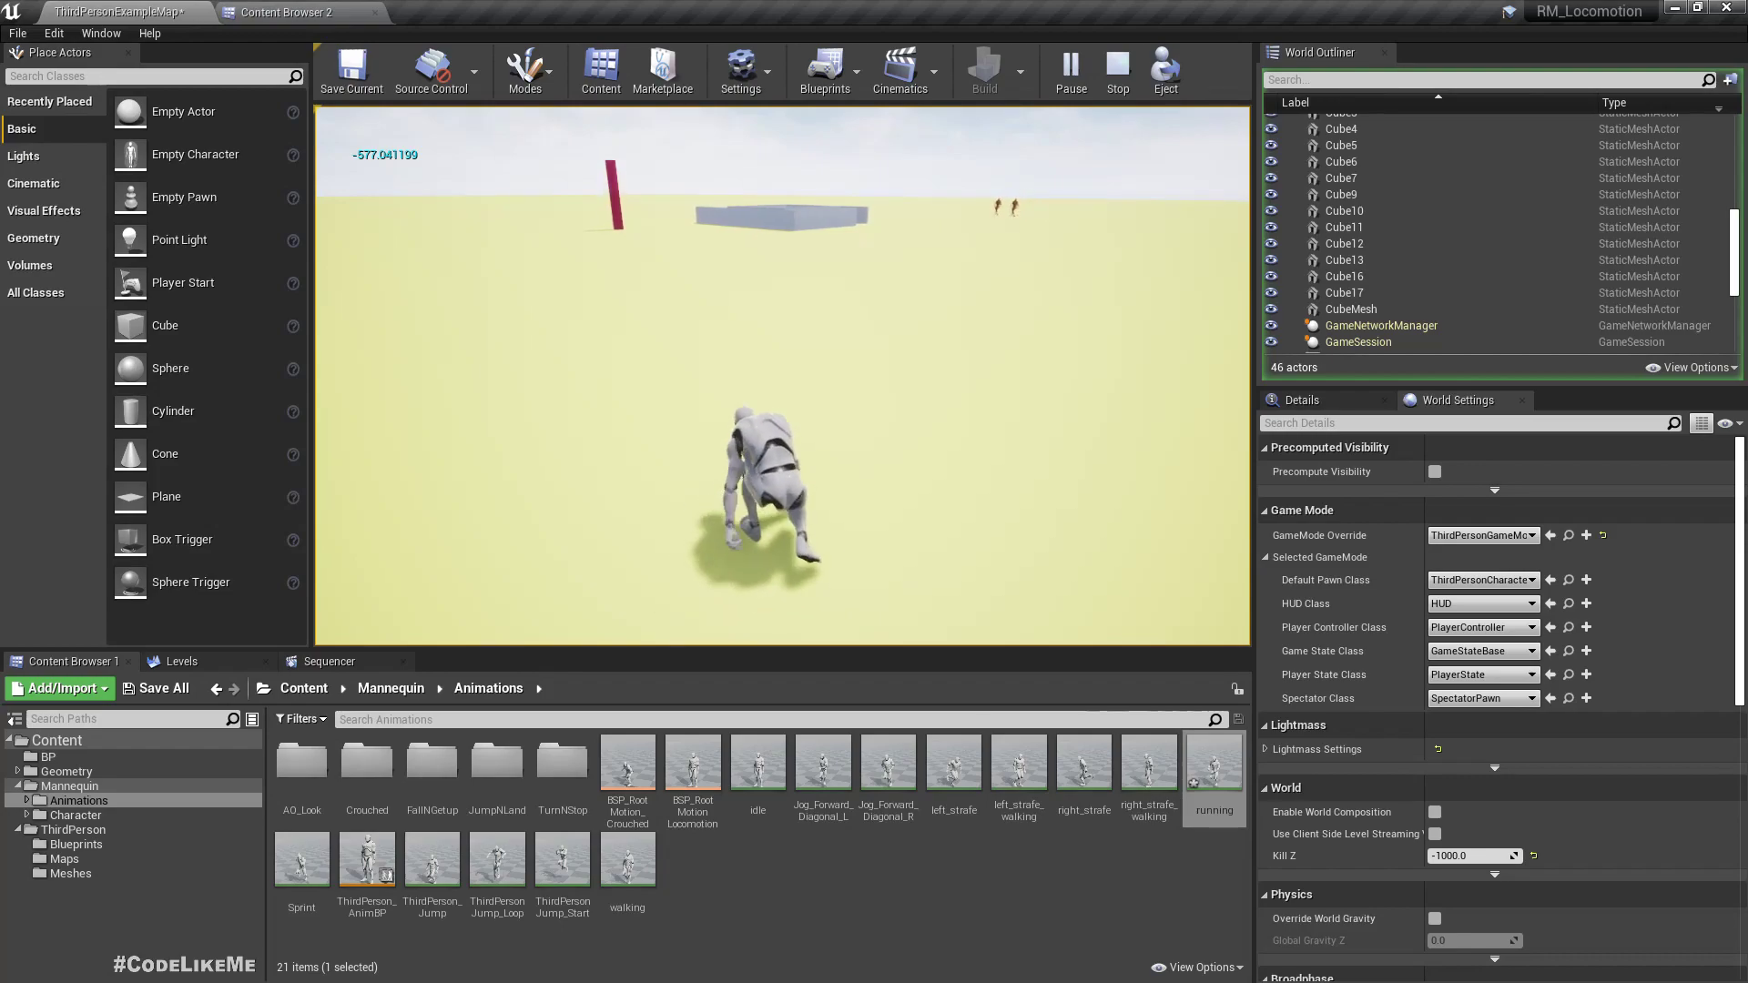
{"action": "key", "text": "w"}
Step: Stop play, dismiss the message log and errors, and show the Content folder in Explorer
{"action": "key", "text": "Escape"}
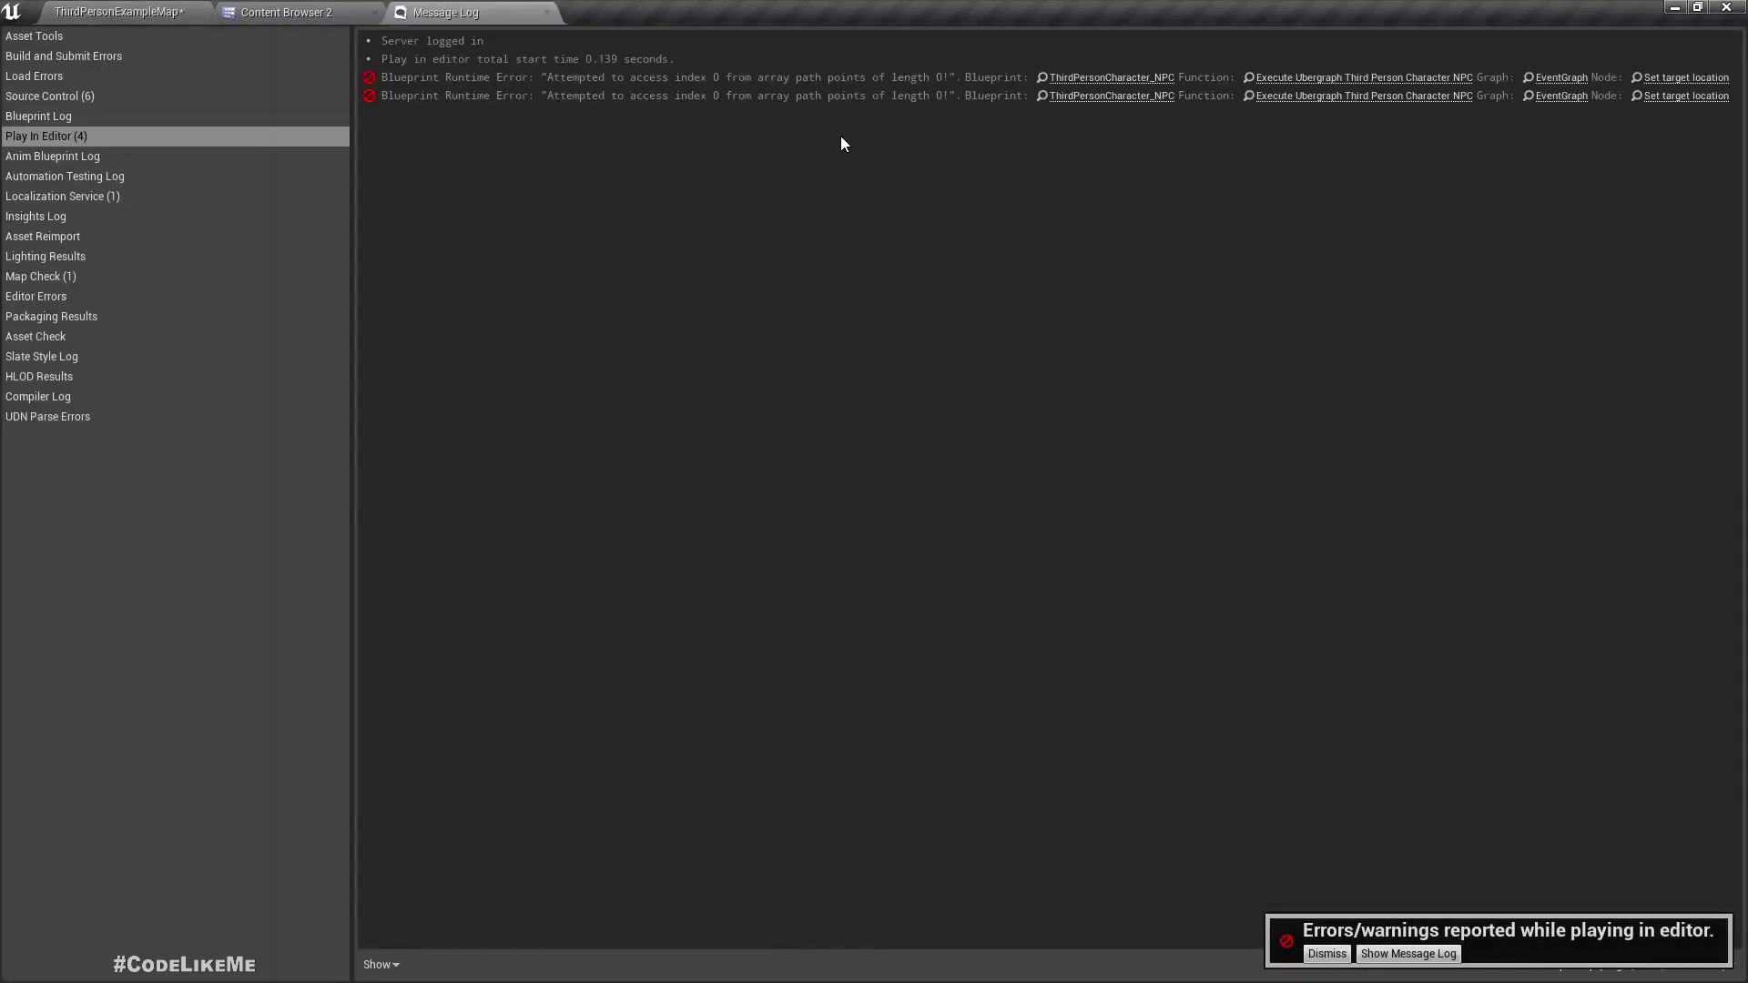
{"action": "left_click", "coordinate": [548, 12]}
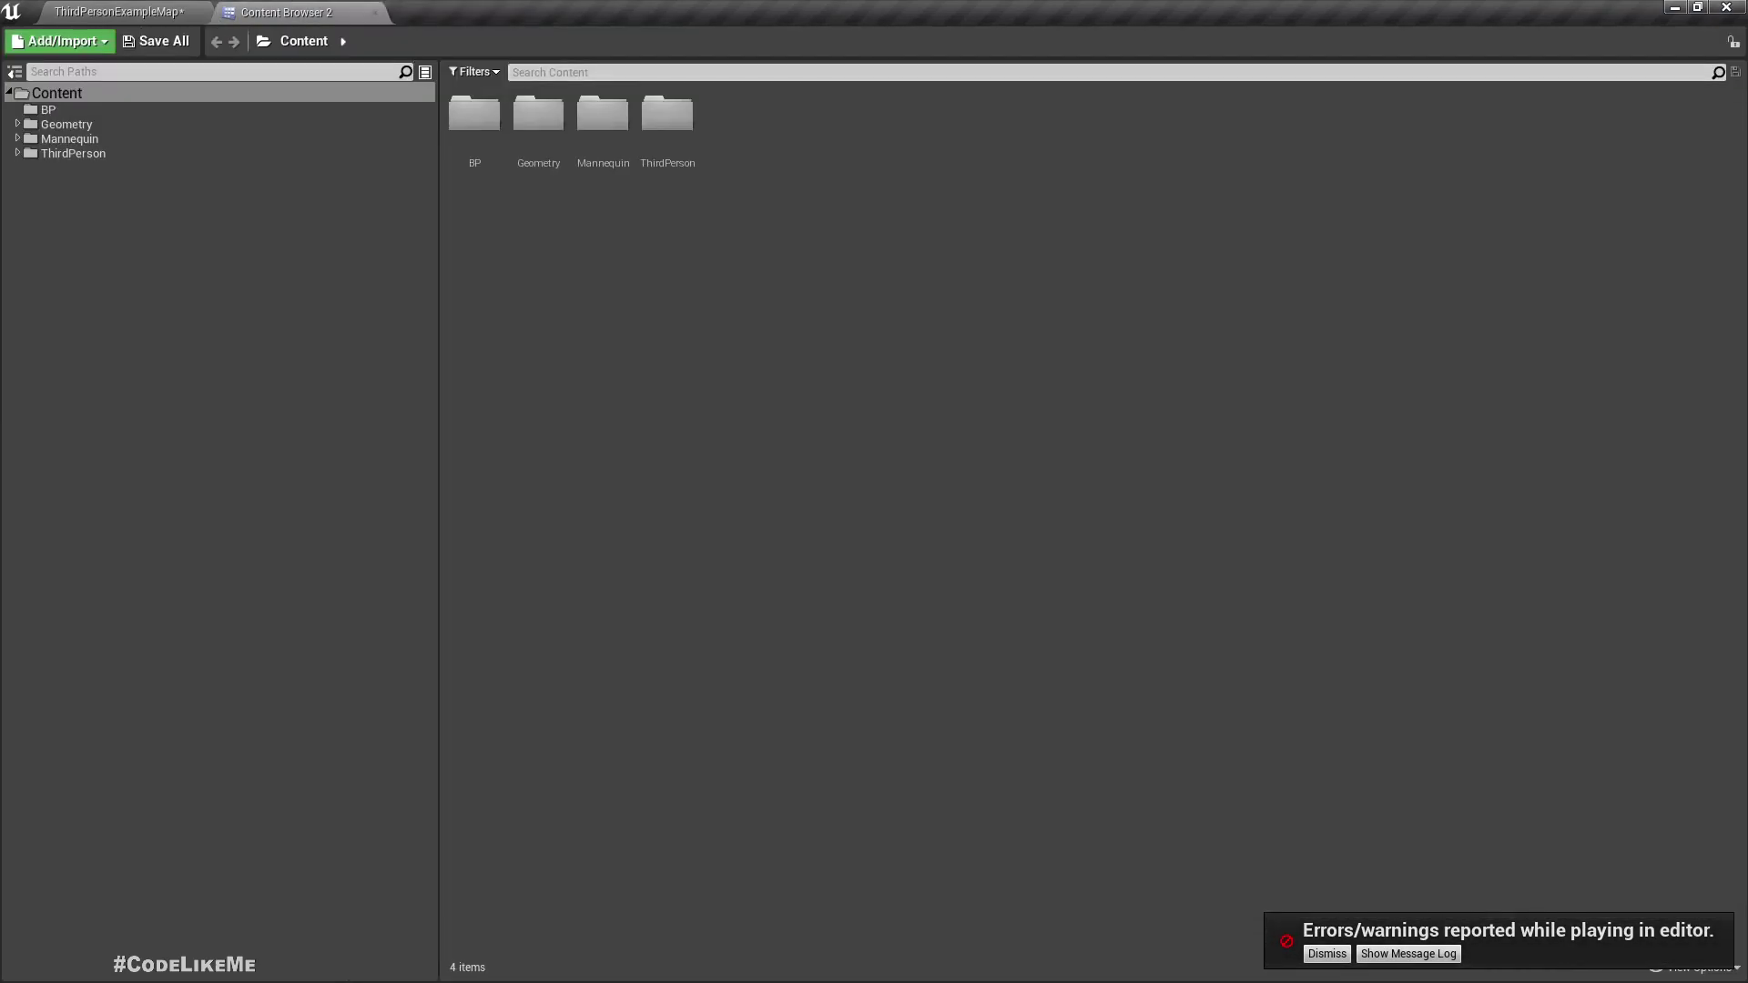
{"action": "left_click", "coordinate": [1326, 954]}
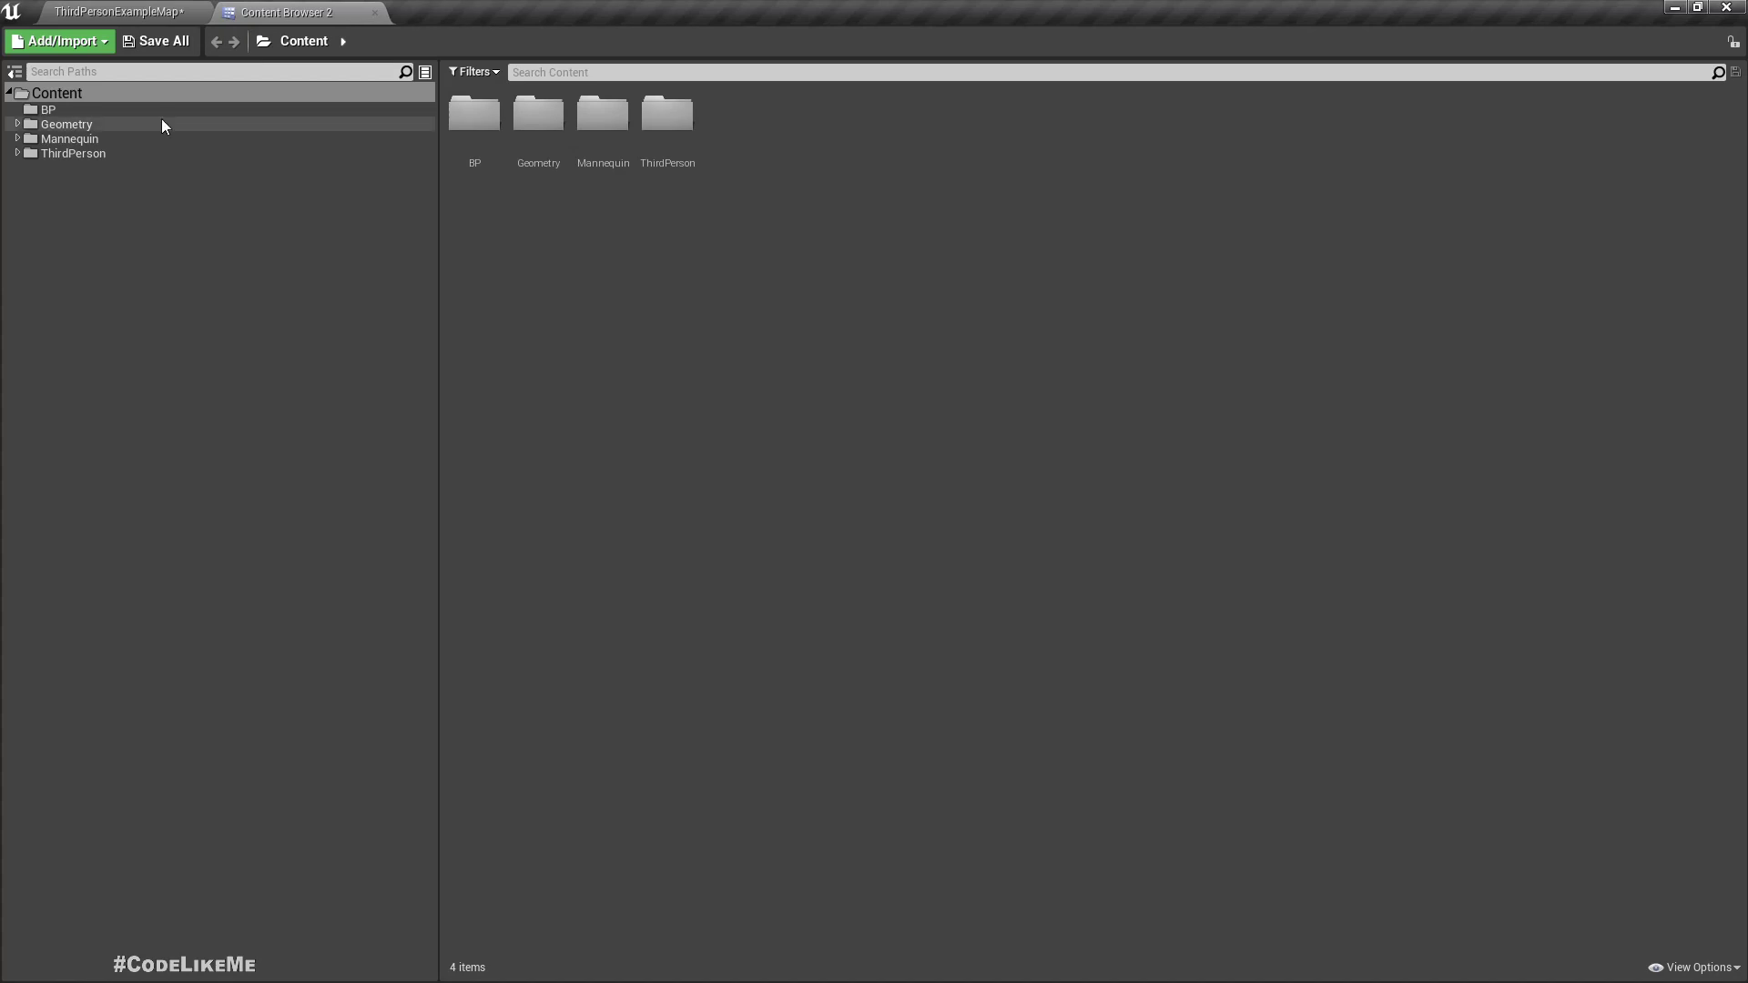
{"action": "left_click", "coordinate": [85, 96]}
{"action": "right_click", "coordinate": [87, 96]}
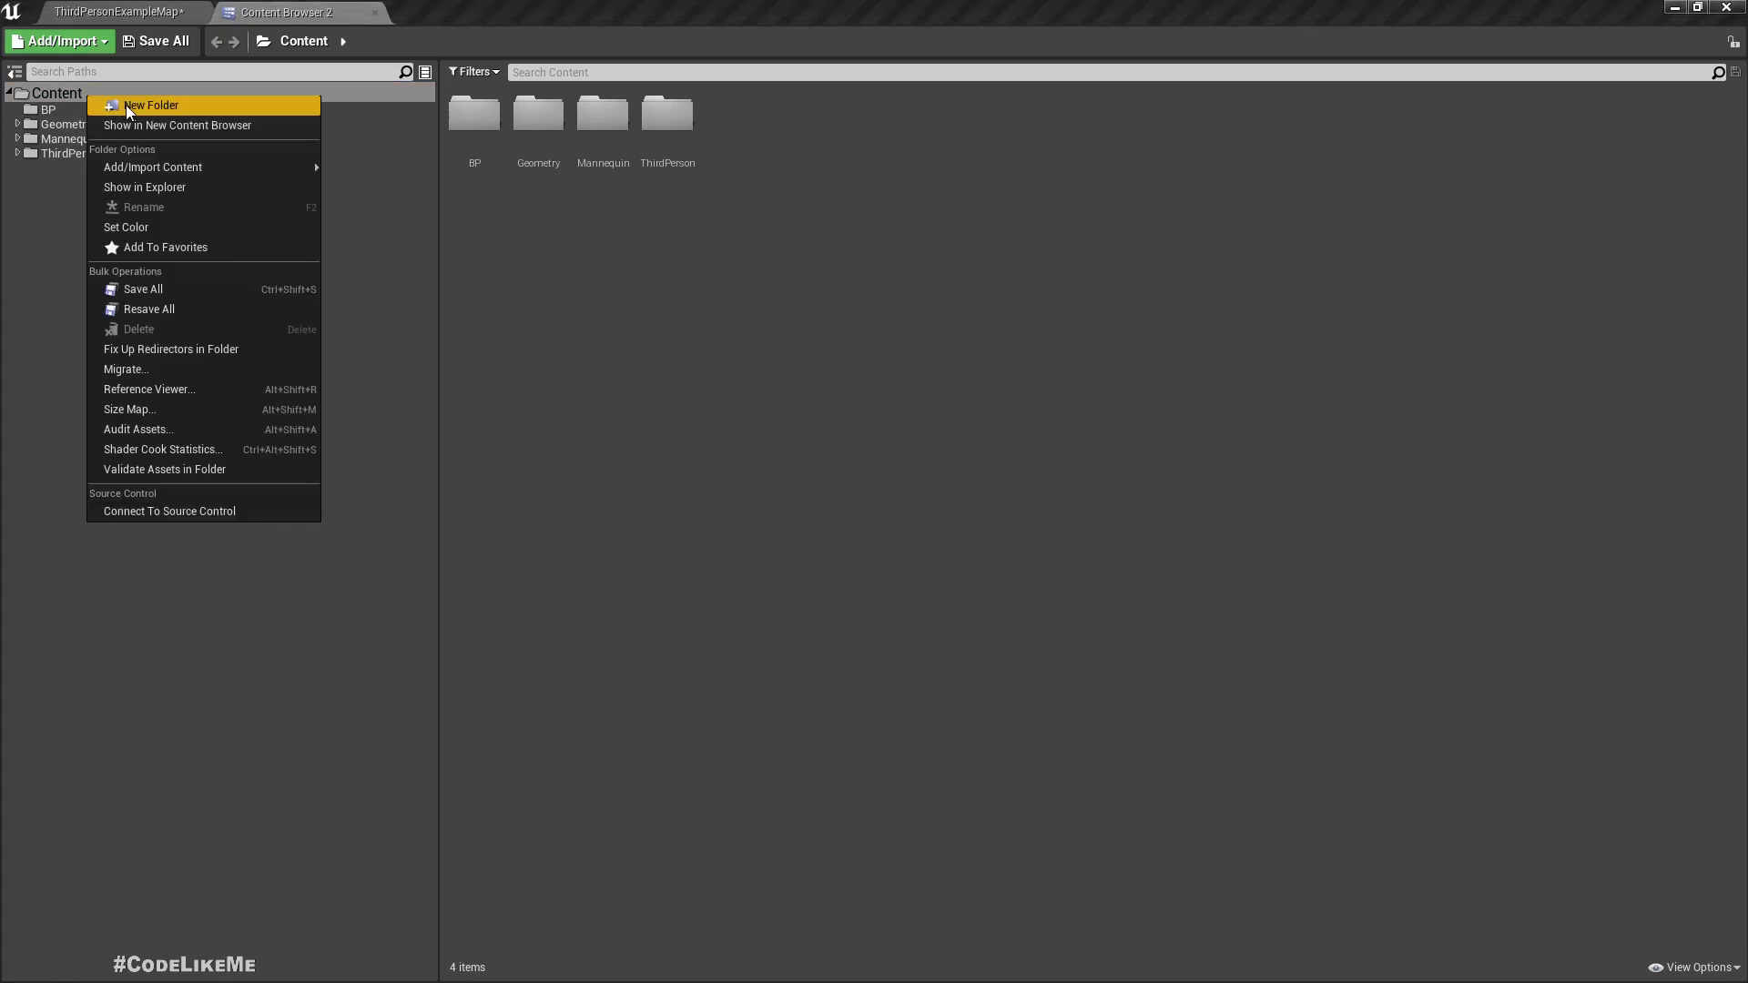
{"action": "left_click", "coordinate": [166, 189]}
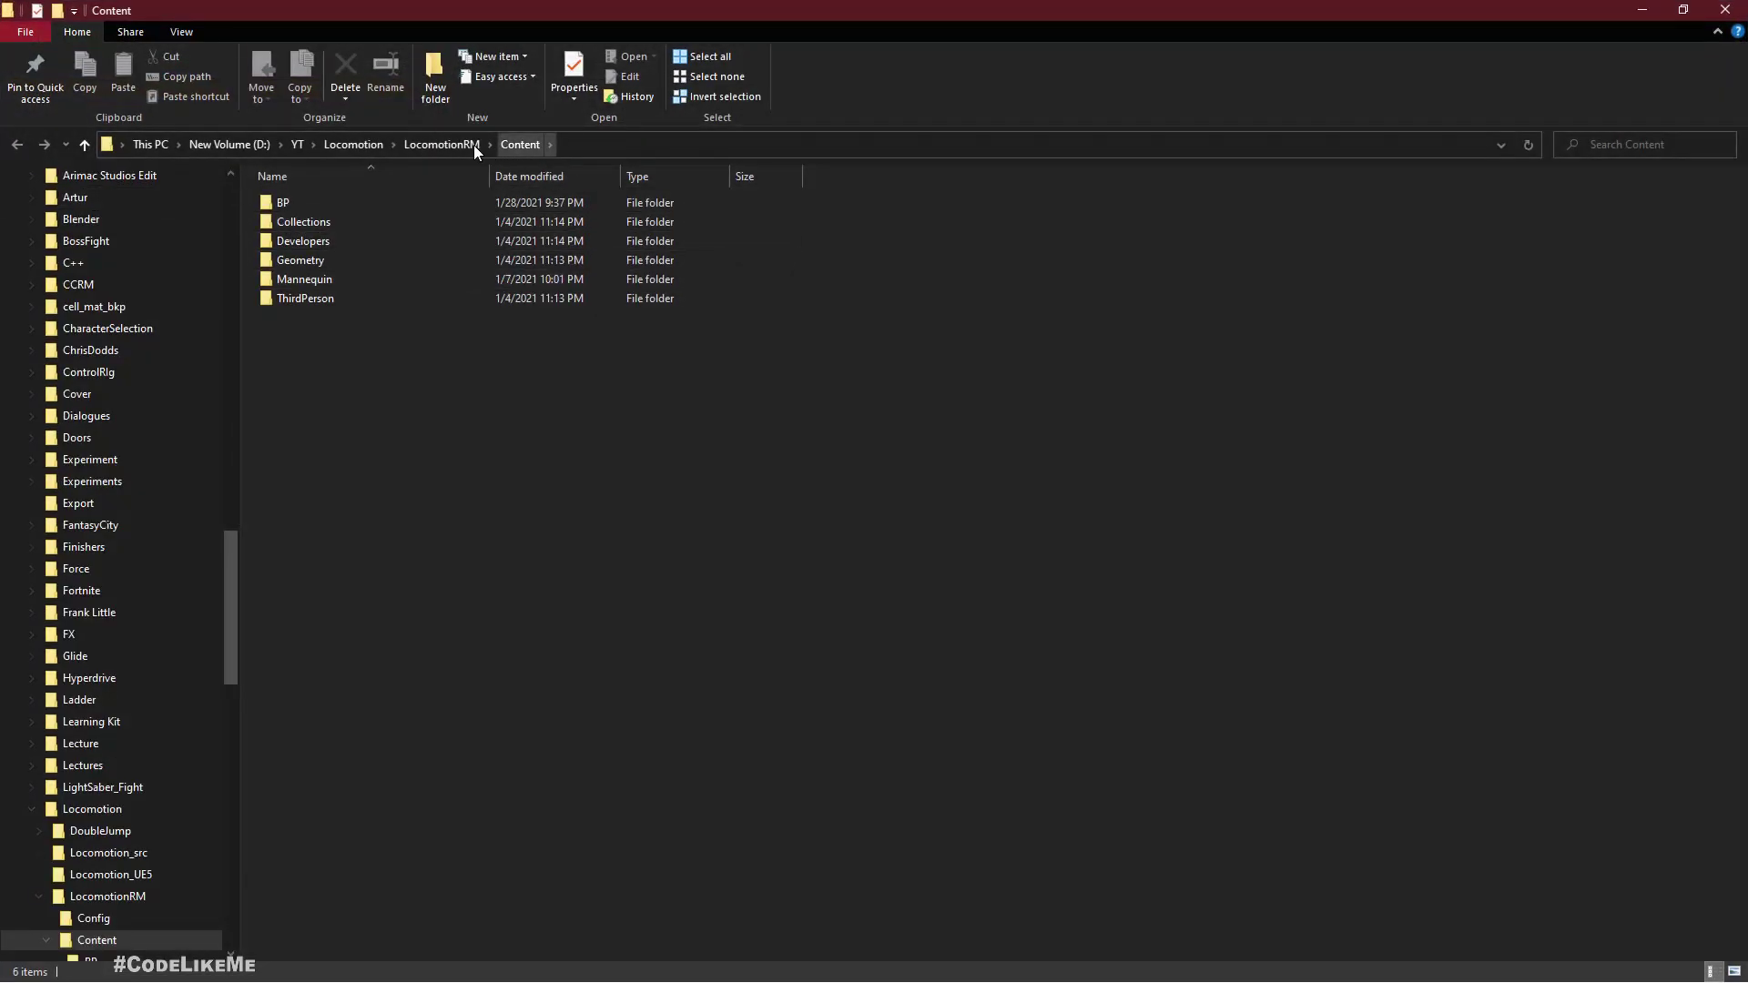
Step: Copy Config, Content and the project file into the empty Locomotion_UE5 folder
{"action": "left_click", "coordinate": [444, 144]}
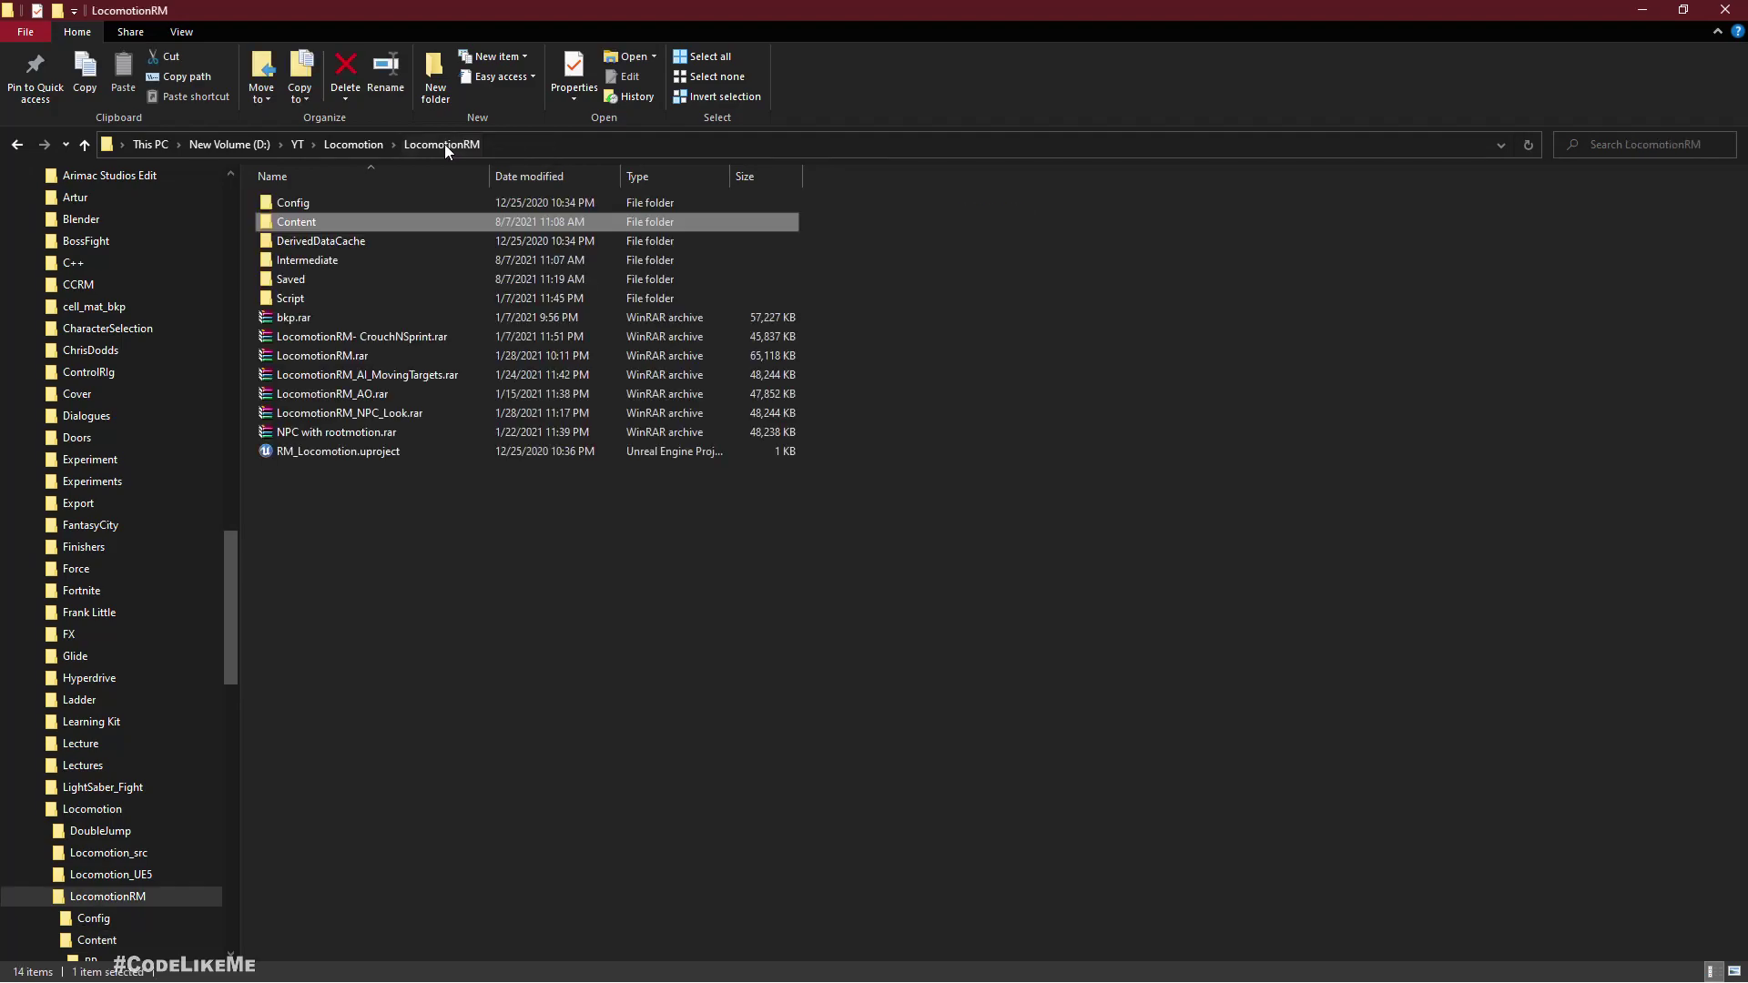
{"action": "left_click", "coordinate": [309, 207], "text": "ctrl"}
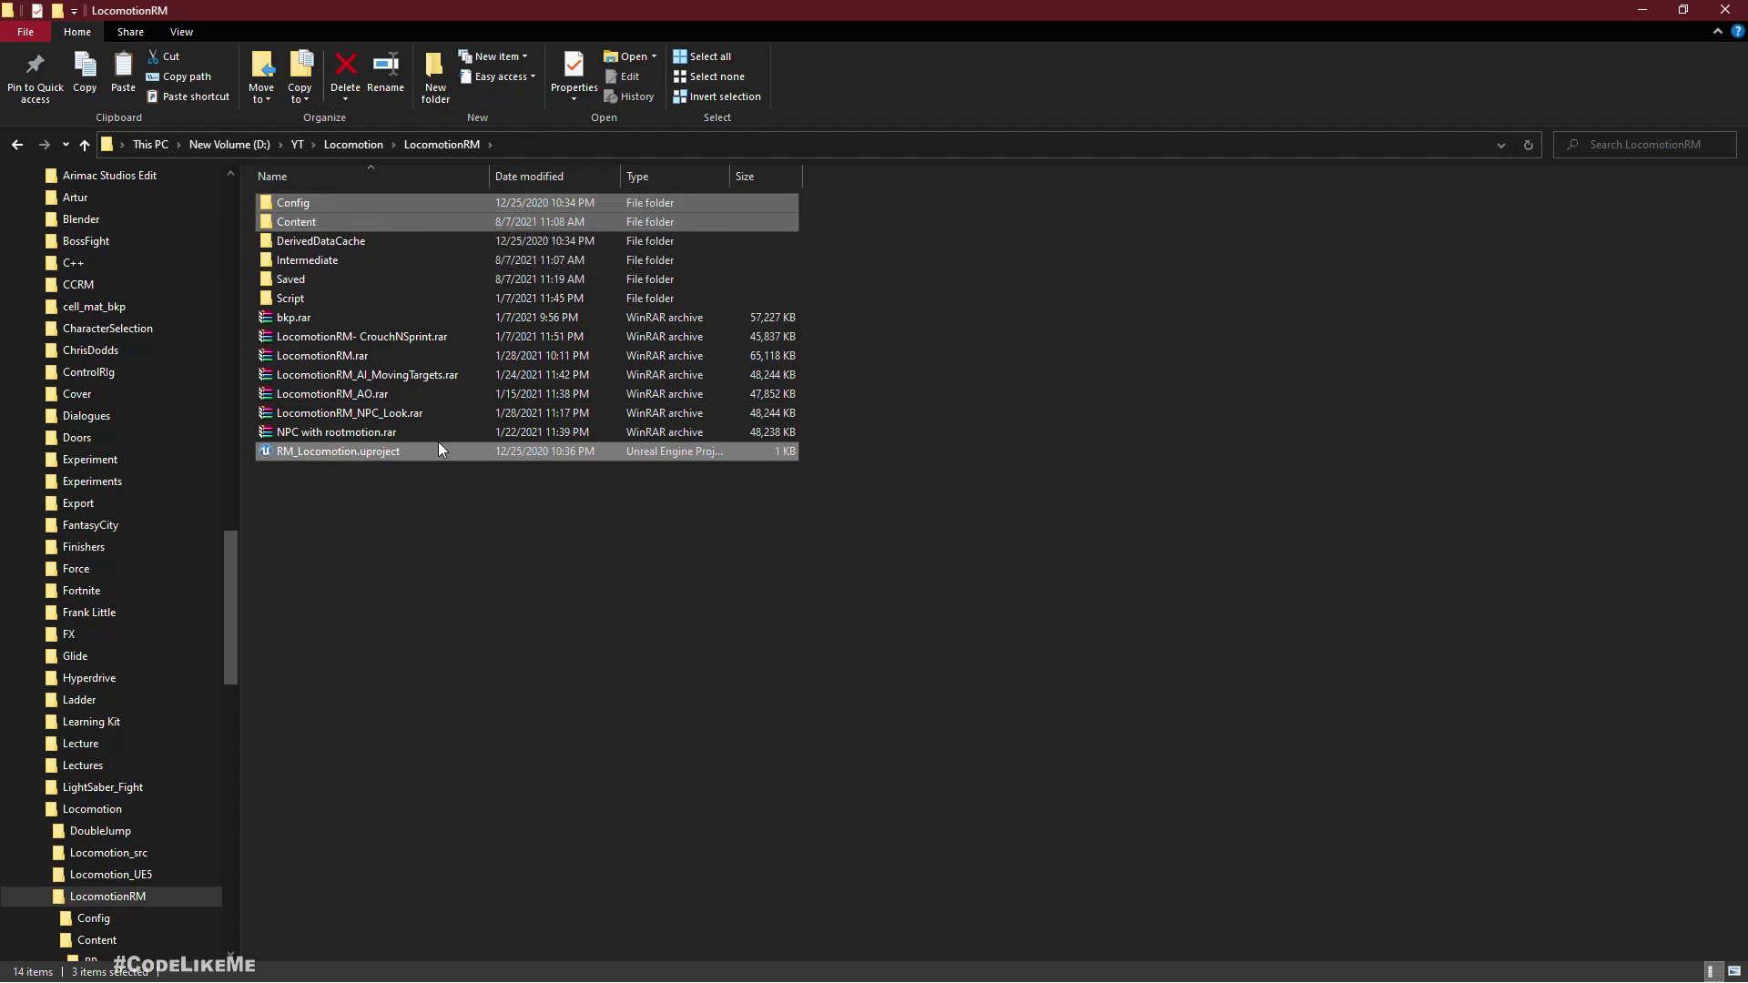
{"action": "left_click", "coordinate": [343, 149]}
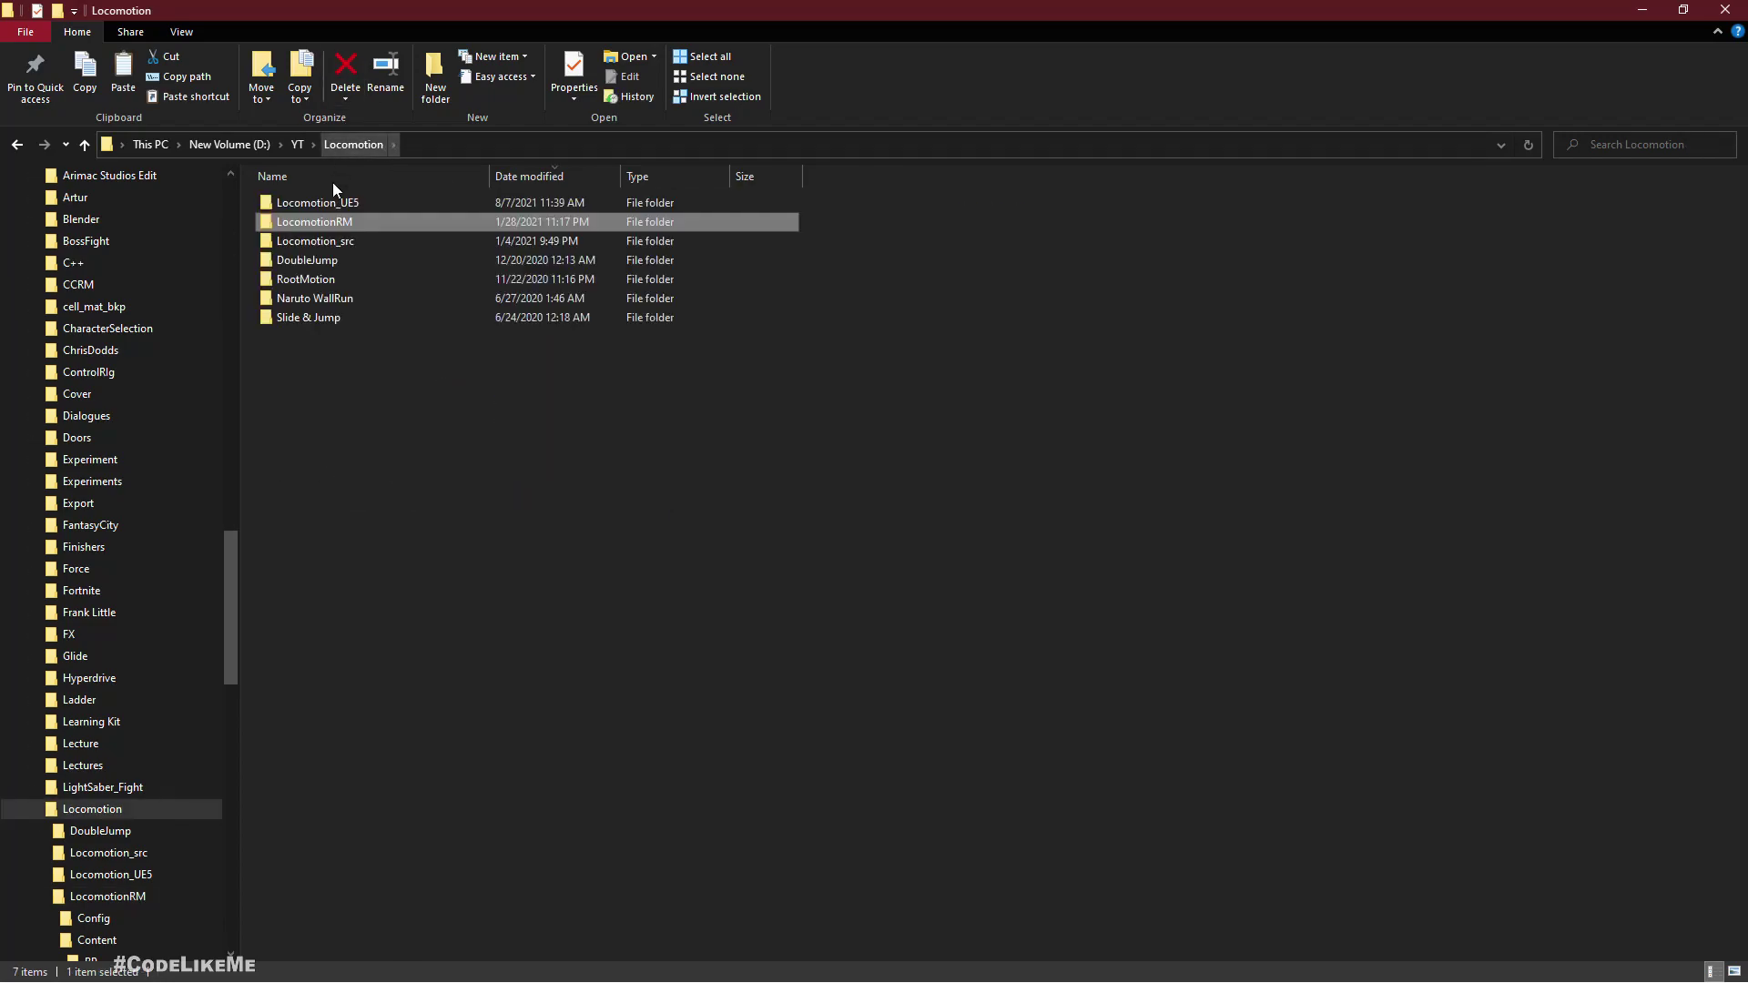
{"action": "double_click", "coordinate": [322, 207]}
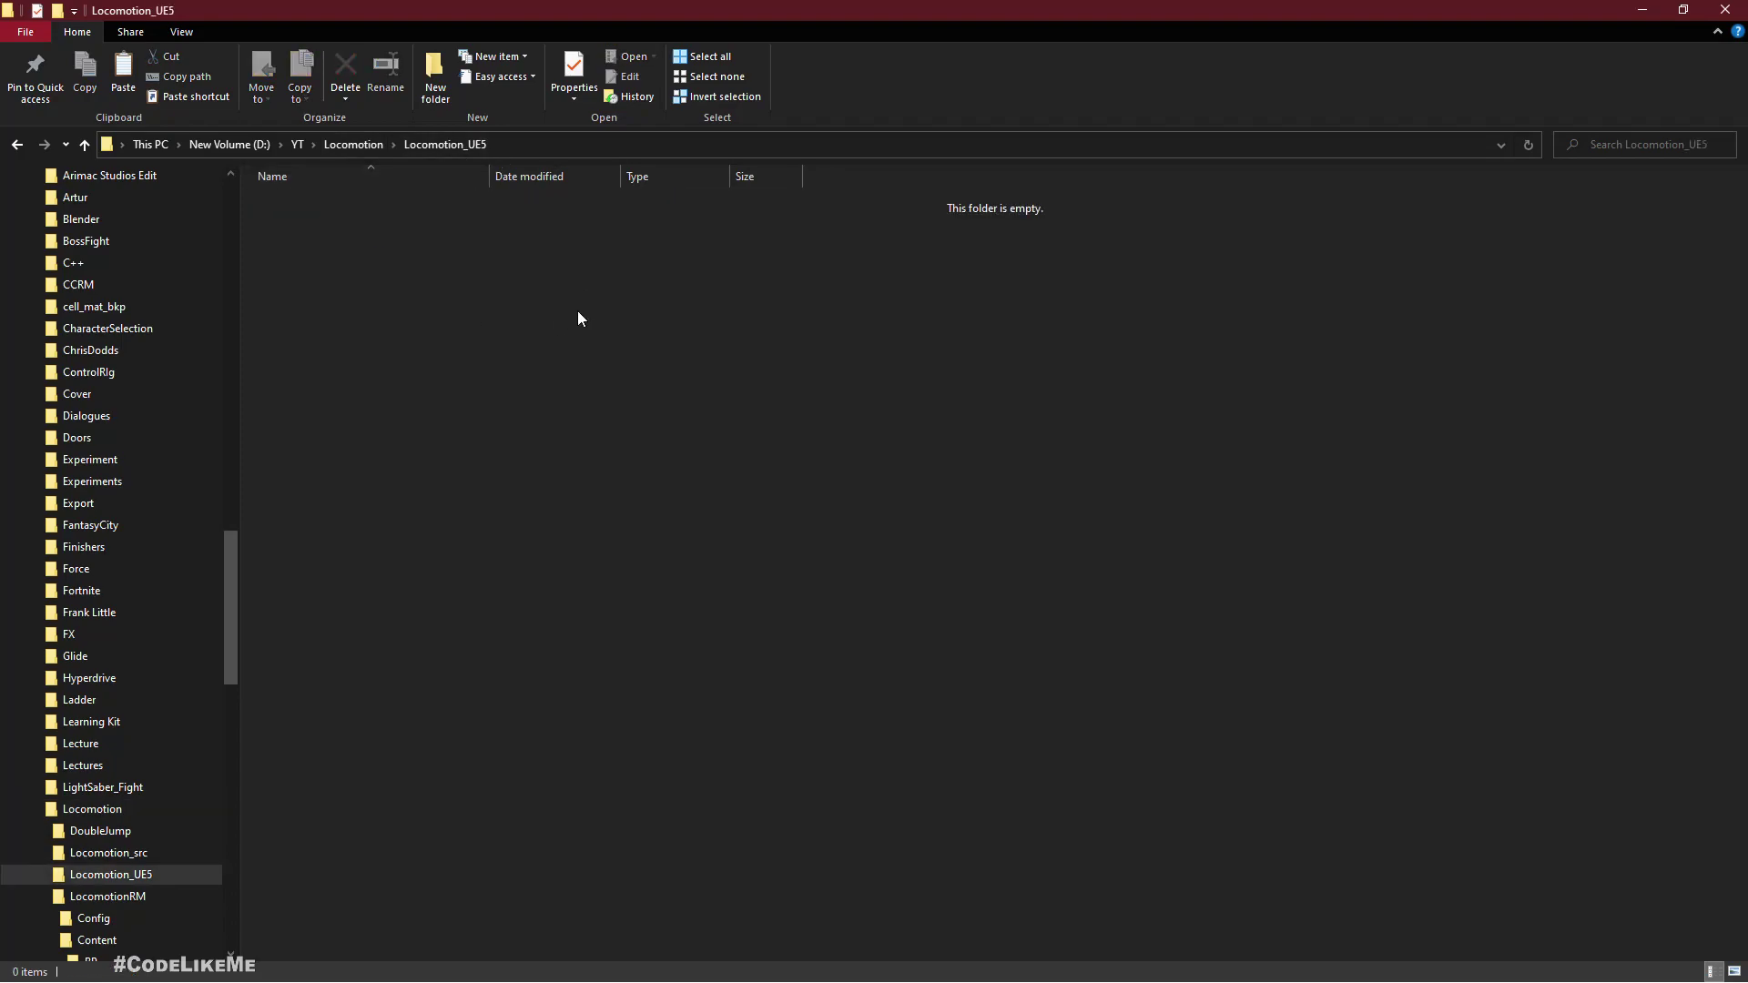
{"action": "key", "text": "ctrl+v"}
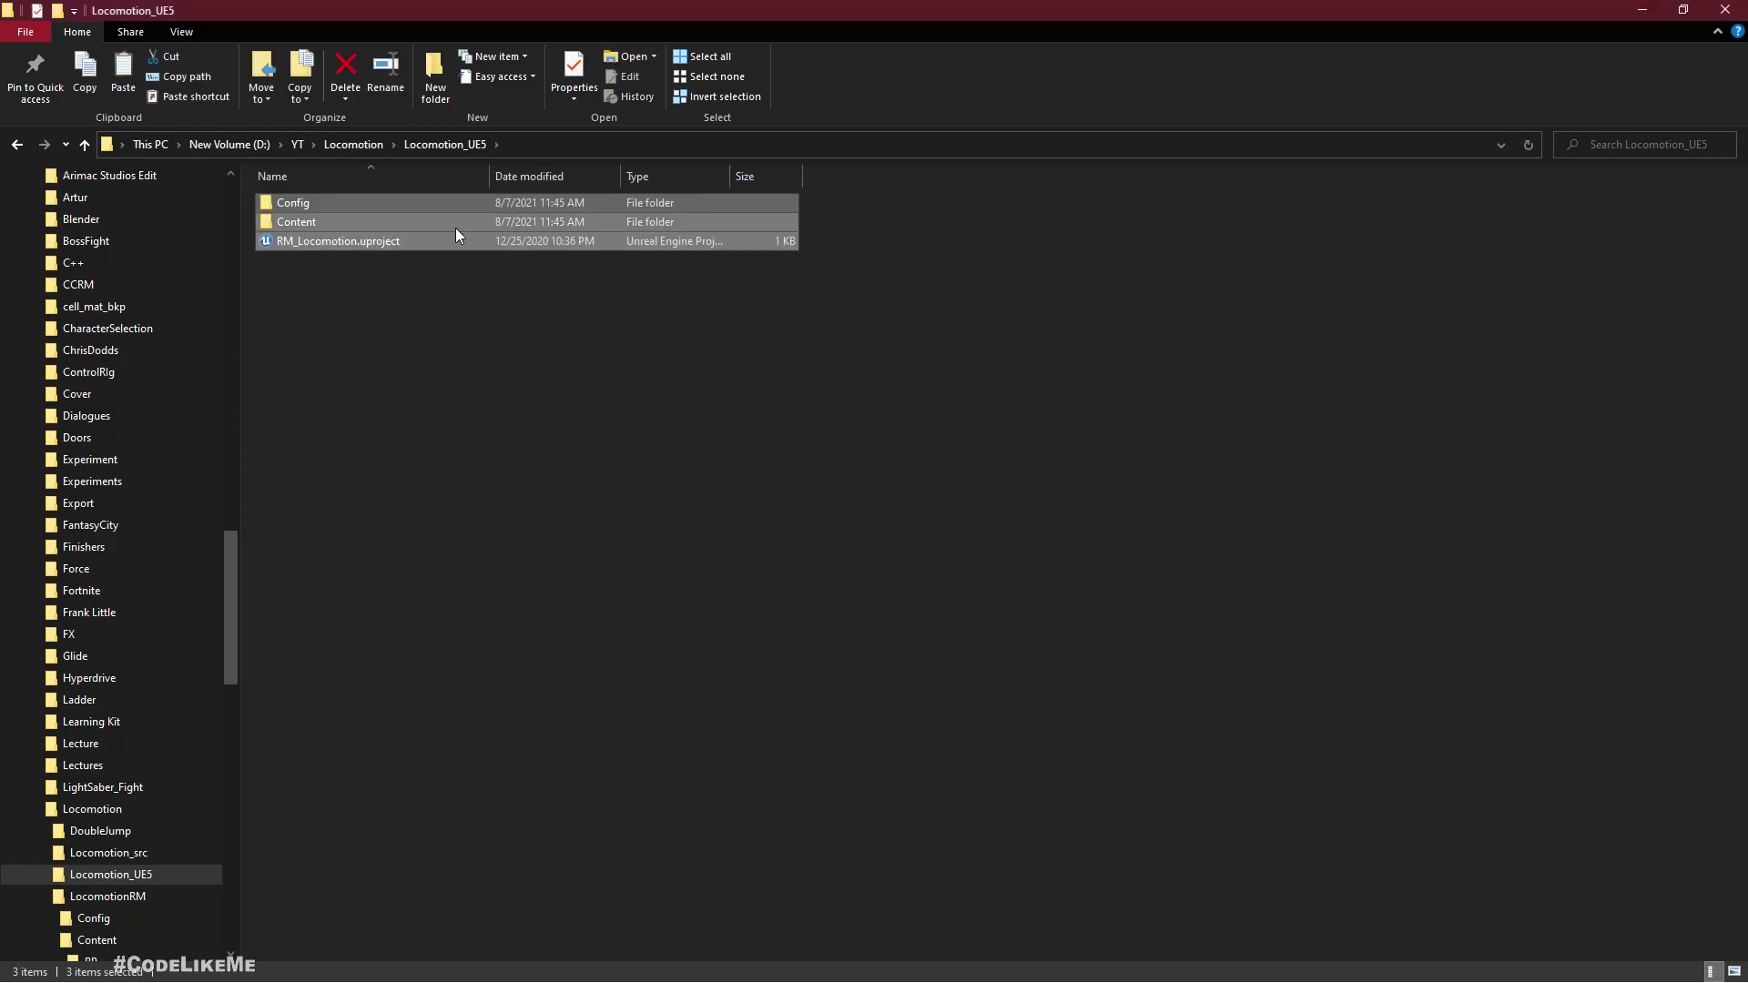
Step: Switch the copied project file's Unreal Engine version to 5.0 and confirm
{"action": "left_click", "coordinate": [439, 245]}
{"action": "right_click", "coordinate": [439, 245]}
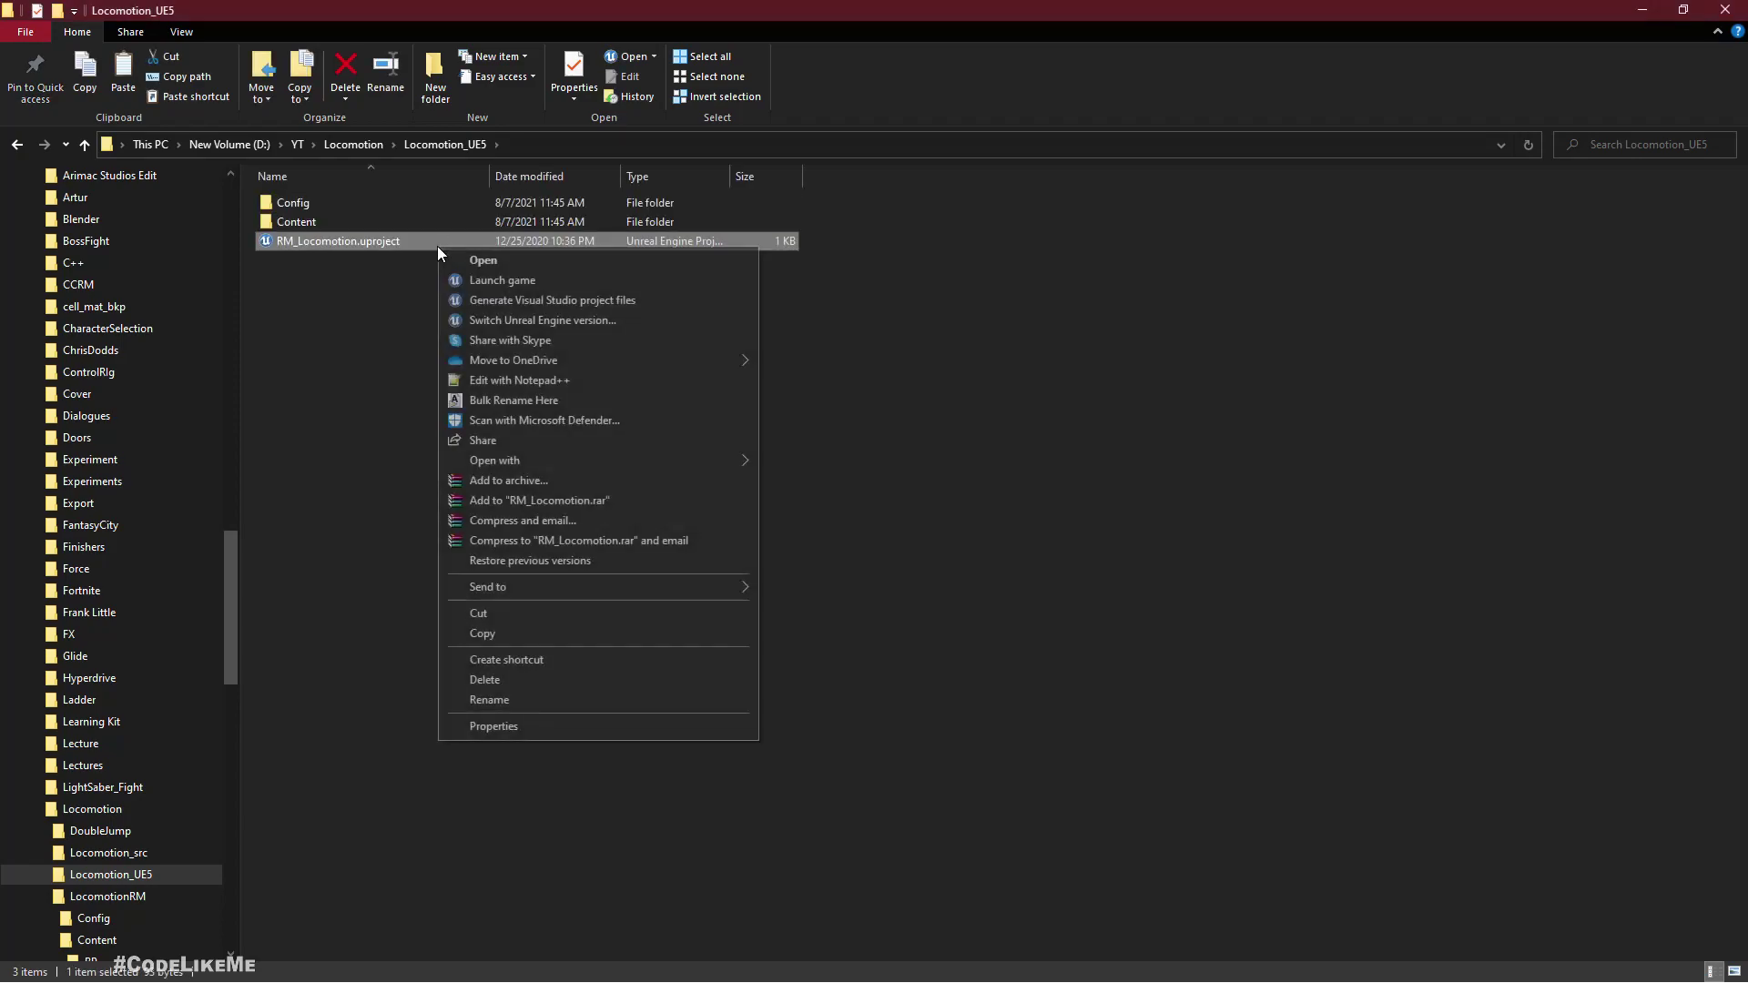
{"action": "left_click", "coordinate": [496, 322]}
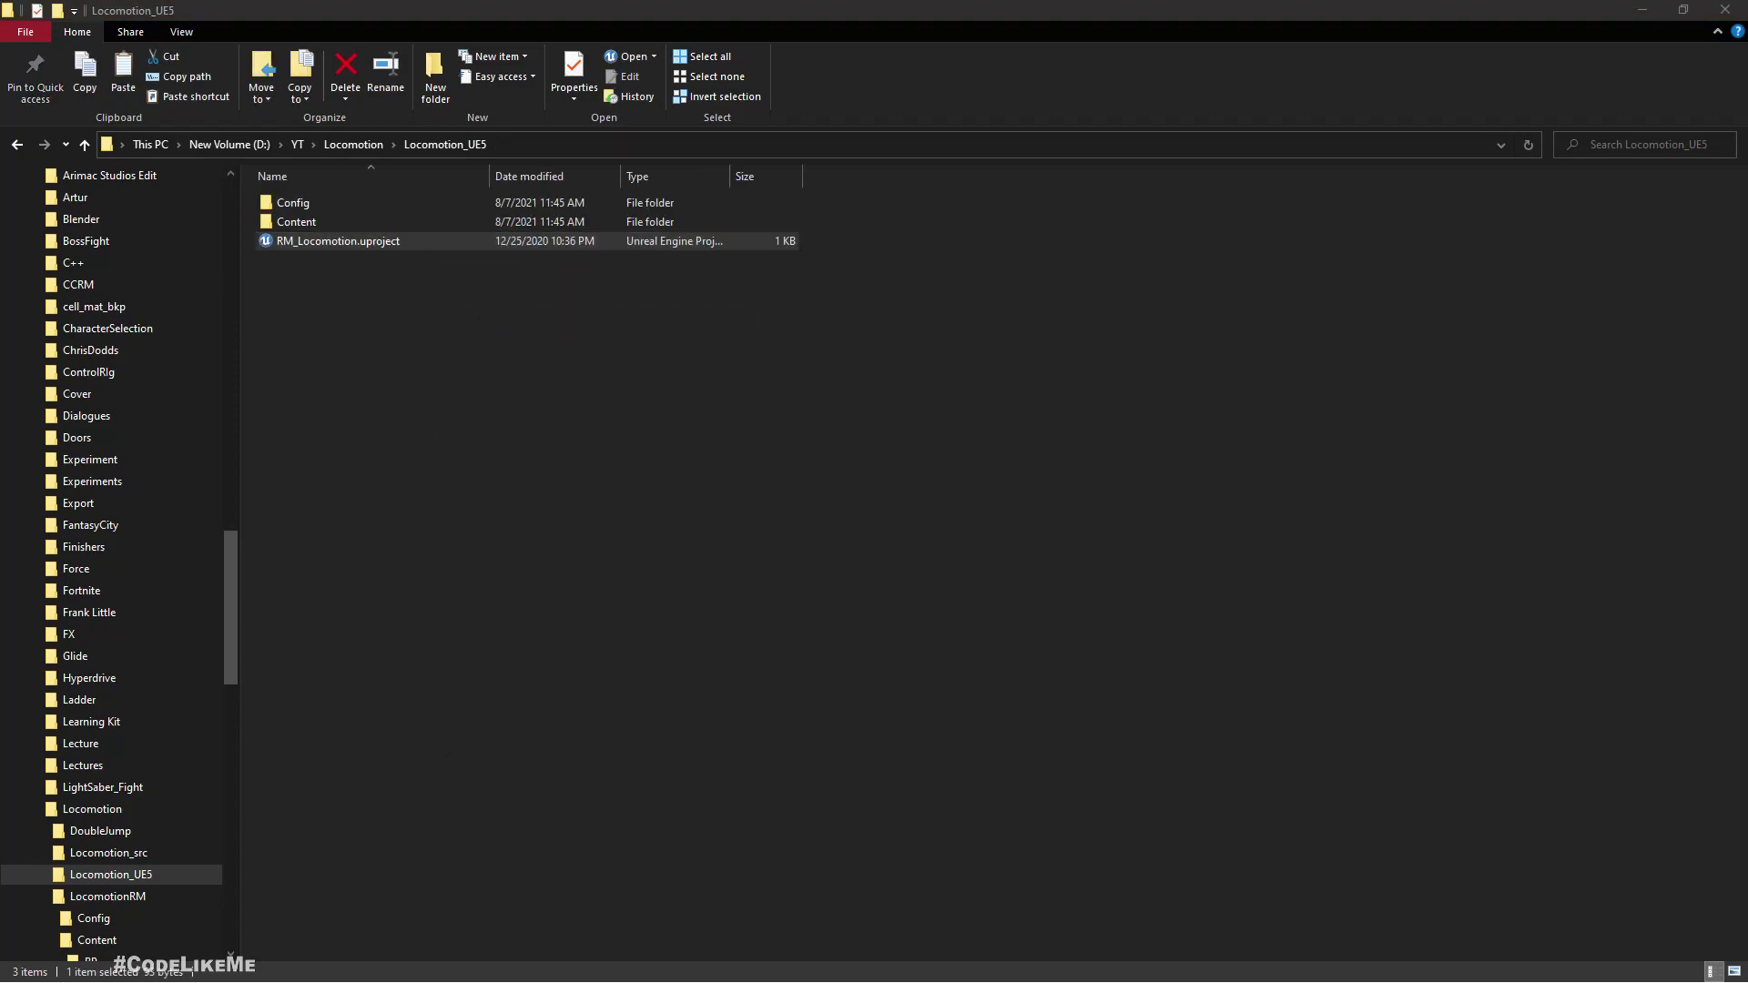
{"action": "left_click", "coordinate": [304, 426]}
{"action": "left_click", "coordinate": [304, 463]}
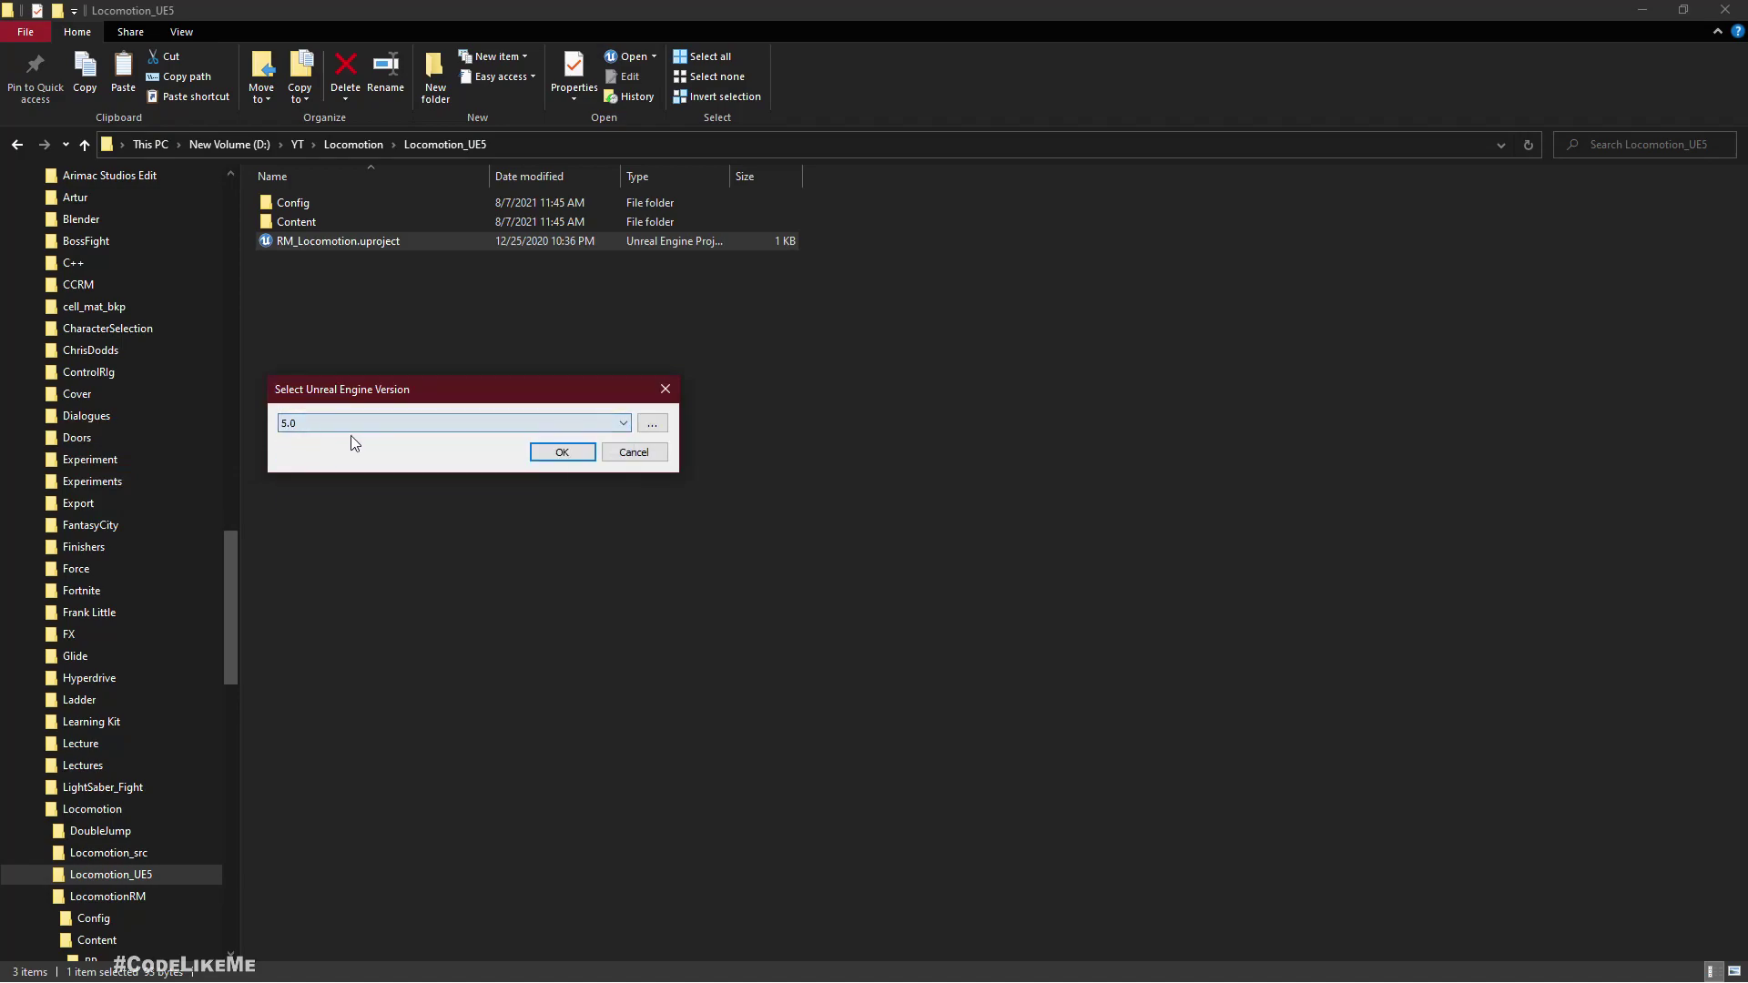
{"action": "left_click", "coordinate": [562, 452]}
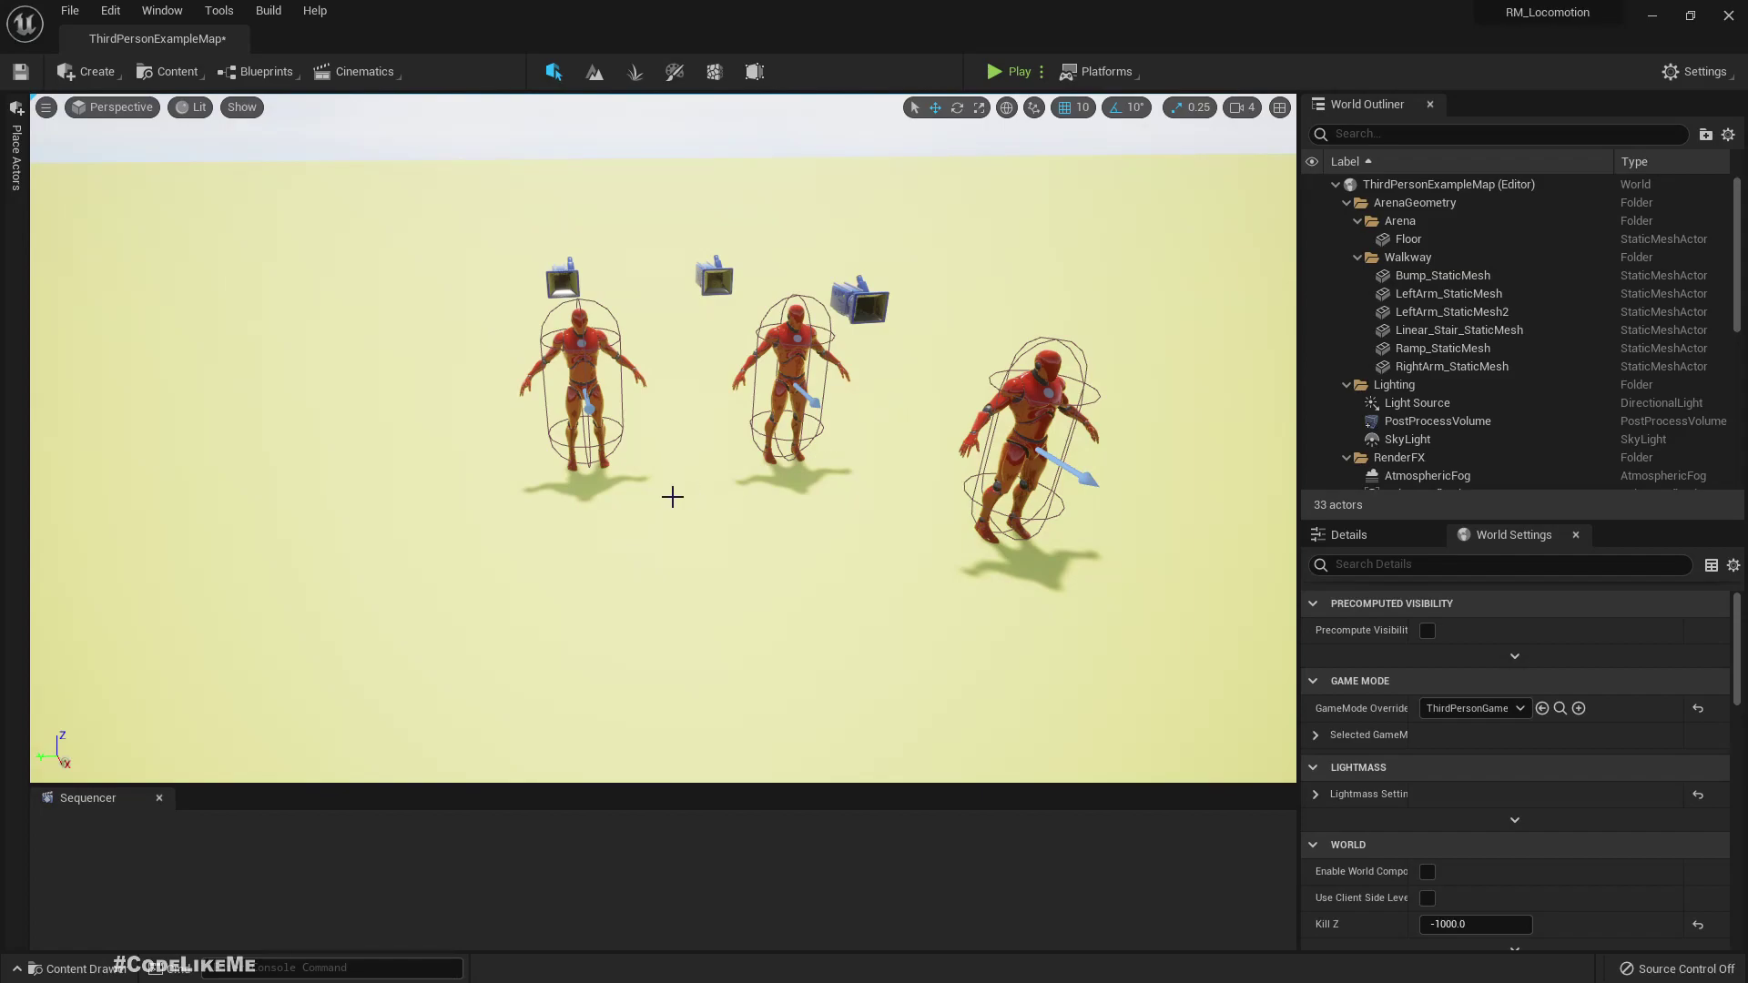
Step: Select the first NPC character in the level and open its blueprint viewport
{"action": "right_click_drag", "start_coordinate": [668, 496], "coordinate": [677, 391]}
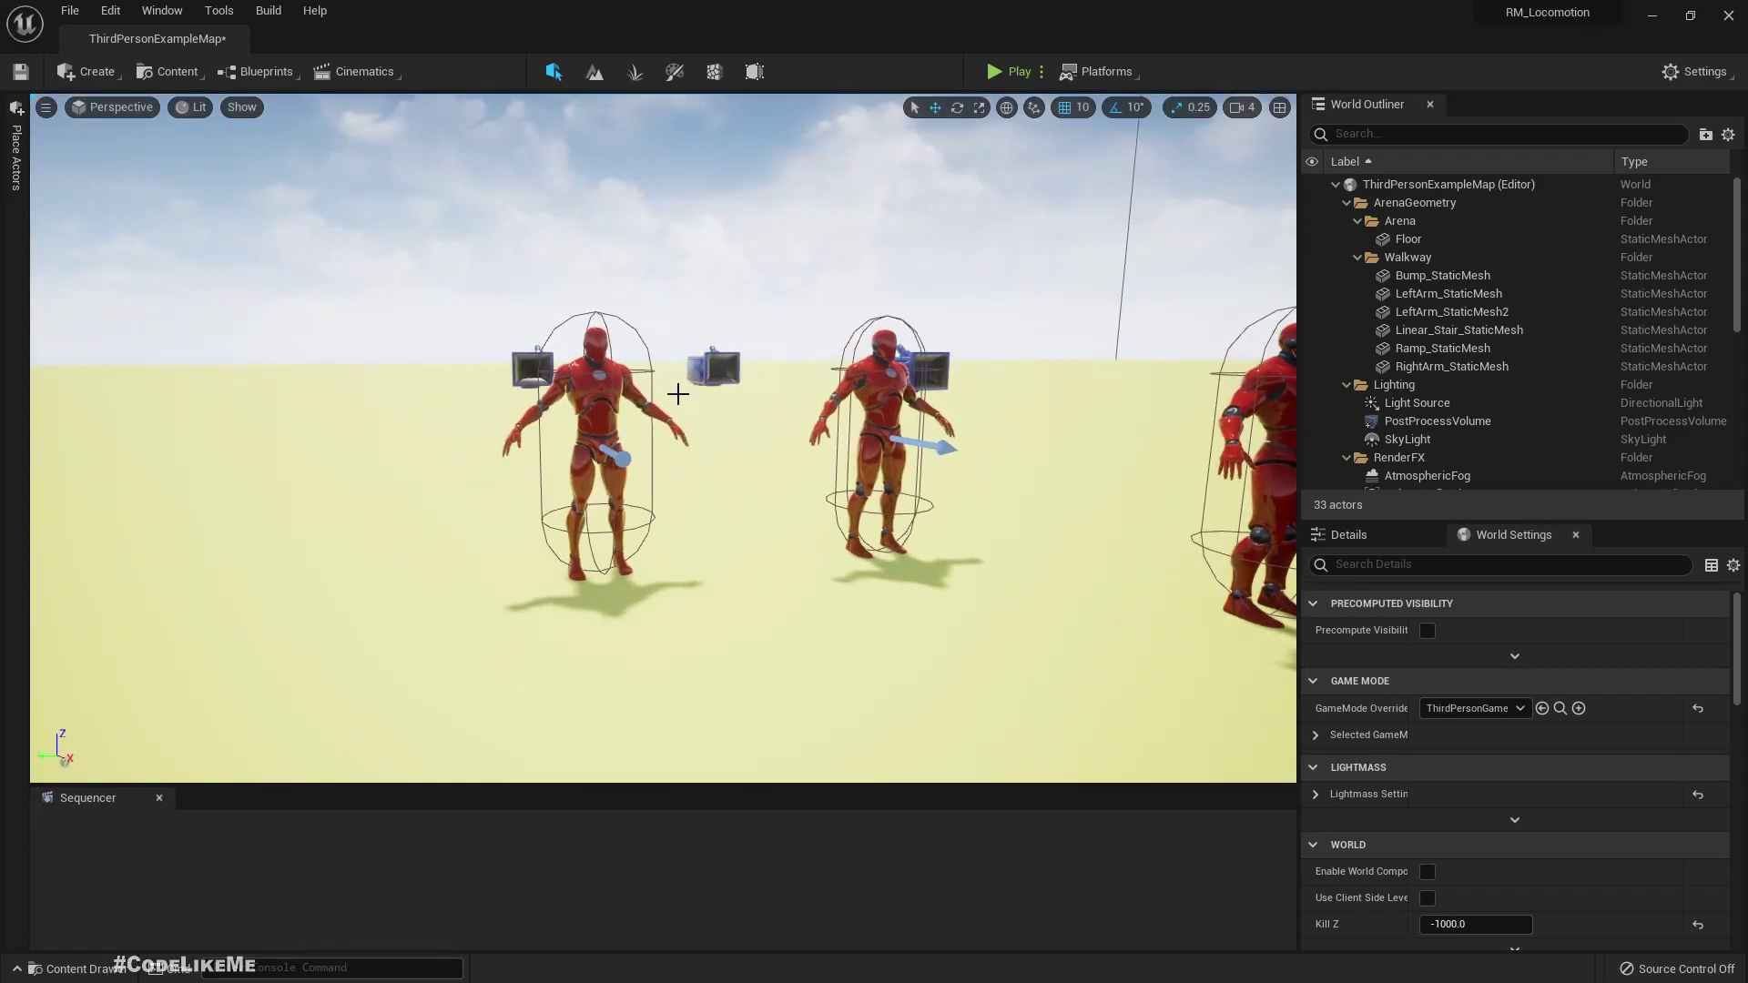
{"action": "left_click", "coordinate": [595, 390]}
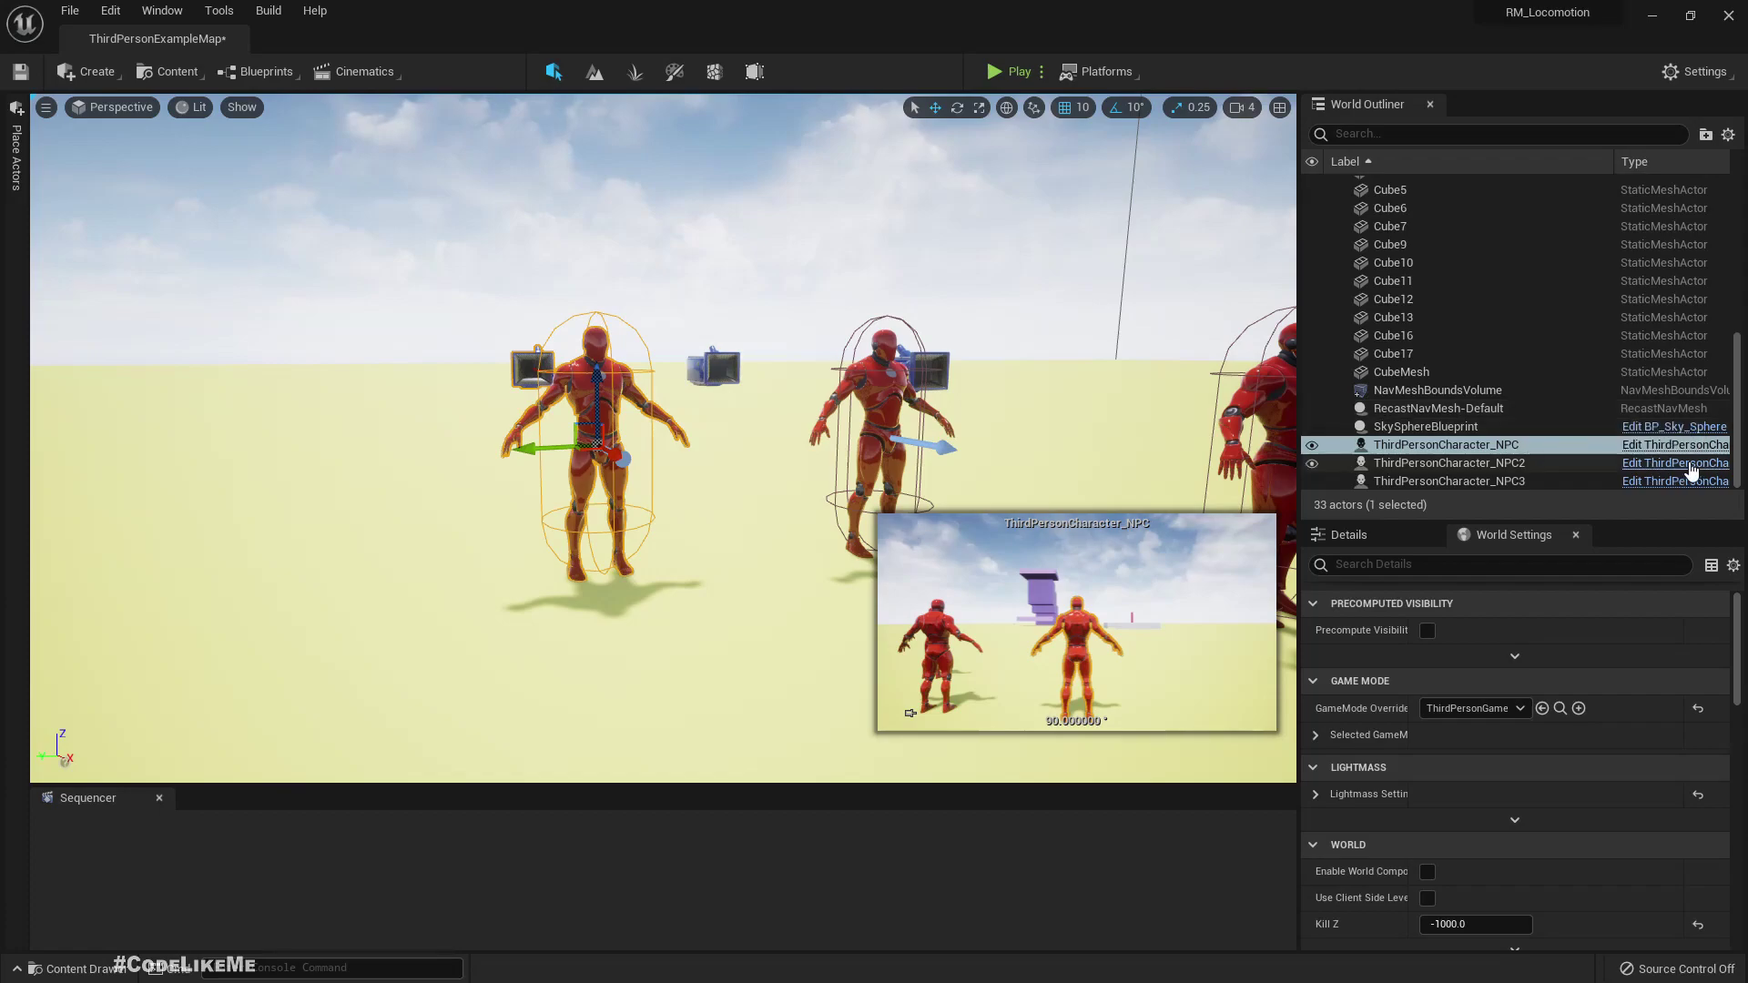
{"action": "left_click", "coordinate": [1660, 448]}
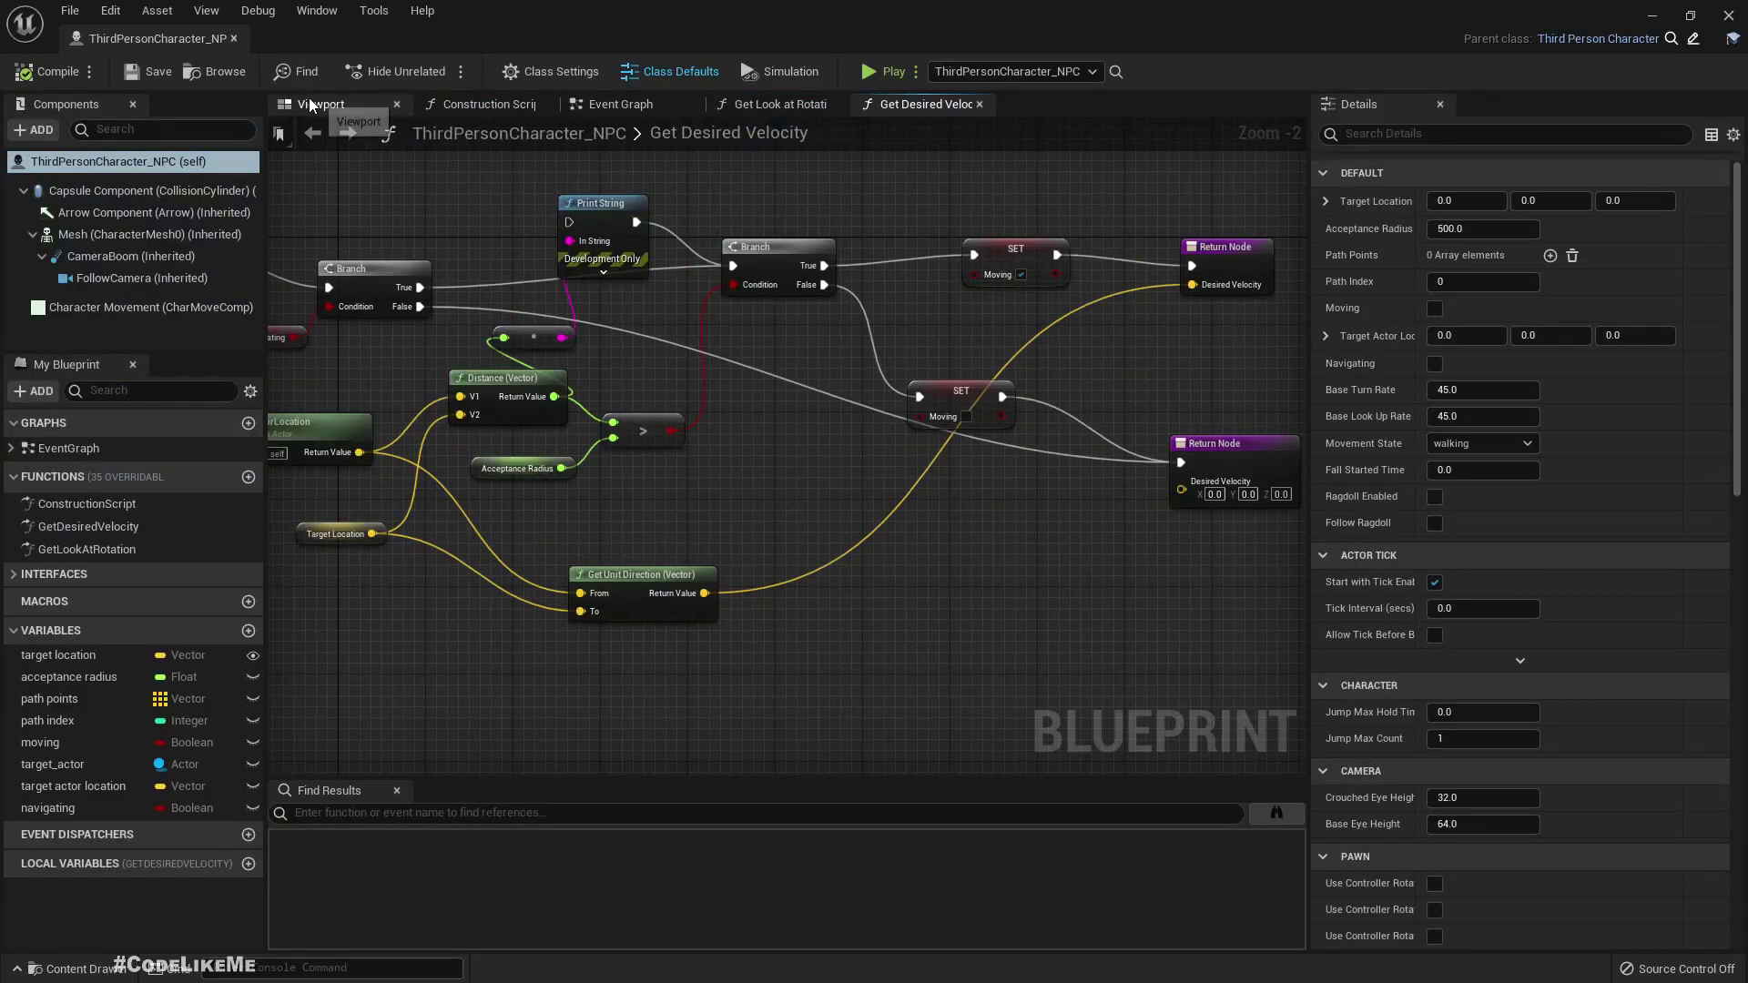
{"action": "left_click", "coordinate": [327, 106]}
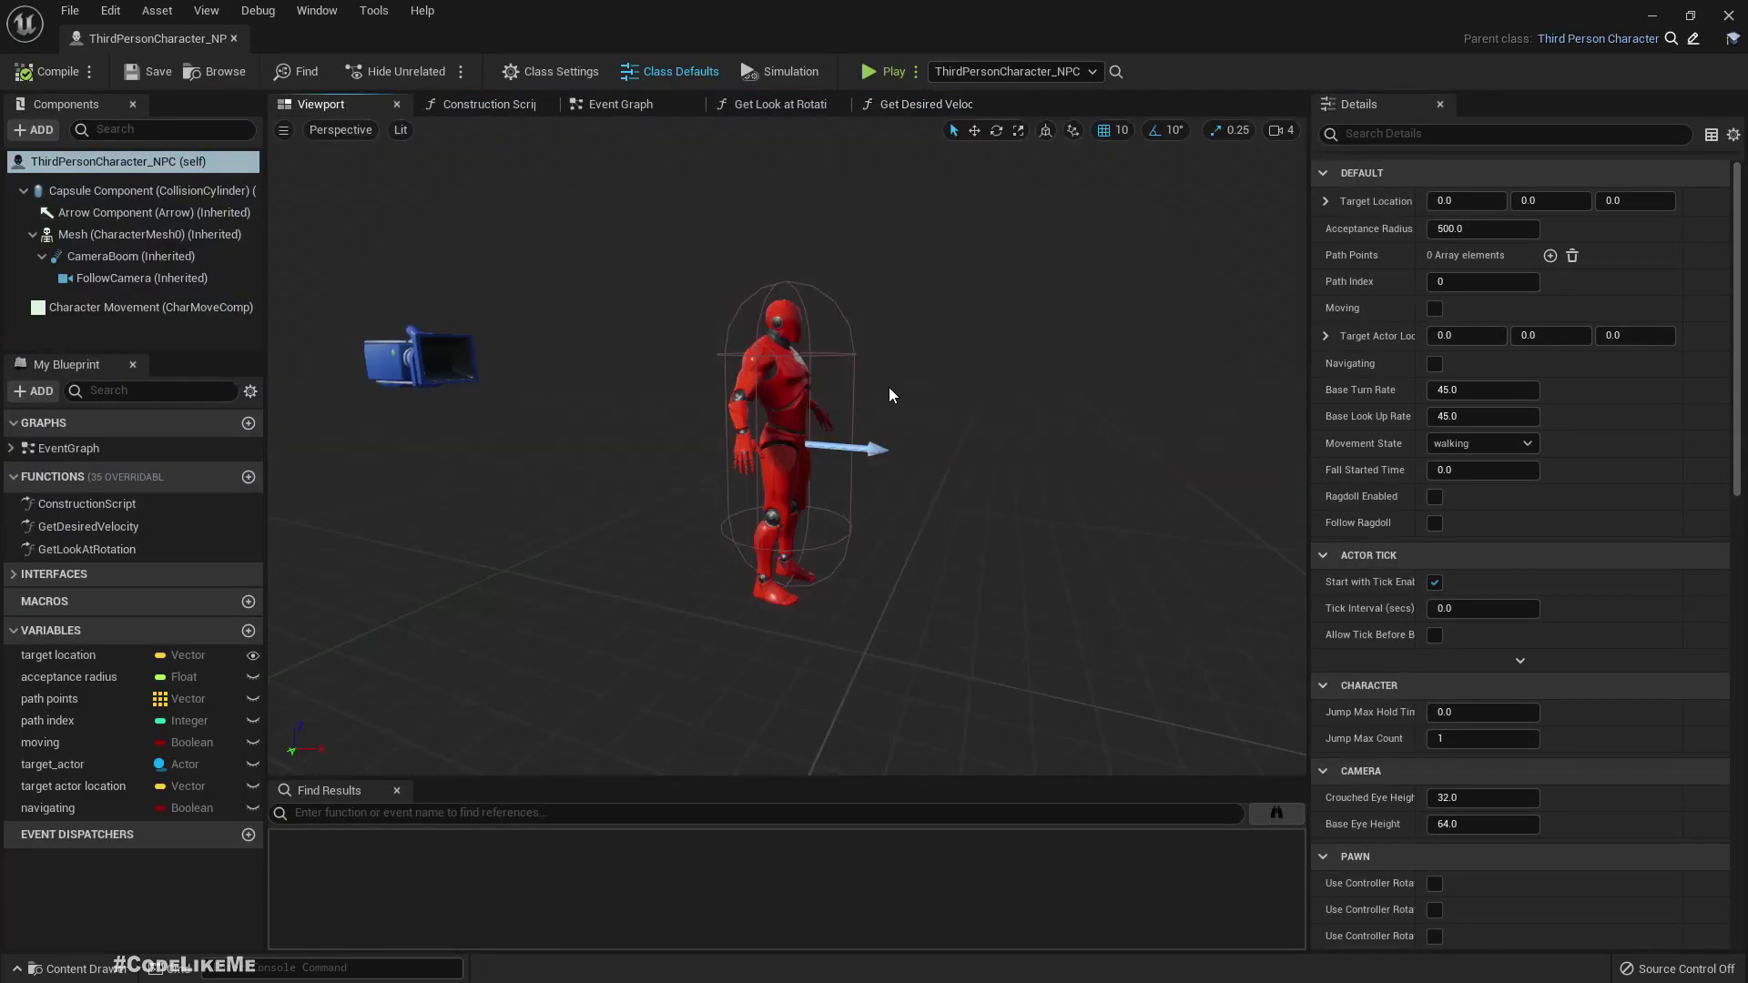
Step: From the Mesh component's Anim Class, locate and open ThirdPerson_AnimBP
{"action": "left_click", "coordinate": [151, 235]}
{"action": "left_click", "coordinate": [1622, 539]}
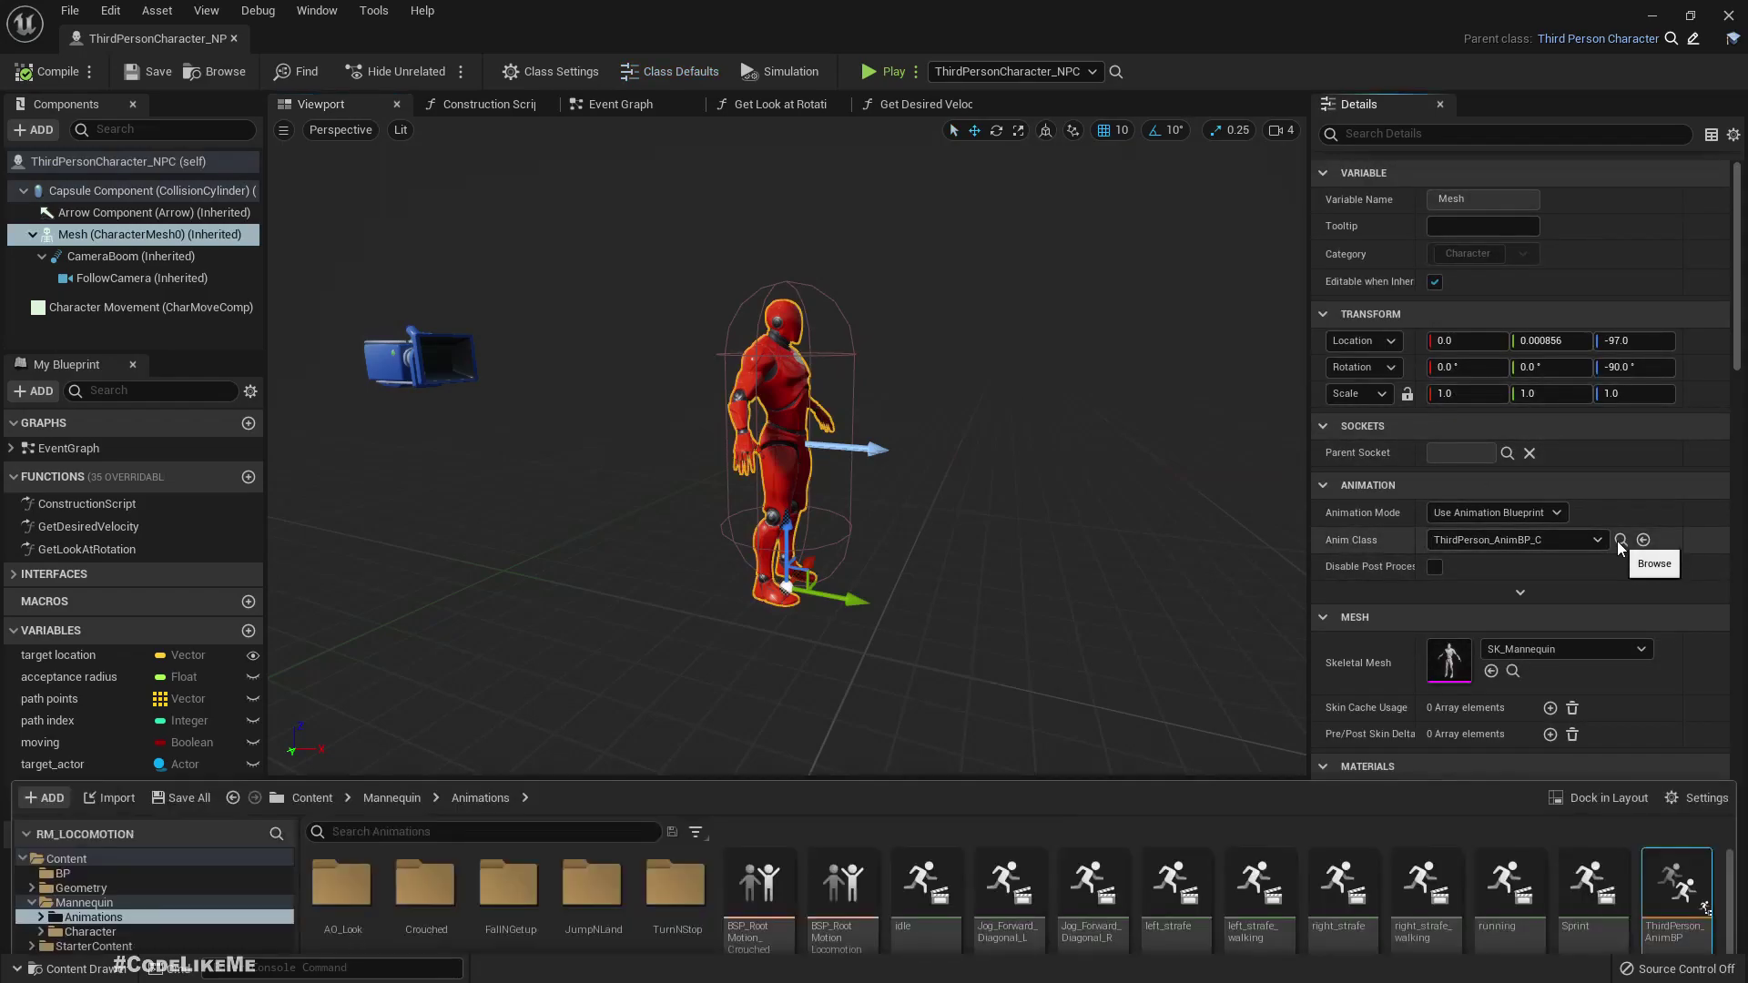
{"action": "double_click", "coordinate": [1694, 751]}
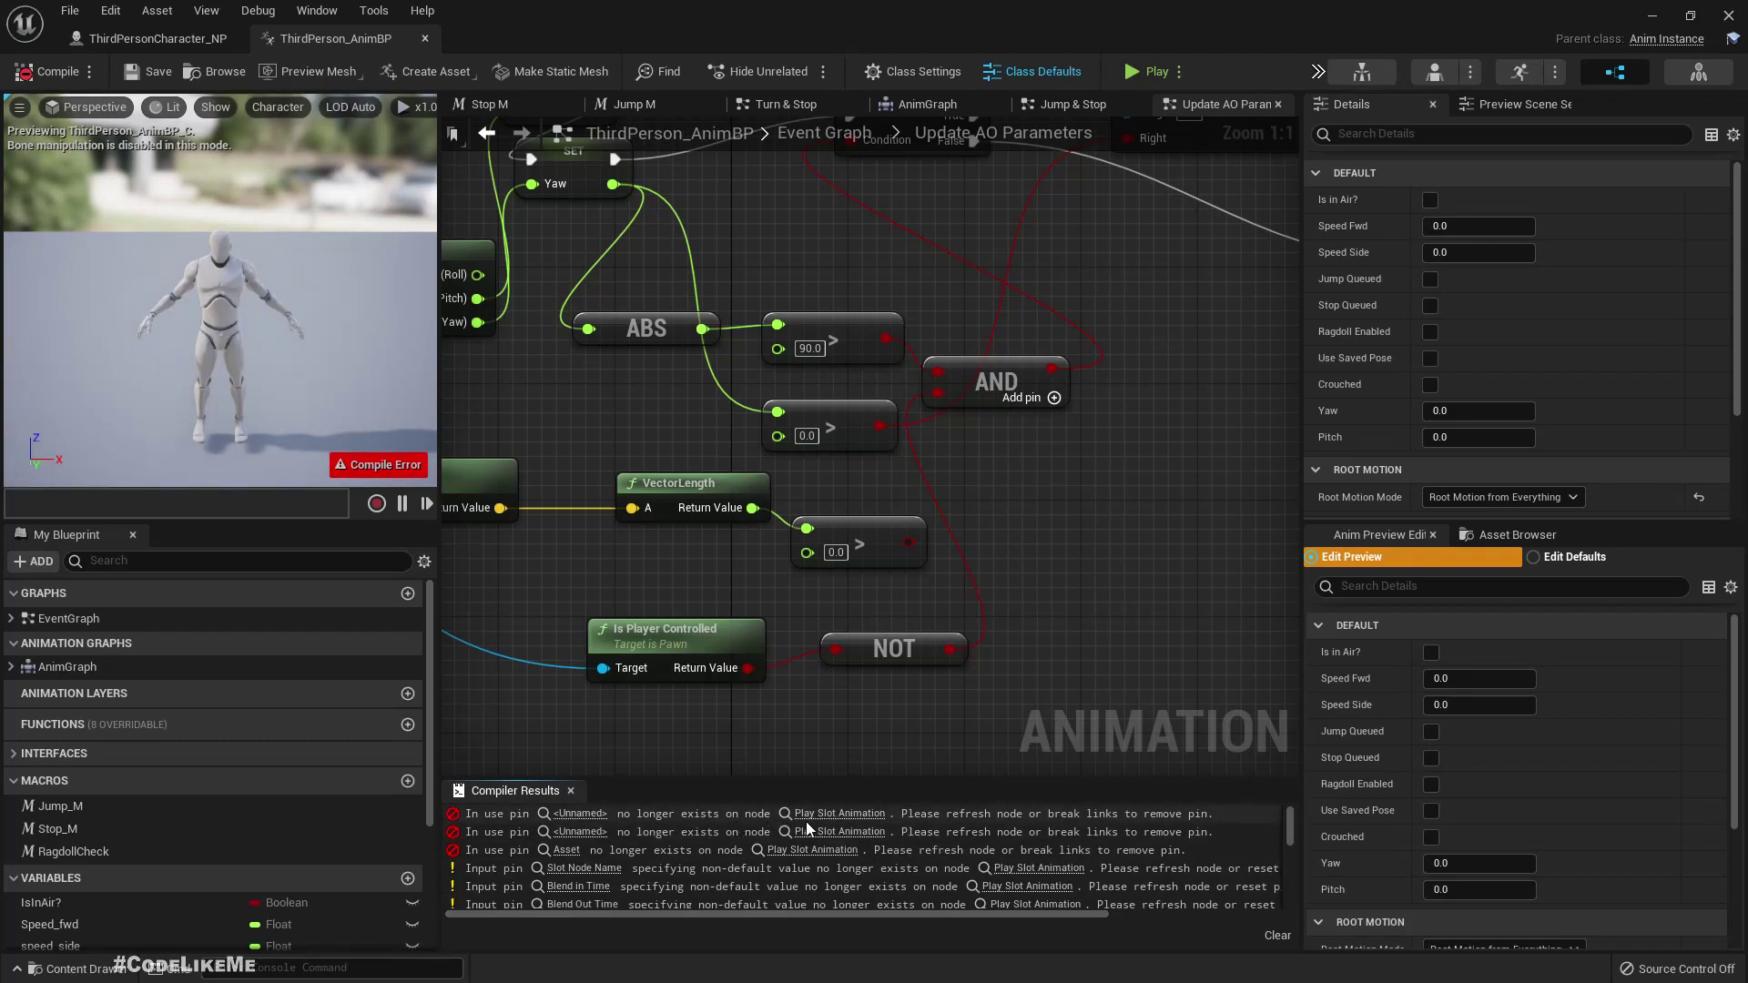
Step: Jump to the failing Play Slot Animation node in Turn & Stop and bring up the action list
{"action": "left_click", "coordinate": [829, 815]}
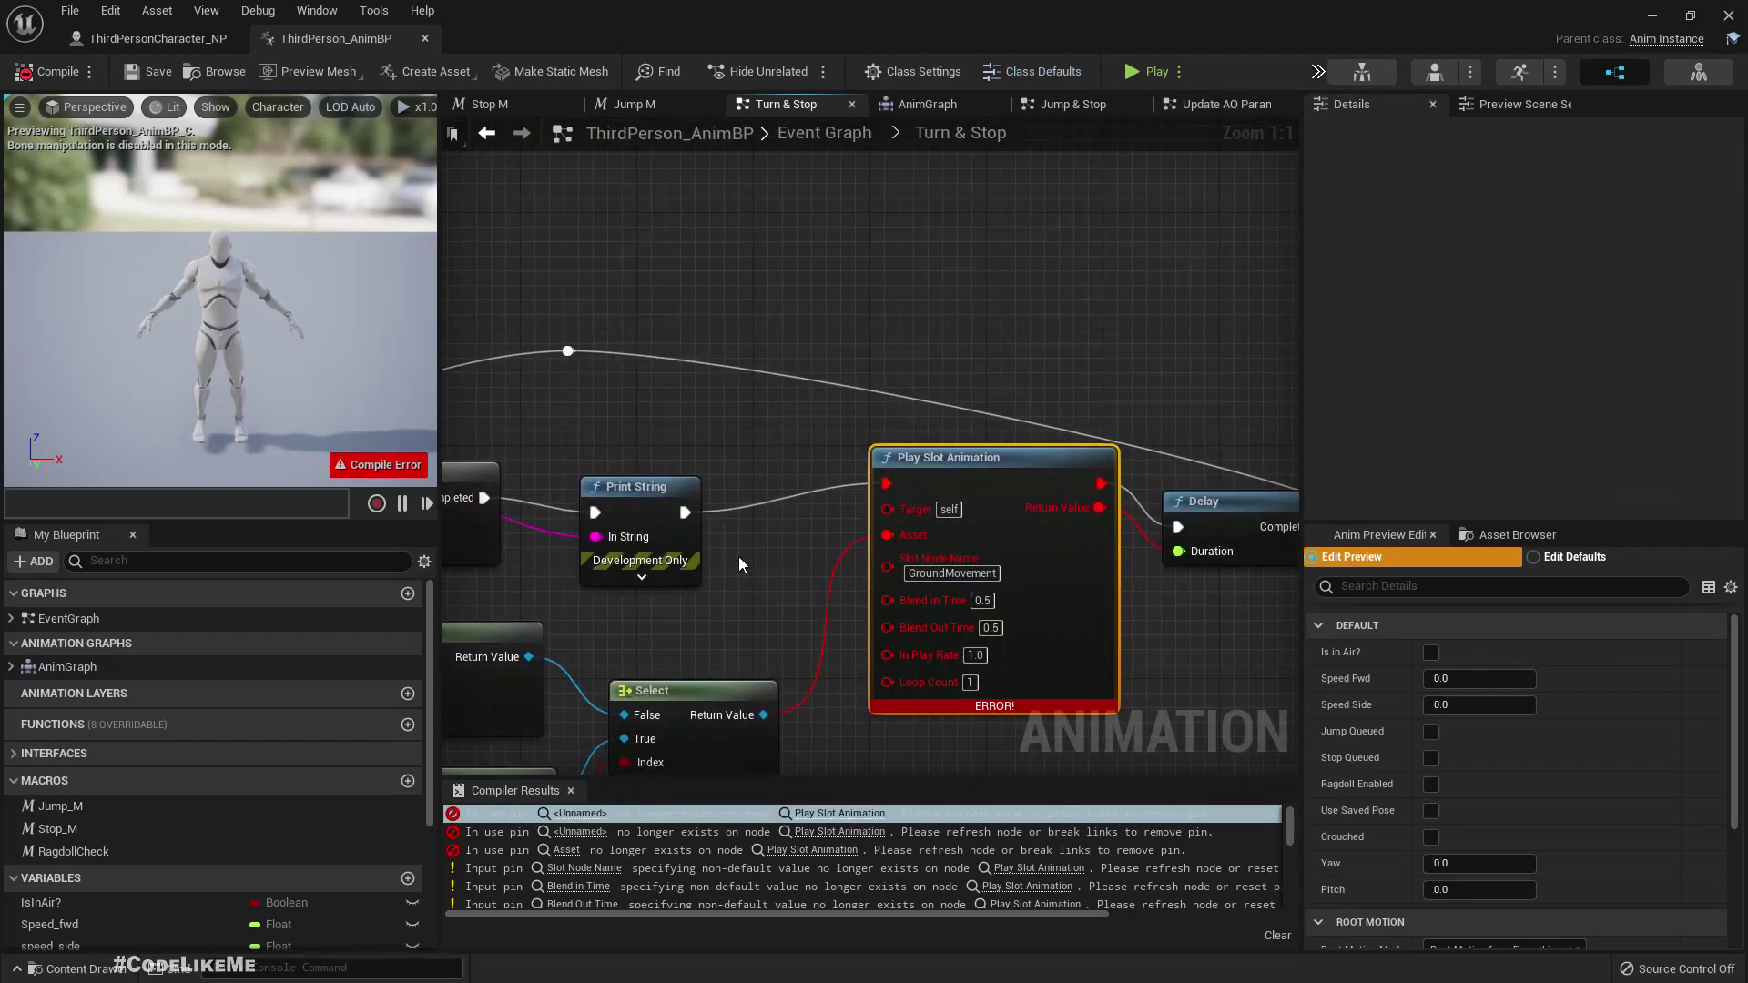
{"action": "right_click_drag", "start_coordinate": [693, 381], "coordinate": [589, 341]}
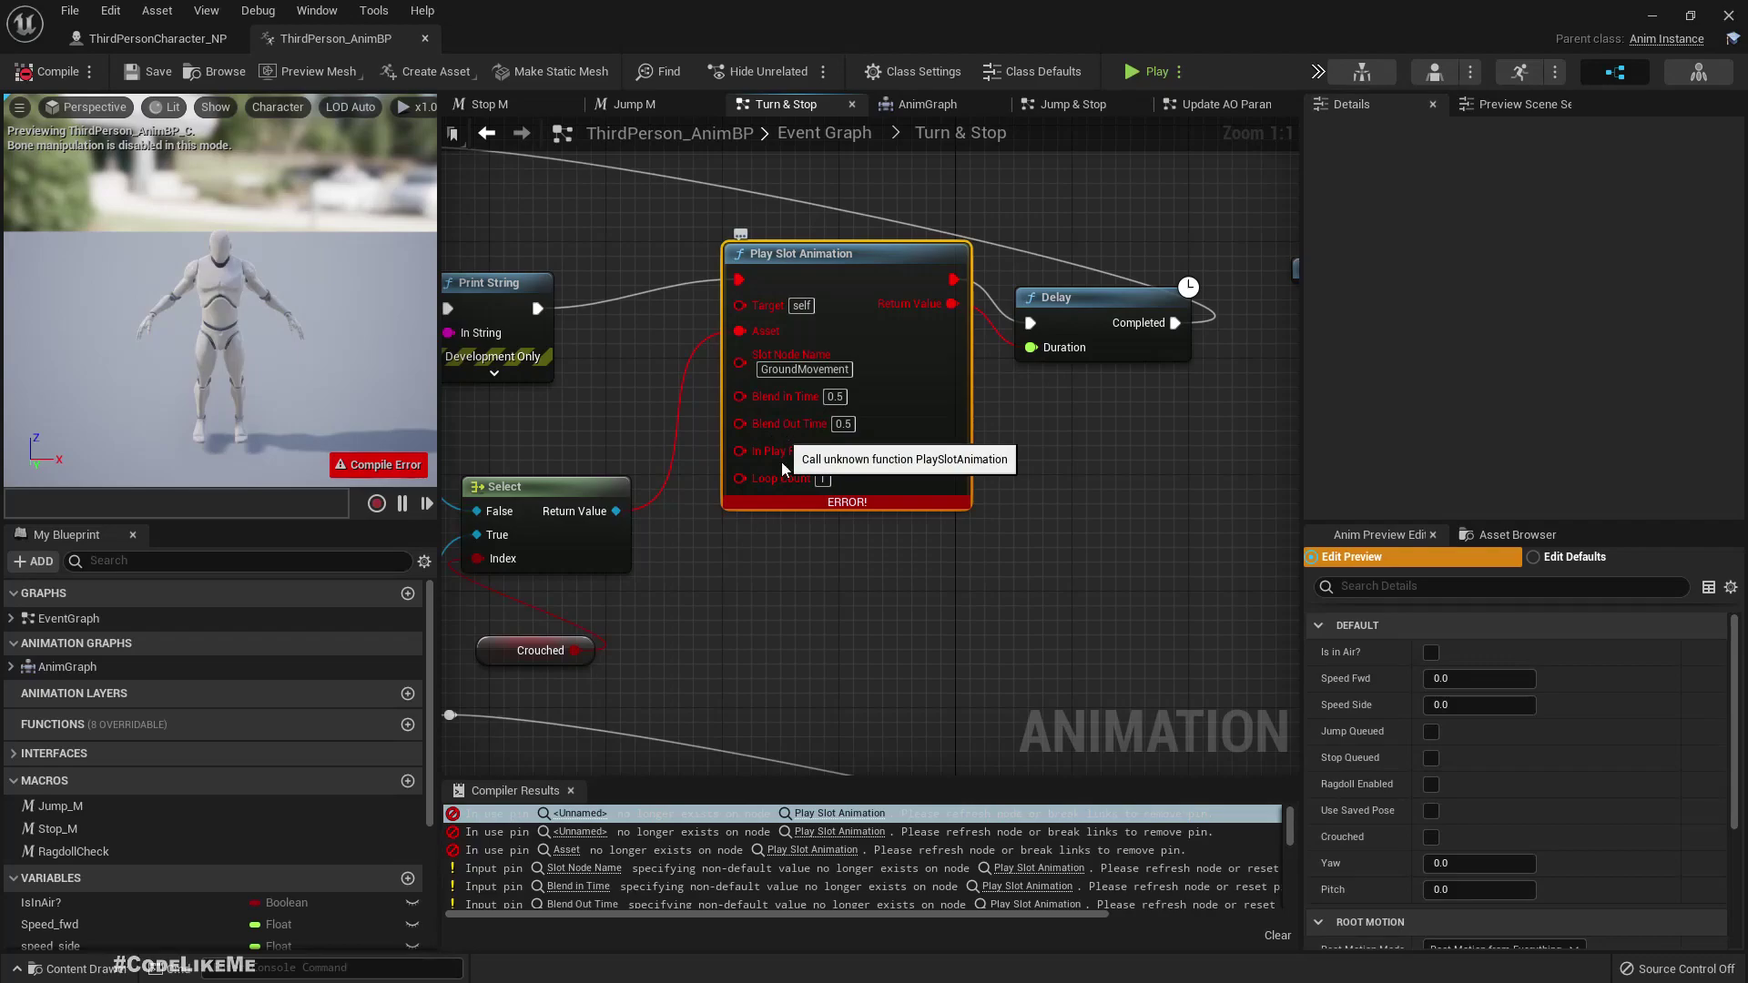
{"action": "right_click", "coordinate": [747, 570]}
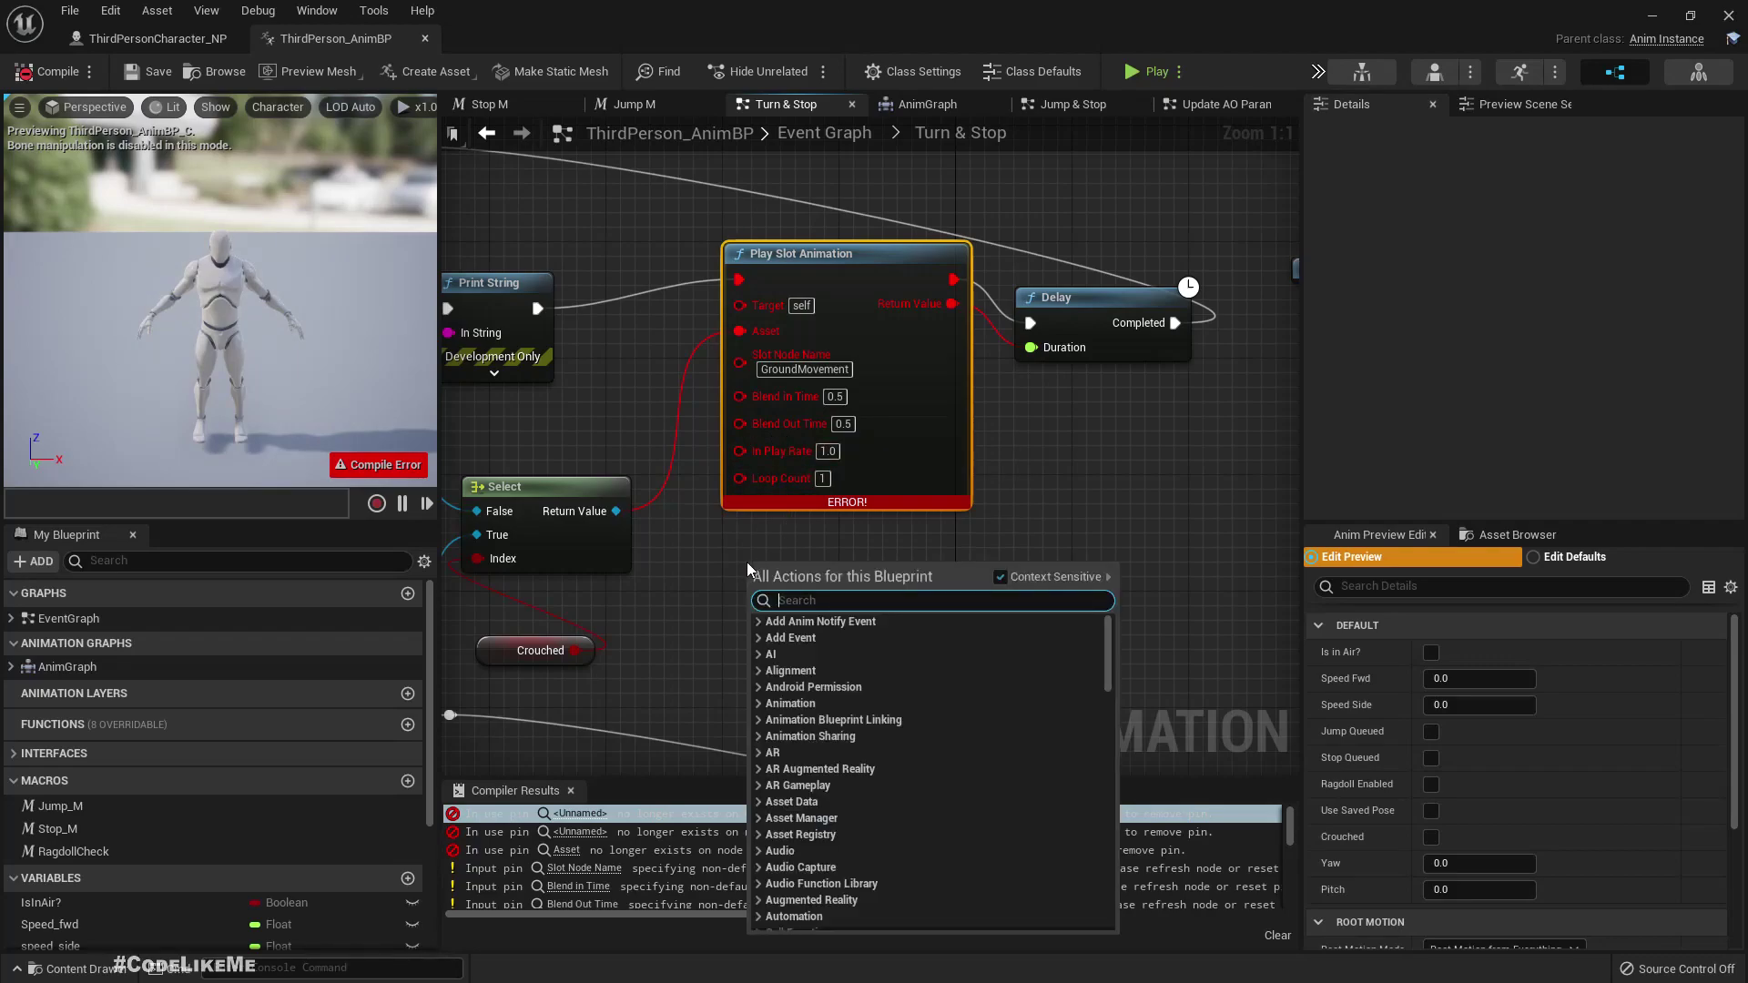
{"action": "type", "text": "play slot"}
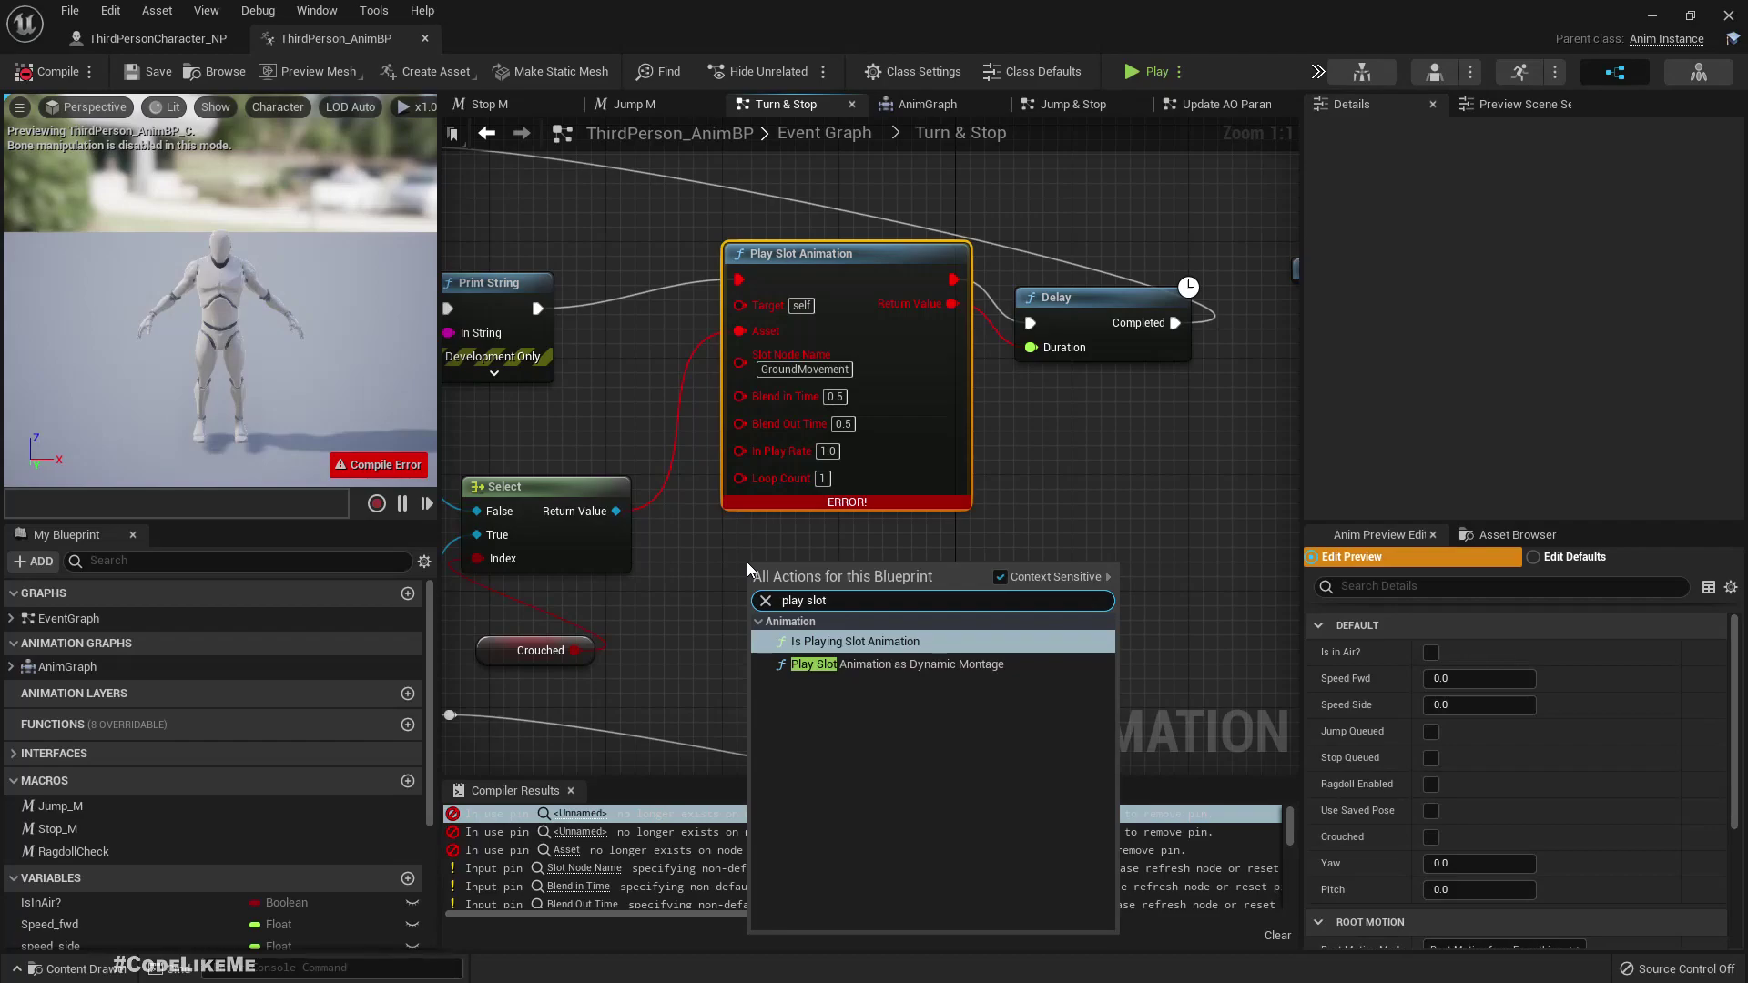
Step: Search 'slot' and place a Play Slot Animation as Dynamic Montage node
{"action": "key", "text": "Left"}
{"action": "key", "text": "Left"}
{"action": "key", "text": "Left"}
{"action": "key", "text": "BackSpace"}
{"action": "key", "text": "BackSpace"}
{"action": "key", "text": "BackSpace"}
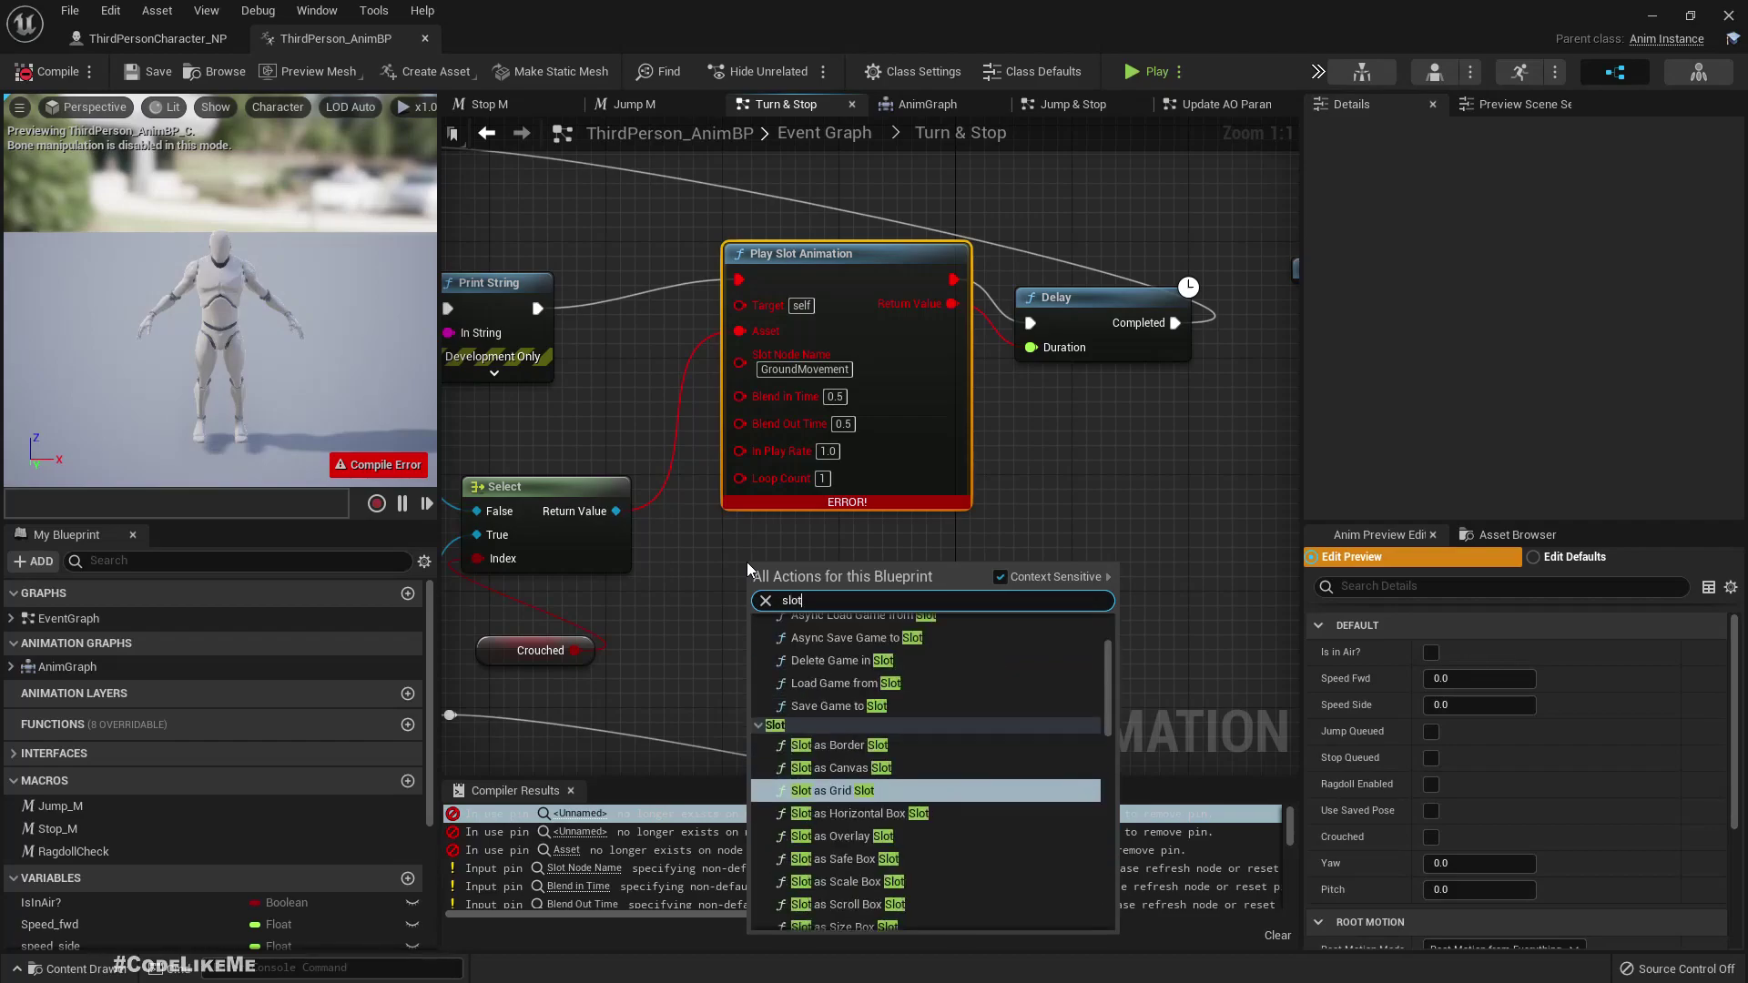
{"action": "type", "text": " anim"}
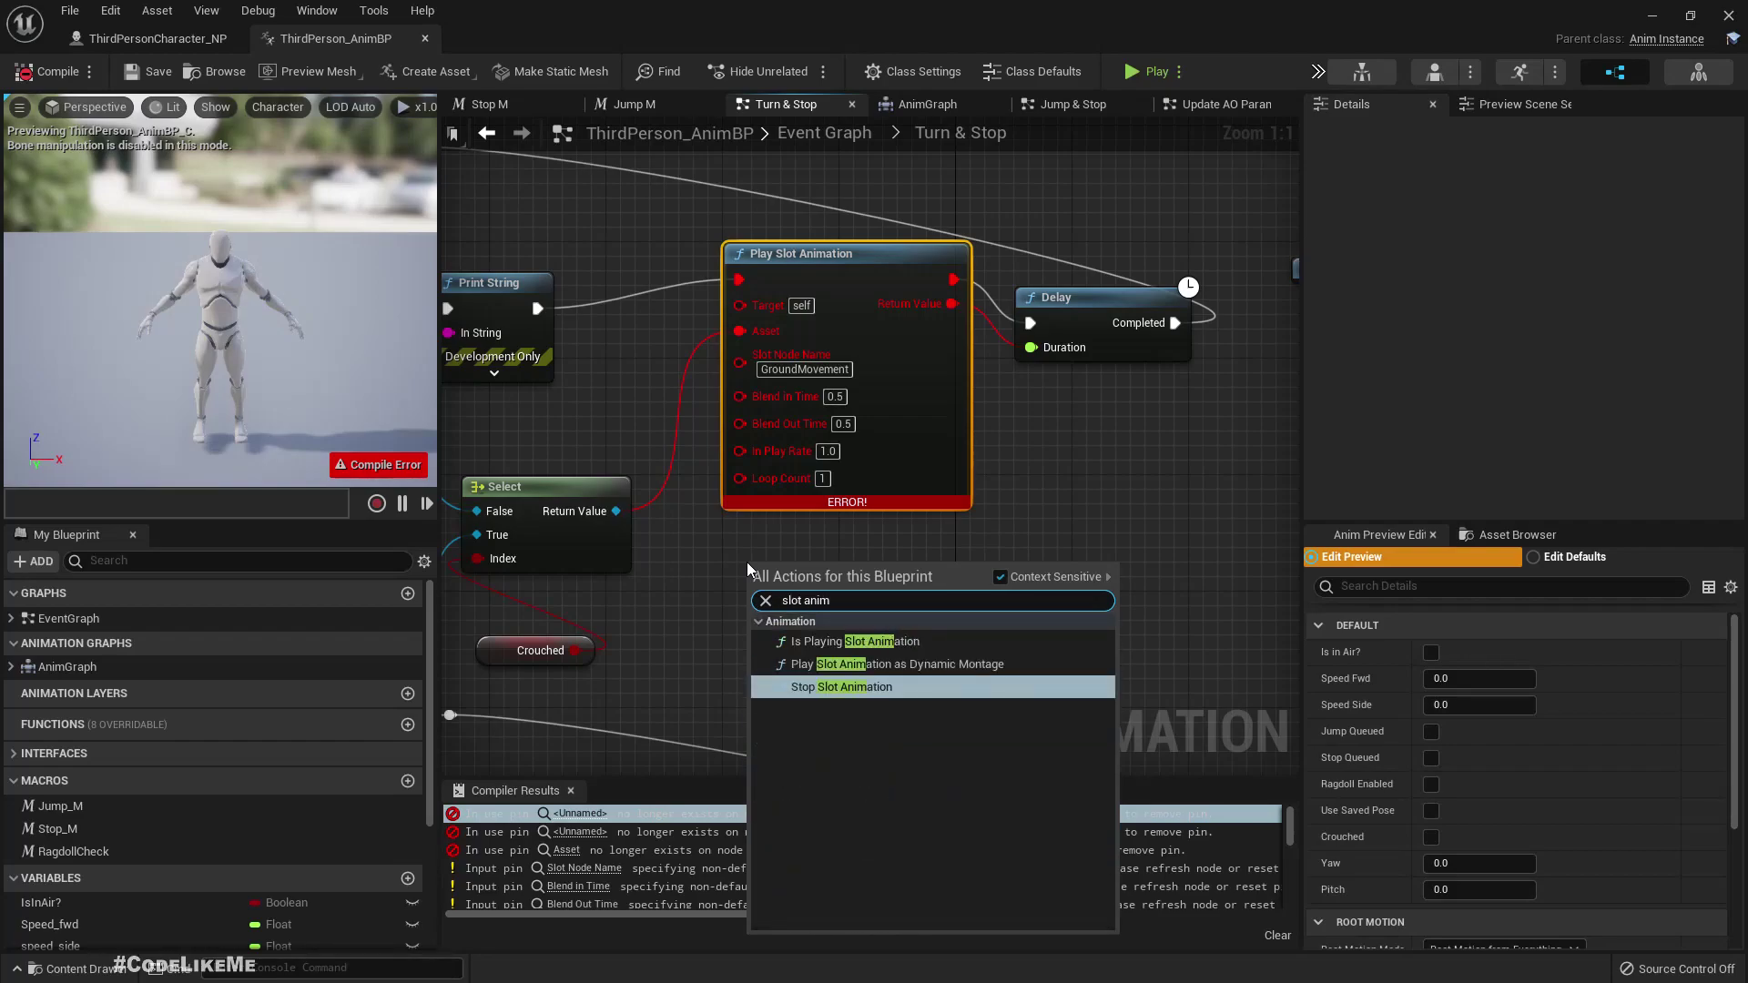
{"action": "key", "text": "Up"}
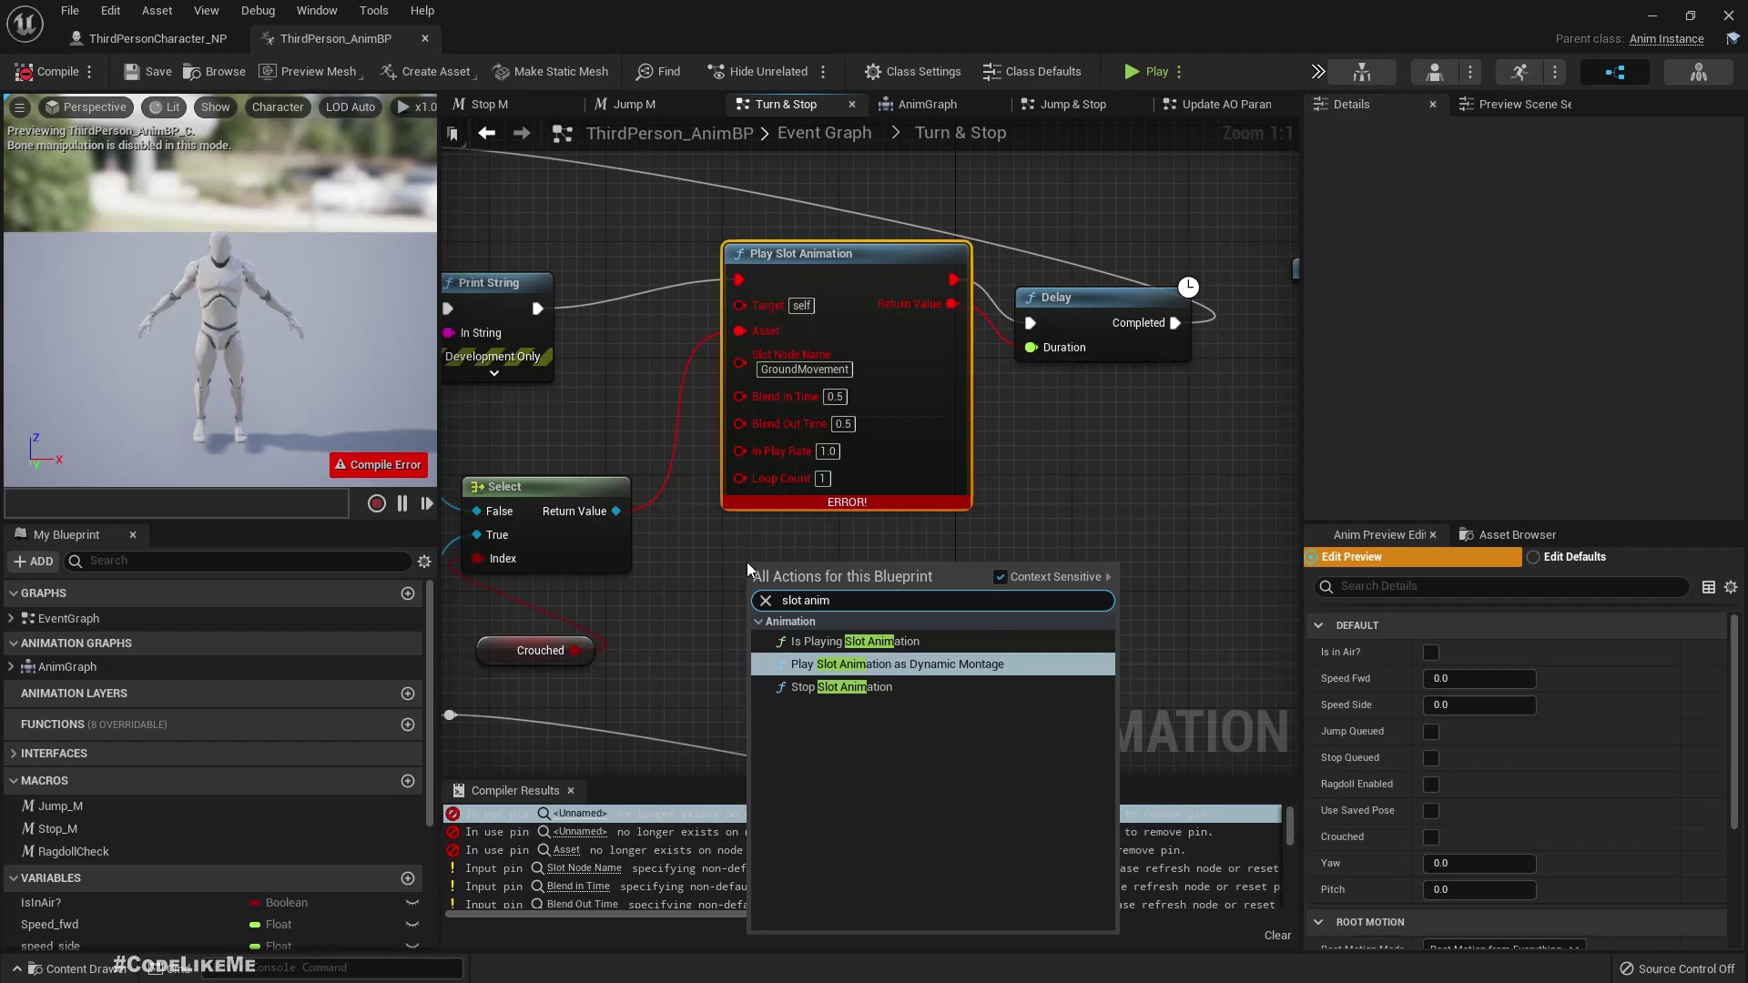
{"action": "key", "text": "Return"}
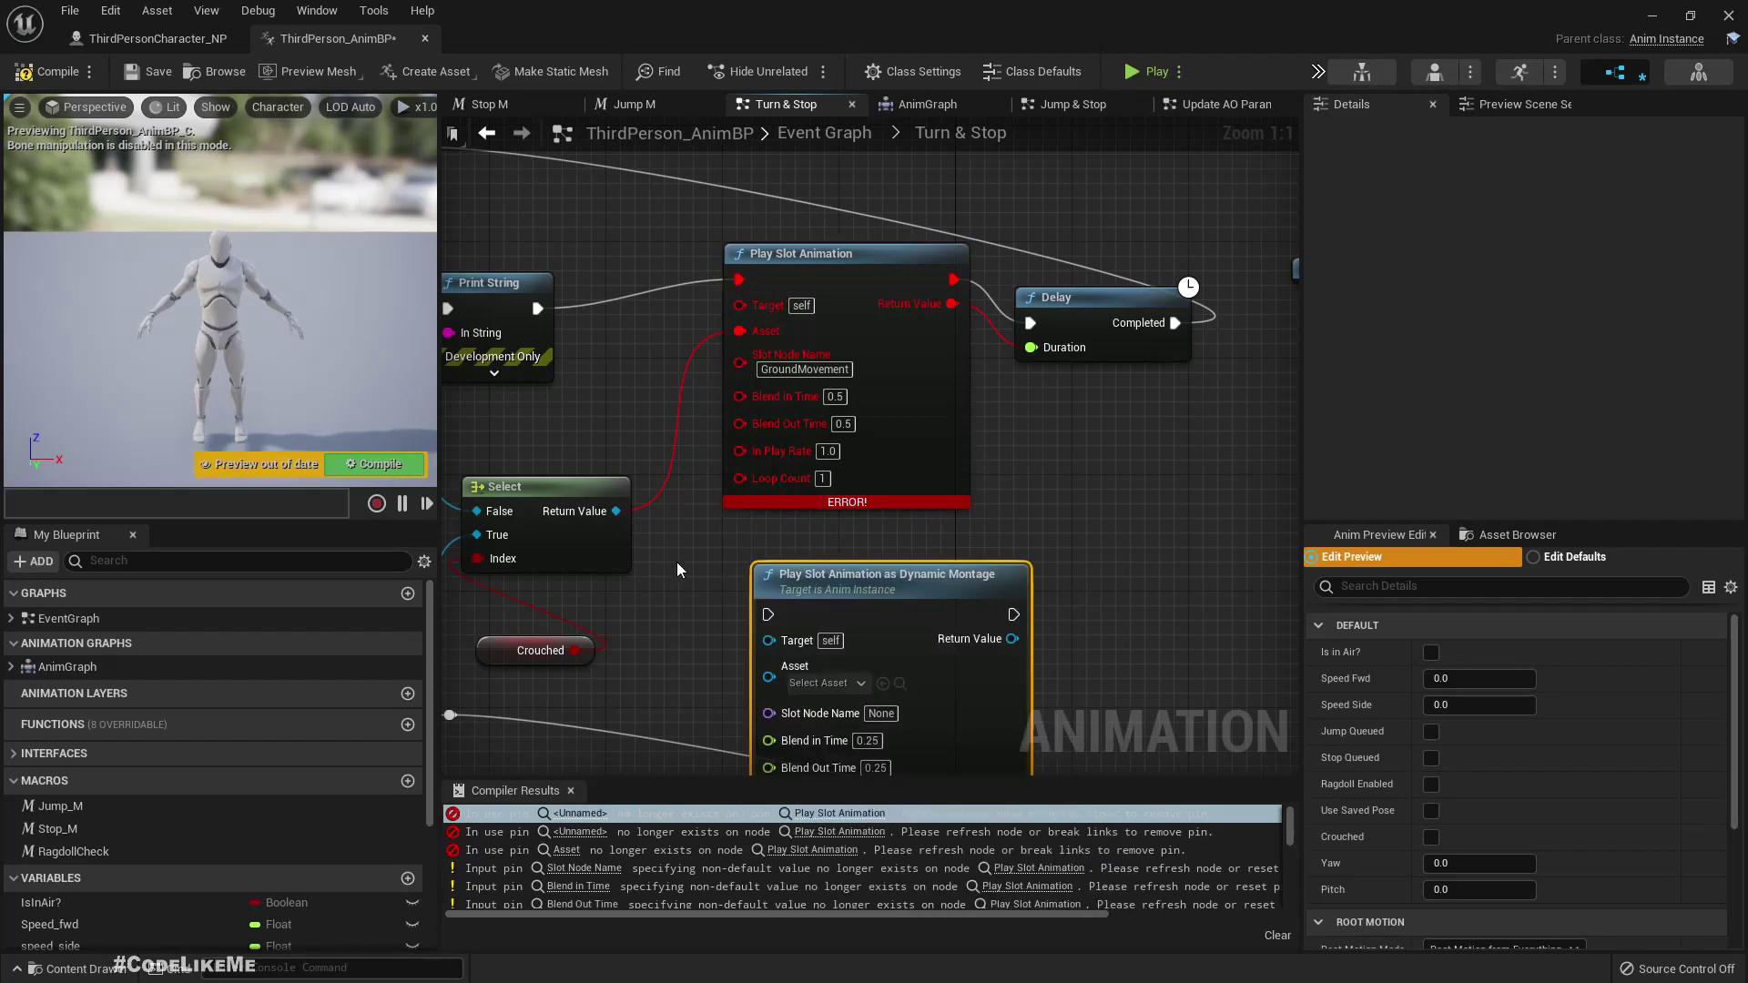
Step: Rearrange the graph, moving the Crouched node aside to make room around the montage node
{"action": "mouse_move", "coordinate": [677, 562]}
{"action": "right_mouse_down"}
{"action": "mouse_move", "coordinate": [625, 510]}
{"action": "mouse_move", "coordinate": [714, 416]}
{"action": "right_mouse_up"}
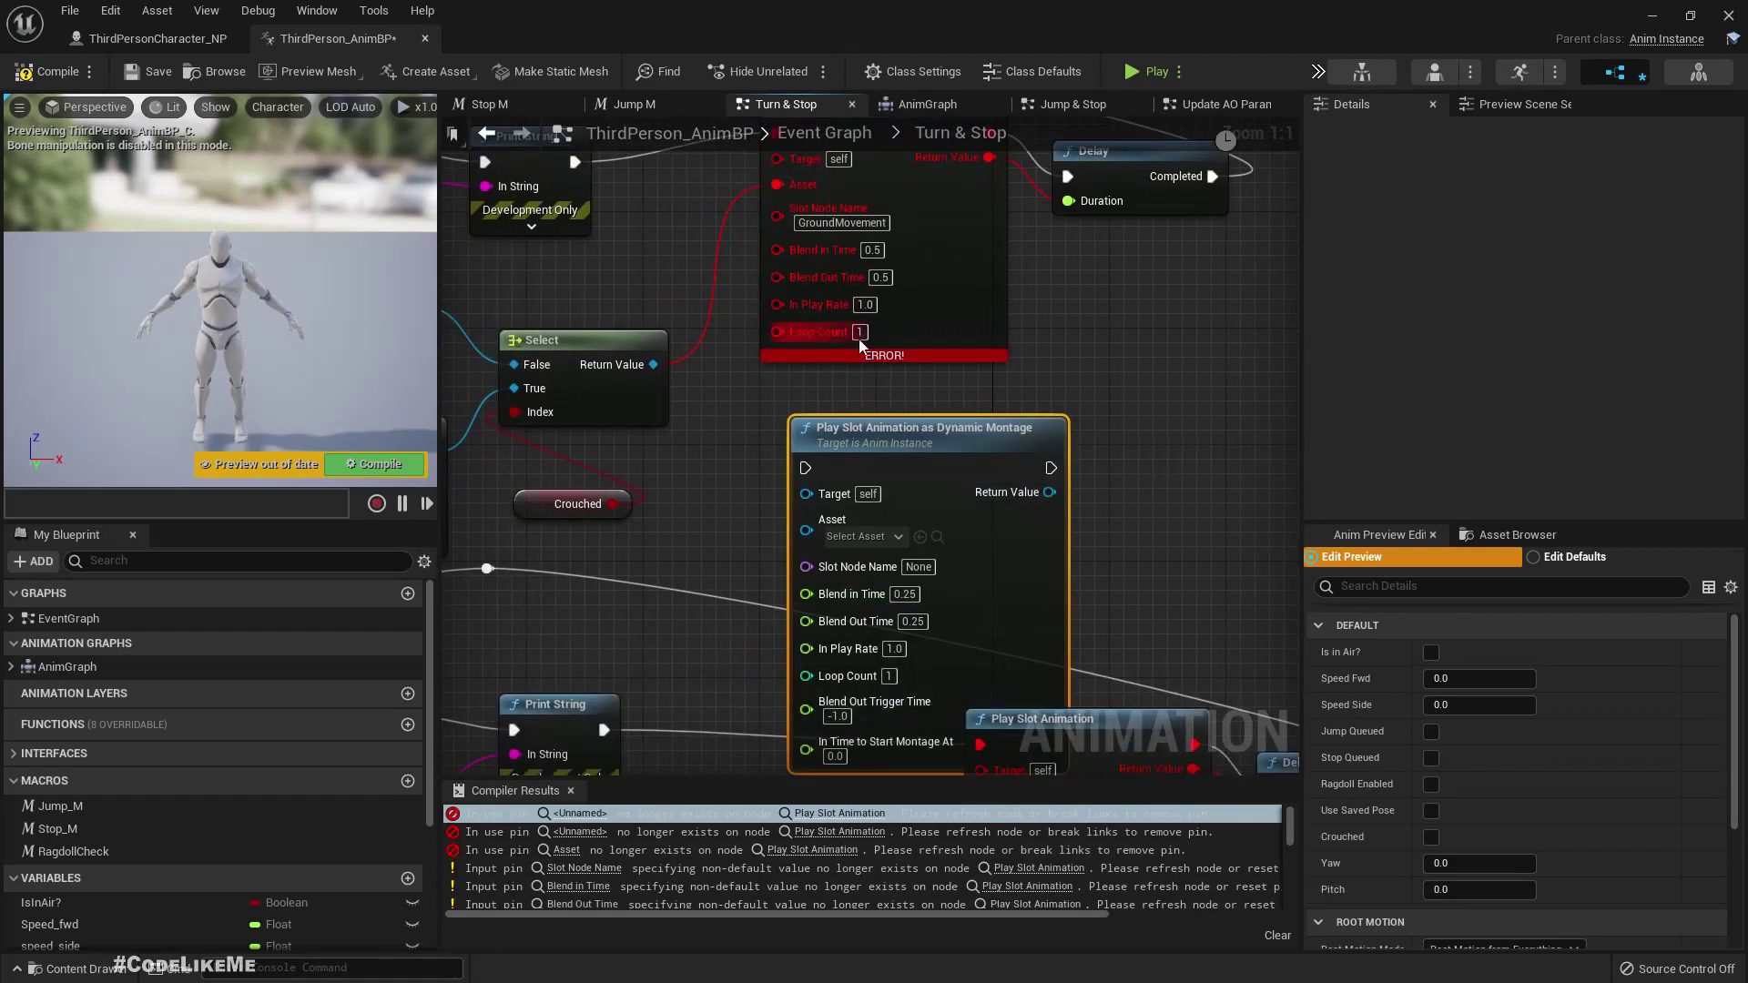
{"action": "right_click_drag", "start_coordinate": [860, 342], "coordinate": [795, 560]}
{"action": "right_click_drag", "start_coordinate": [1068, 535], "coordinate": [1089, 333]}
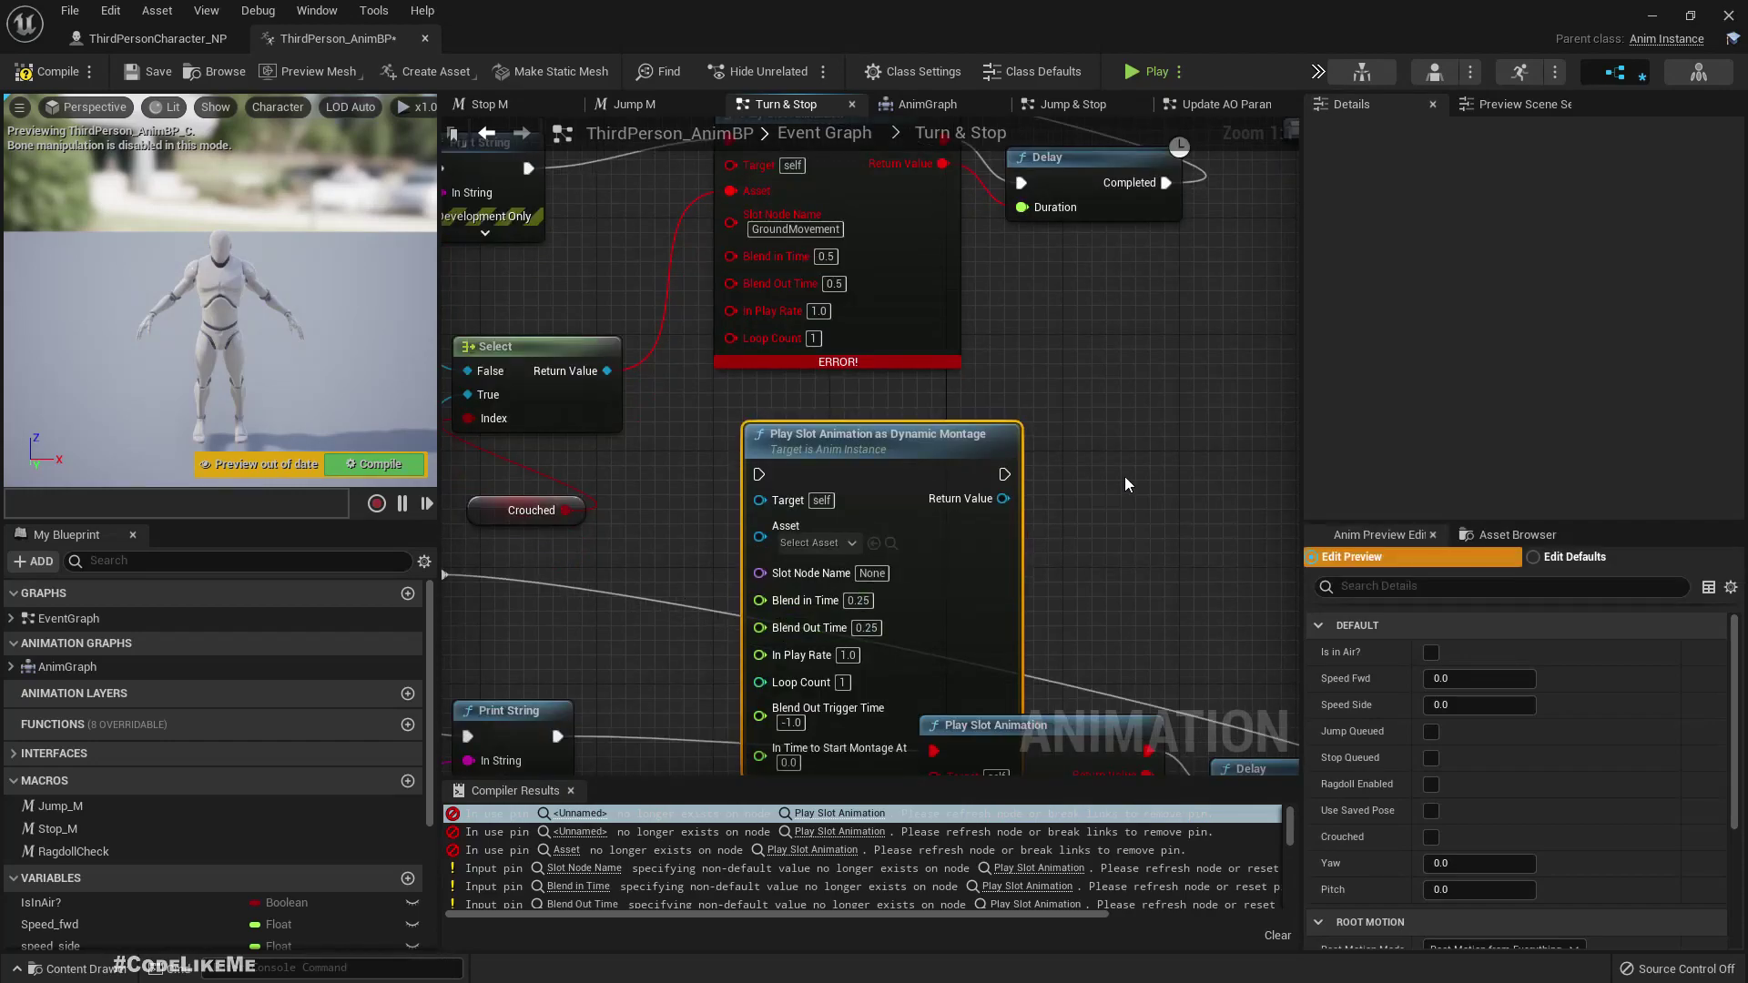
{"action": "right_click_drag", "start_coordinate": [1127, 481], "coordinate": [947, 223]}
{"action": "scroll", "coordinate": [946, 221], "scroll_direction": "down", "scroll_amount": 4}
{"action": "scroll", "coordinate": [945, 221], "scroll_direction": "up", "scroll_amount": 1}
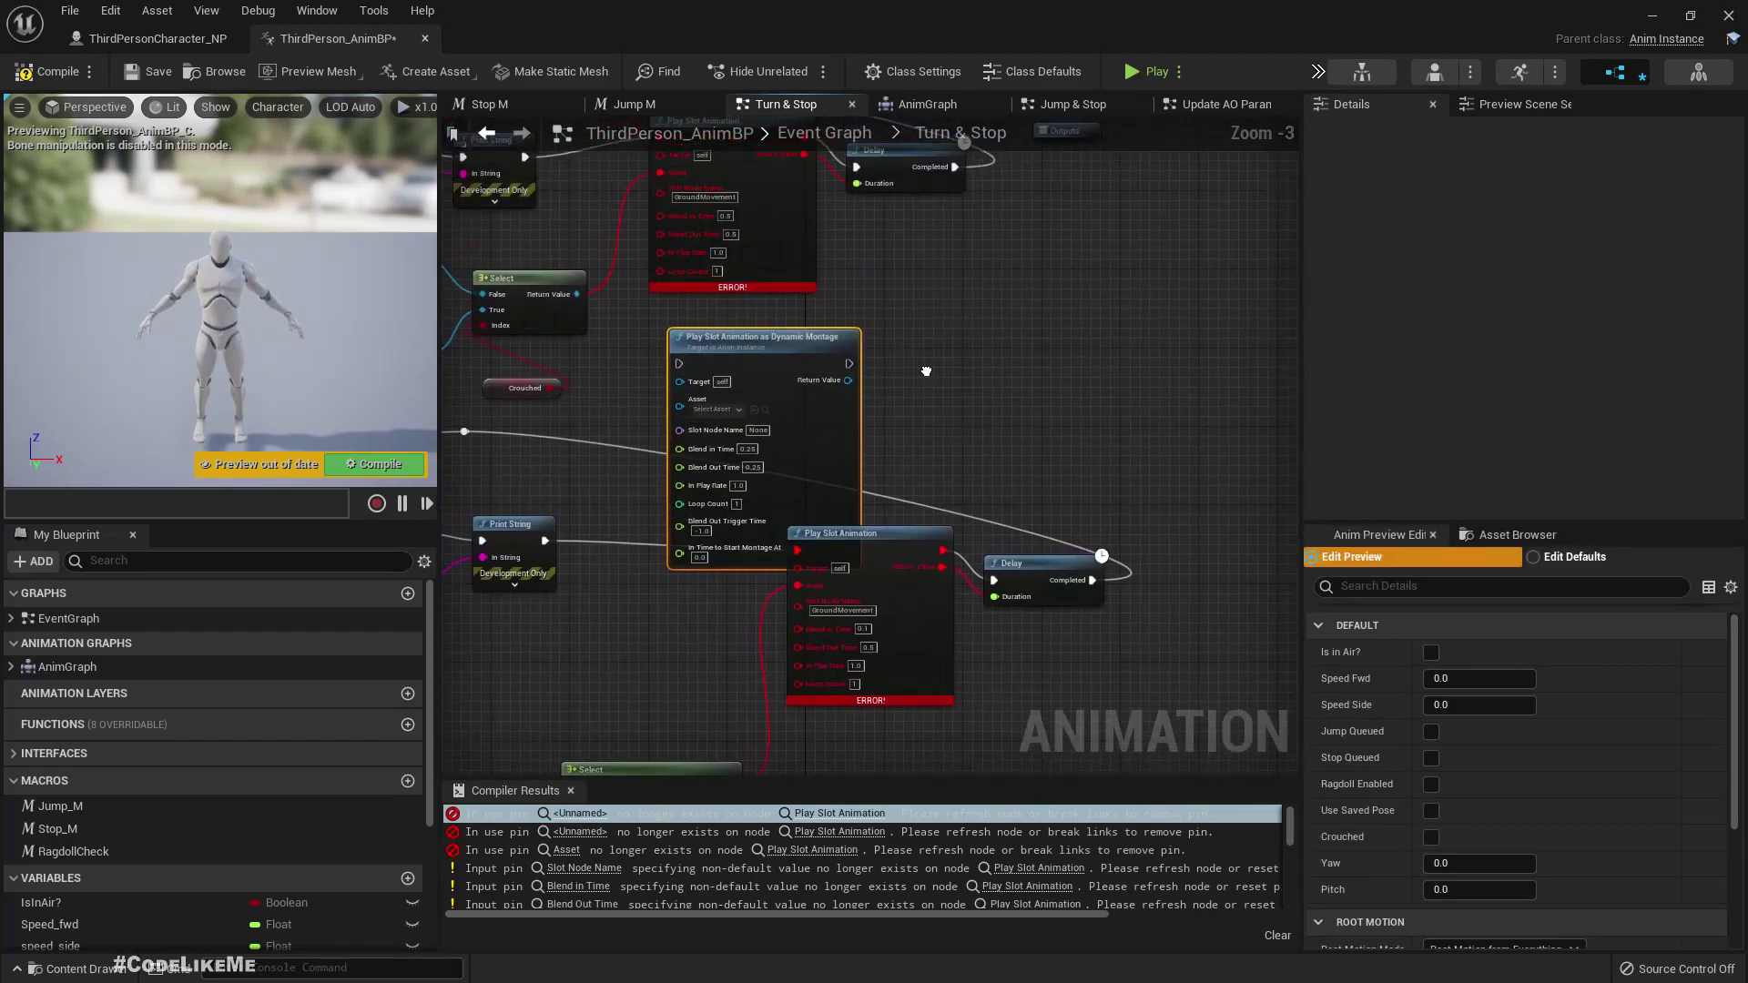
{"action": "scroll", "coordinate": [955, 341], "scroll_direction": "down", "scroll_amount": 3}
{"action": "left_click_drag", "start_coordinate": [1025, 579], "coordinate": [691, 405]}
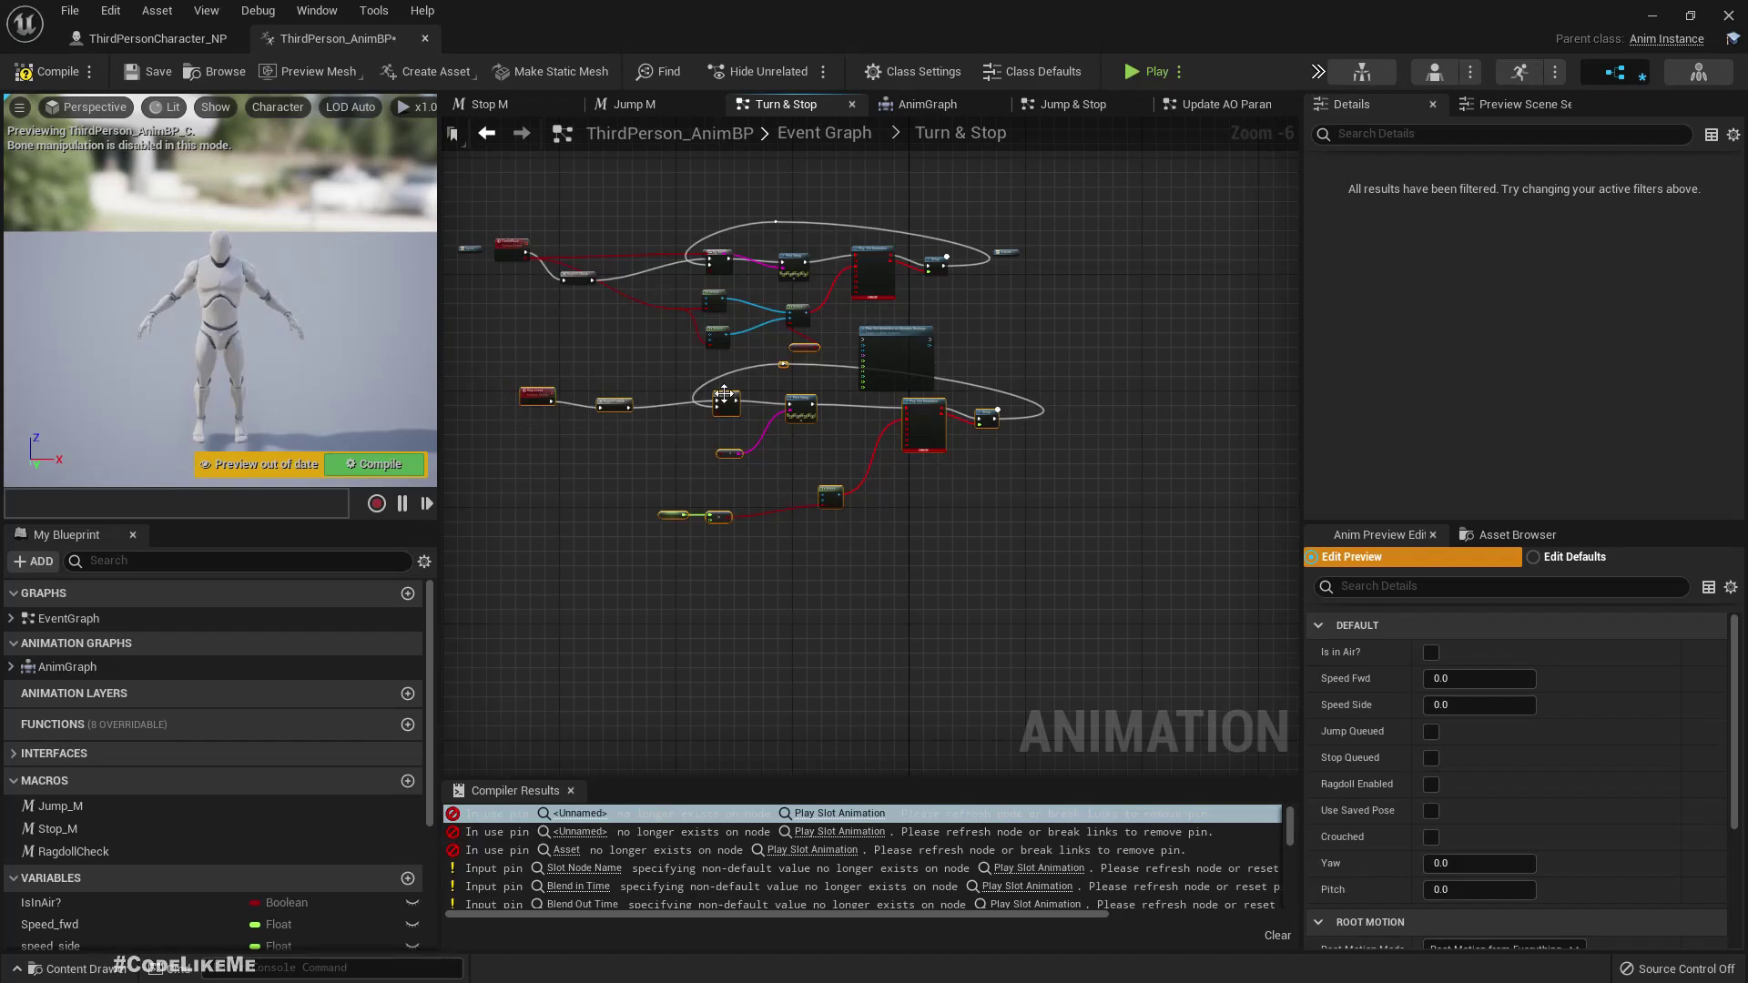
{"action": "scroll", "coordinate": [756, 427], "scroll_direction": "up", "scroll_amount": 3}
{"action": "left_click", "coordinate": [840, 395]}
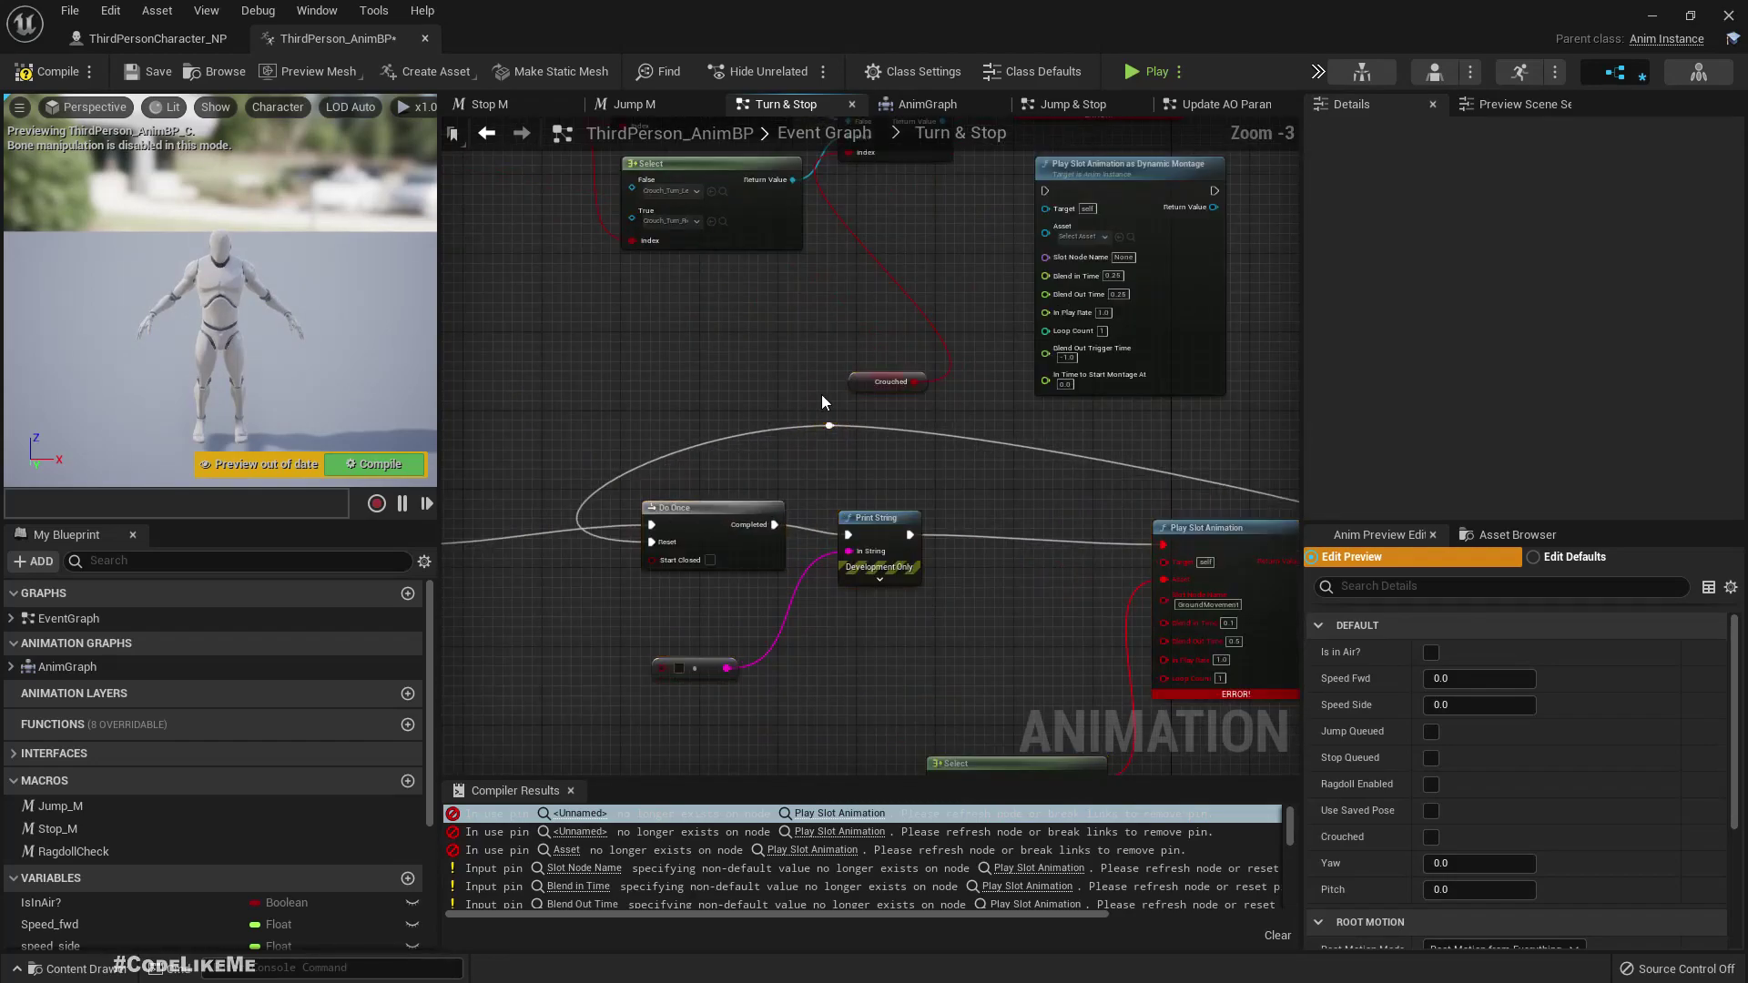
{"action": "left_click_drag", "start_coordinate": [874, 382], "coordinate": [765, 293]}
{"action": "mouse_move", "coordinate": [882, 359]}
{"action": "right_mouse_down"}
{"action": "mouse_move", "coordinate": [617, 543]}
{"action": "mouse_move", "coordinate": [654, 575]}
{"action": "right_mouse_up"}
{"action": "left_click", "coordinate": [615, 543]}
{"action": "scroll", "coordinate": [579, 561], "scroll_direction": "up", "scroll_amount": 2}
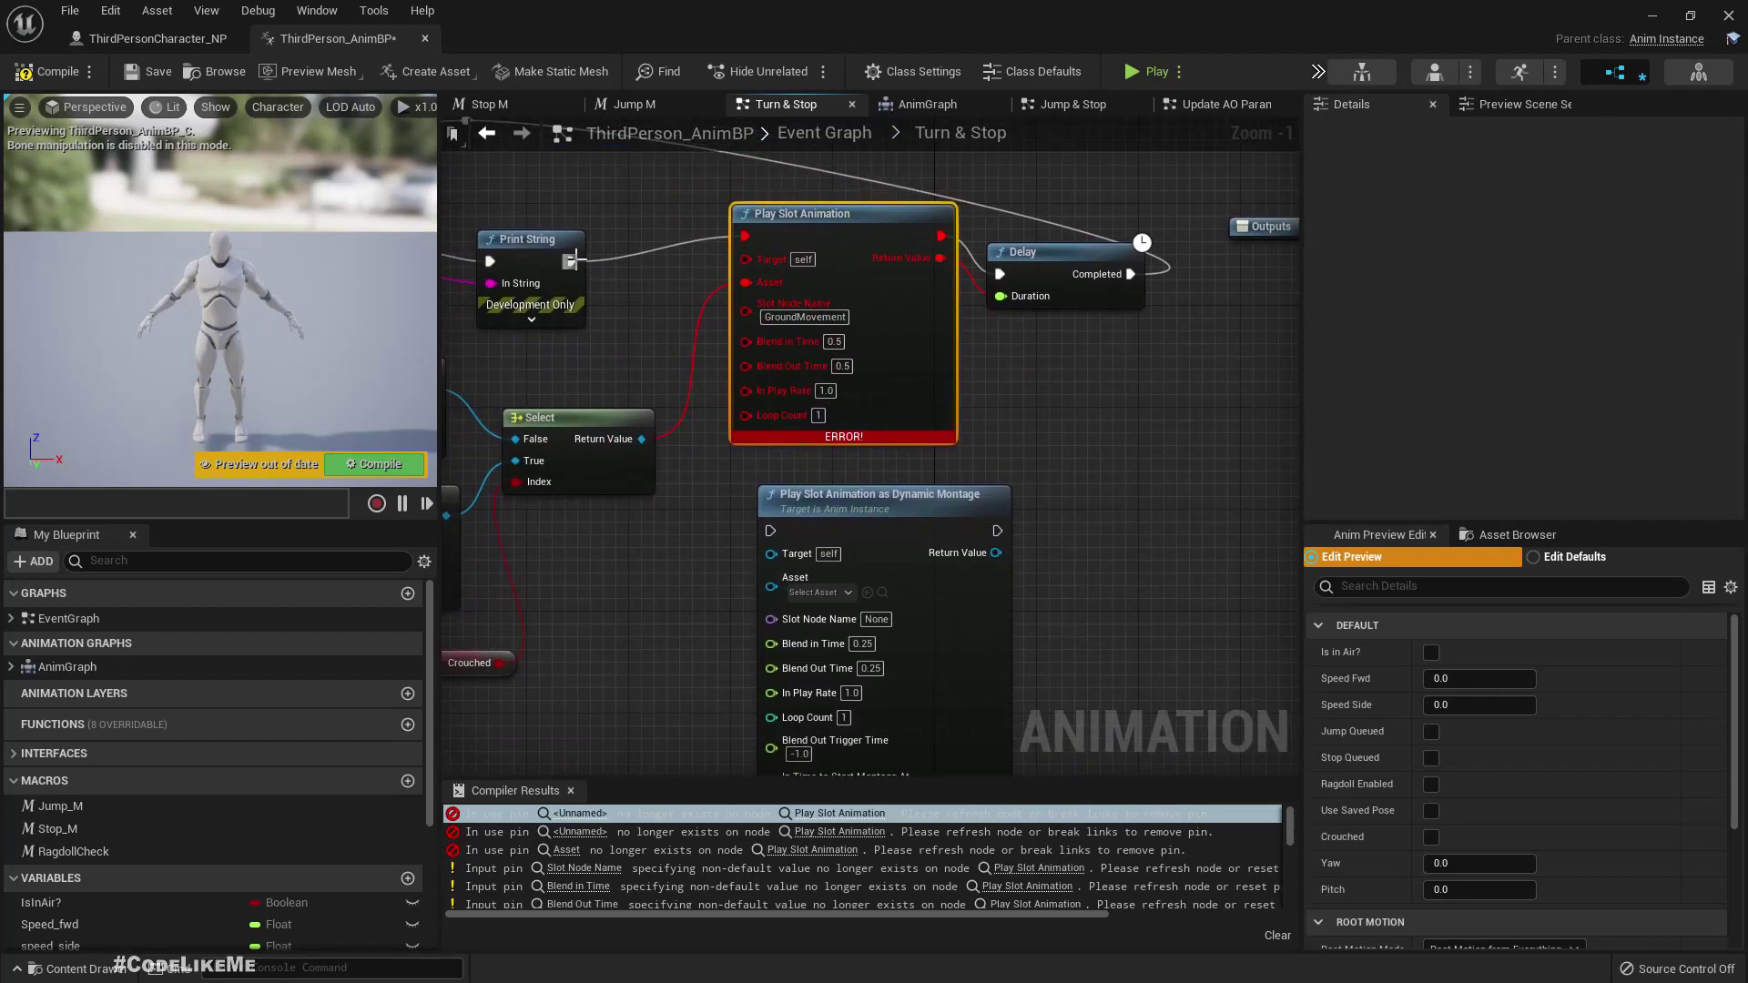
Step: Wire Print String's exec into the Dynamic Montage node and its exec out into Delay
{"action": "left_click_drag", "start_coordinate": [570, 262], "coordinate": [771, 532]}
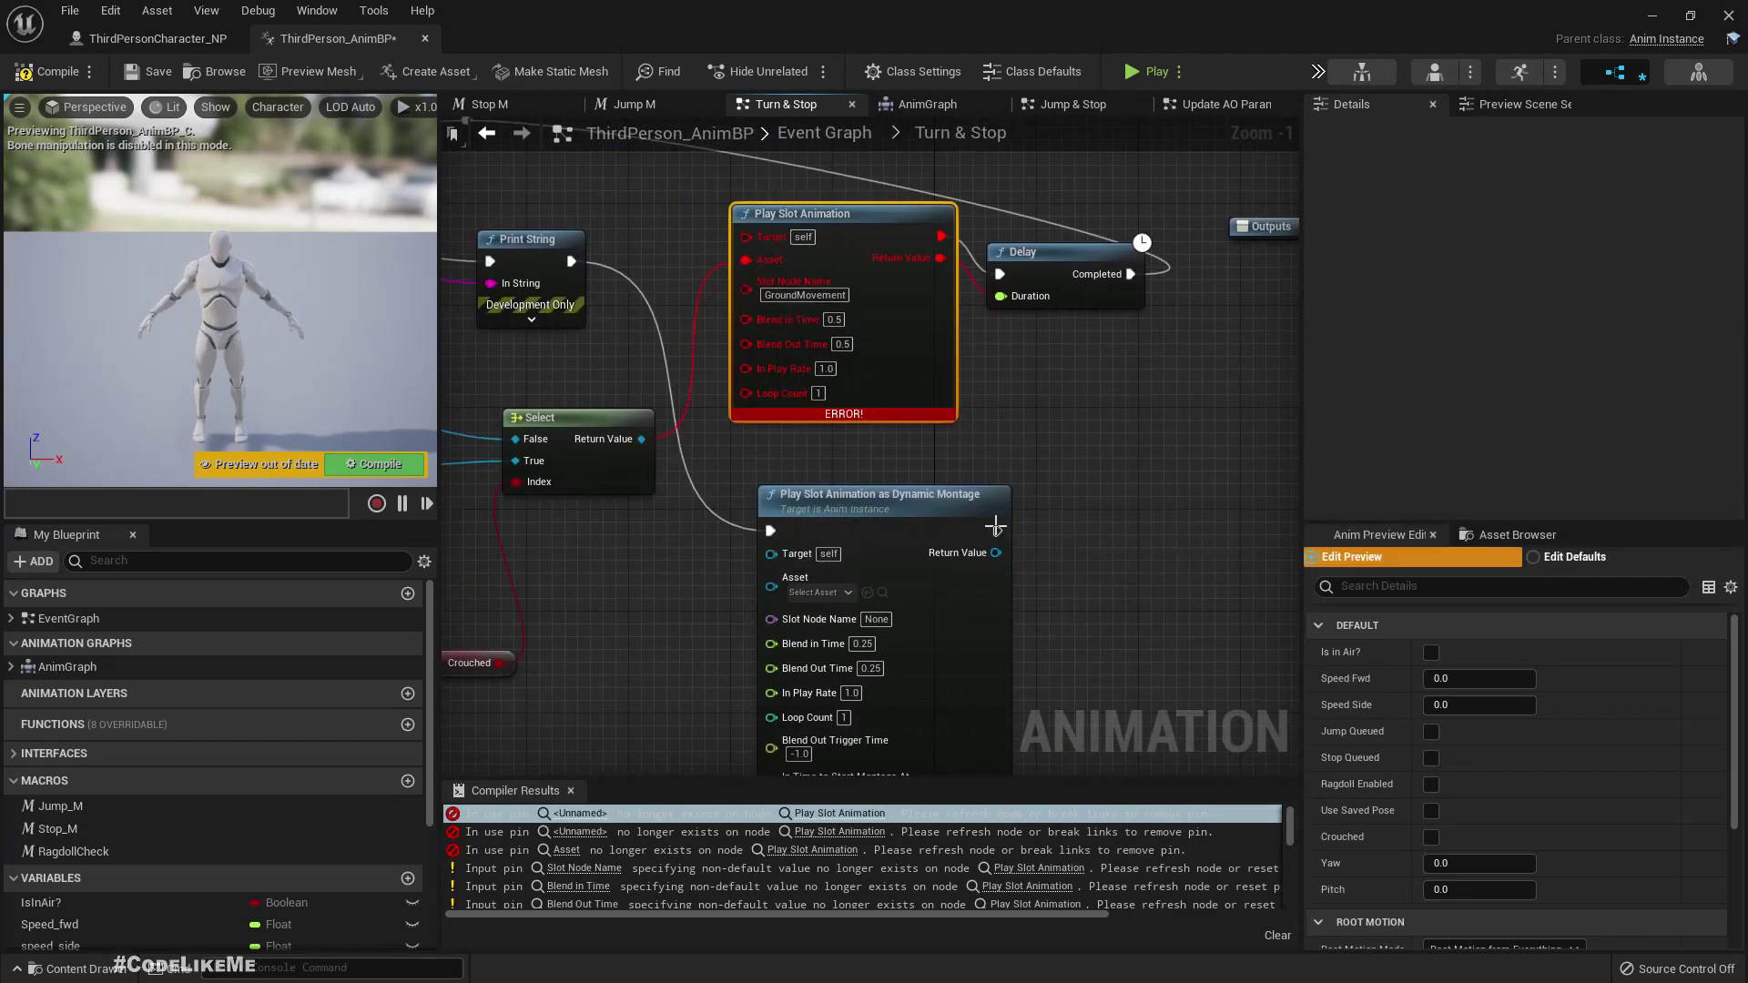
{"action": "left_click_drag", "start_coordinate": [997, 530], "coordinate": [996, 283]}
{"action": "right_click_drag", "start_coordinate": [1135, 381], "coordinate": [1032, 434]}
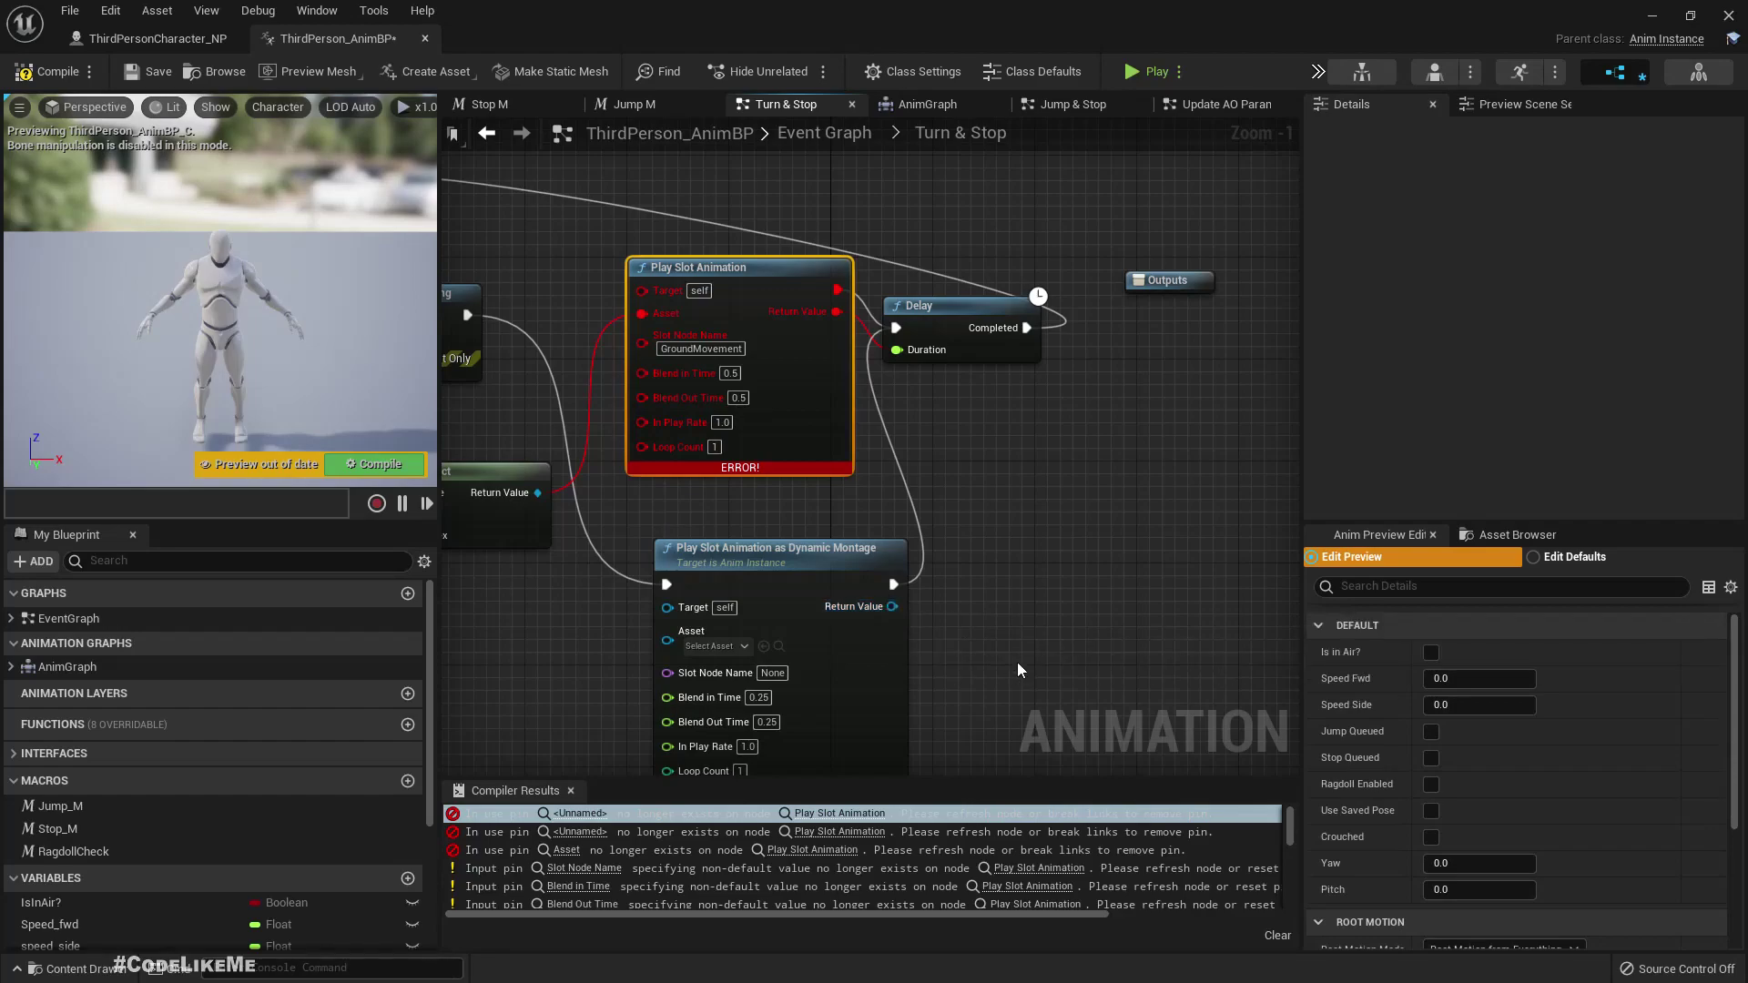
Step: Create a Get Play Length node from the Dynamic Montage node's Return Value pin
{"action": "right_click_drag", "start_coordinate": [891, 606], "coordinate": [805, 448]}
{"action": "left_click_drag", "start_coordinate": [807, 445], "coordinate": [892, 485]}
{"action": "type", "text": "durat"}
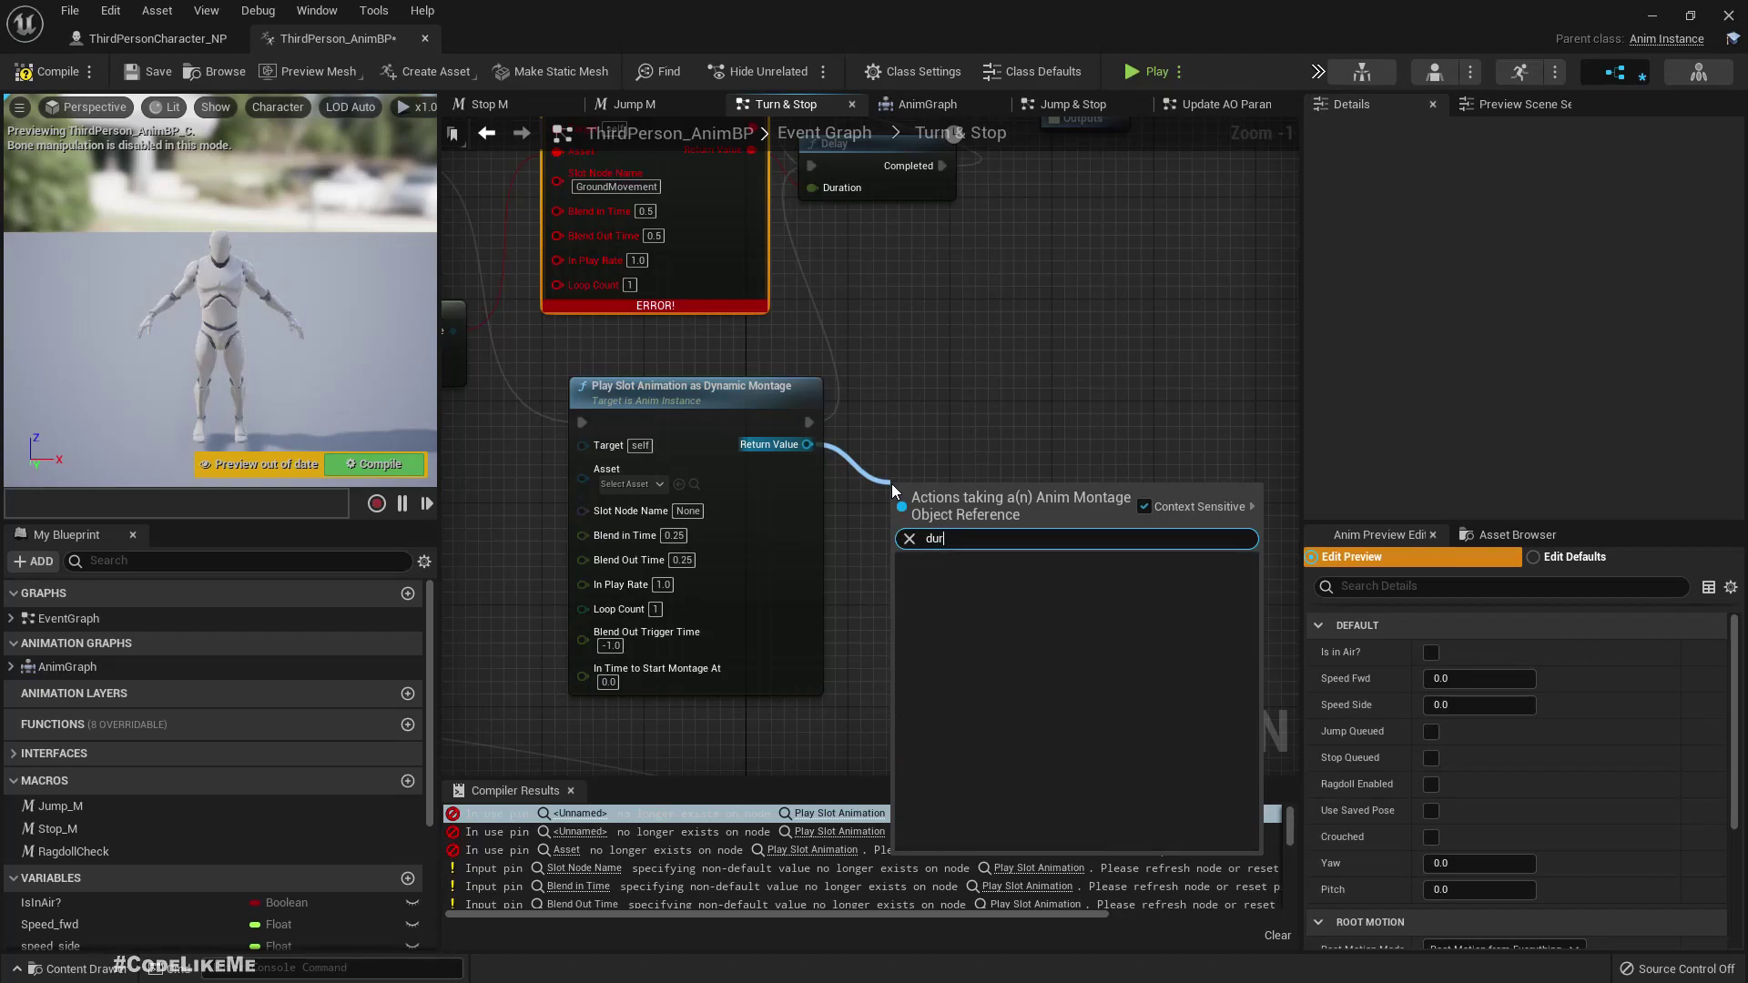
{"action": "key", "text": "ctrl+a"}
{"action": "type", "text": "leng"}
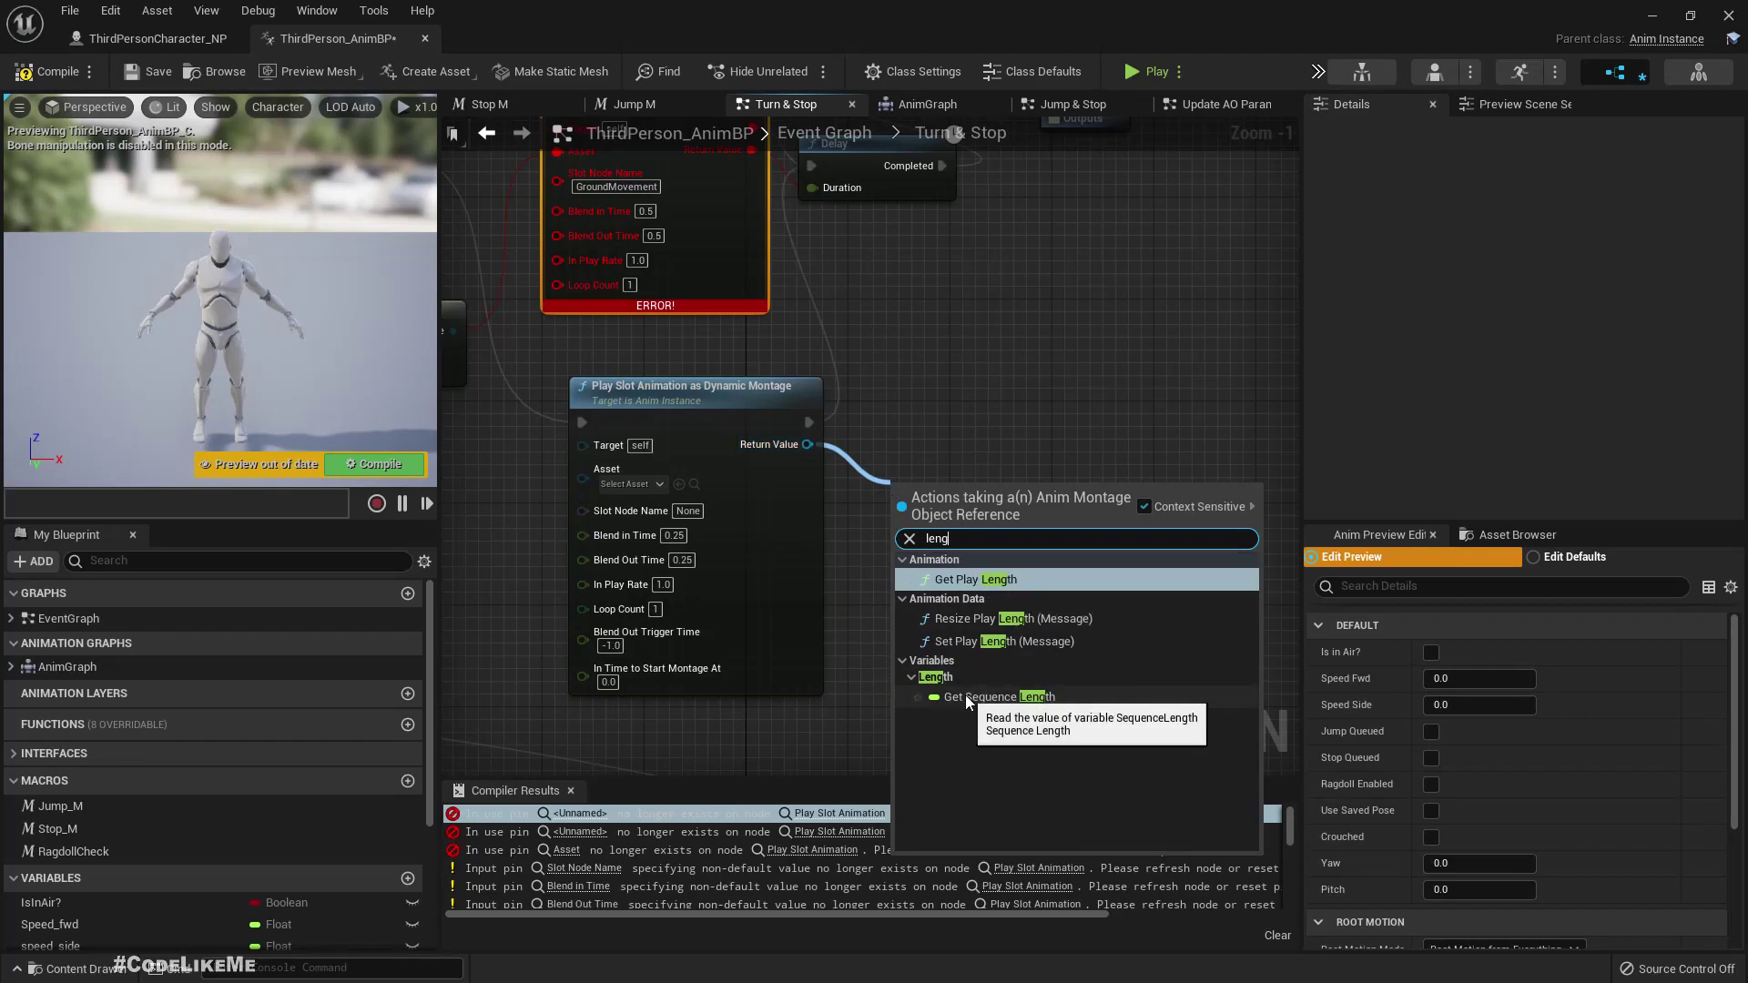
{"action": "left_click", "coordinate": [958, 581]}
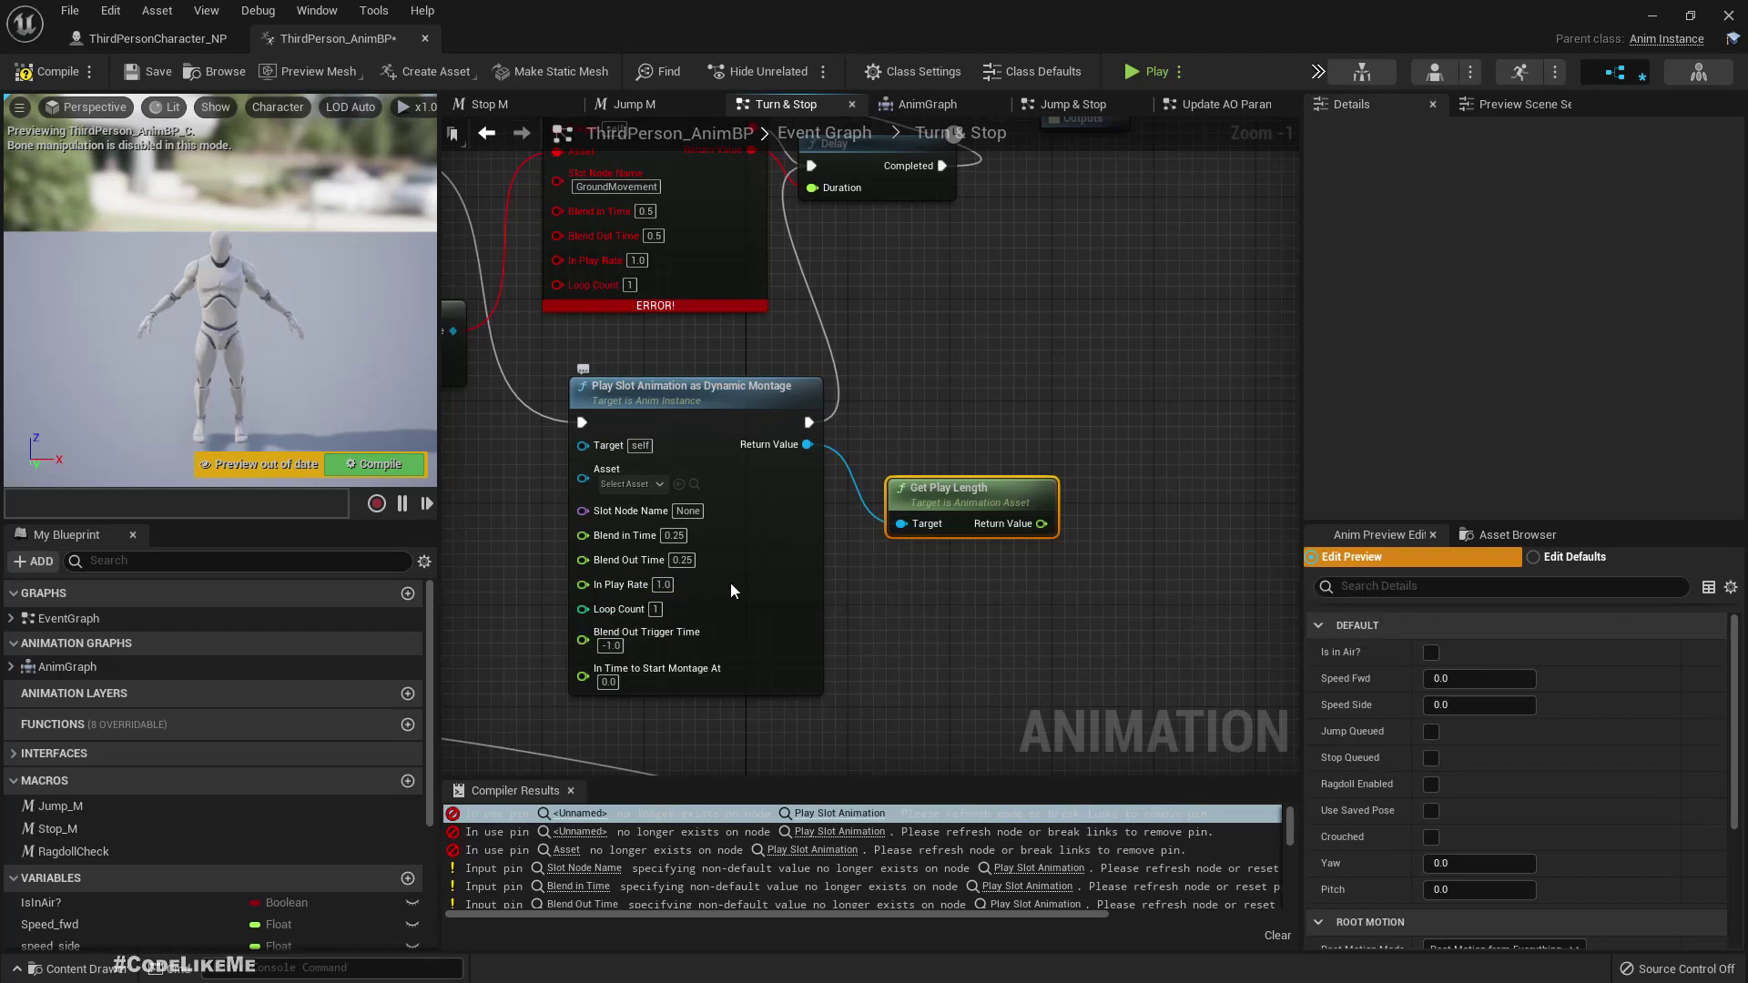
{"action": "key", "text": "alt+Tab"}
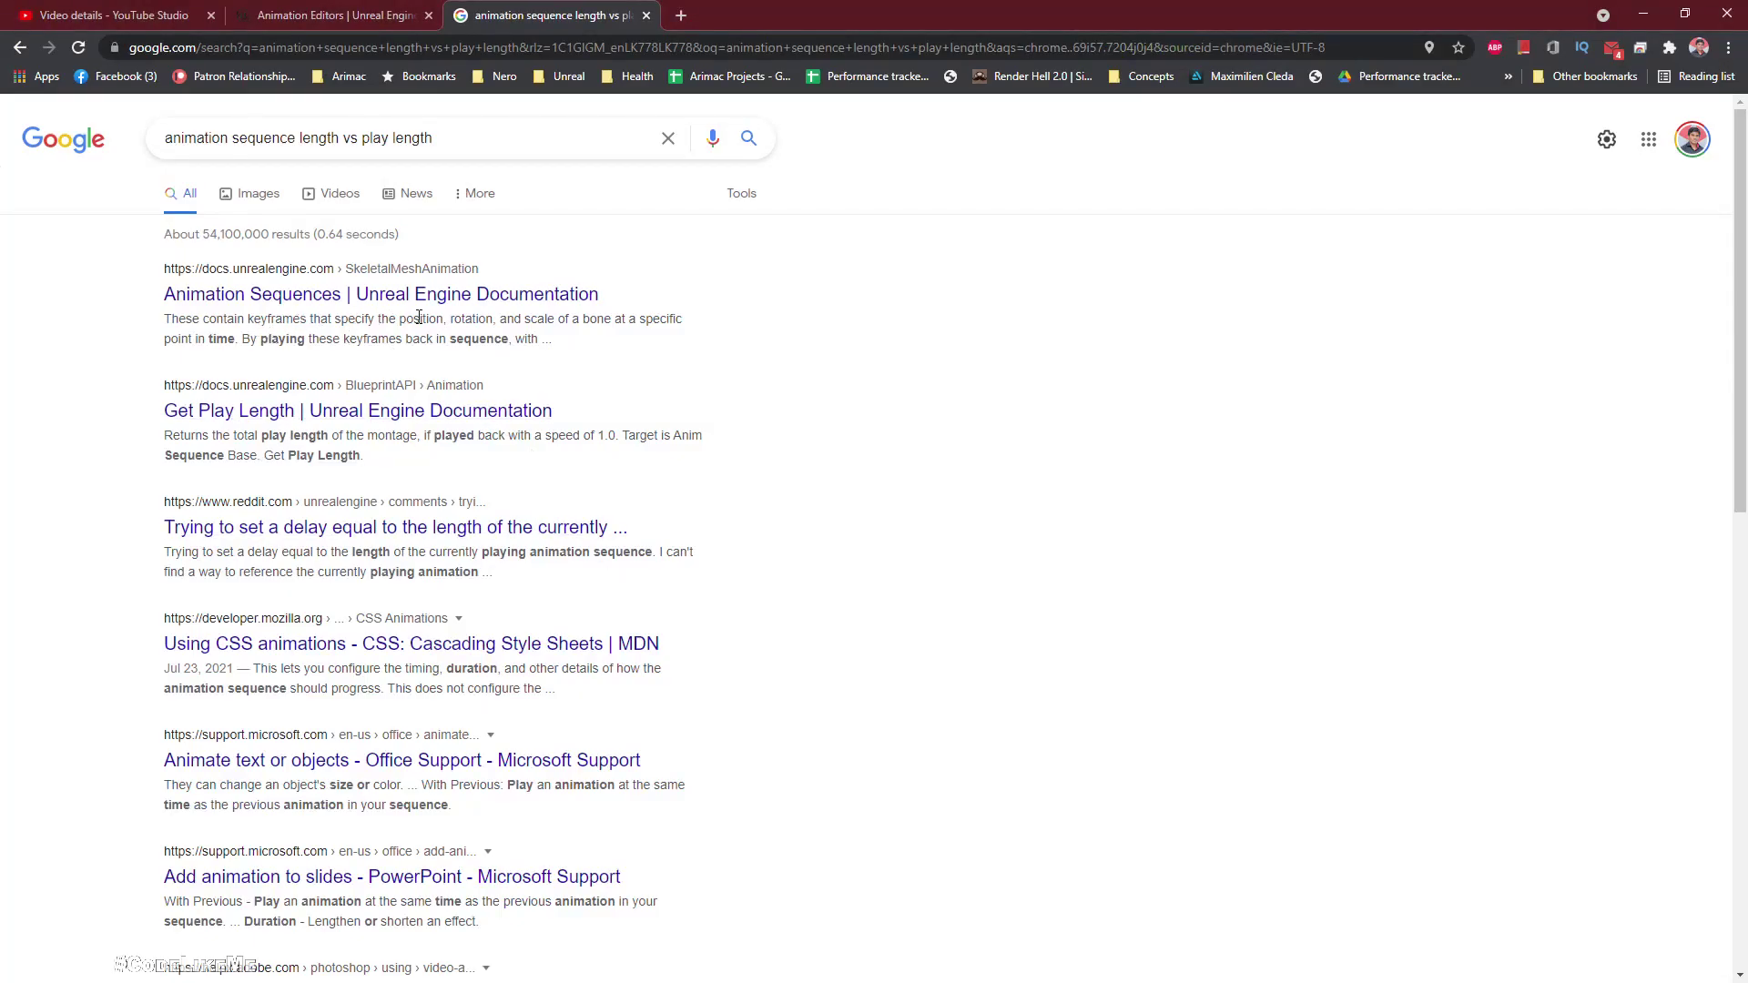
Step: Feed the montage's play length into the Delay node's Duration
{"action": "key", "text": "alt+Tab"}
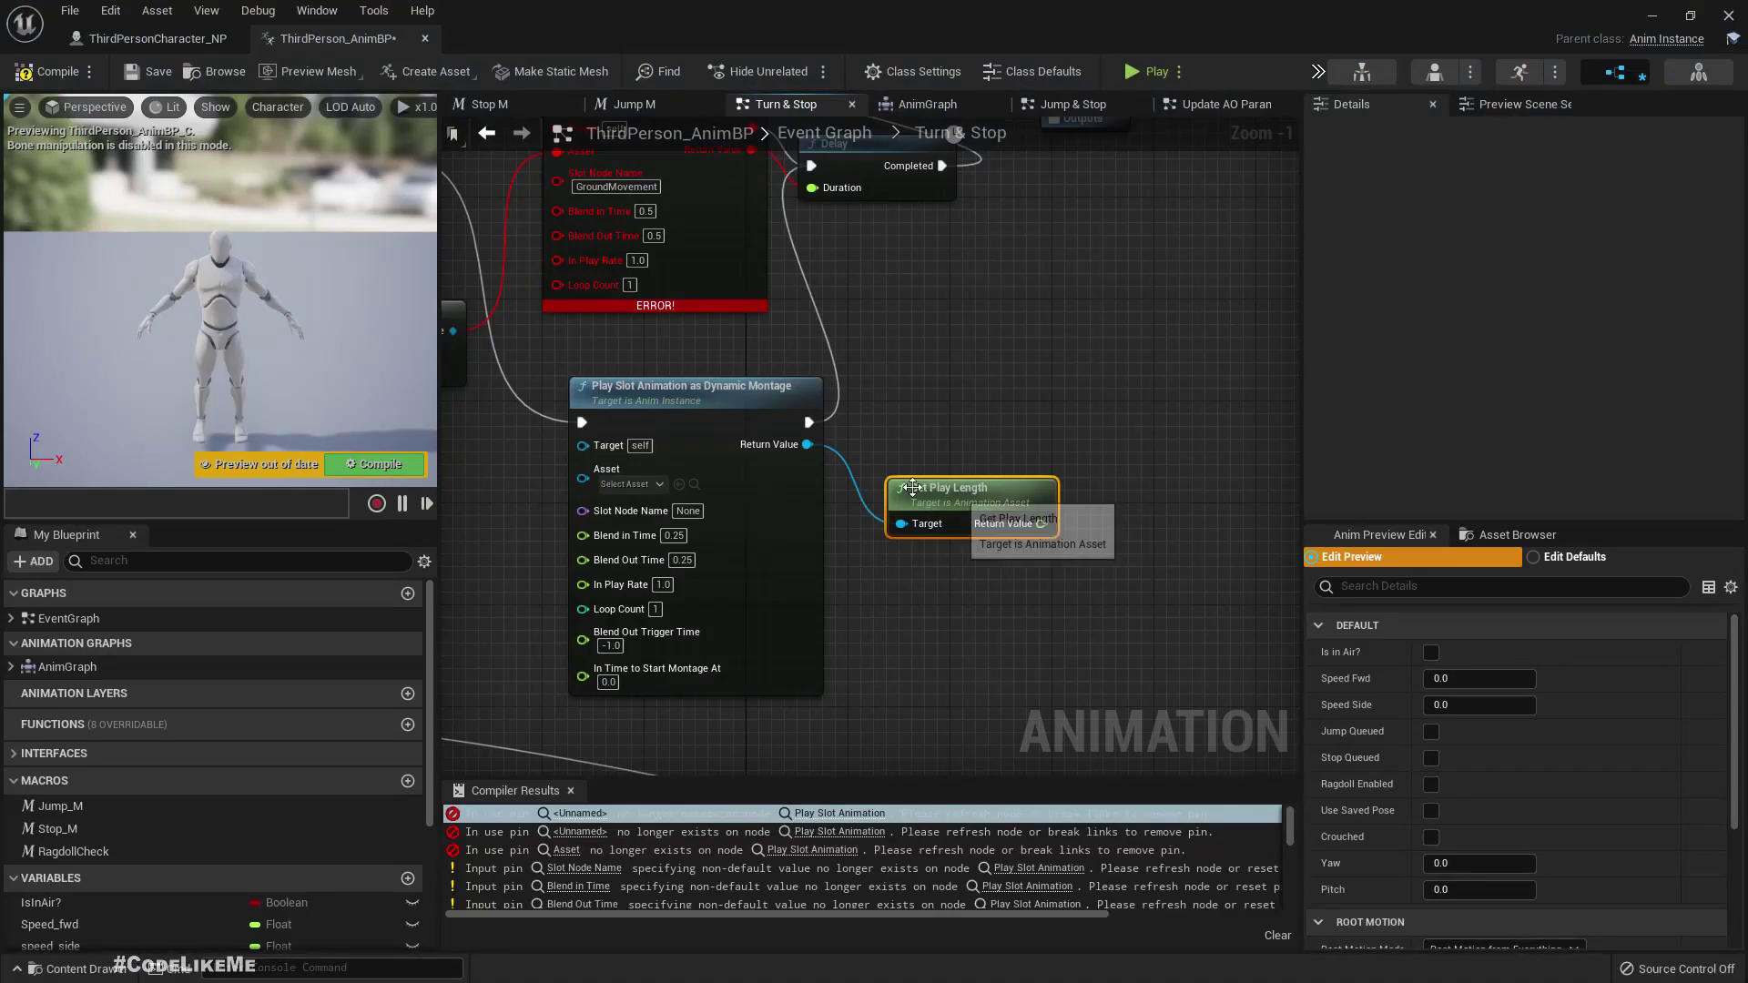
{"action": "right_click_drag", "start_coordinate": [939, 423], "coordinate": [946, 566]}
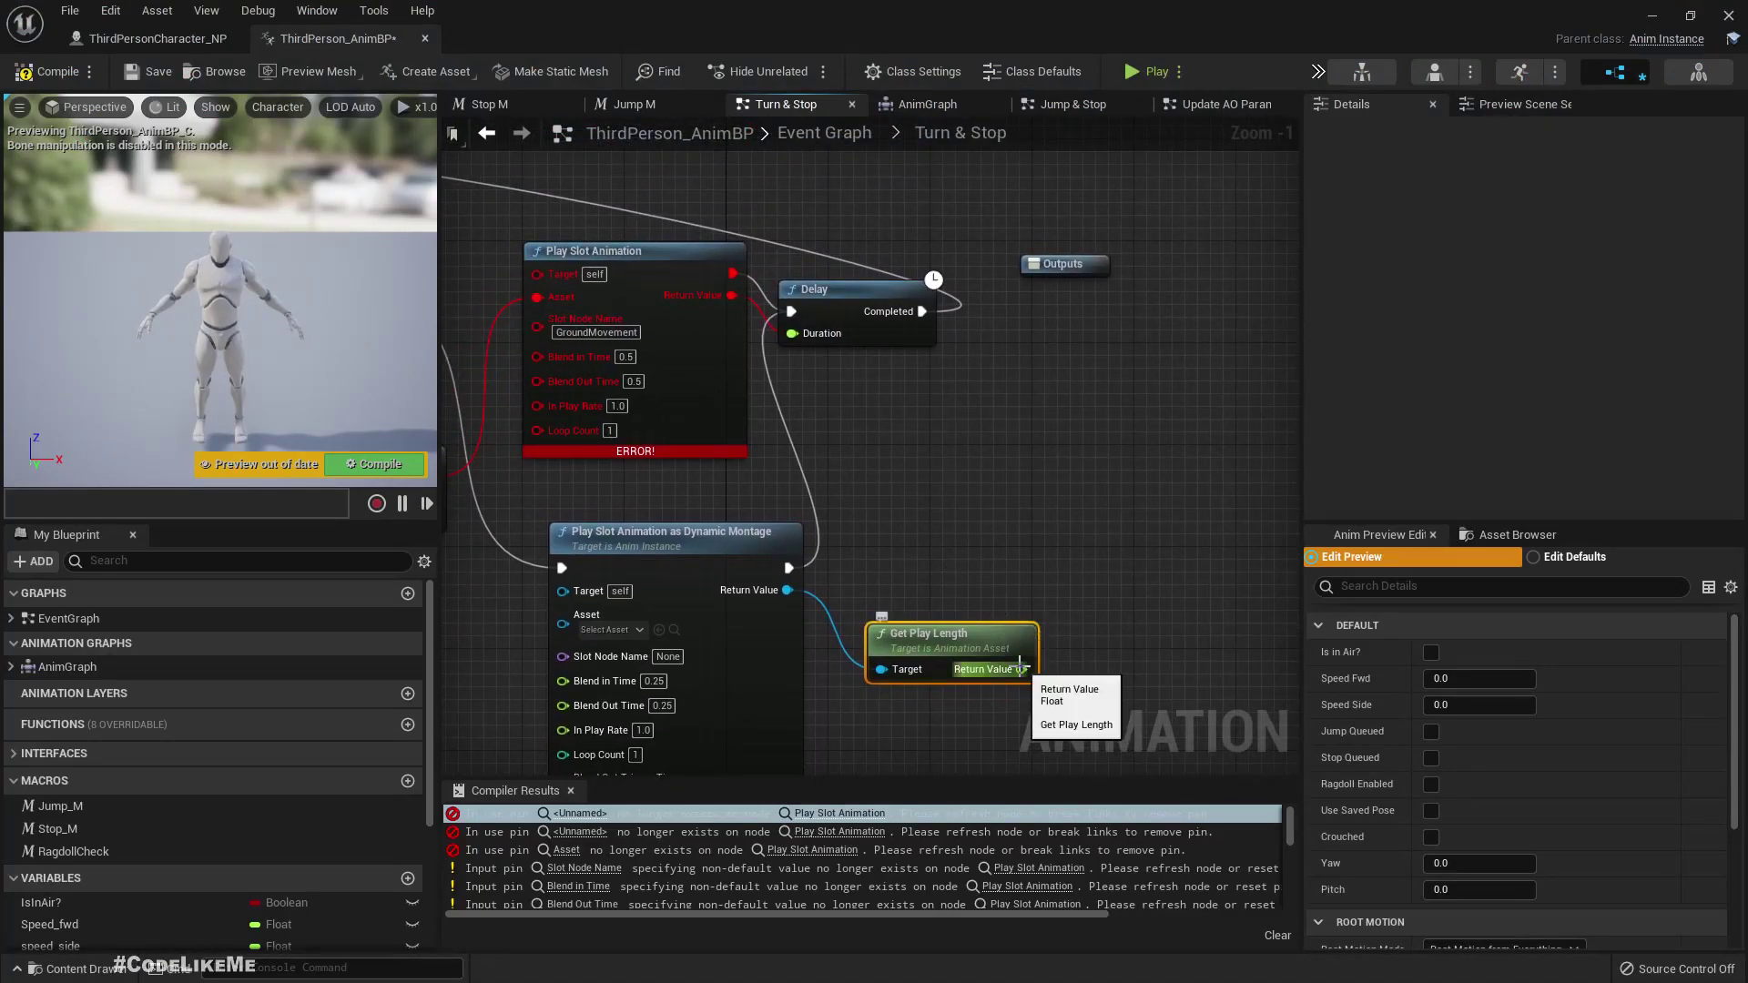
{"action": "left_click_drag", "start_coordinate": [1022, 670], "coordinate": [792, 334]}
{"action": "right_click_drag", "start_coordinate": [896, 442], "coordinate": [1145, 408]}
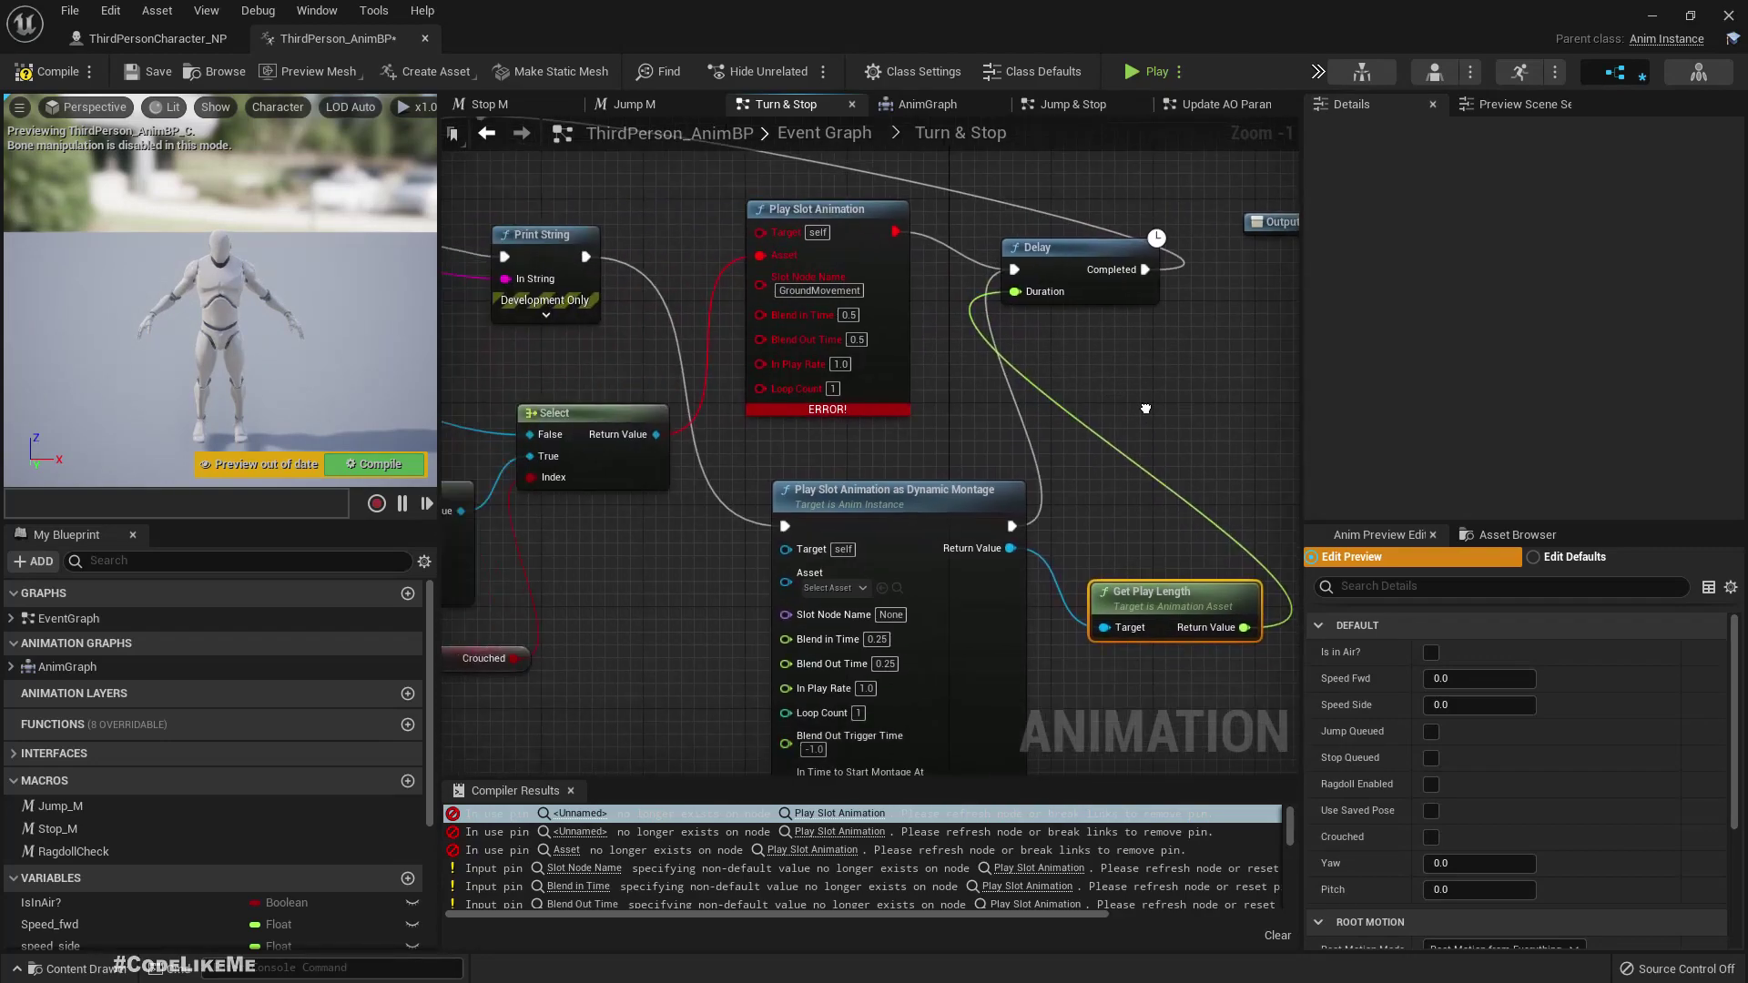
Step: Set the montage's Slot Node Name to GroundMovement and its blend times to 0.5
{"action": "left_click", "coordinate": [821, 289]}
{"action": "left_click", "coordinate": [890, 615]}
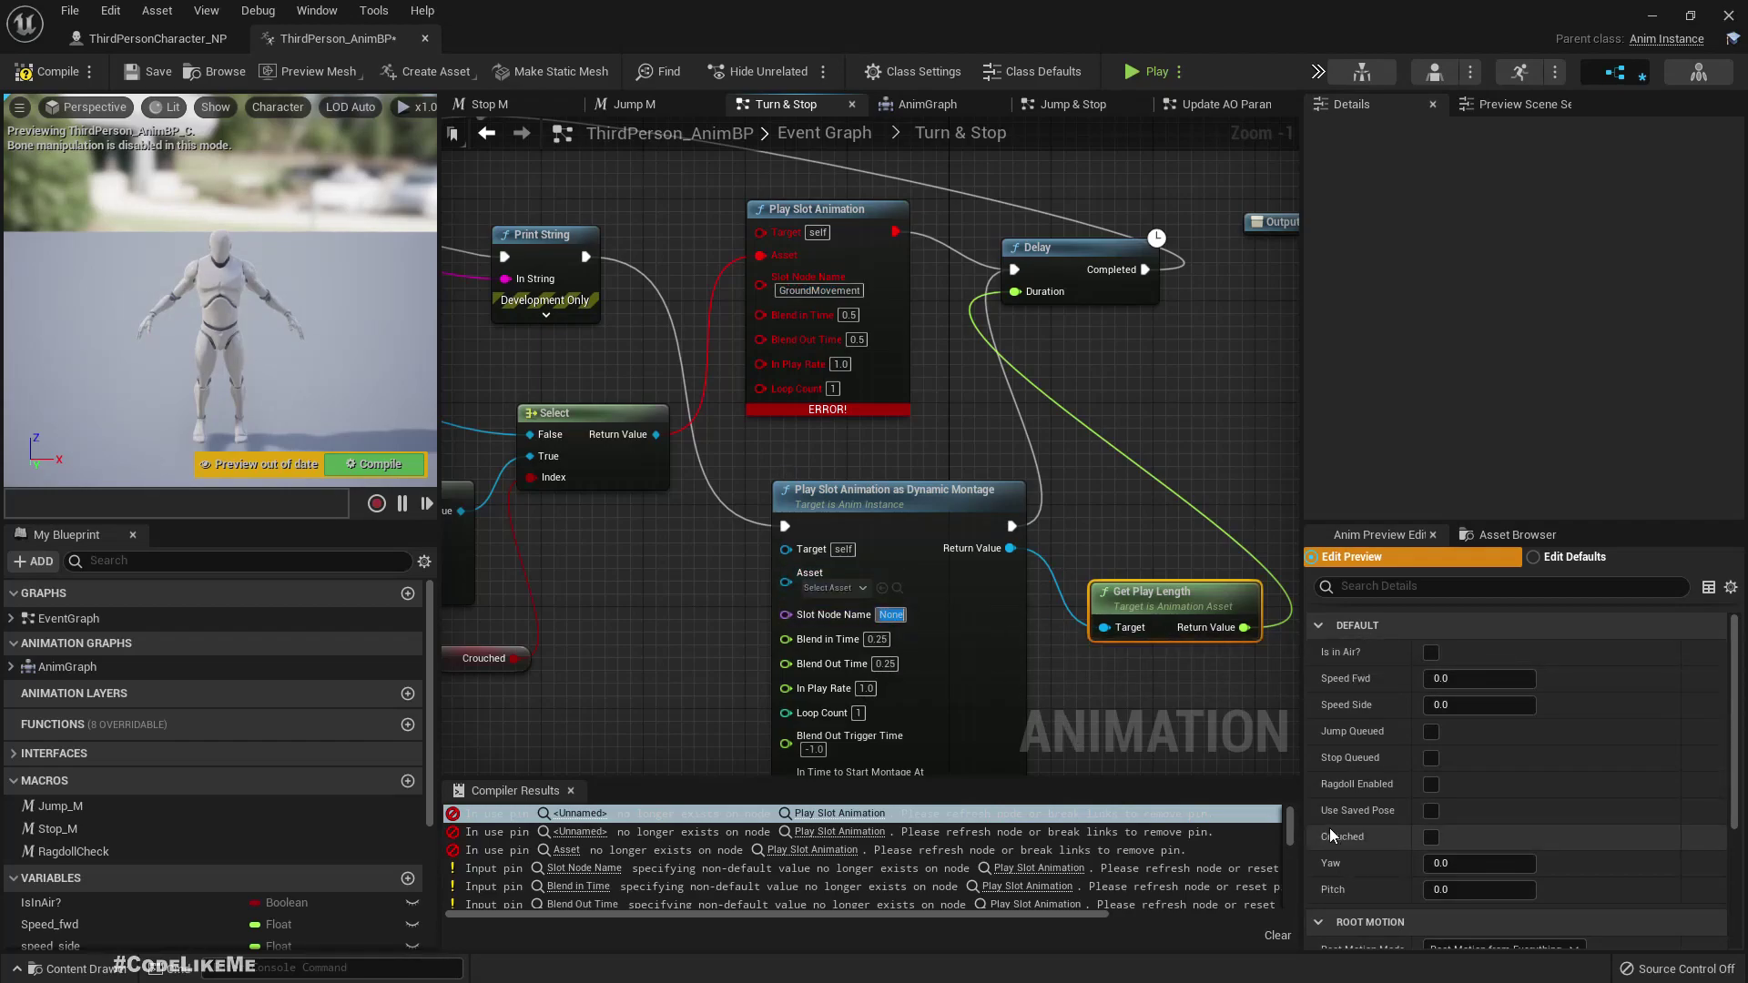
{"action": "type", "text": "GroundMovement"}
{"action": "key", "text": "Return"}
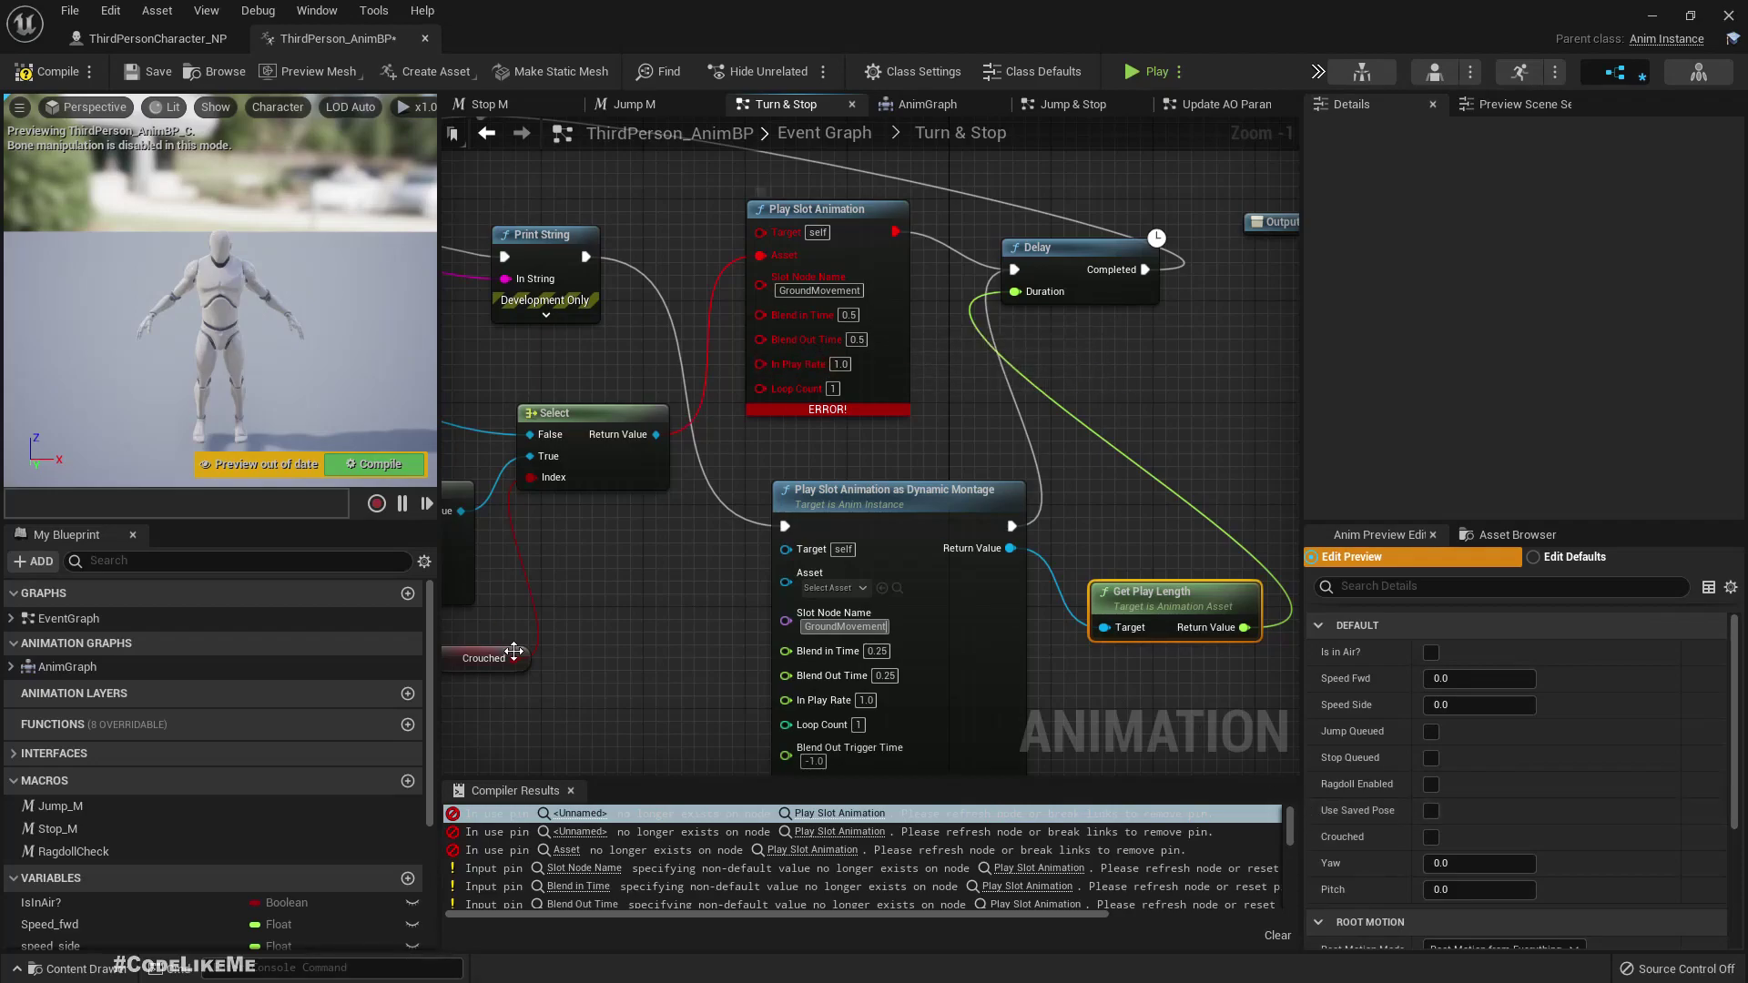
{"action": "right_click_drag", "start_coordinate": [514, 651], "coordinate": [488, 579]}
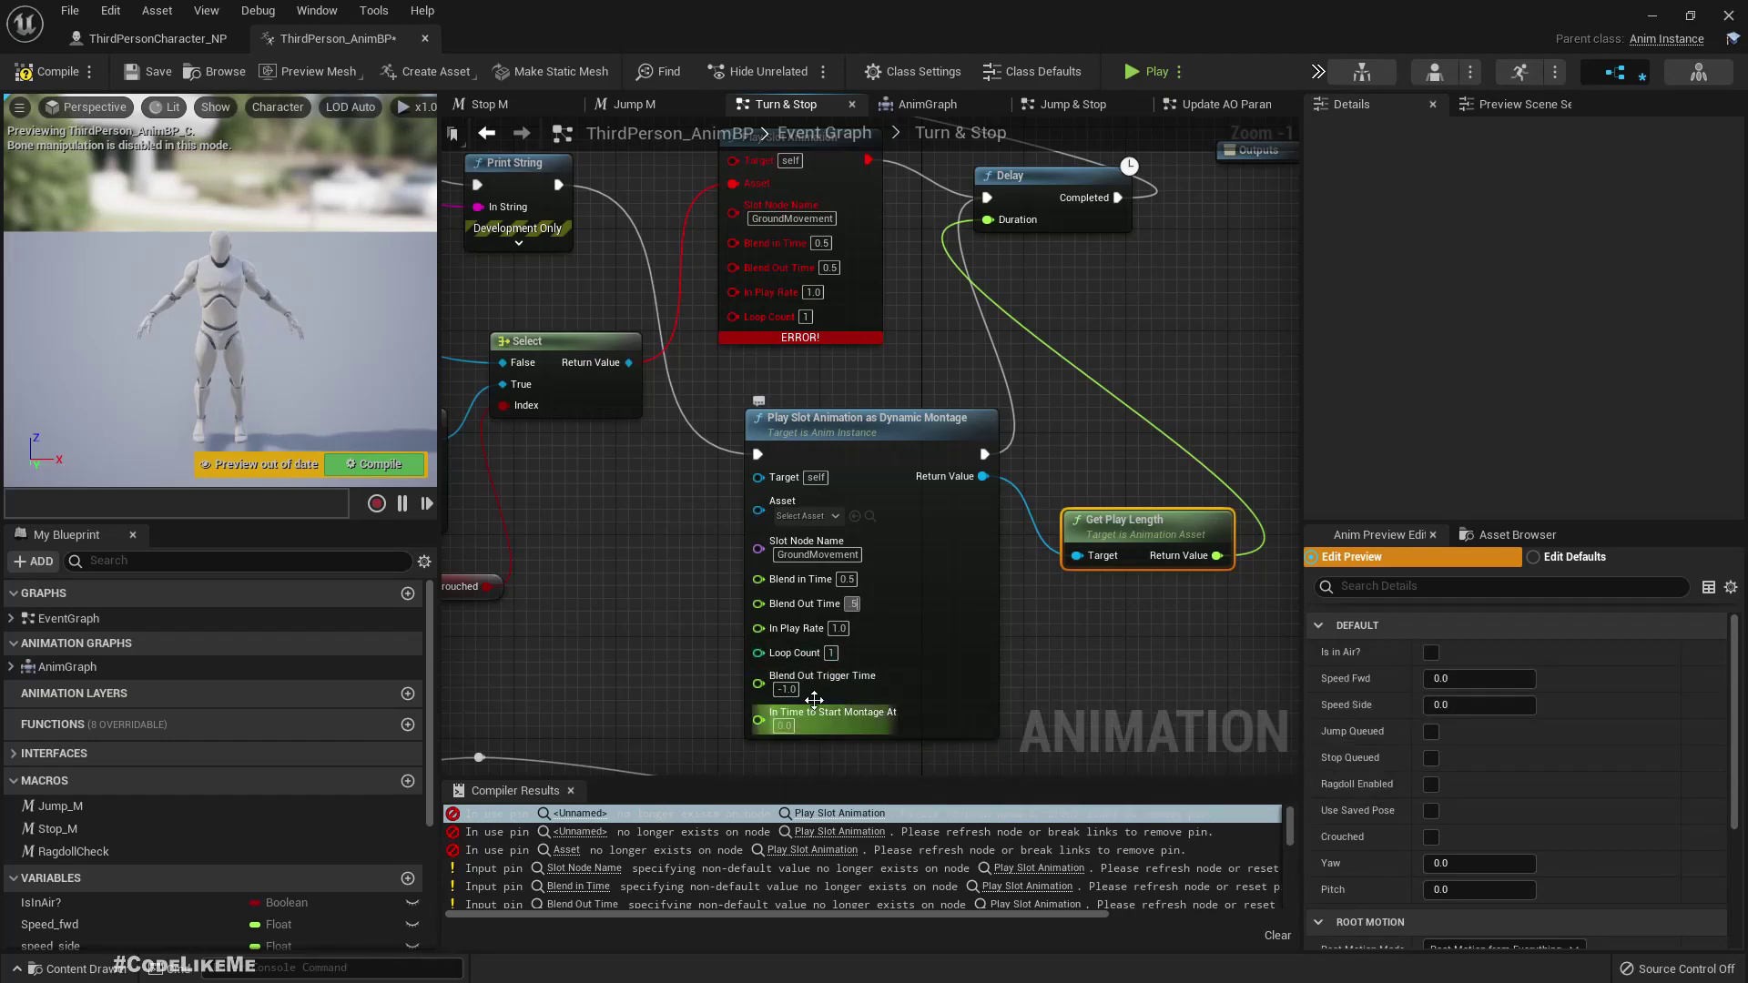
{"action": "left_click", "coordinate": [784, 724]}
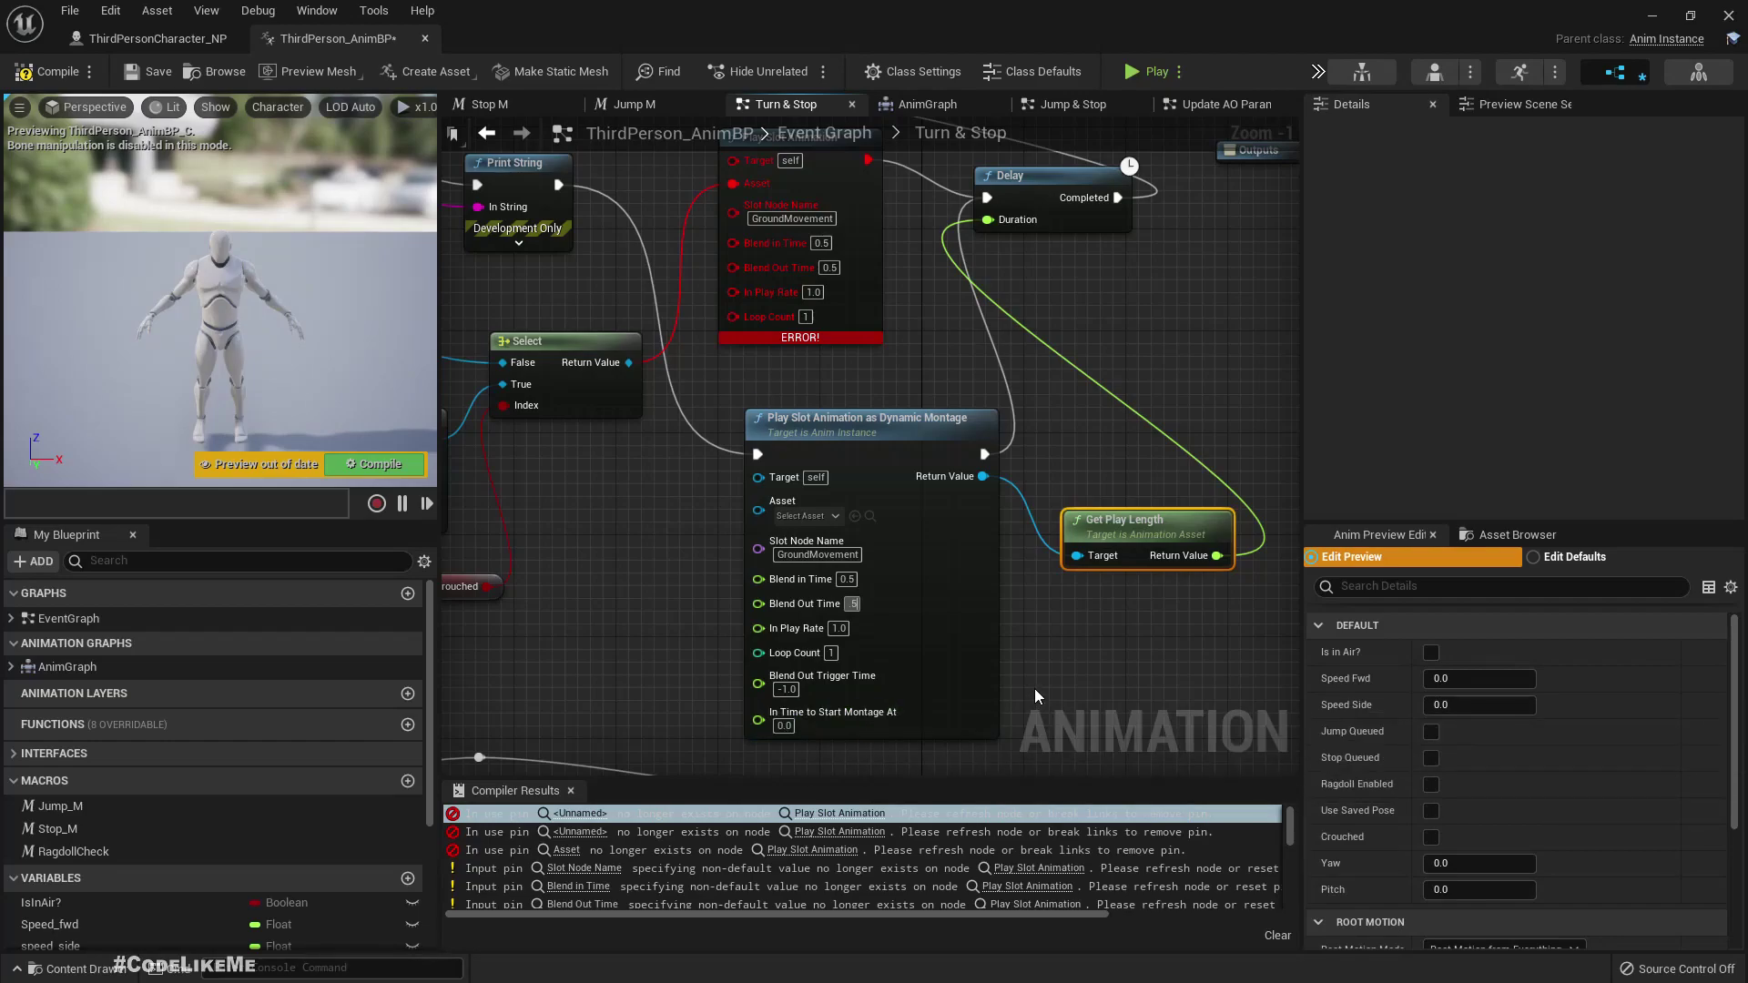
Step: Wire the Select result into the montage's Asset and delete the broken Play Slot Animation node
{"action": "right_click_drag", "start_coordinate": [681, 471], "coordinate": [824, 510]}
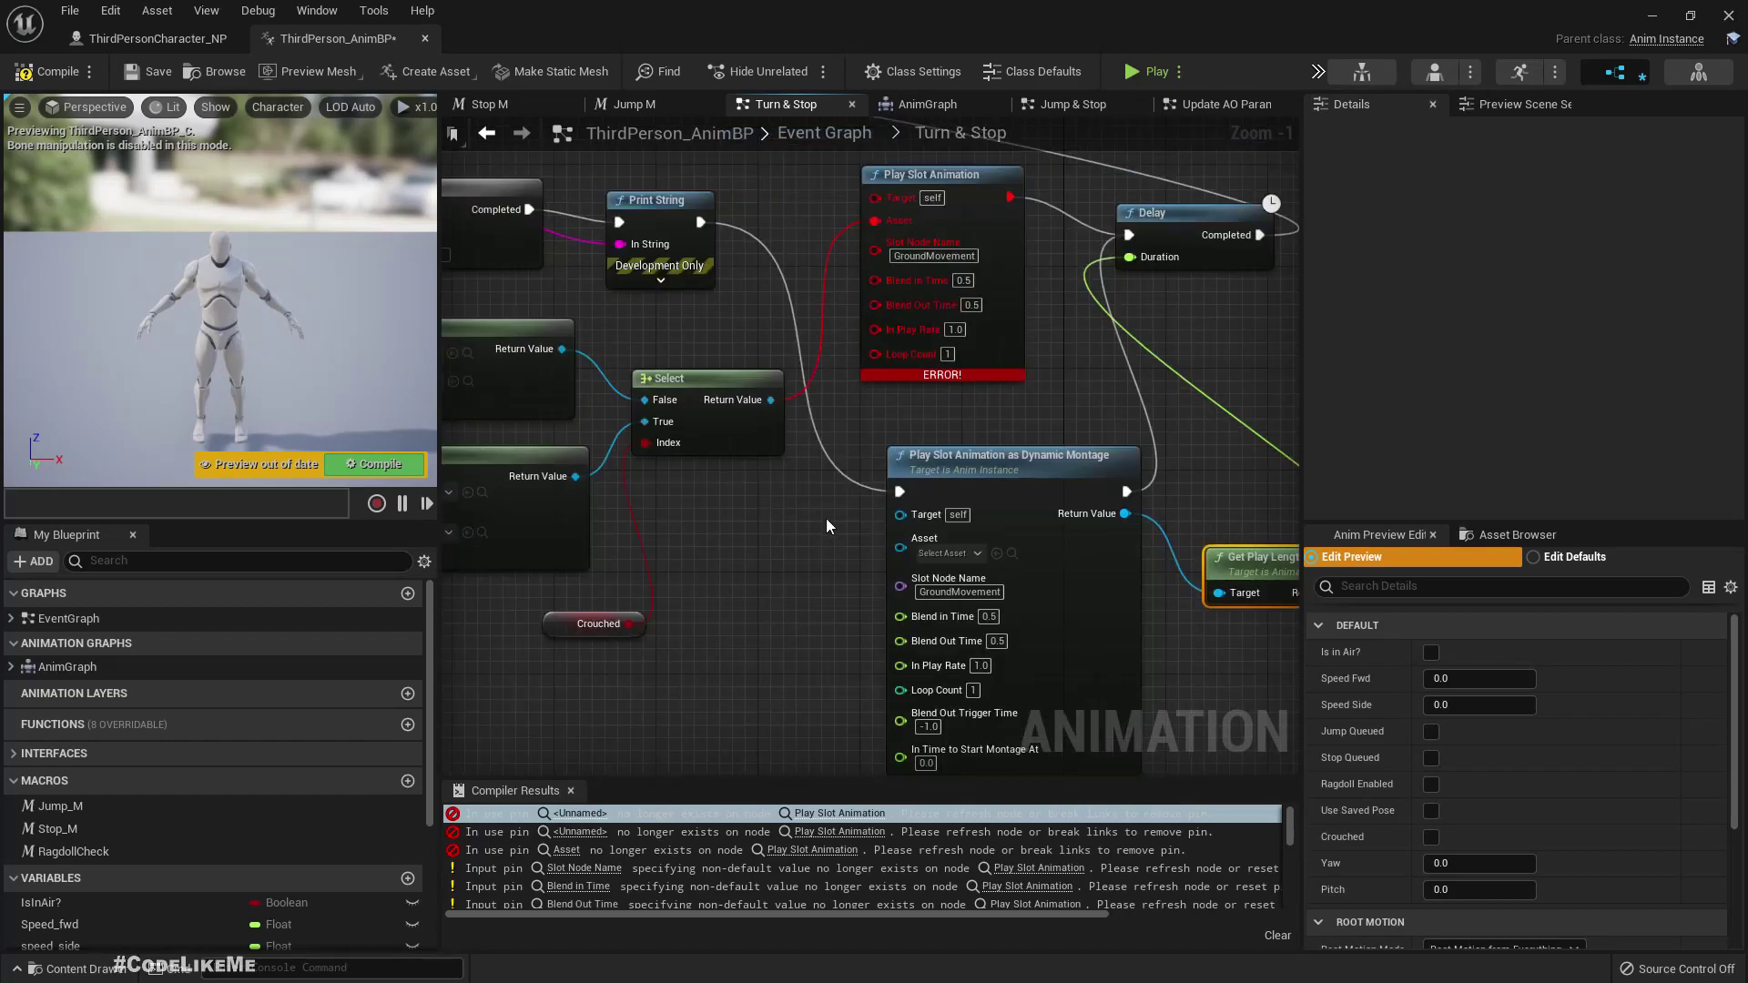
{"action": "mouse_move", "coordinate": [767, 406]}
{"action": "left_mouse_down"}
{"action": "mouse_move", "coordinate": [808, 534]}
{"action": "mouse_move", "coordinate": [899, 552]}
{"action": "left_mouse_up"}
{"action": "right_click_drag", "start_coordinate": [832, 643], "coordinate": [713, 684]}
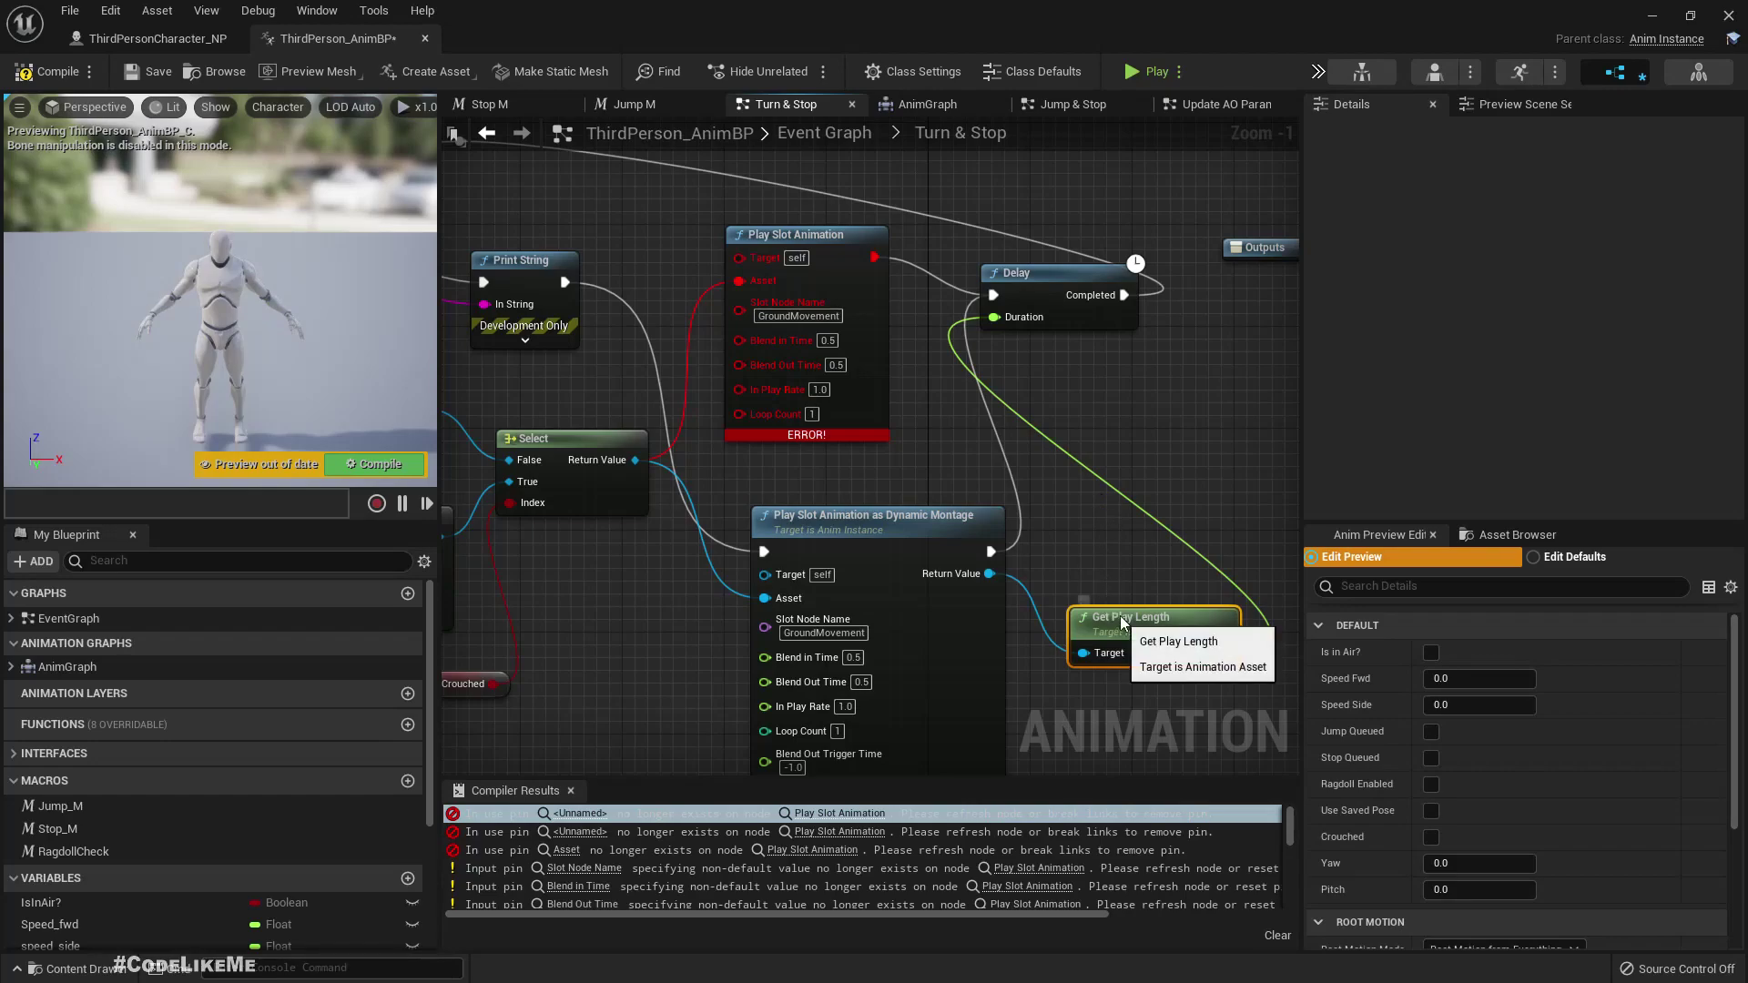
{"action": "left_click_drag", "start_coordinate": [1123, 612], "coordinate": [1118, 533]}
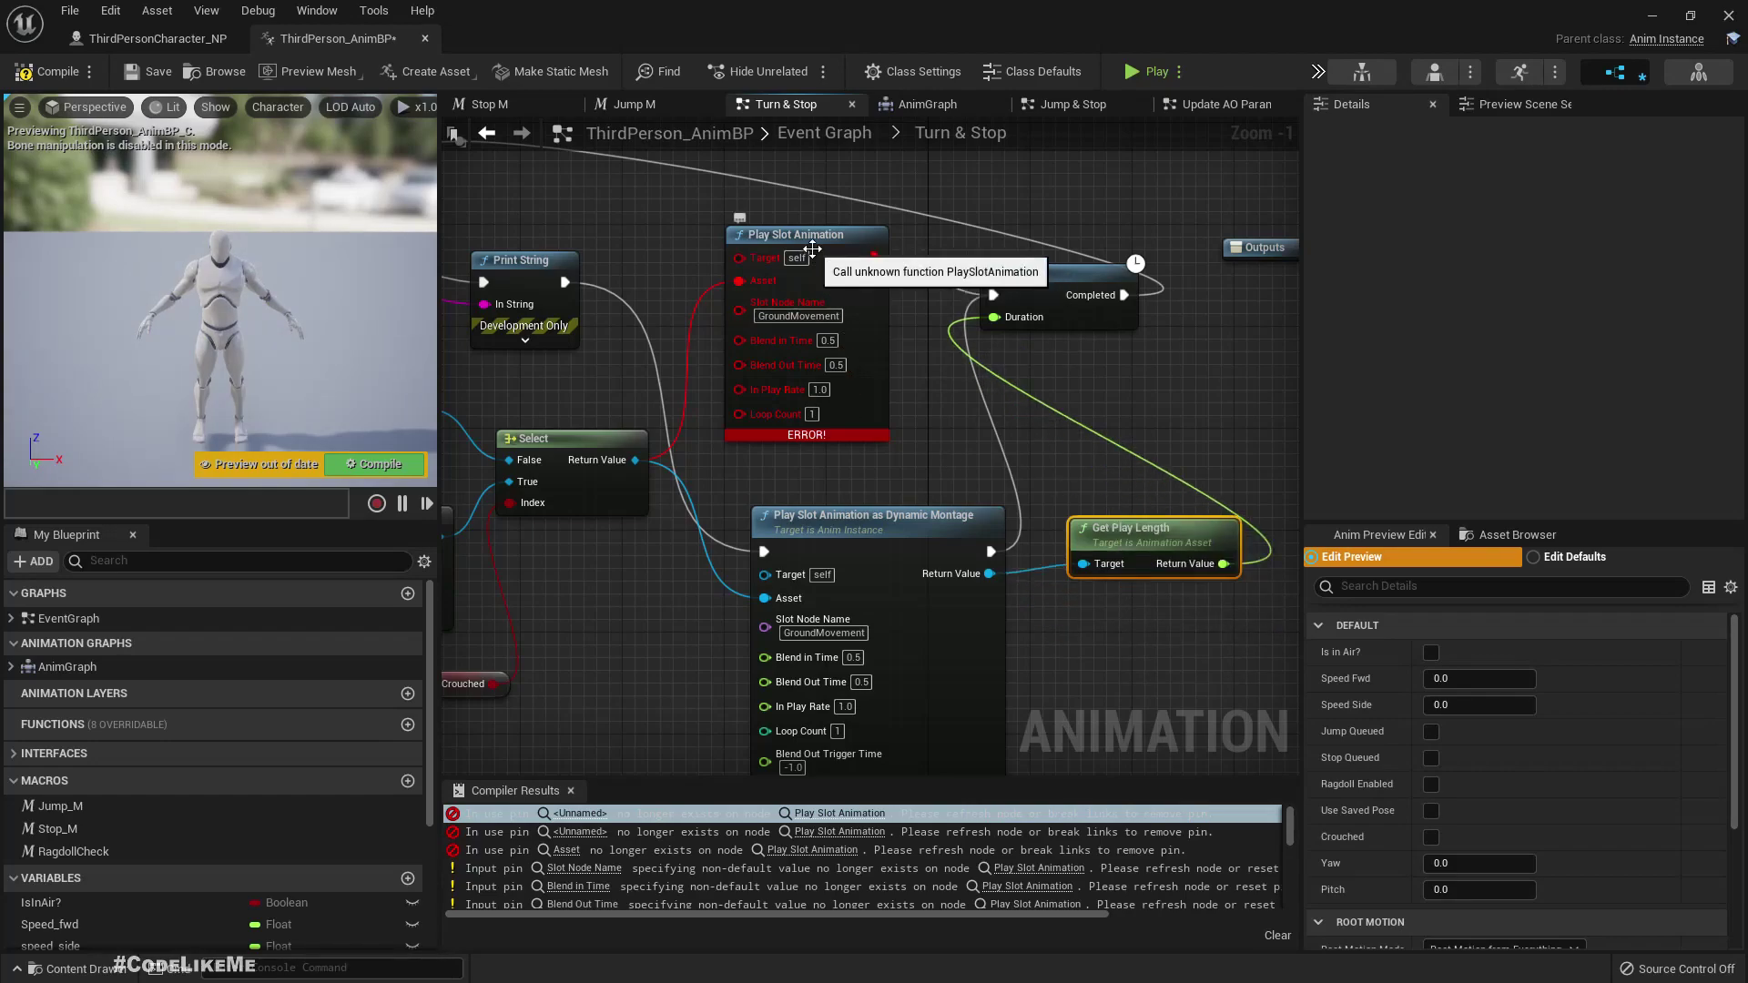
{"action": "key", "text": "Delete"}
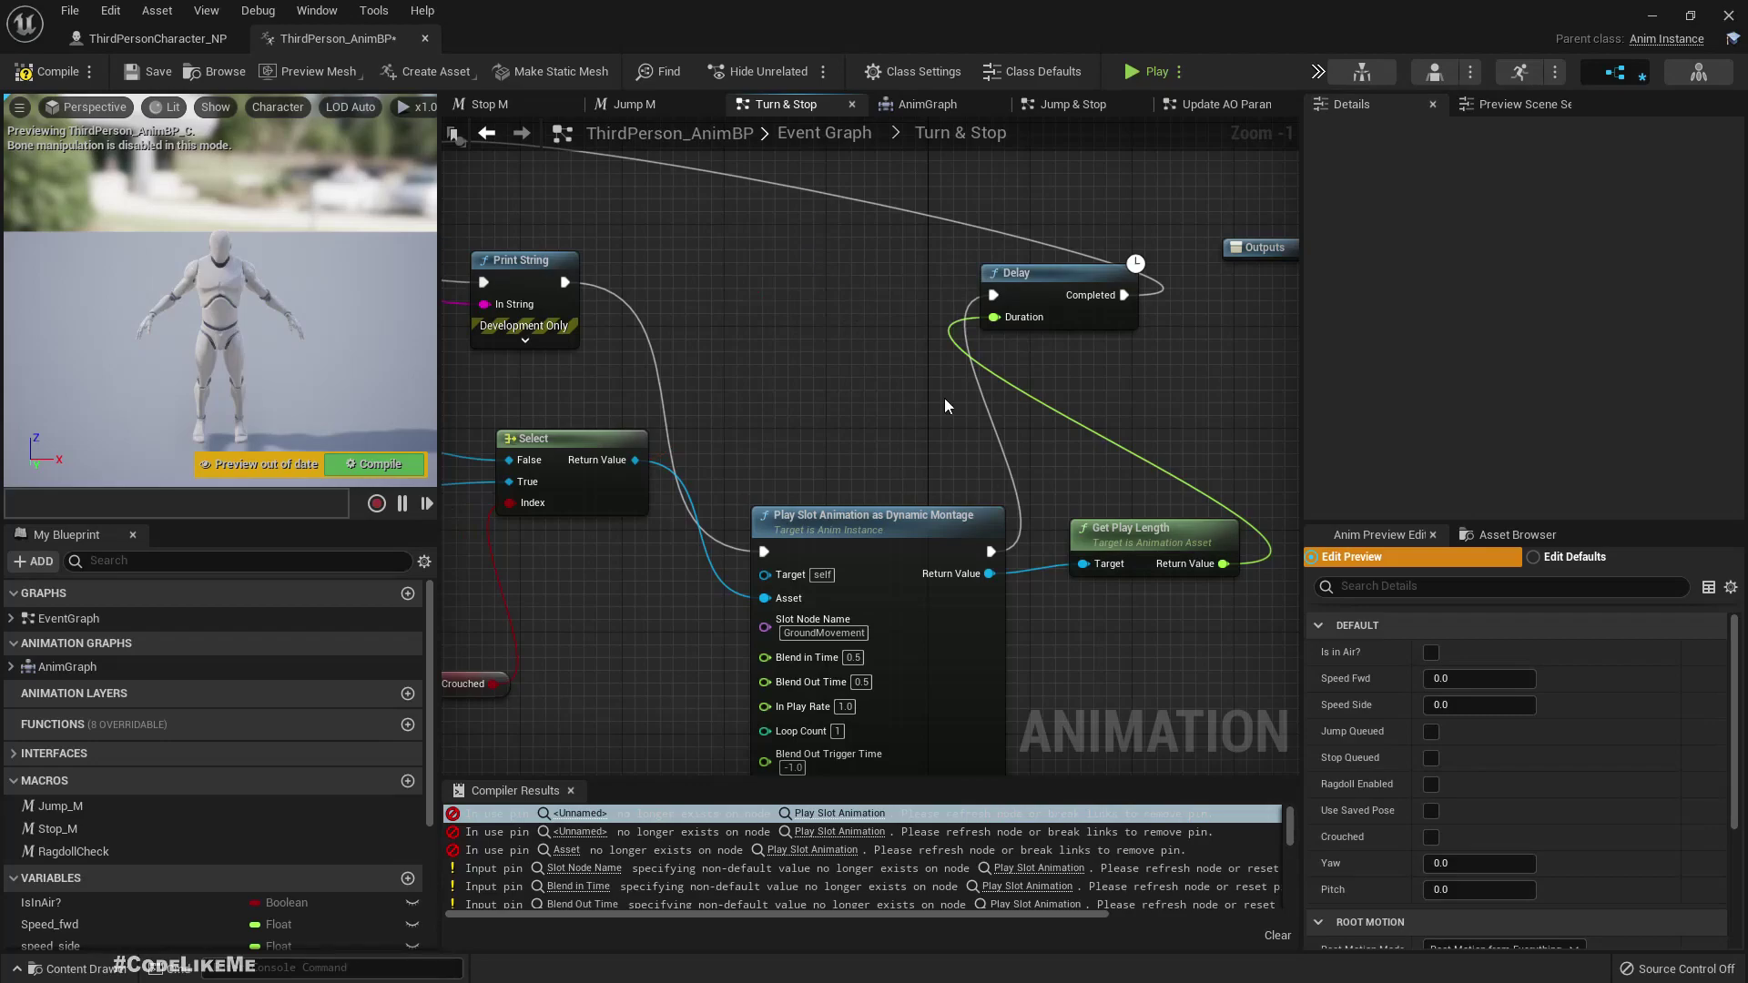
{"action": "scroll", "coordinate": [1016, 405], "scroll_direction": "down", "scroll_amount": 2}
{"action": "scroll", "coordinate": [837, 275], "scroll_direction": "down", "scroll_amount": 1}
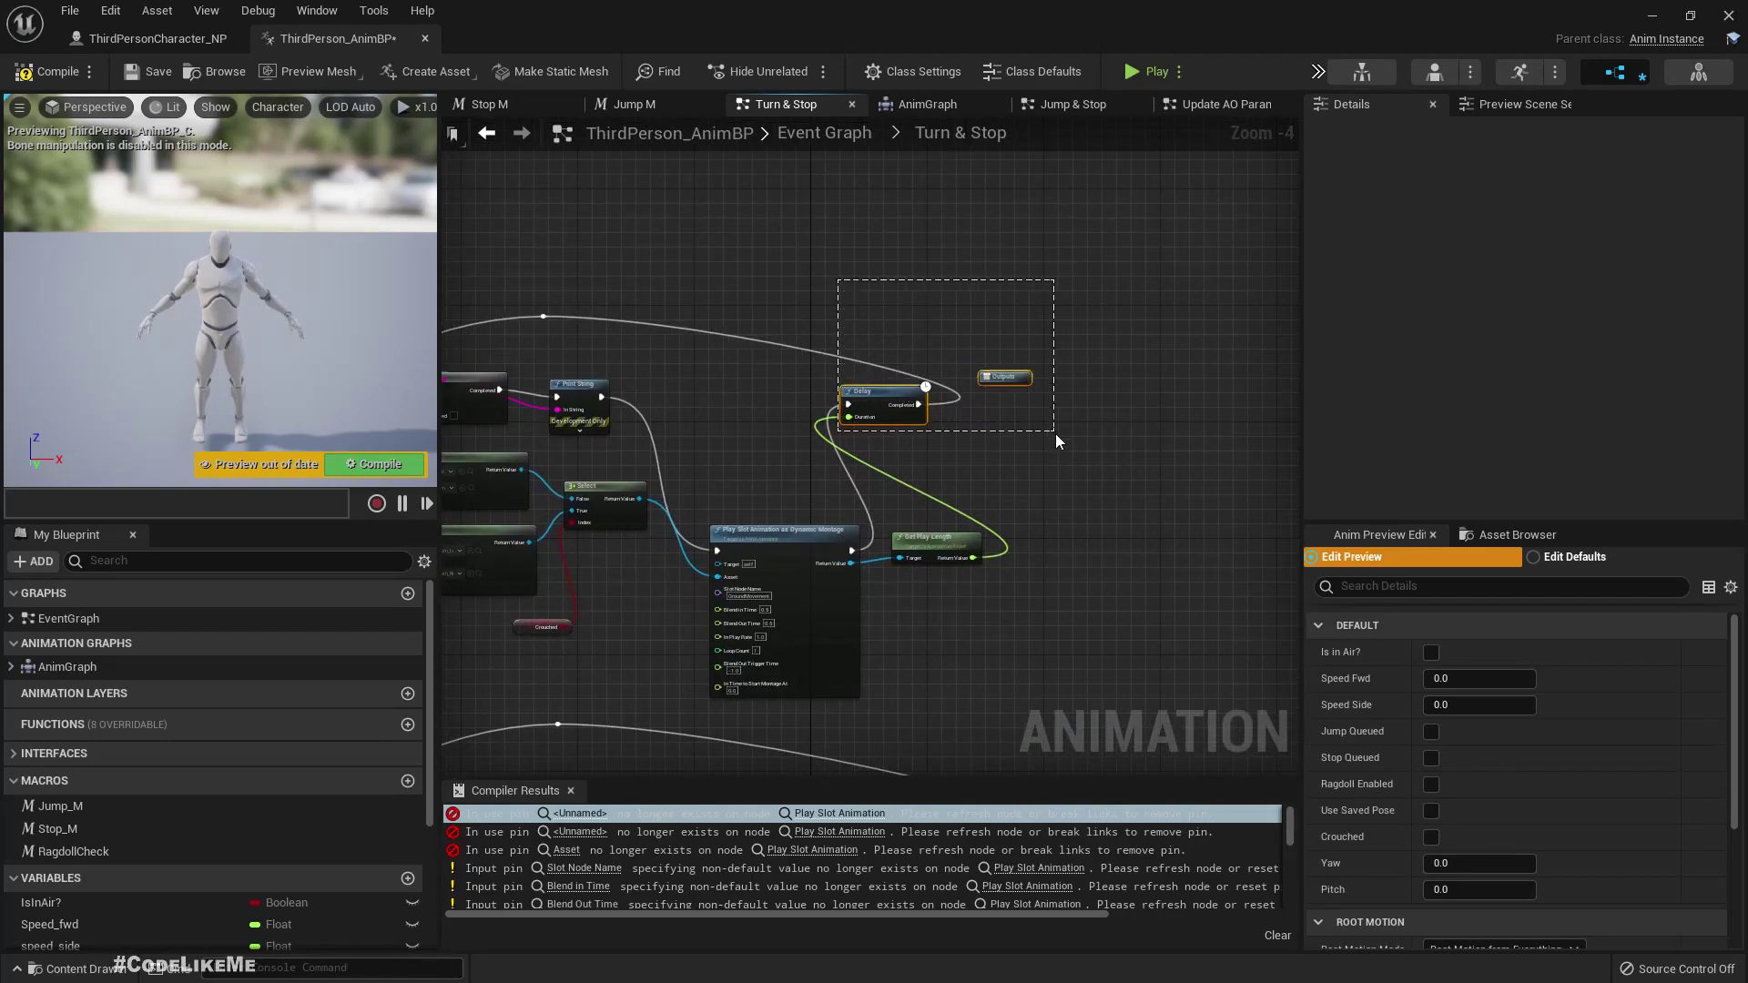
Step: Tidy the Delay and Outputs nodes and select the montage and Get Play Length nodes
{"action": "left_click_drag", "start_coordinate": [1056, 433], "coordinate": [1056, 433]}
{"action": "left_click_drag", "start_coordinate": [890, 397], "coordinate": [1090, 381]}
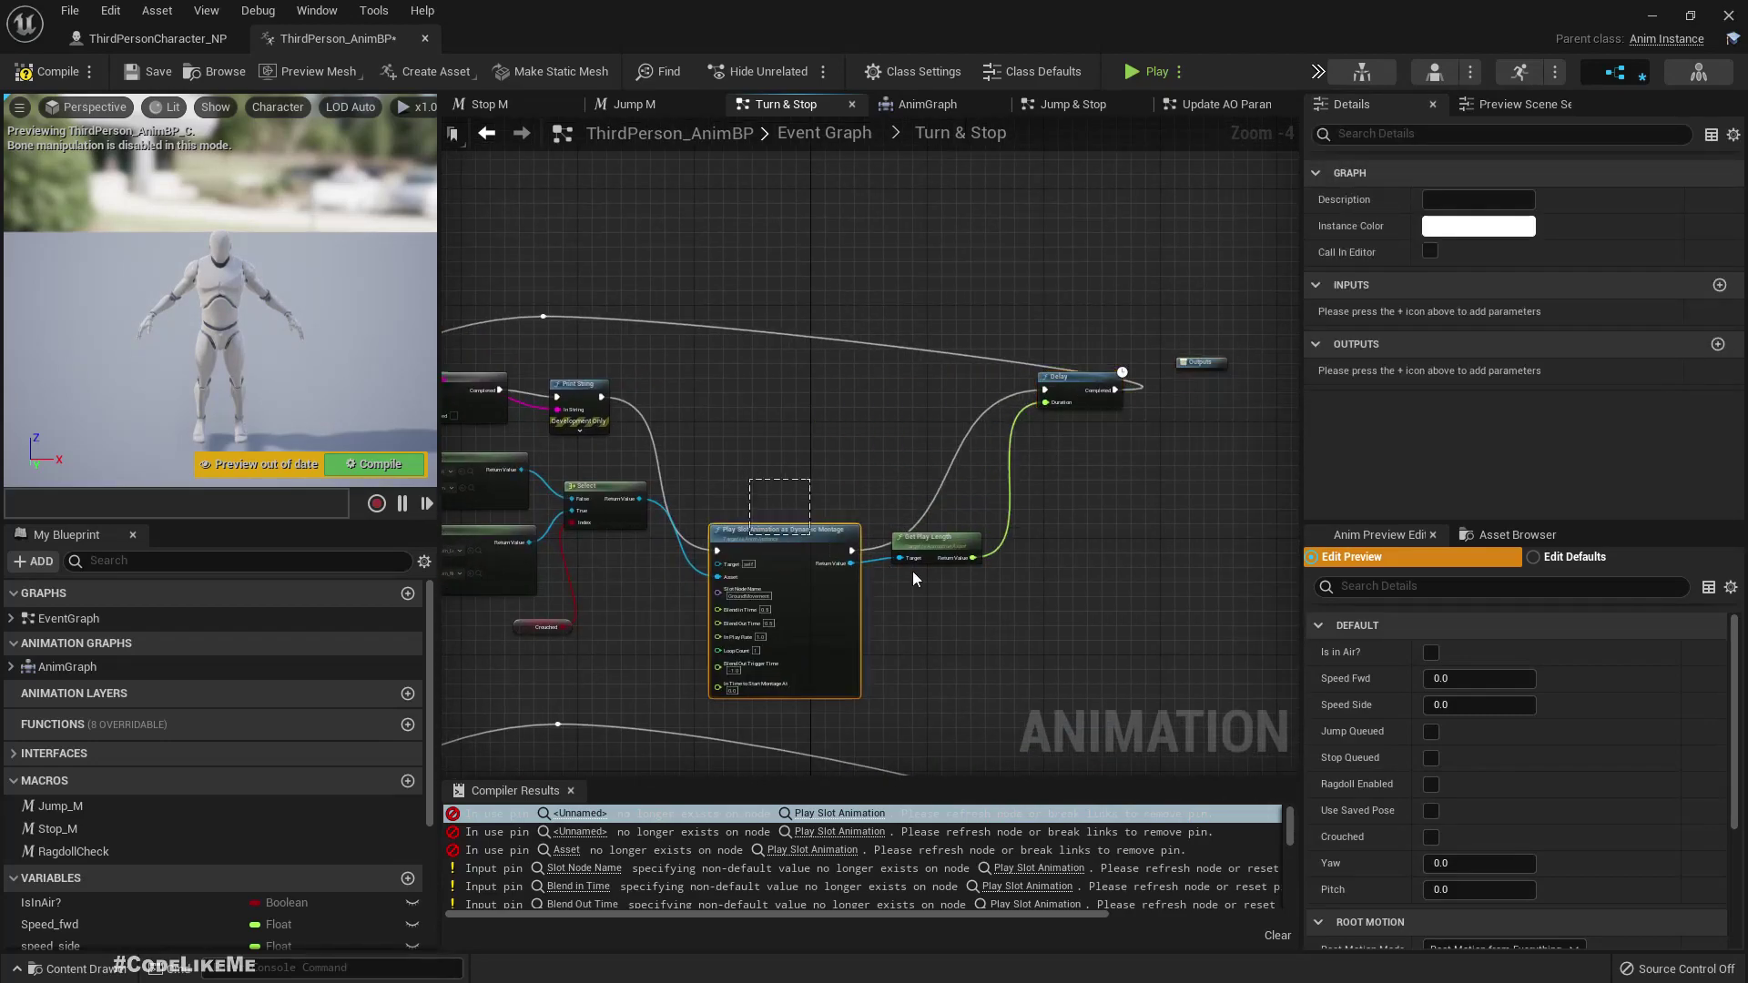
{"action": "left_click_drag", "start_coordinate": [917, 572], "coordinate": [919, 572]}
{"action": "right_click_drag", "start_coordinate": [916, 573], "coordinate": [822, 418]}
{"action": "scroll", "coordinate": [952, 463], "scroll_direction": "up", "scroll_amount": 4}
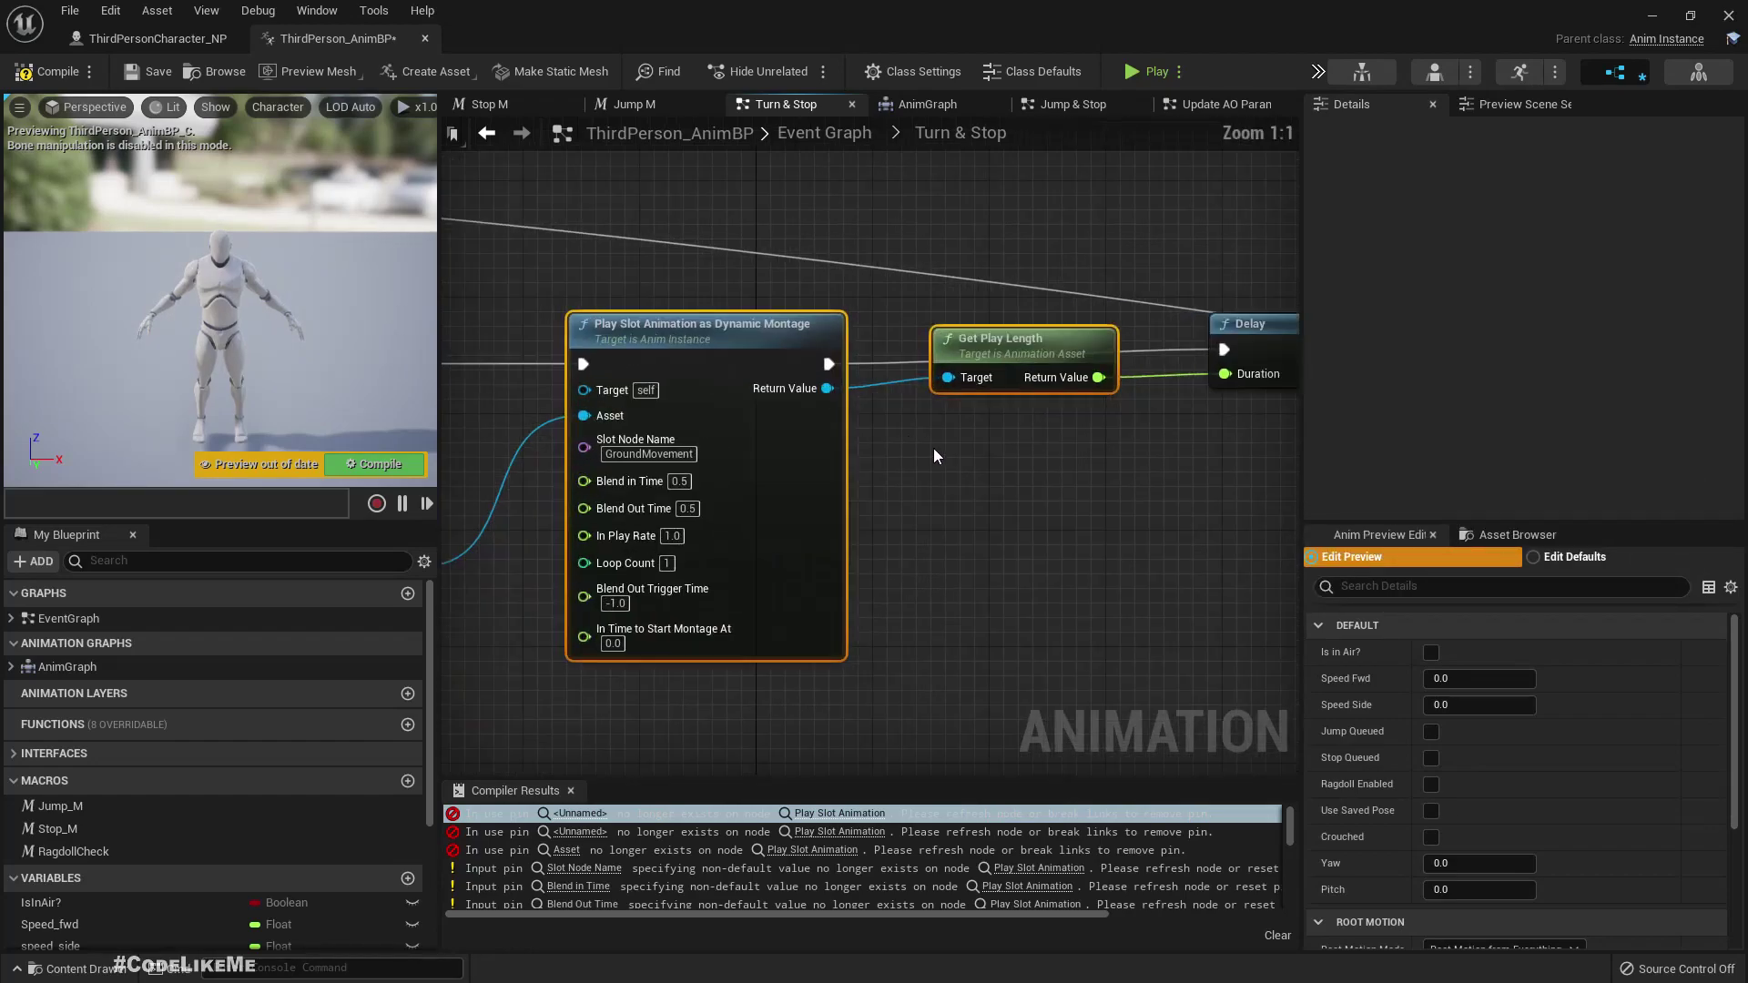
{"action": "scroll", "coordinate": [1004, 567], "scroll_direction": "down", "scroll_amount": 3}
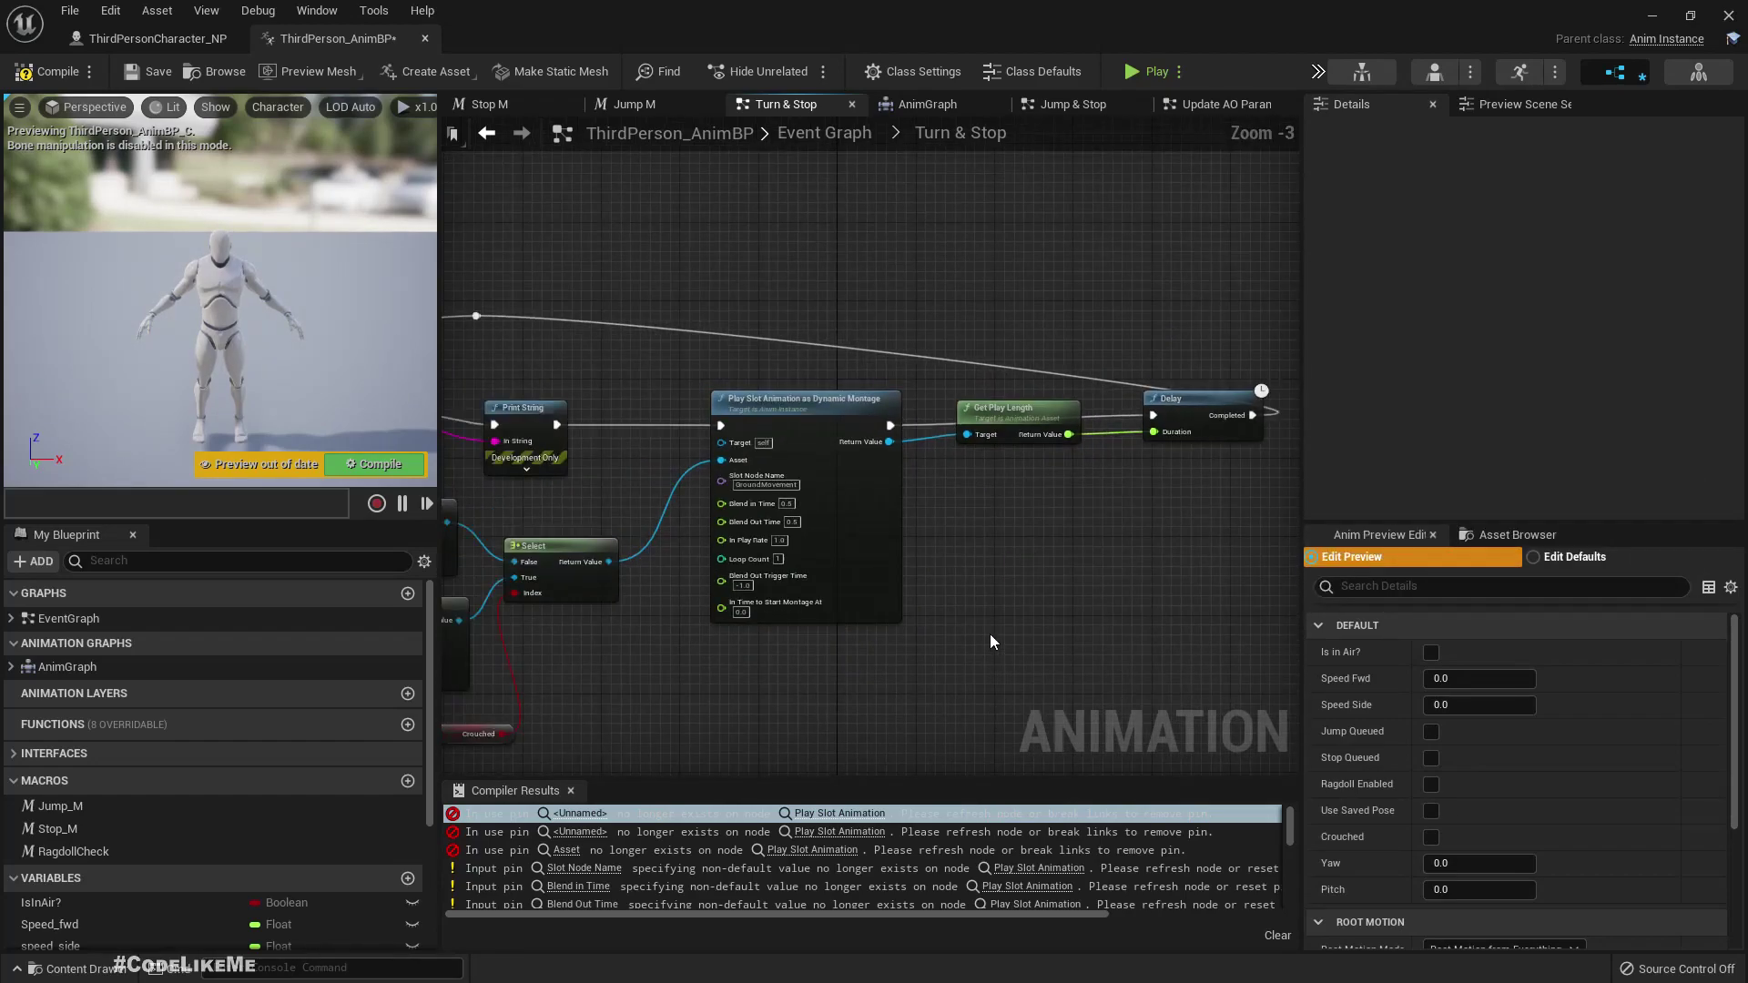
{"action": "right_click_drag", "start_coordinate": [991, 641], "coordinate": [935, 467]}
{"action": "scroll", "coordinate": [770, 398], "scroll_direction": "up", "scroll_amount": 2}
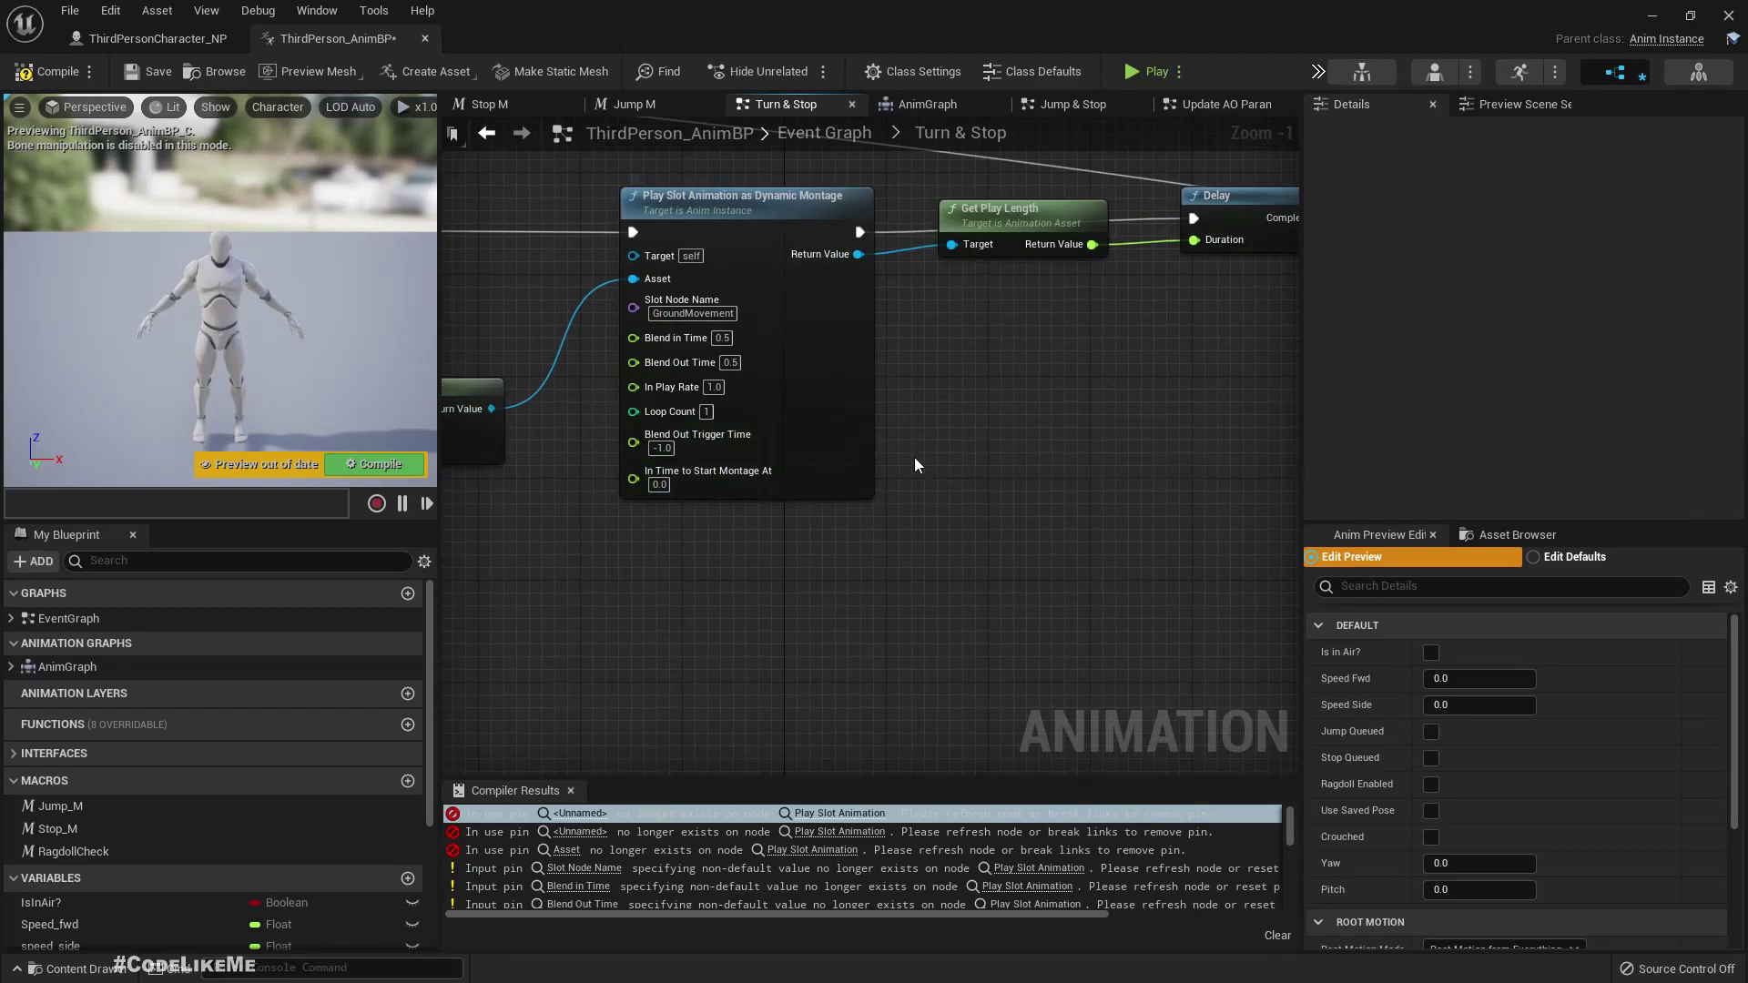
{"action": "left_click_drag", "start_coordinate": [806, 269], "coordinate": [807, 258]}
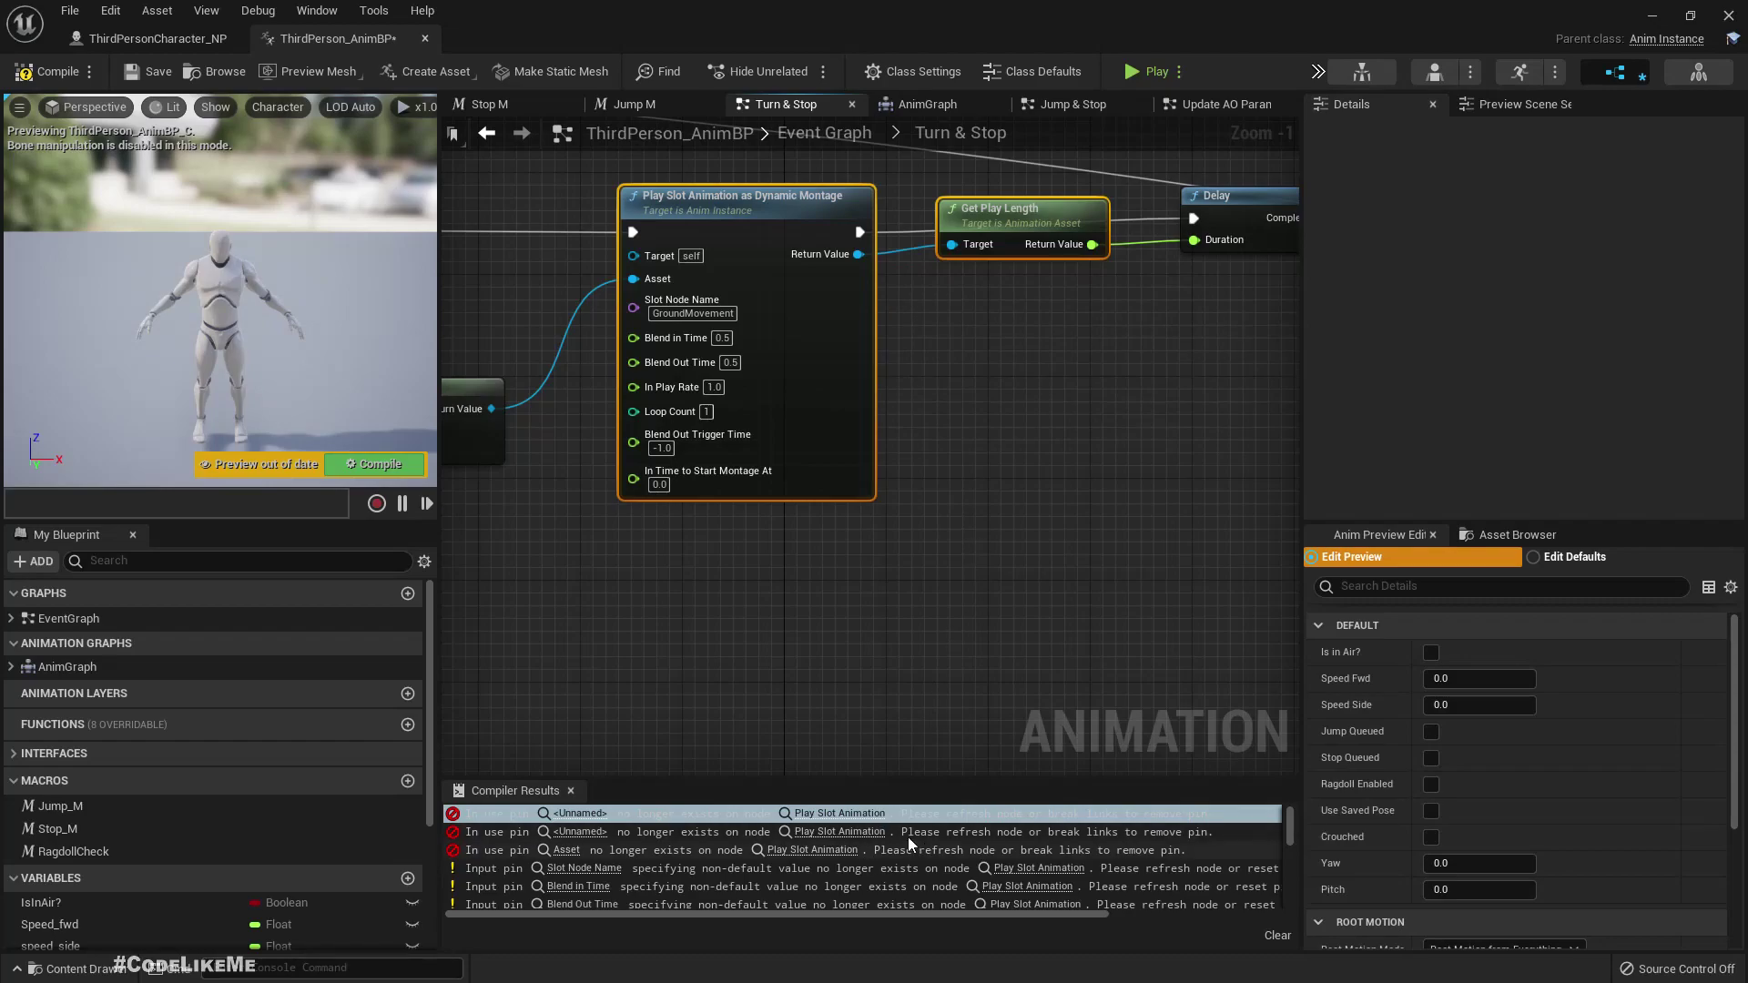
Step: Jump to the erroring Play Slot Animation node and place the replacement nodes beside it
{"action": "left_click", "coordinate": [835, 837]}
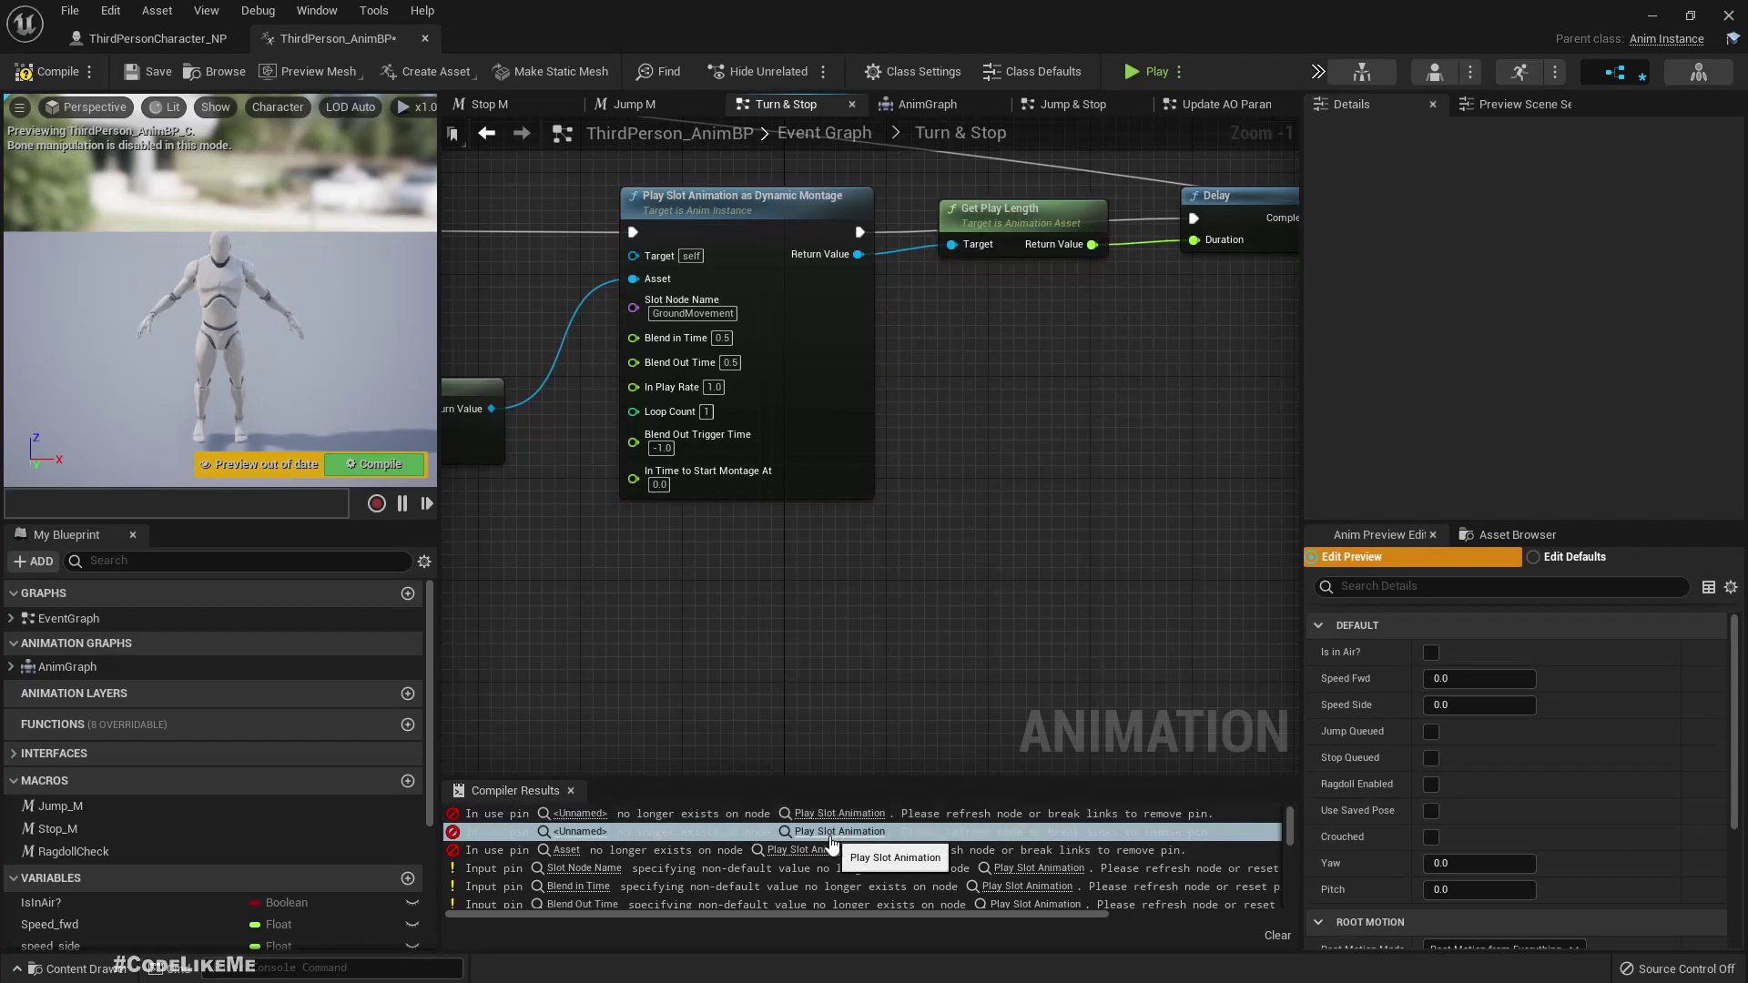
{"action": "scroll", "coordinate": [755, 720], "scroll_direction": "down", "scroll_amount": 4}
{"action": "scroll", "coordinate": [774, 444], "scroll_direction": "up", "scroll_amount": 2}
{"action": "mouse_move", "coordinate": [774, 445]}
{"action": "right_mouse_down"}
{"action": "mouse_move", "coordinate": [673, 529]}
{"action": "mouse_move", "coordinate": [712, 522]}
{"action": "right_mouse_up"}
{"action": "key", "text": "ctrl+v"}
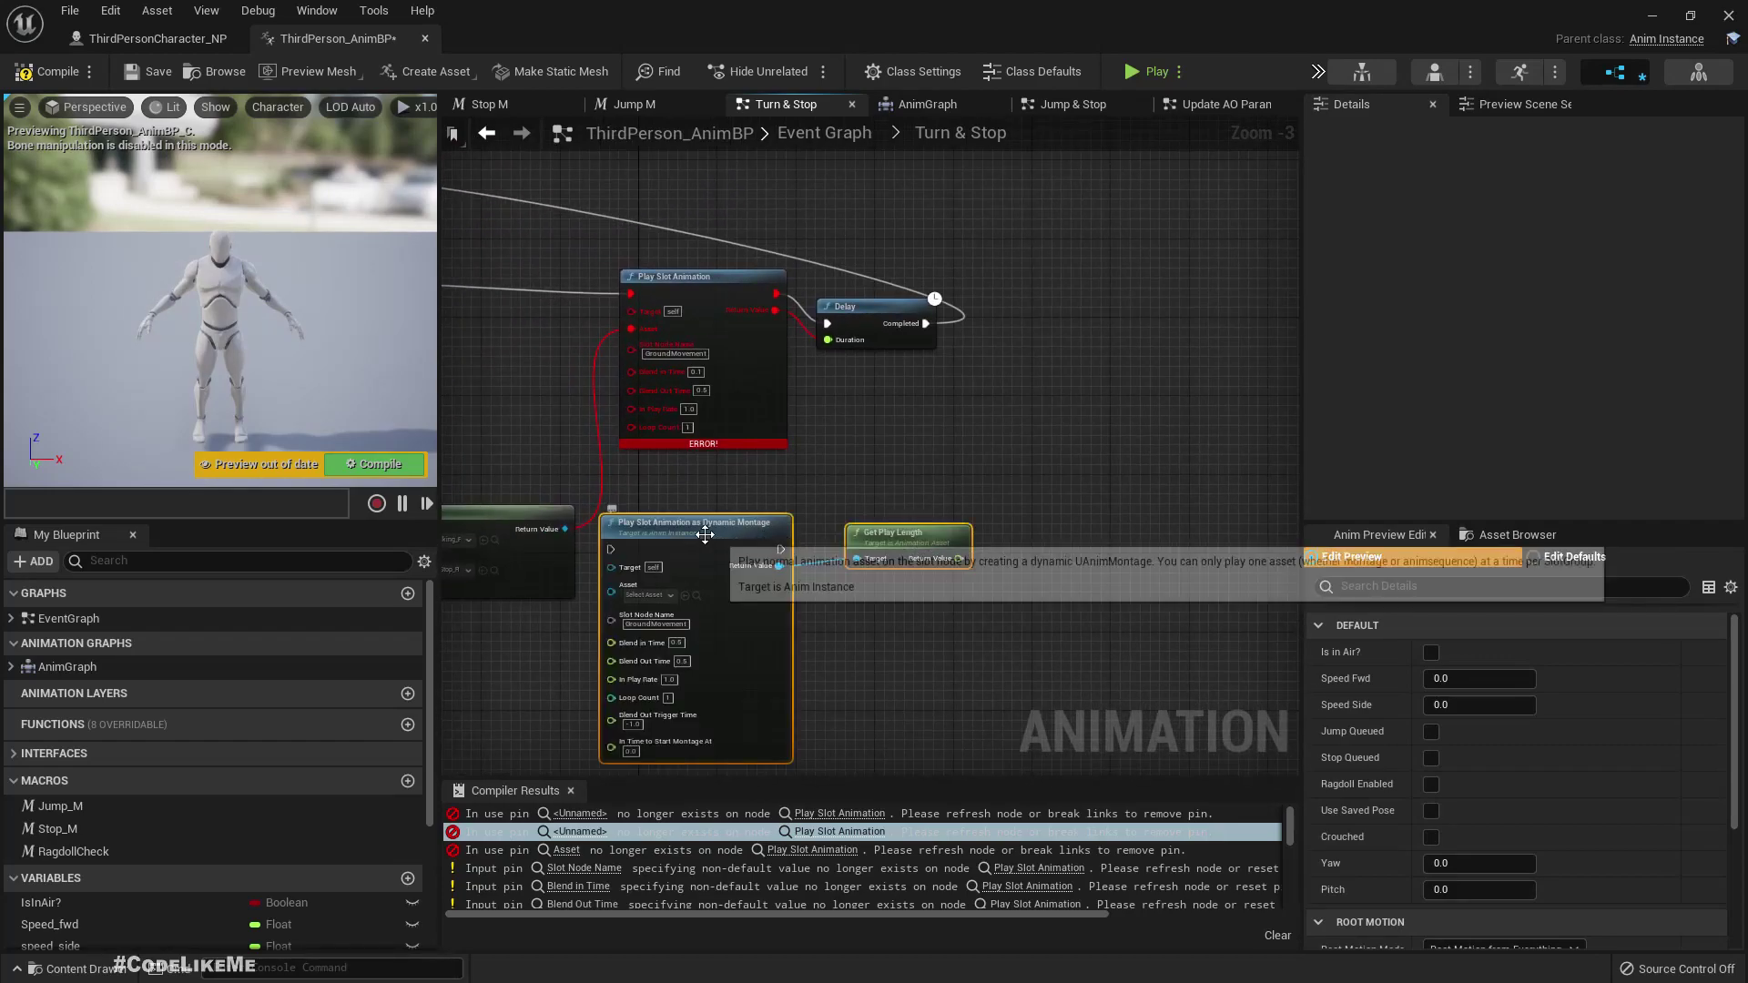
{"action": "left_click_drag", "start_coordinate": [754, 516], "coordinate": [715, 511]}
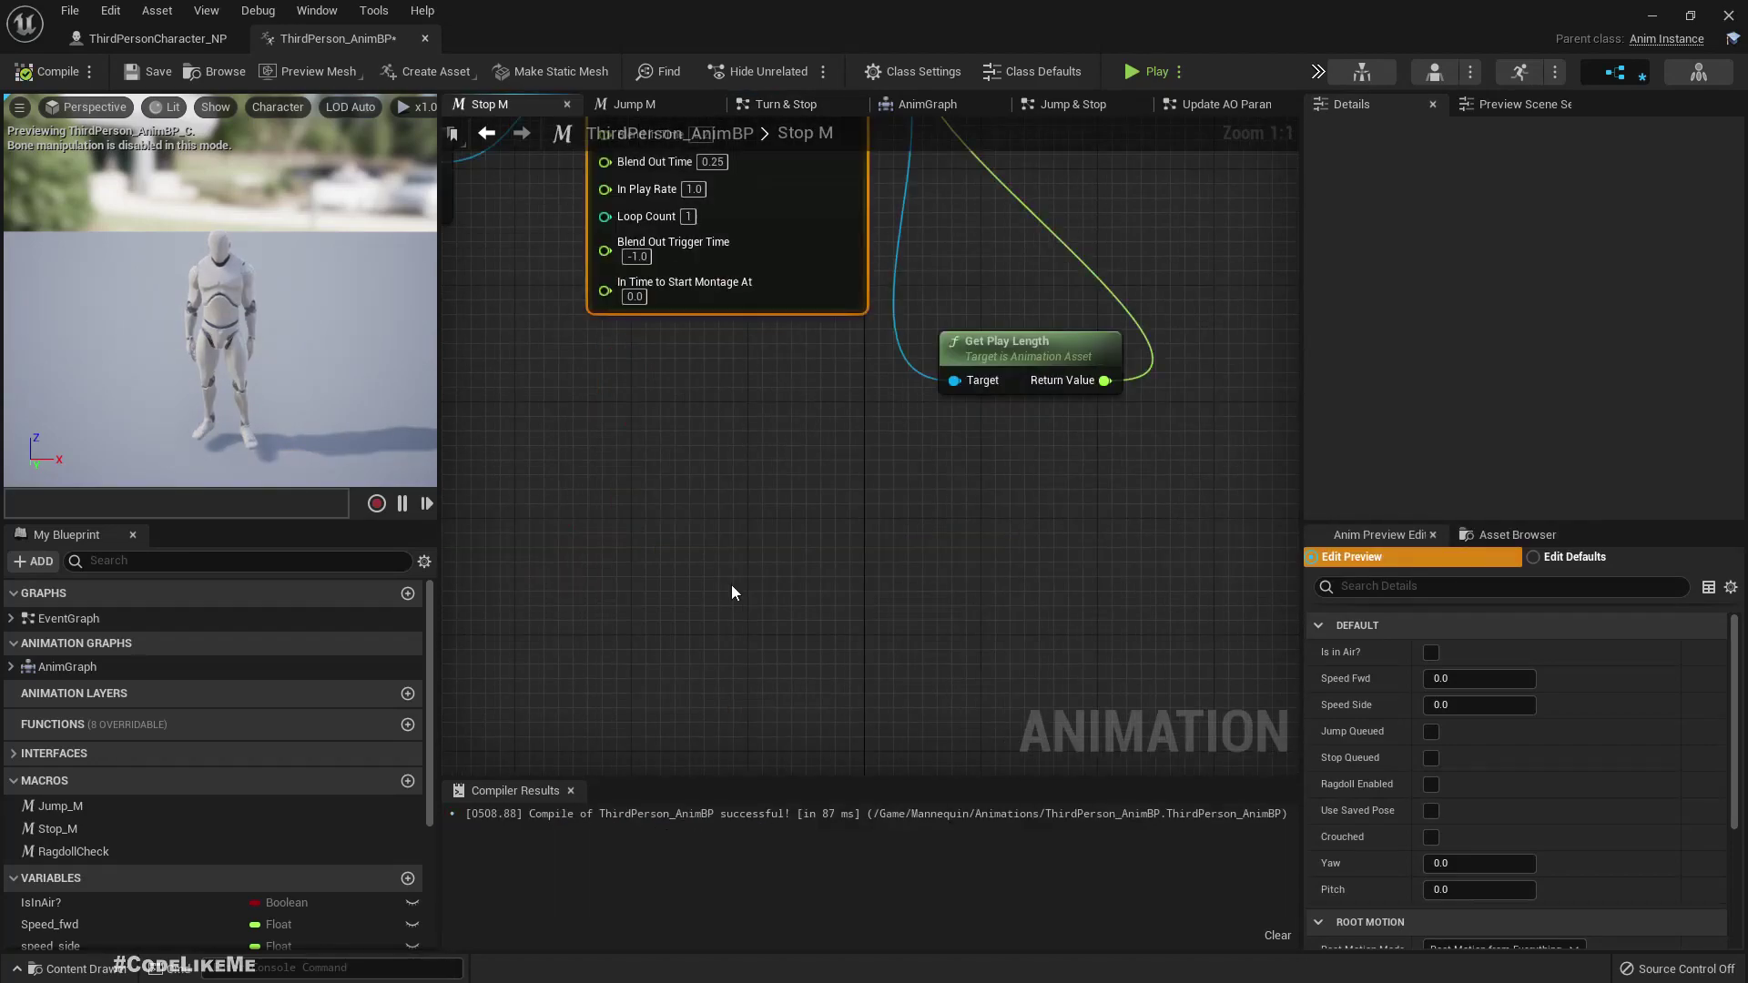
{"action": "scroll", "coordinate": [730, 592], "scroll_direction": "down", "scroll_amount": 4}
{"action": "scroll", "coordinate": [692, 385], "scroll_direction": "up", "scroll_amount": 4}
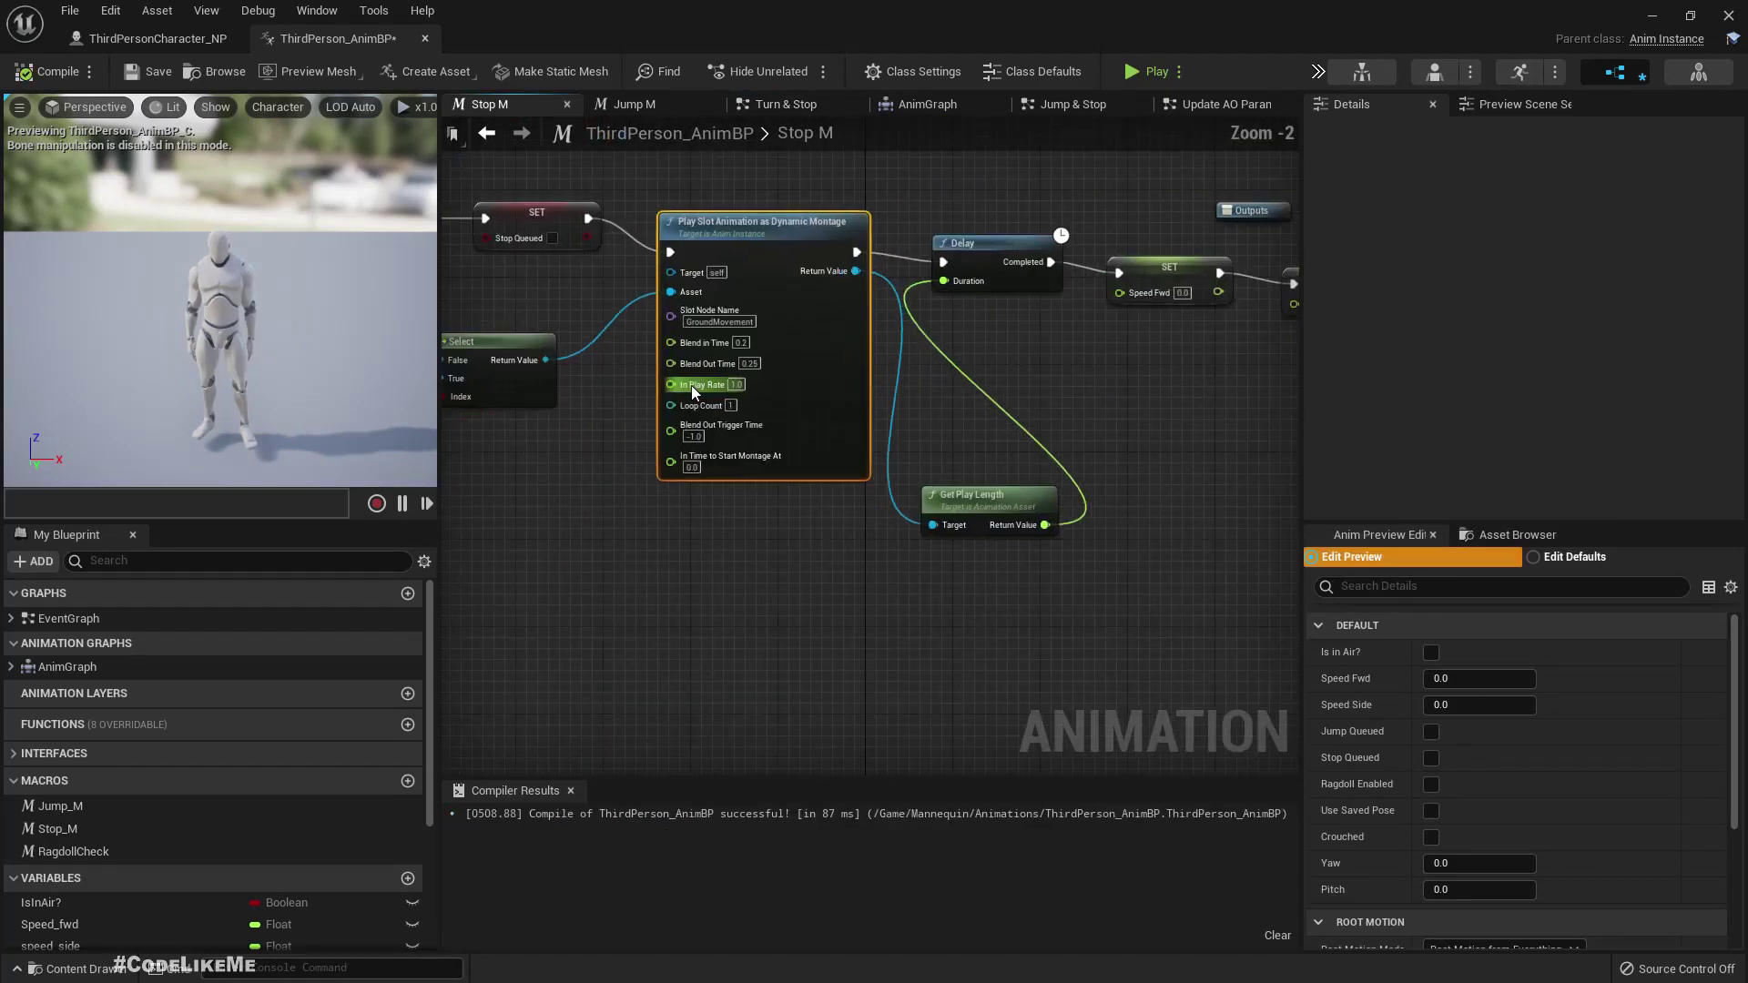
Step: Review the Stop M graph and NPC blueprint, then redock the blueprint windows as tabs
{"action": "right_click_drag", "start_coordinate": [611, 515], "coordinate": [696, 566]}
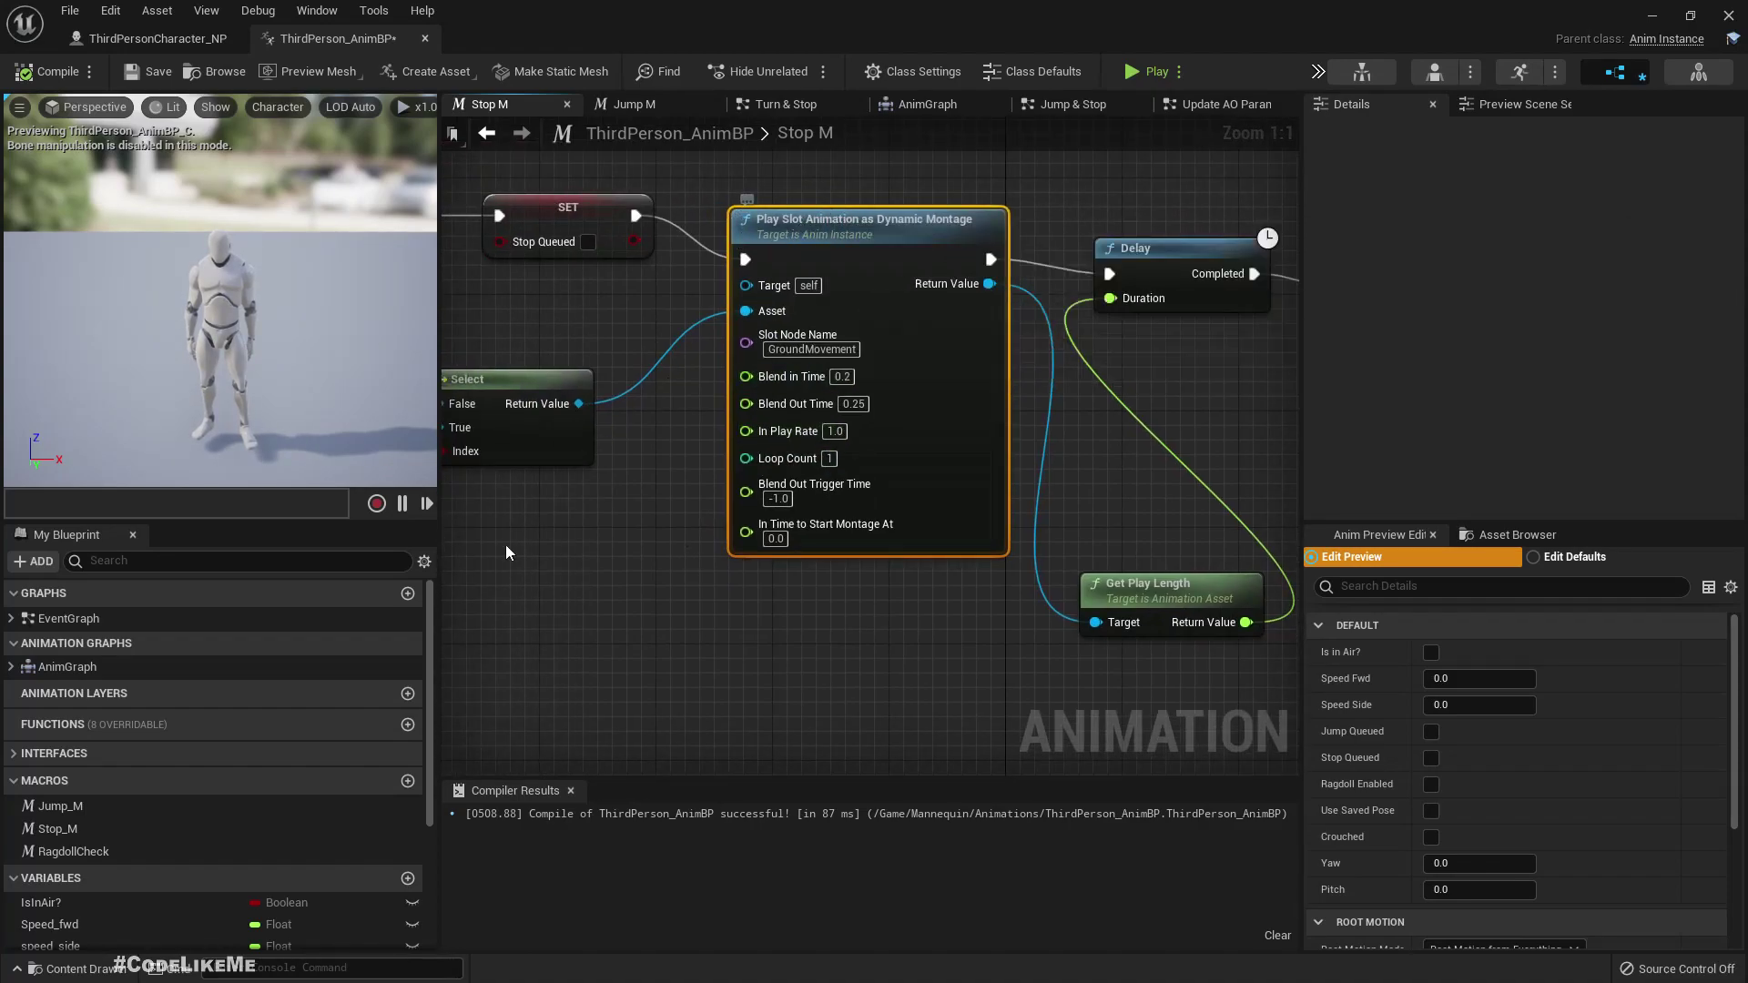
{"action": "left_click", "coordinate": [114, 39]}
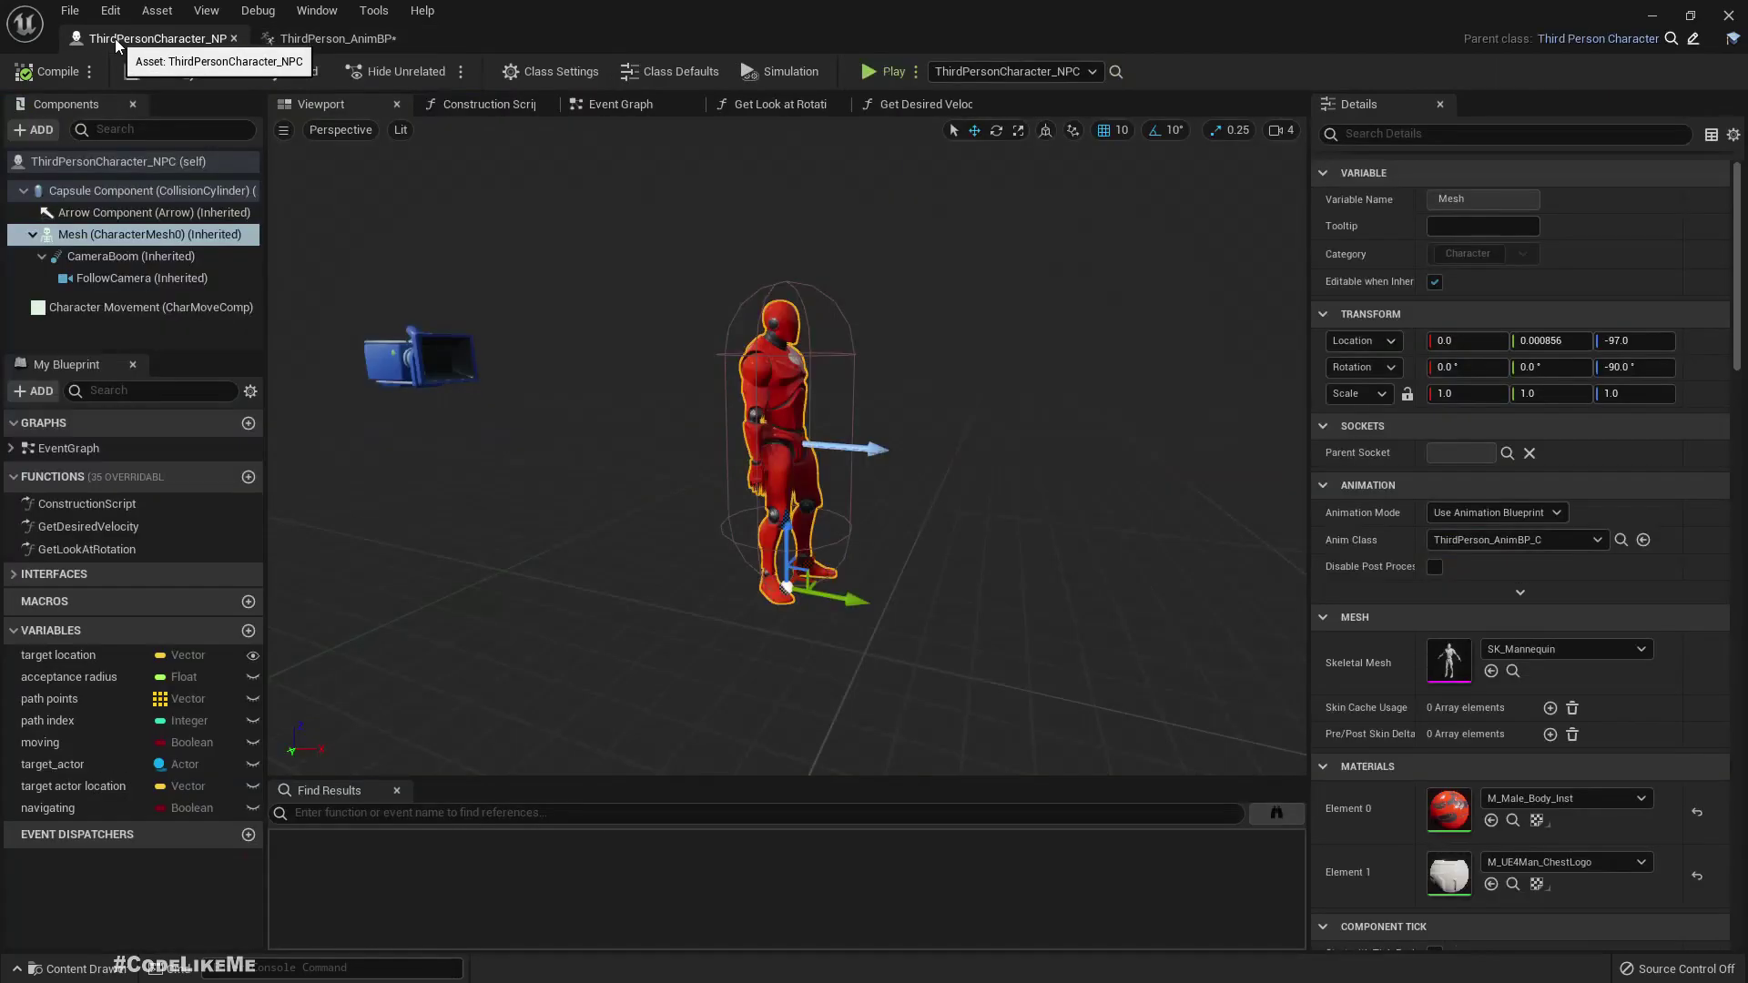
{"action": "left_click", "coordinate": [329, 38]}
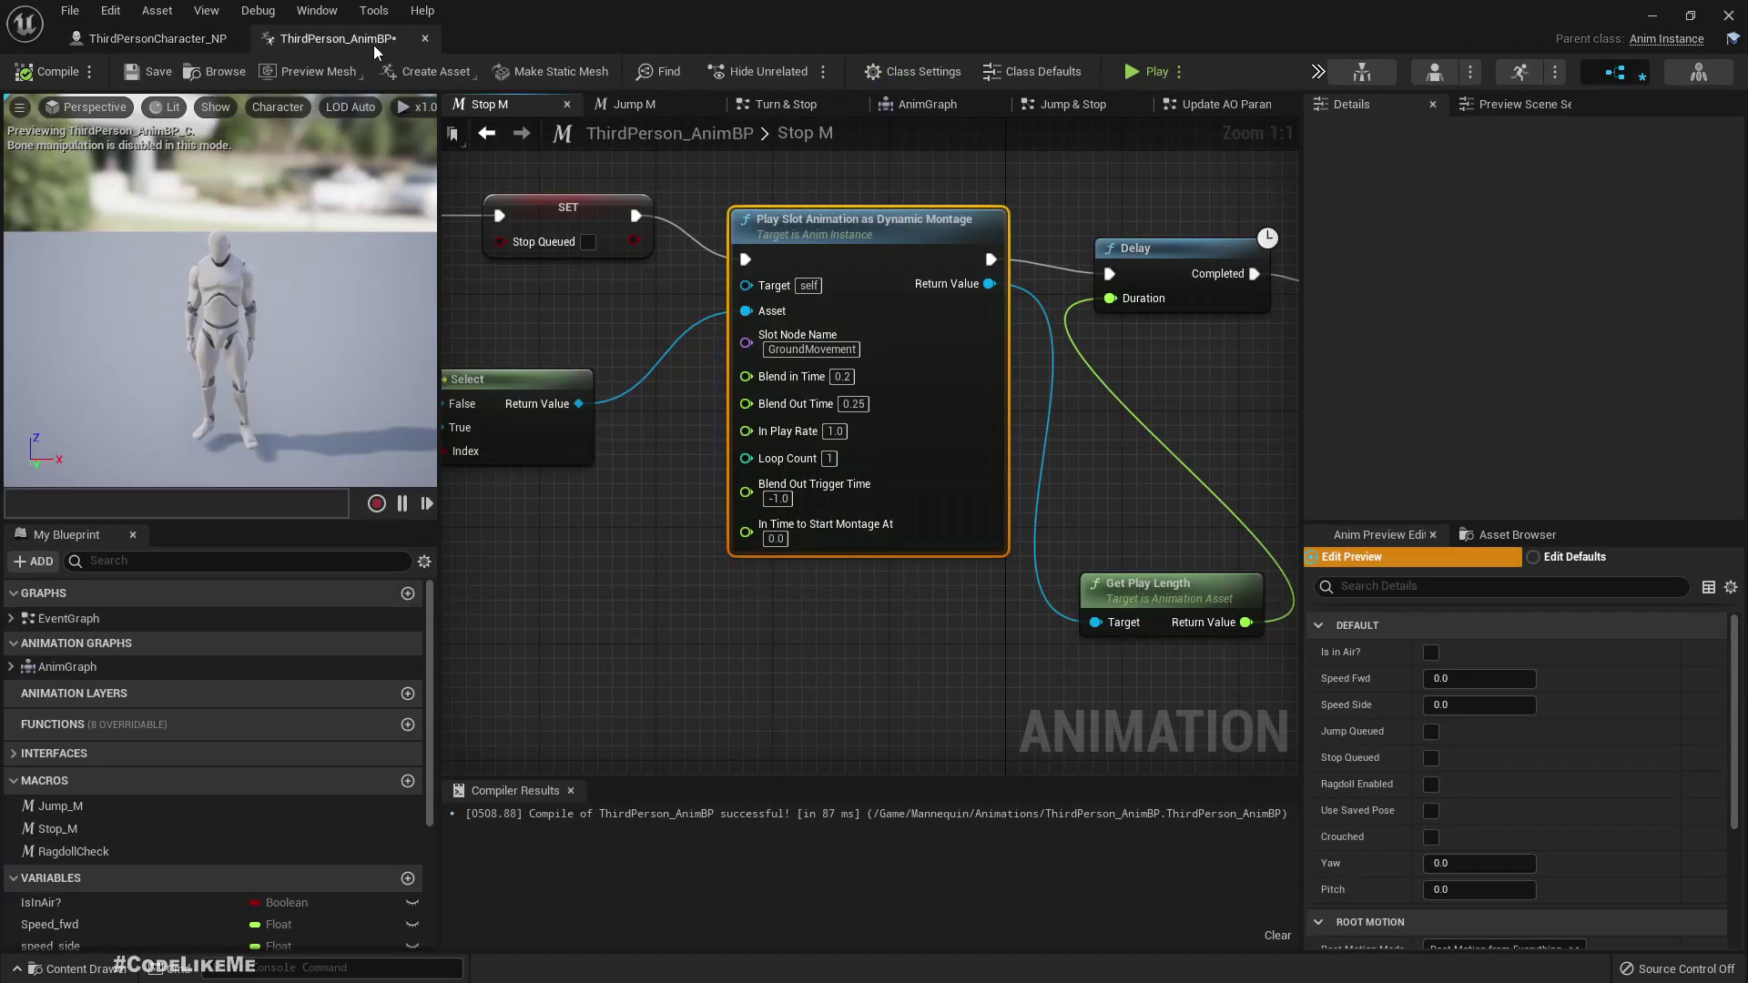
{"action": "left_click", "coordinate": [177, 38]}
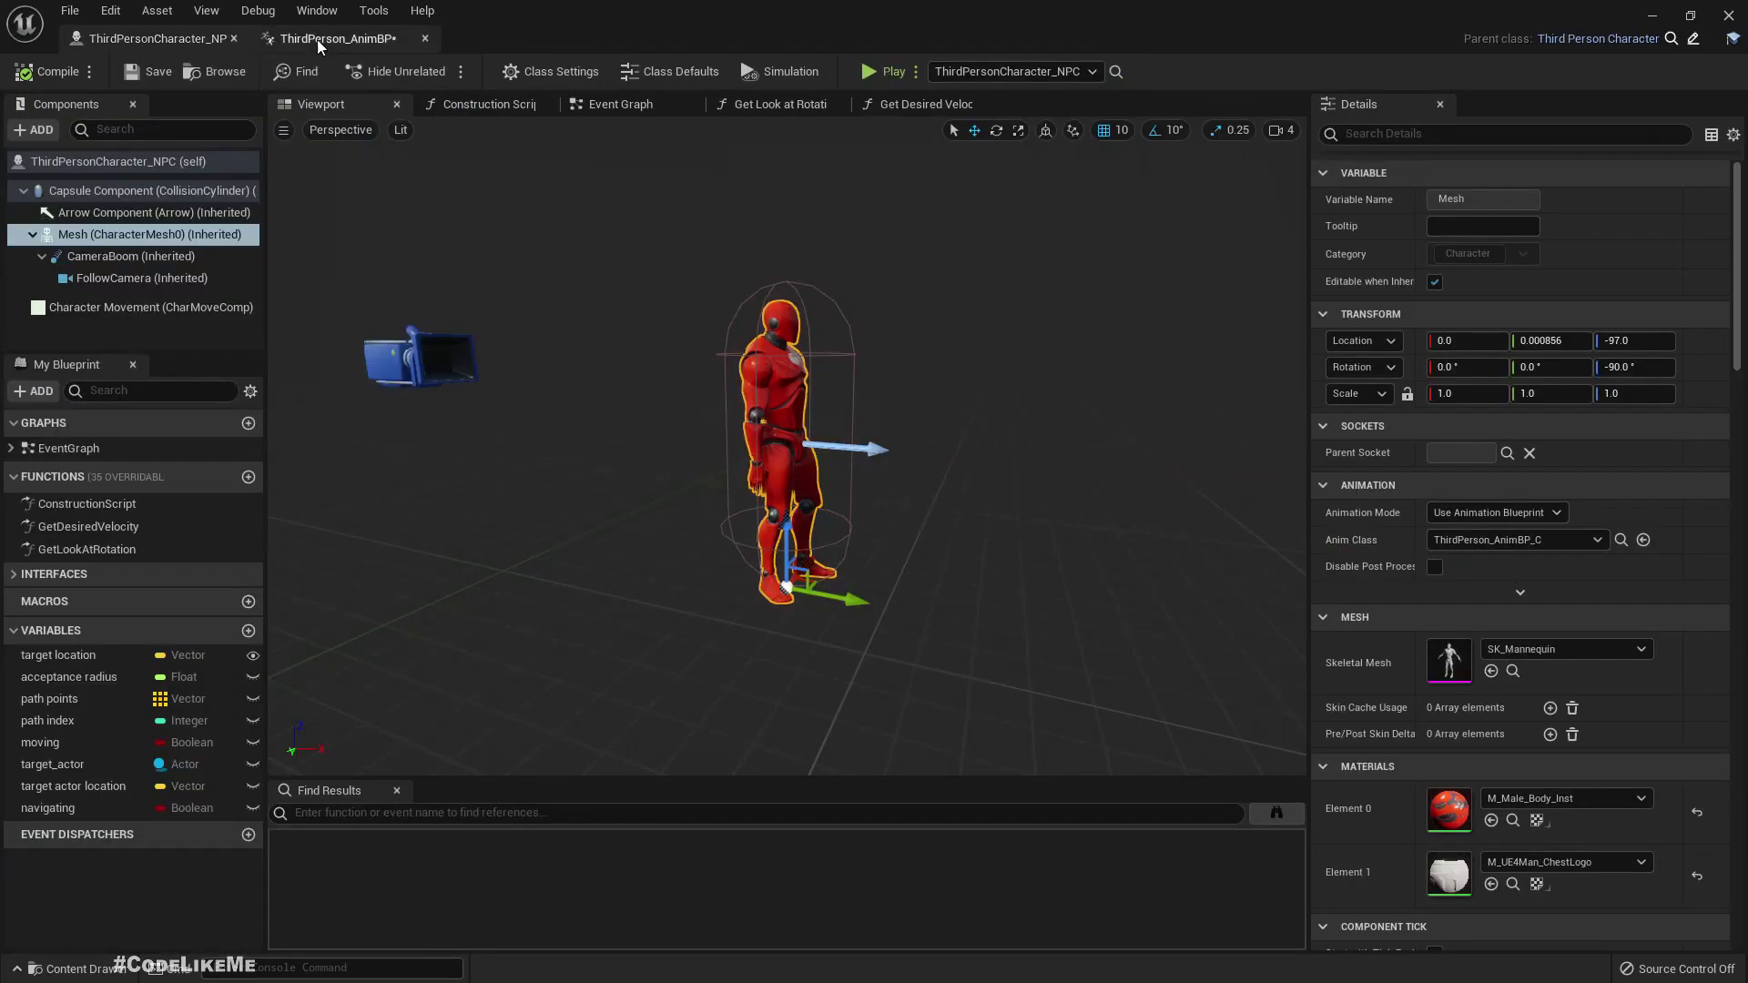
{"action": "left_click_drag", "start_coordinate": [177, 37], "coordinate": [860, 224]}
{"action": "mouse_move", "coordinate": [678, 255]}
{"action": "left_mouse_down"}
{"action": "mouse_move", "coordinate": [573, 43]}
{"action": "mouse_move", "coordinate": [433, 40]}
{"action": "left_mouse_up"}
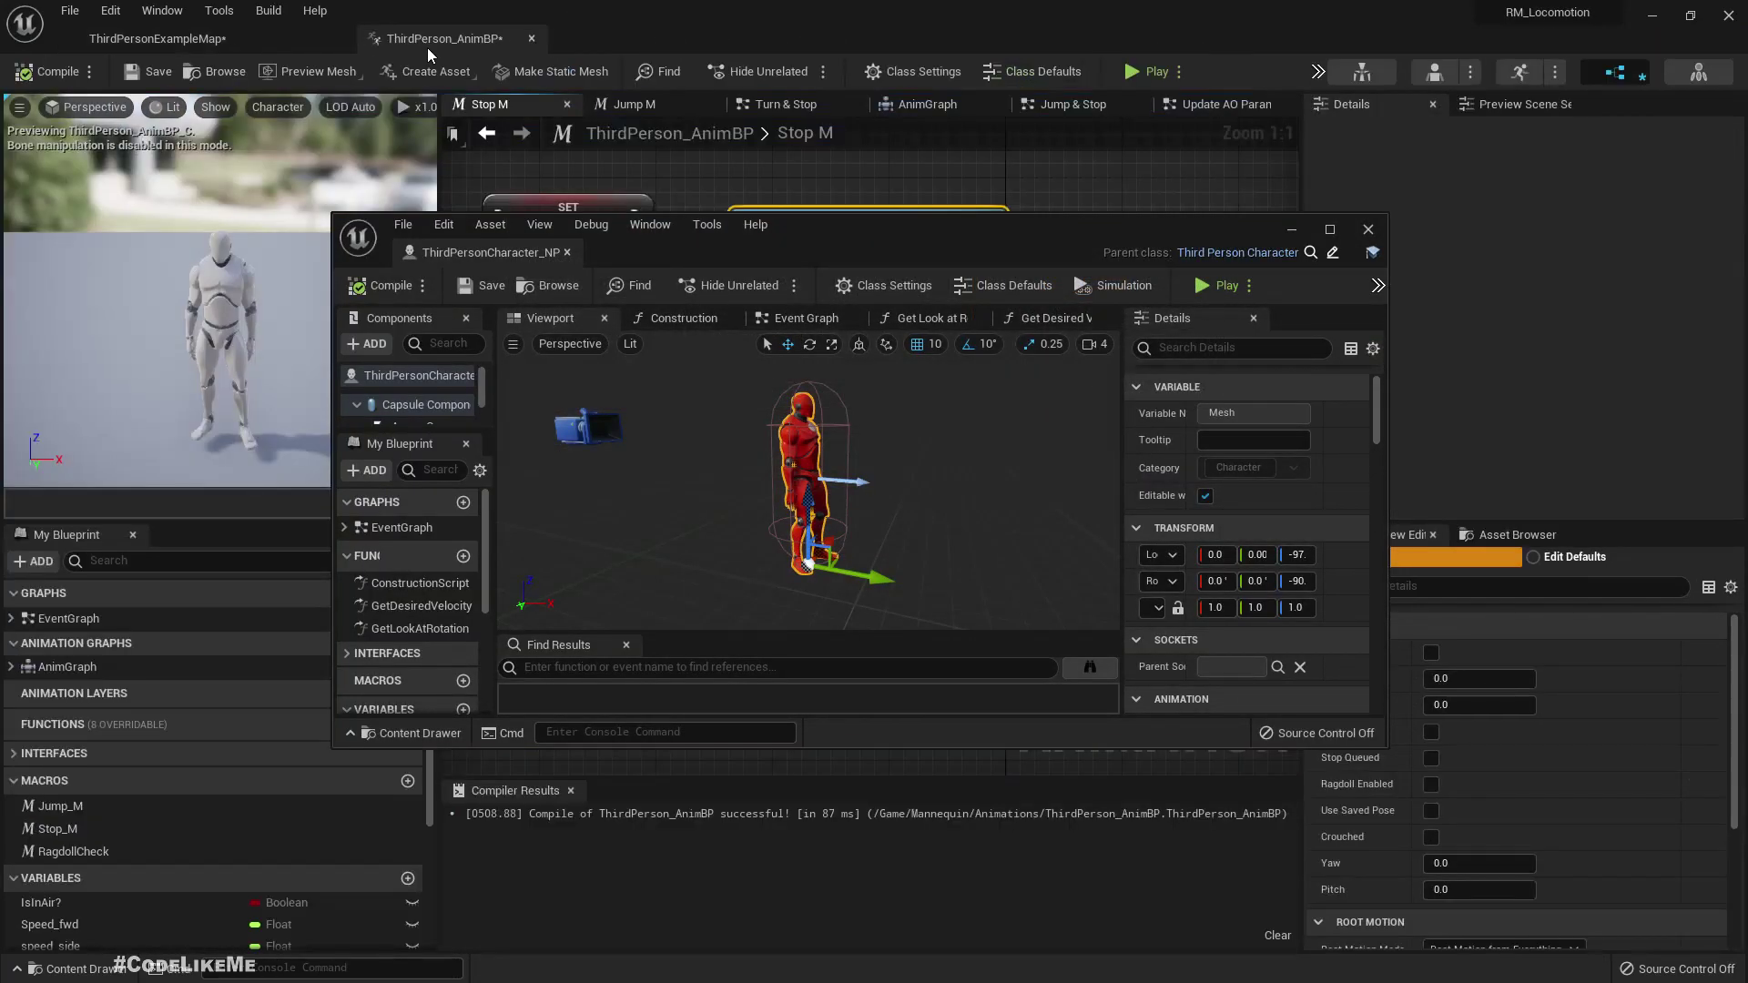
{"action": "left_click_drag", "start_coordinate": [517, 256], "coordinate": [510, 39]}
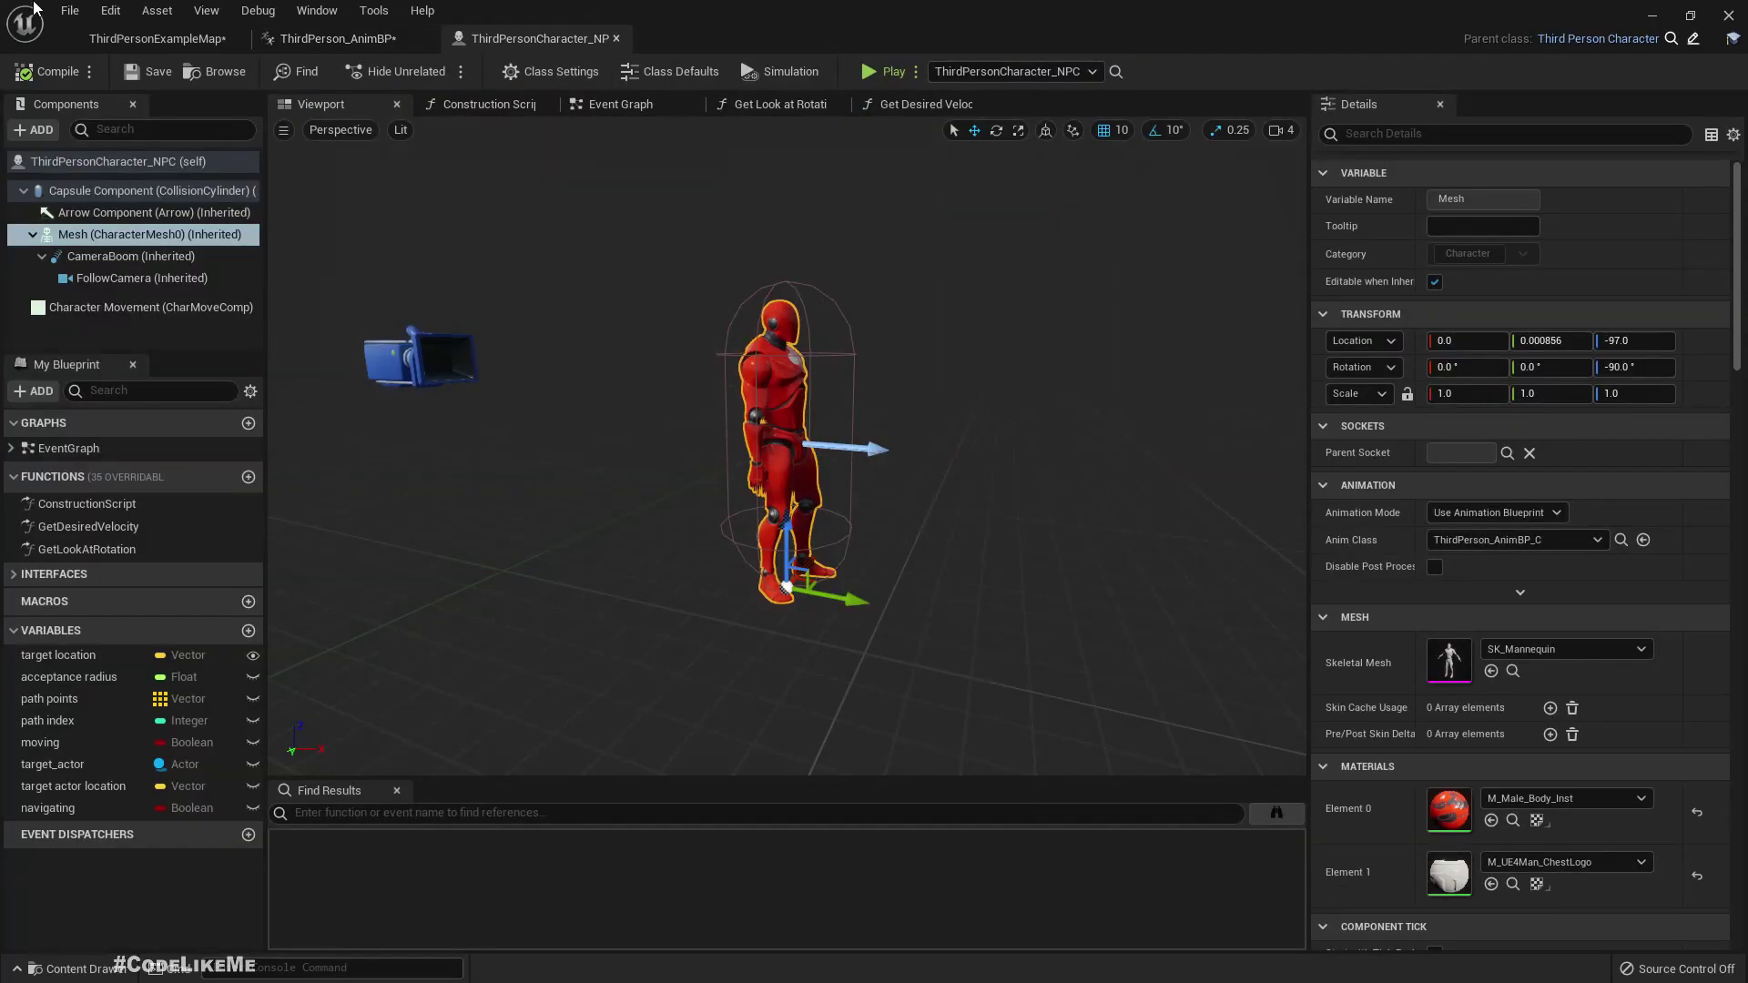
Step: Switch to the ThirdPersonExampleMap level and select the Floor
{"action": "left_click", "coordinate": [102, 38]}
{"action": "left_click", "coordinate": [839, 329]}
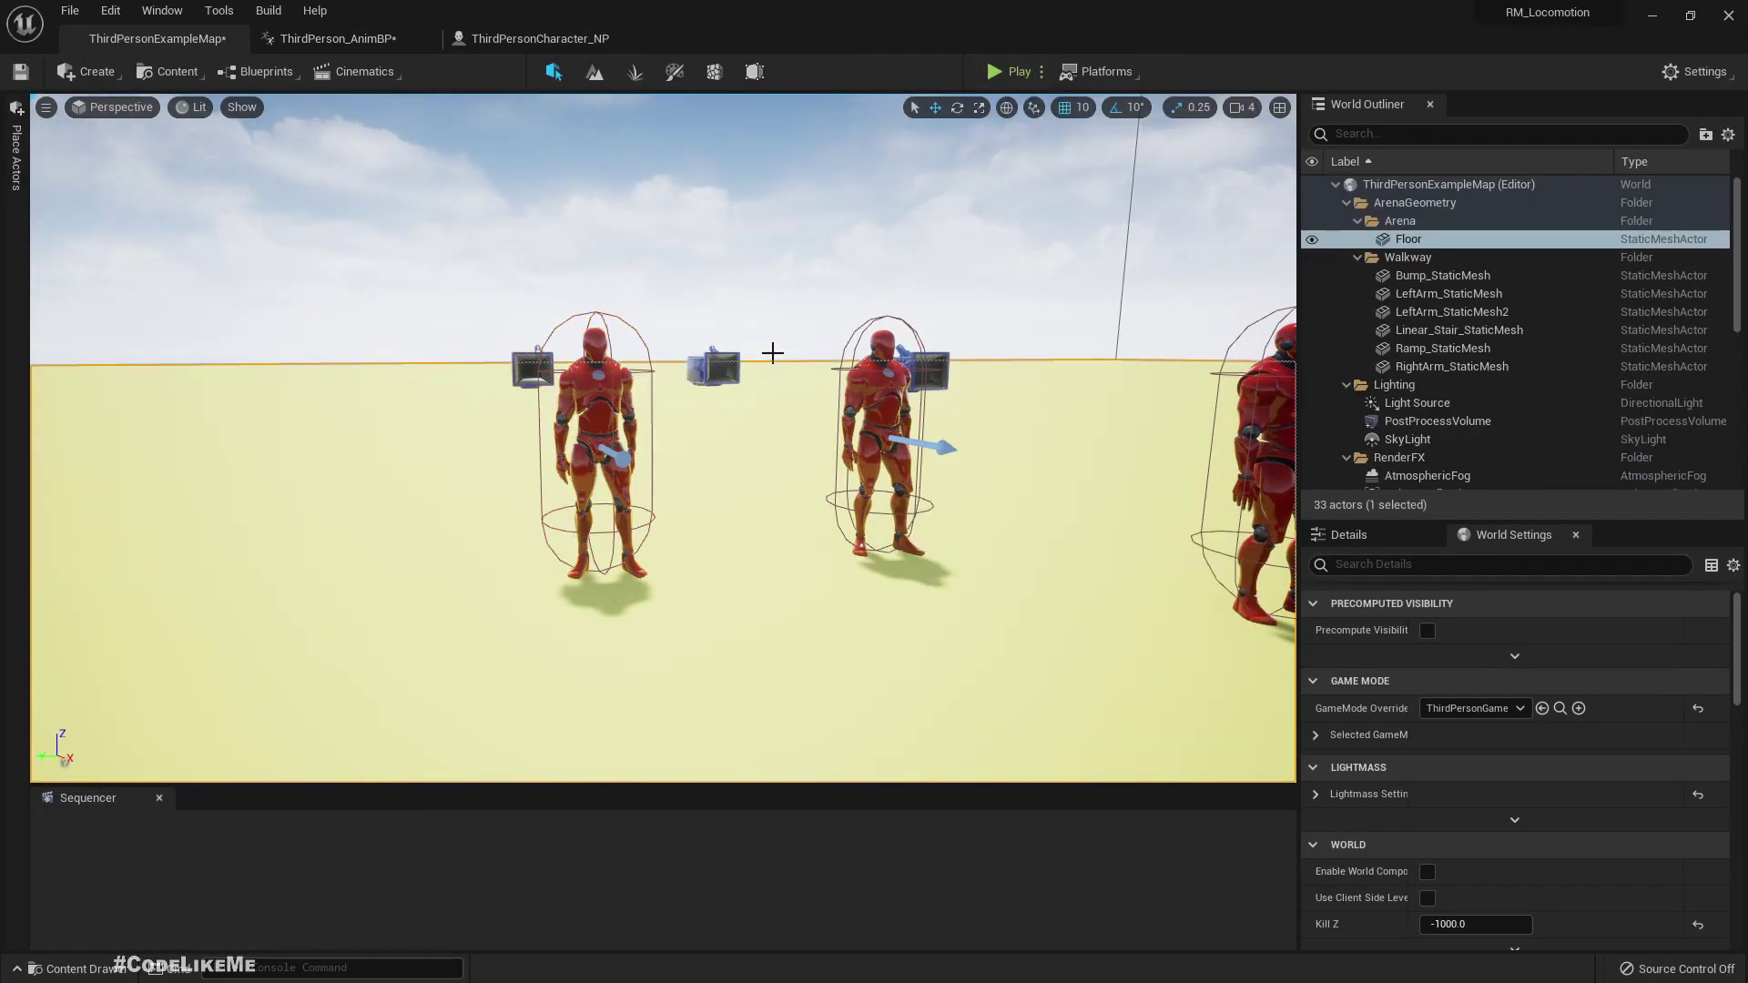
Step: Play the level and run the character around the arena with WASD
{"action": "left_click", "coordinate": [1005, 71]}
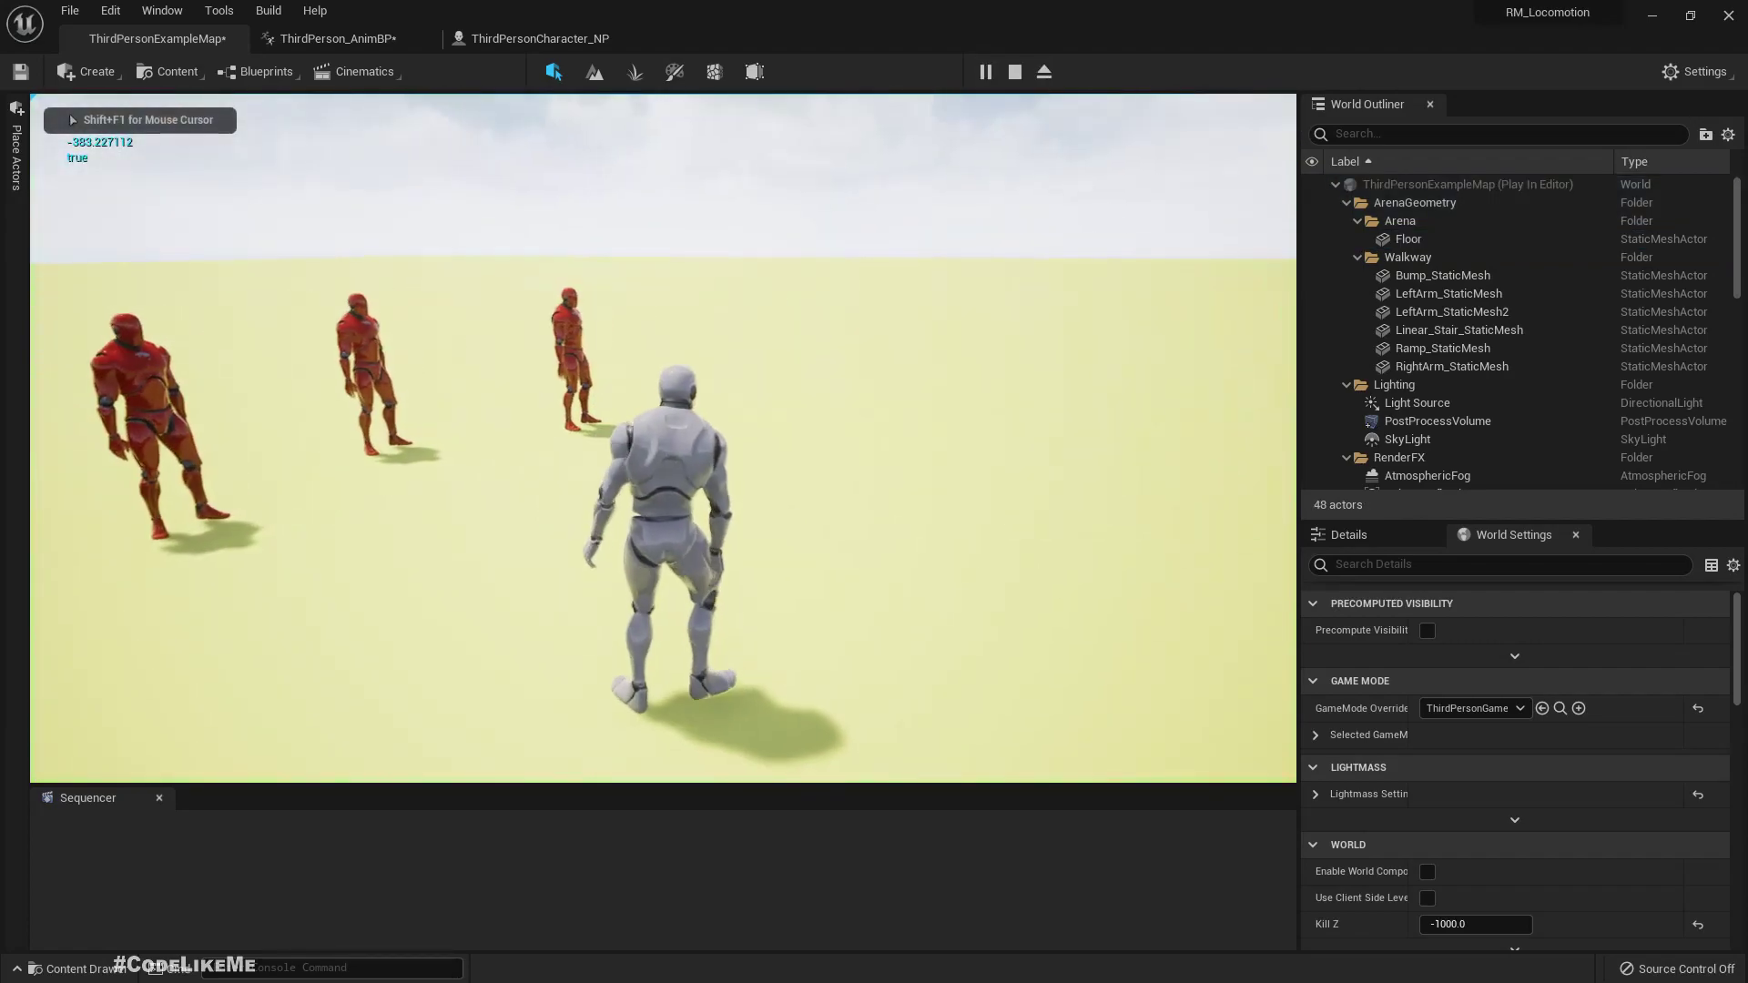
{"action": "key", "text": "w"}
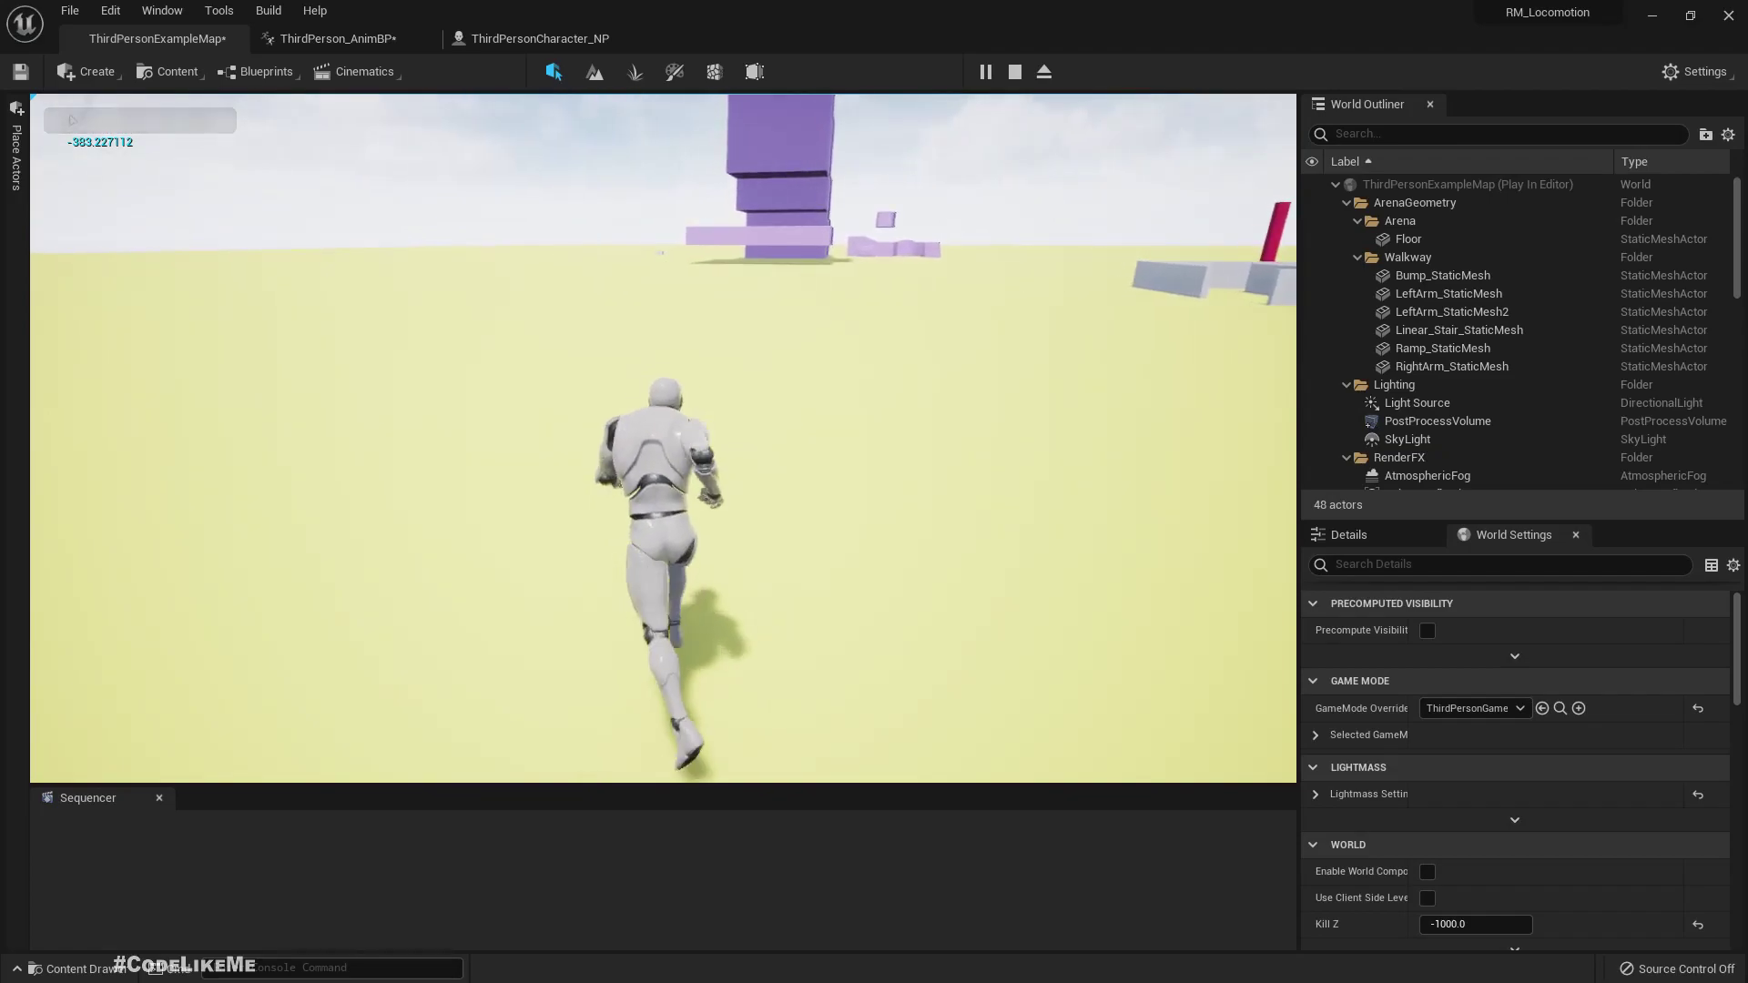
{"action": "key", "text": "a"}
{"action": "key", "text": "w"}
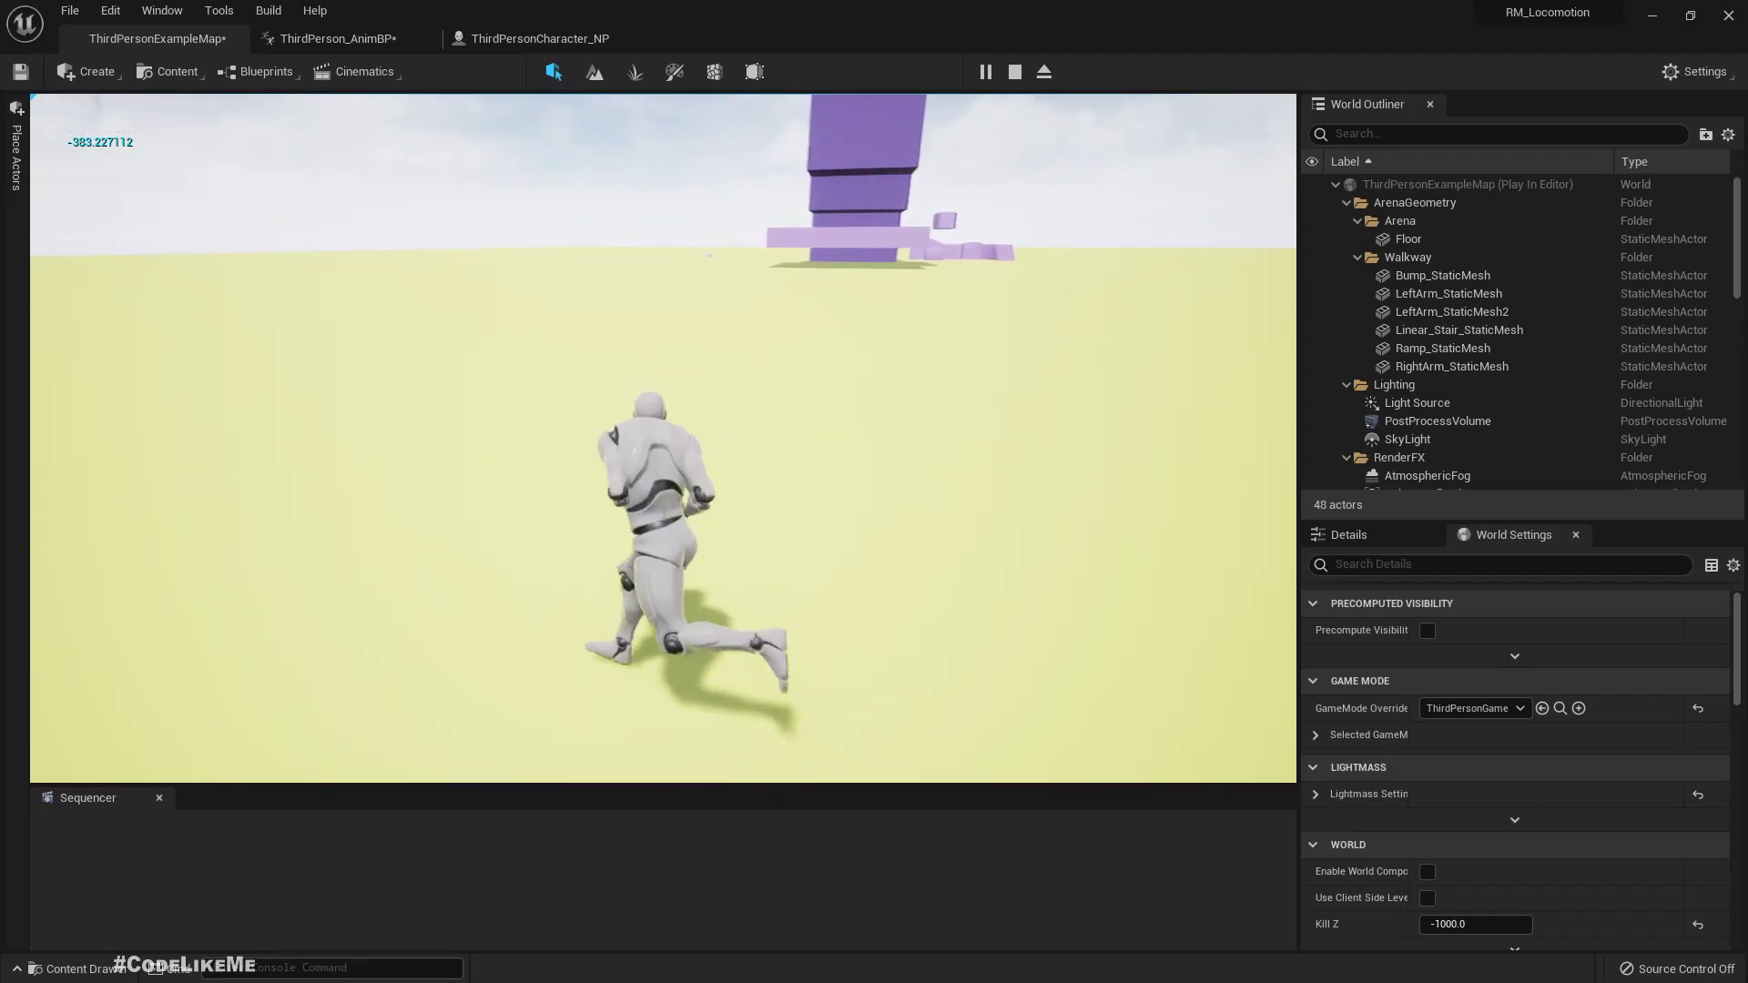
{"action": "key", "text": "s"}
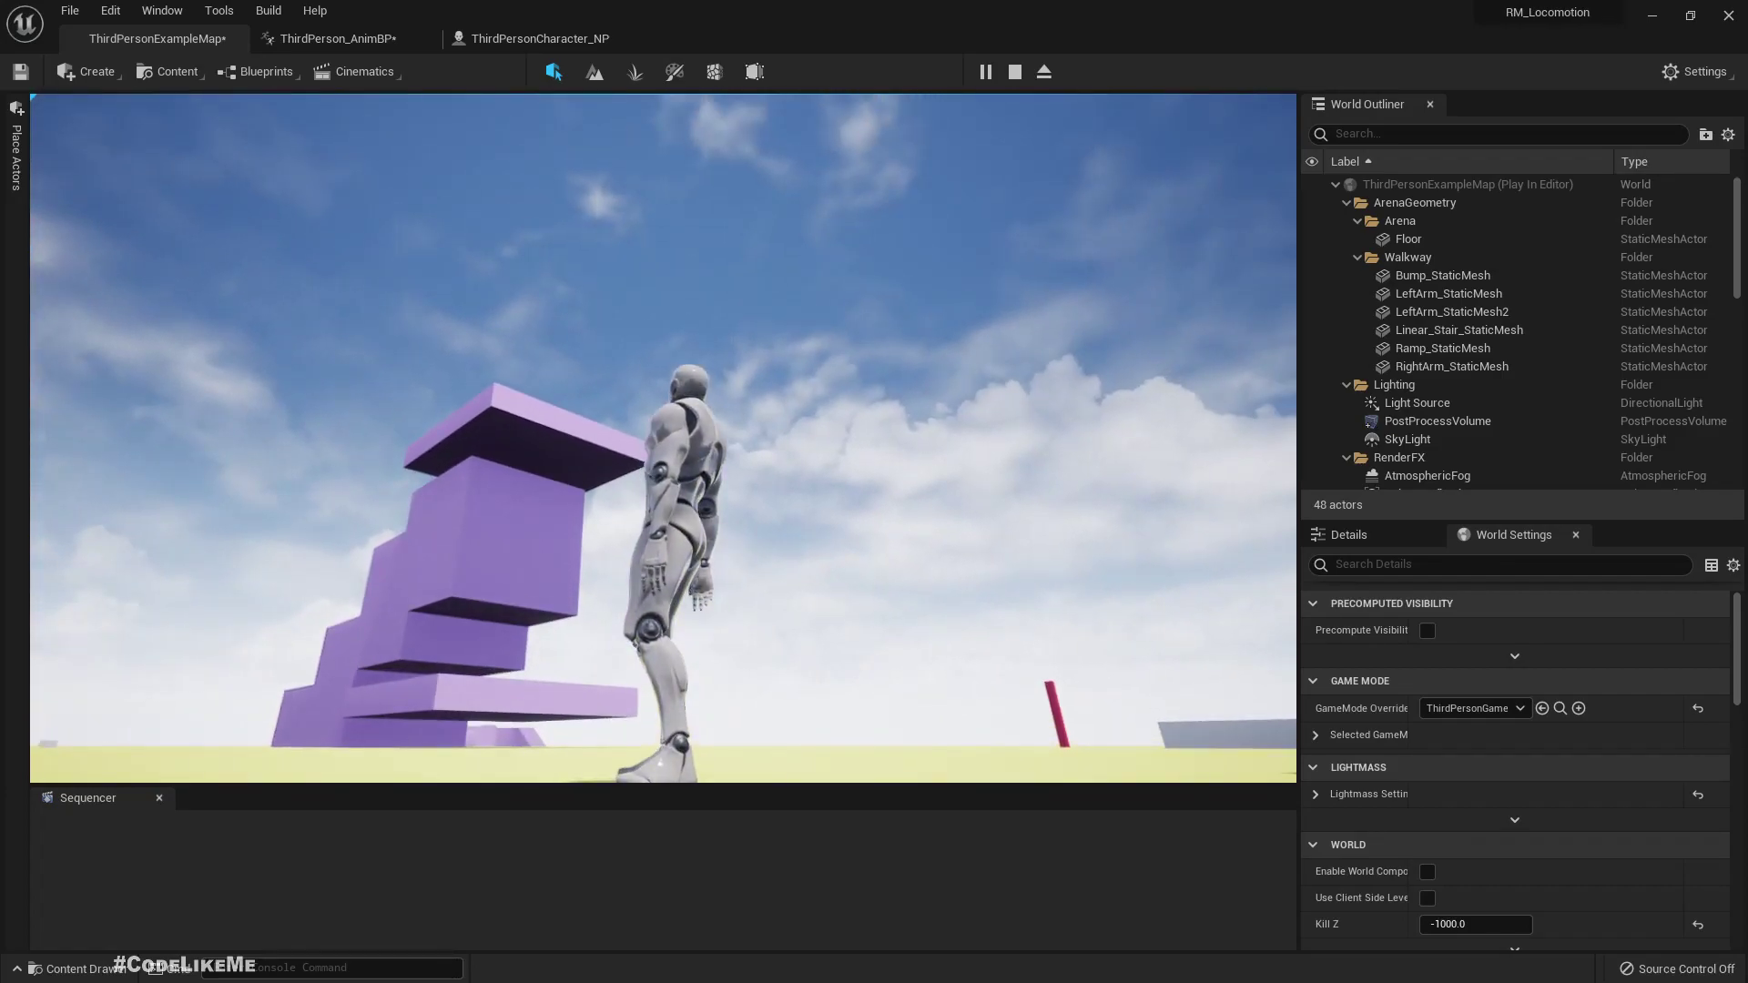
Step: Stop the play session and fly the editor camera over the floor and walls
{"action": "key", "text": "Escape"}
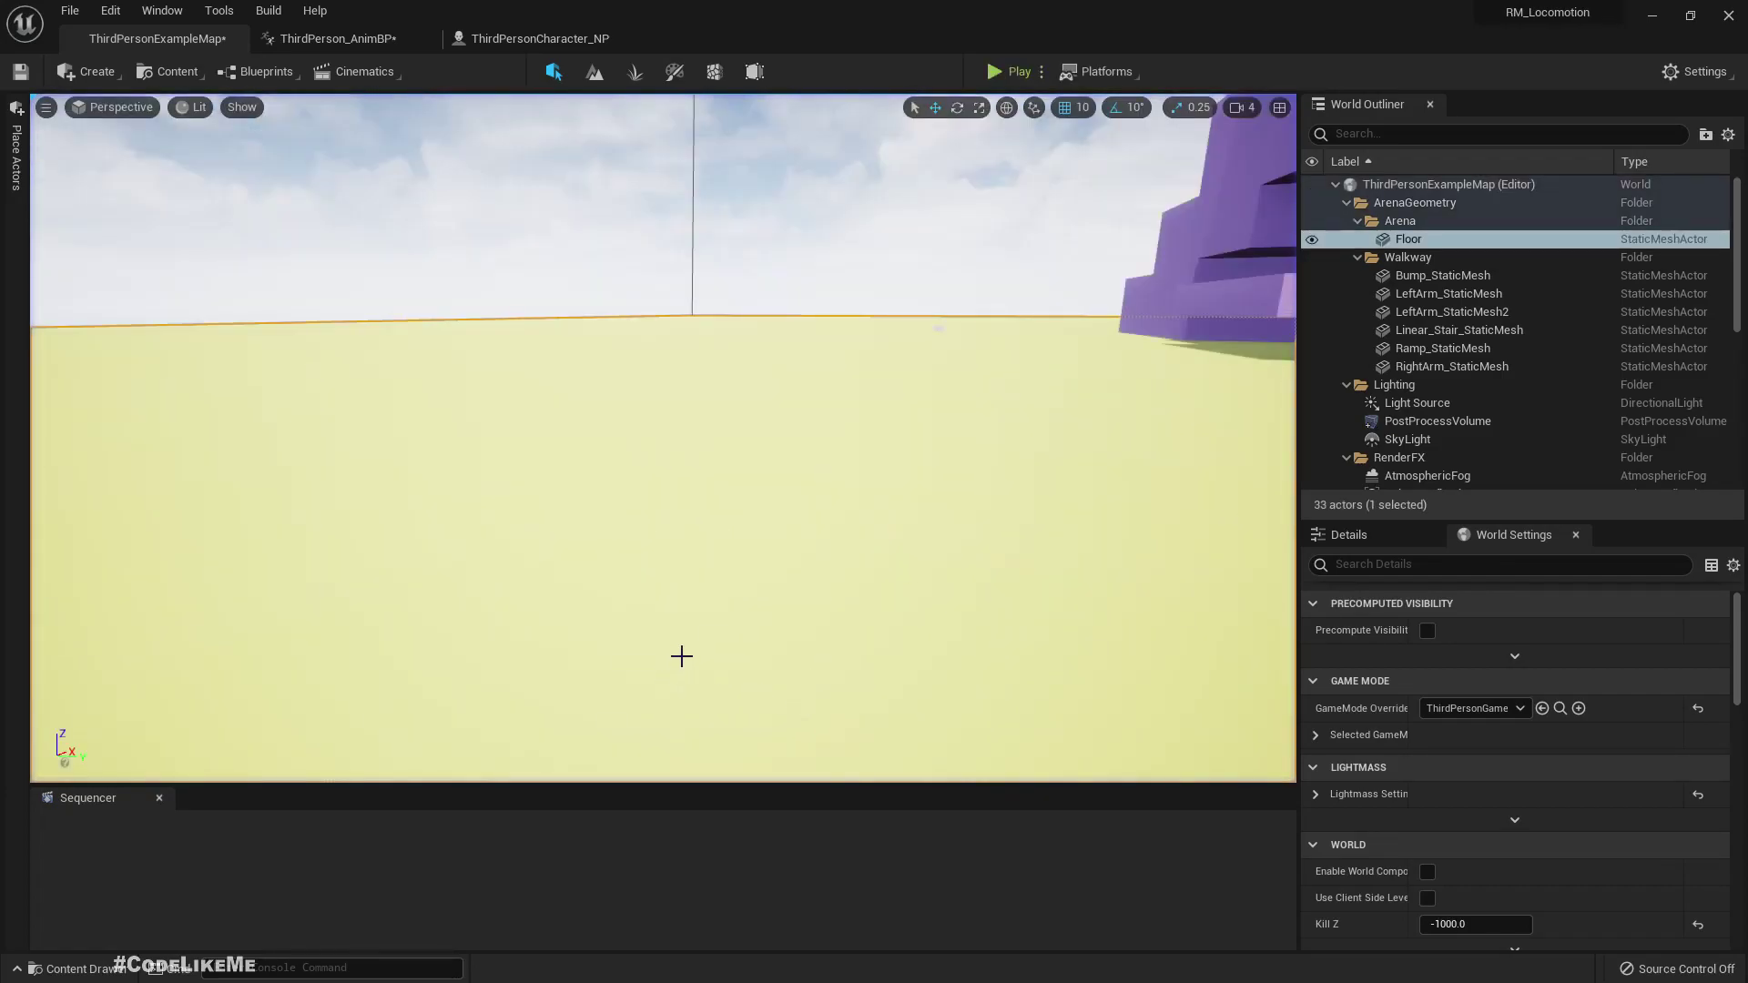
{"action": "right_click_drag", "start_coordinate": [663, 437], "coordinate": [663, 574]}
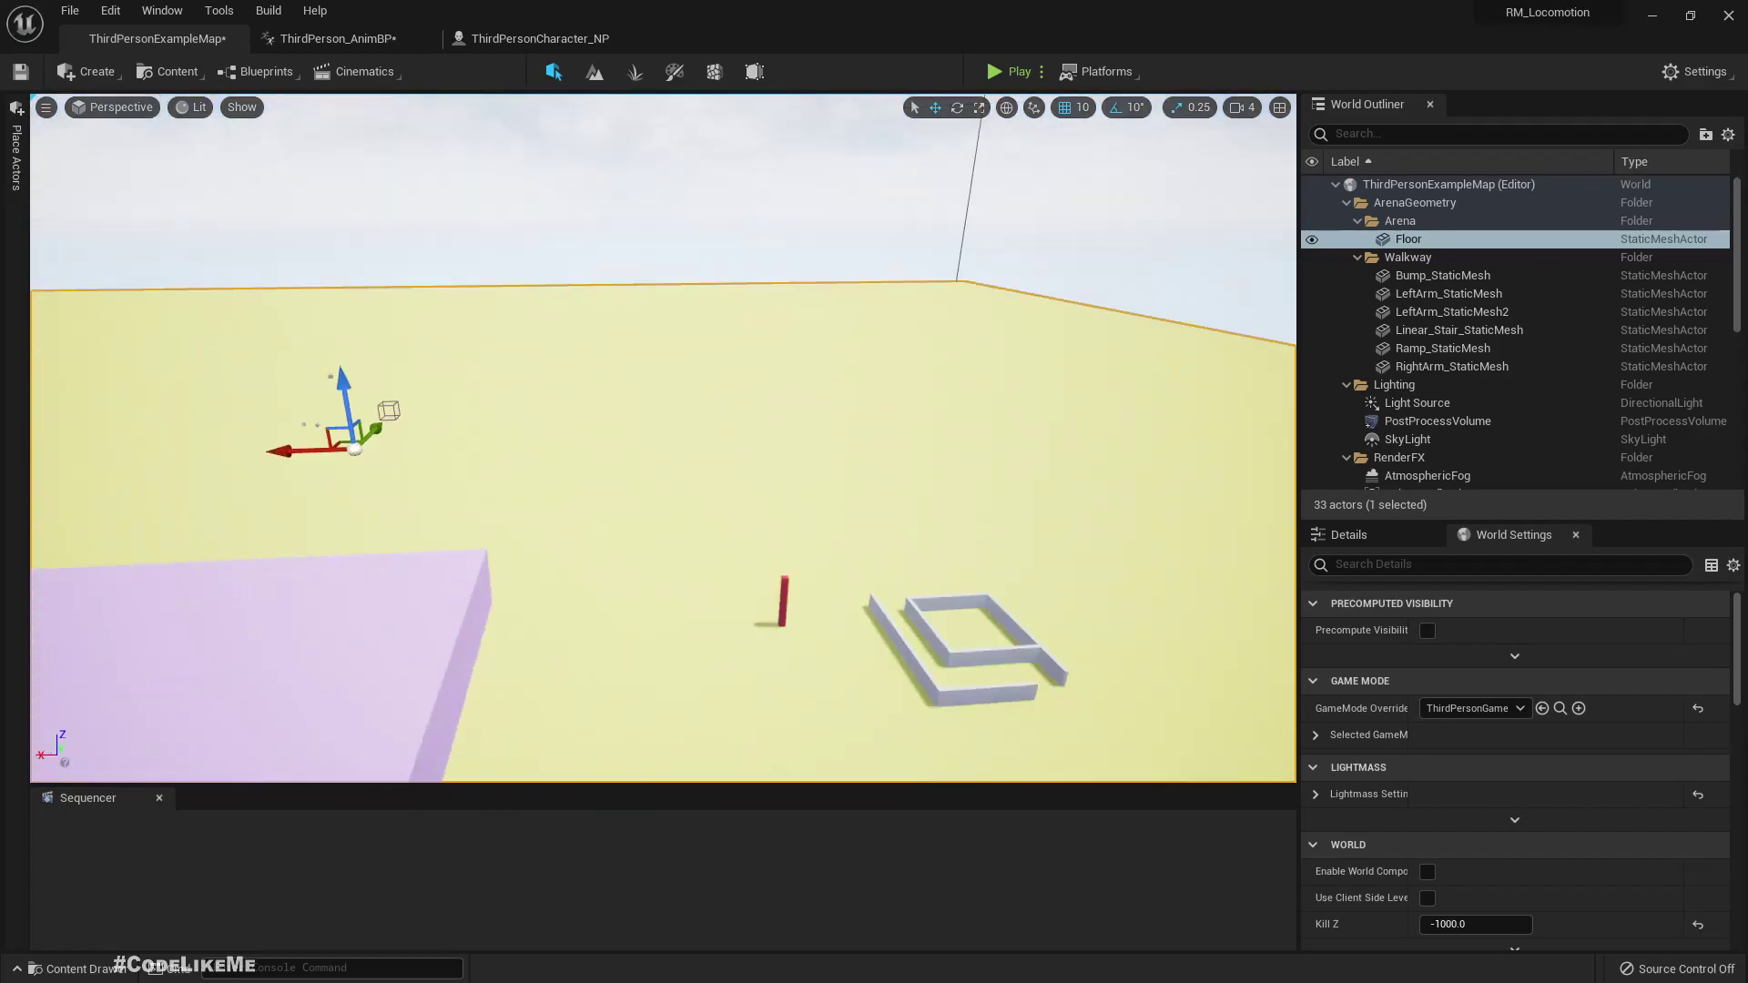
{"action": "right_click_drag", "start_coordinate": [688, 655], "coordinate": [686, 655]}
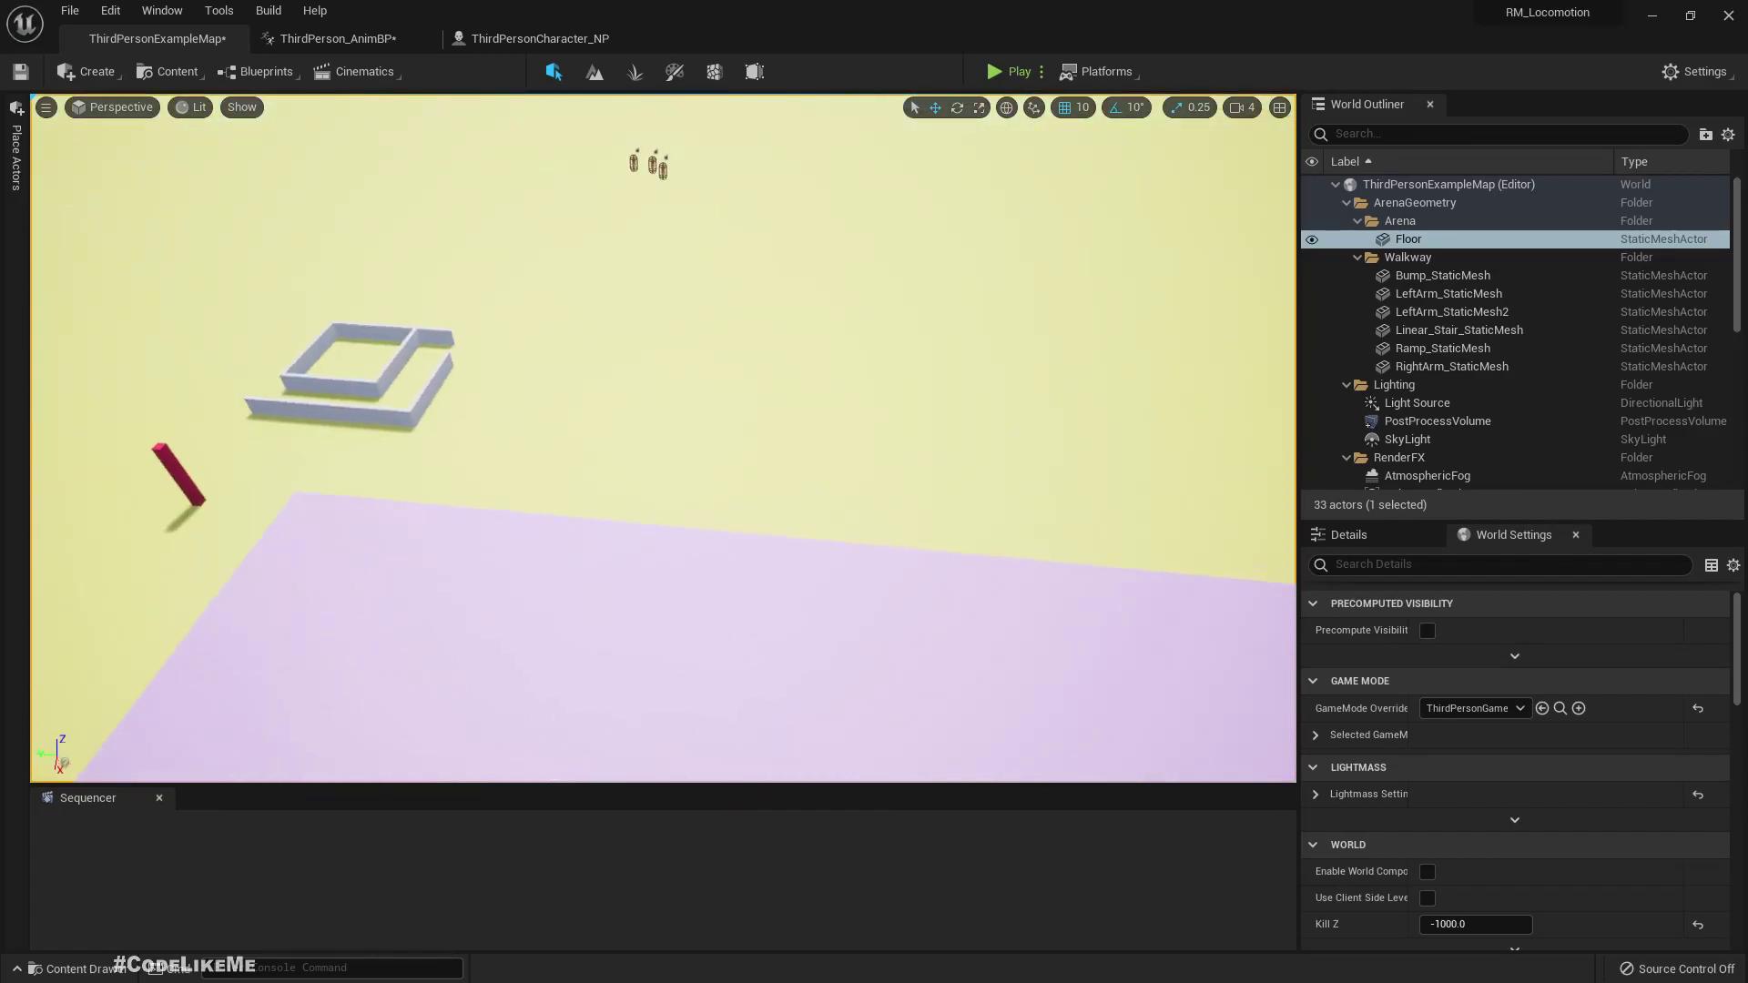
Step: Play again with Alt+P, run and jump the character at the wall, then walk away
{"action": "key", "text": "alt+p"}
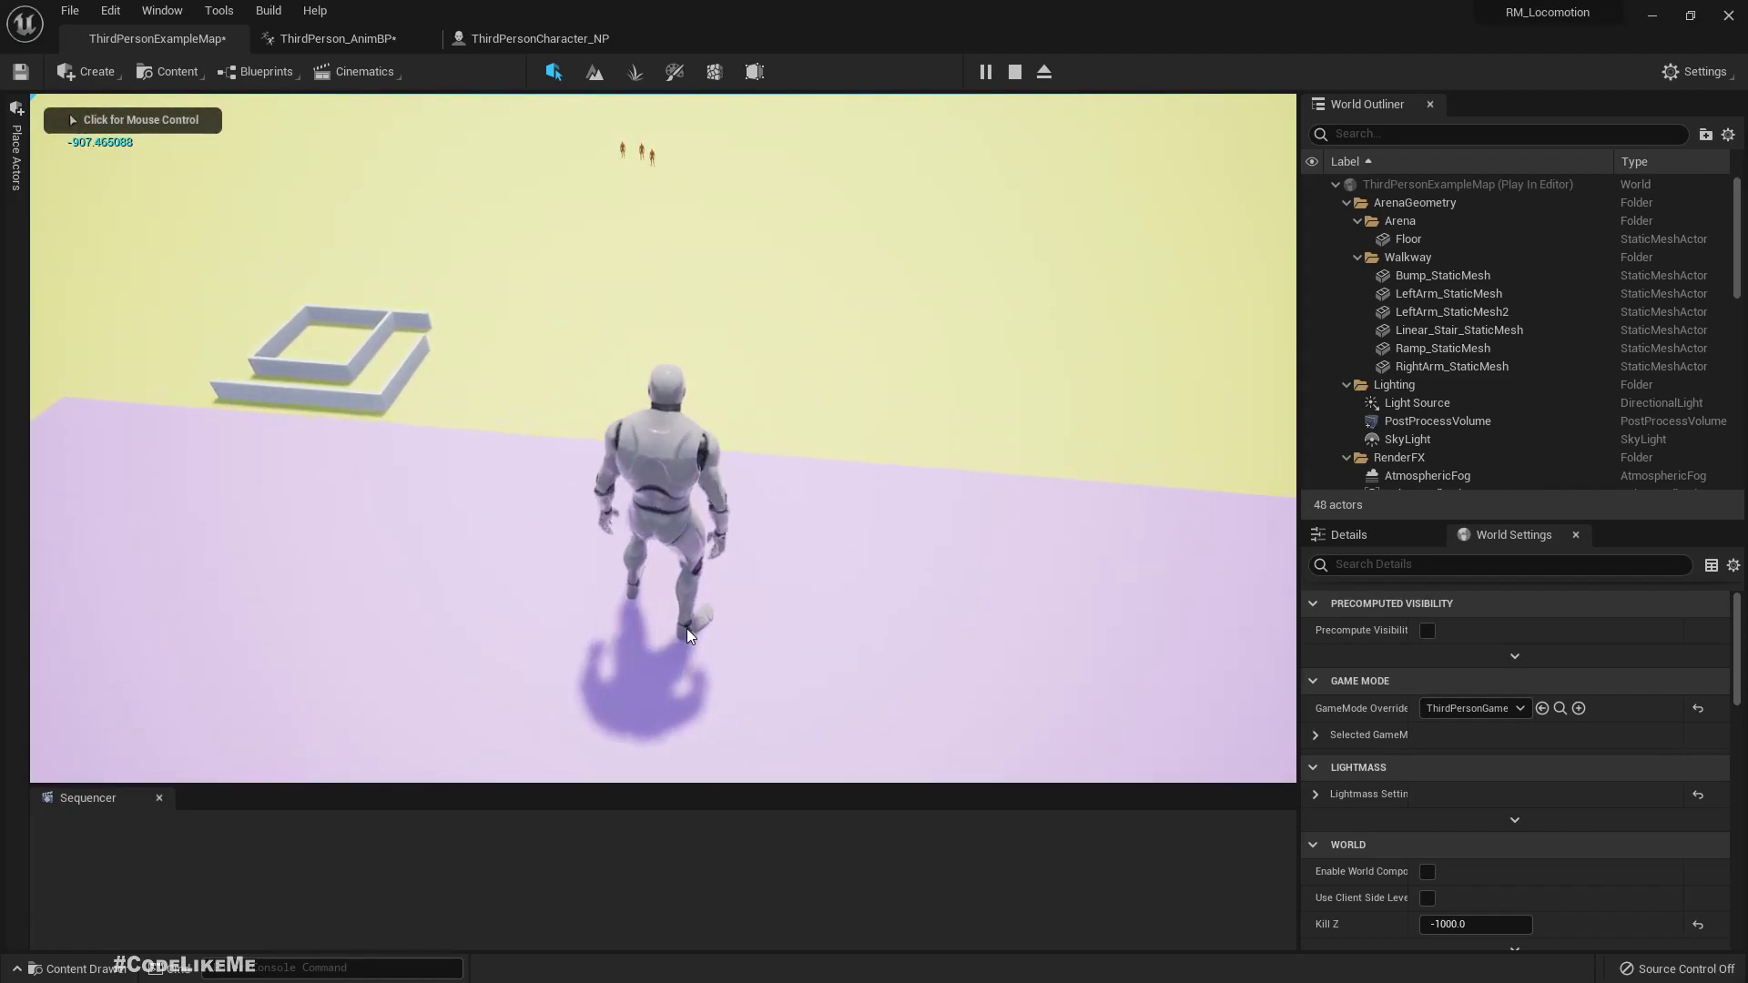
{"action": "left_click", "coordinate": [688, 616]}
{"action": "key", "text": "w"}
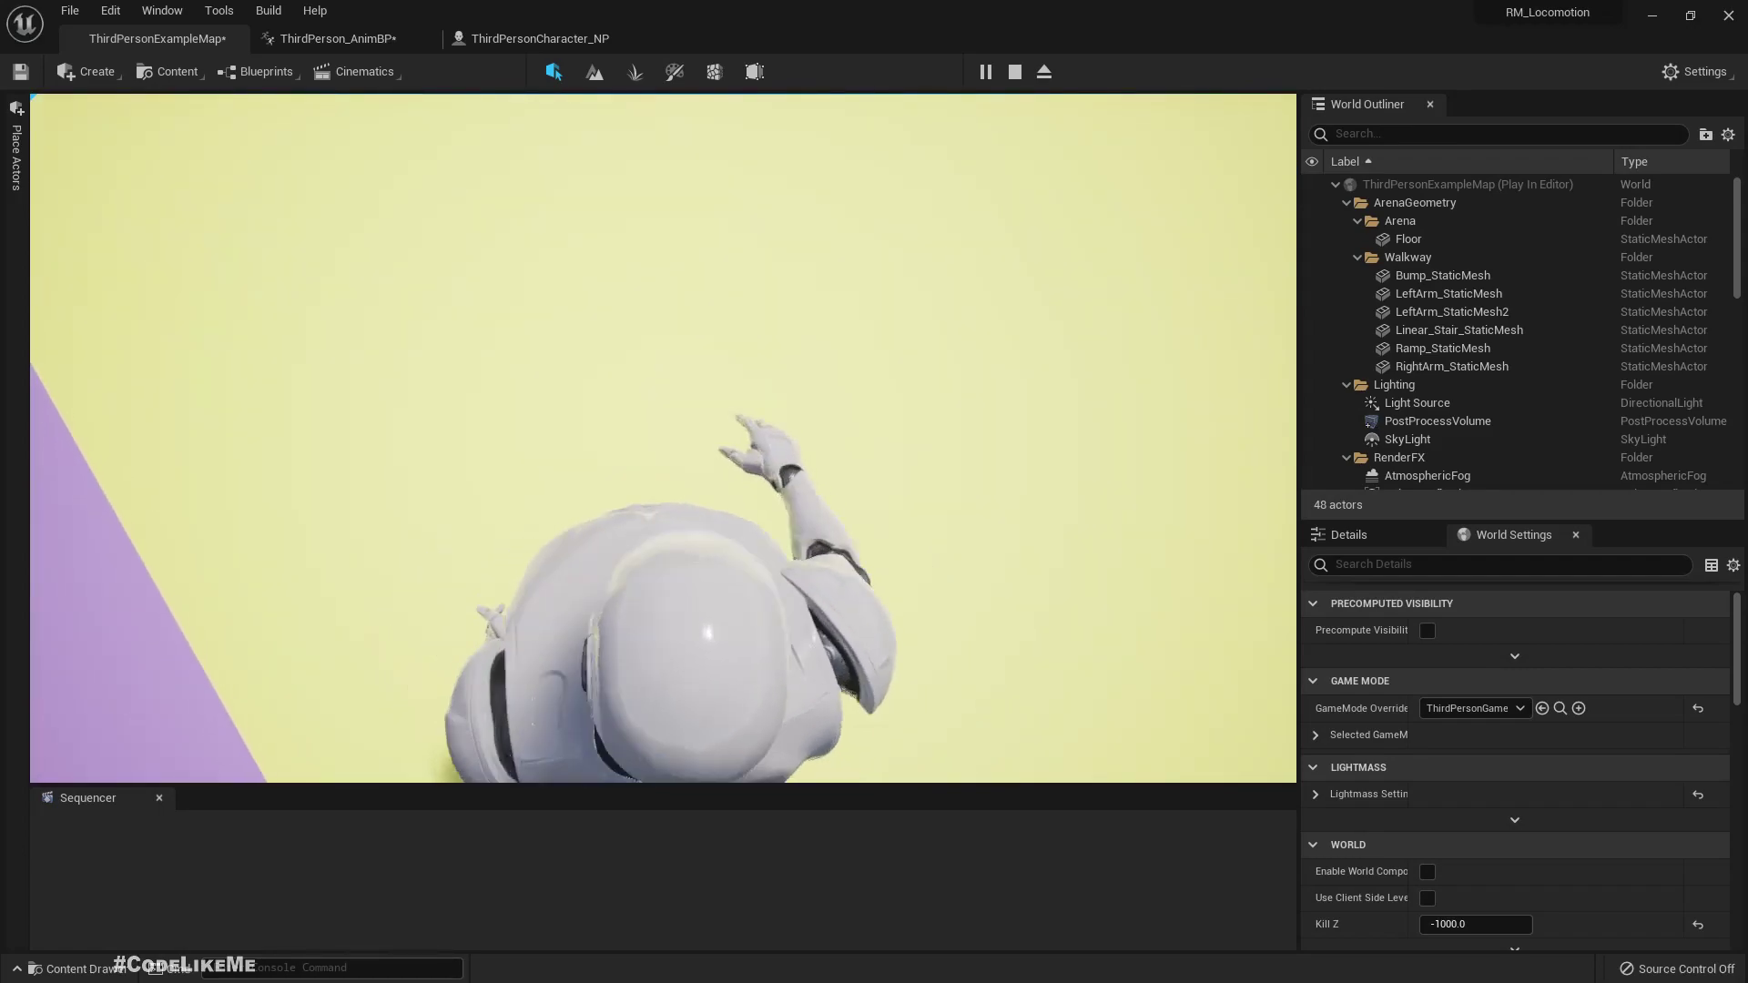
{"action": "key", "text": "w"}
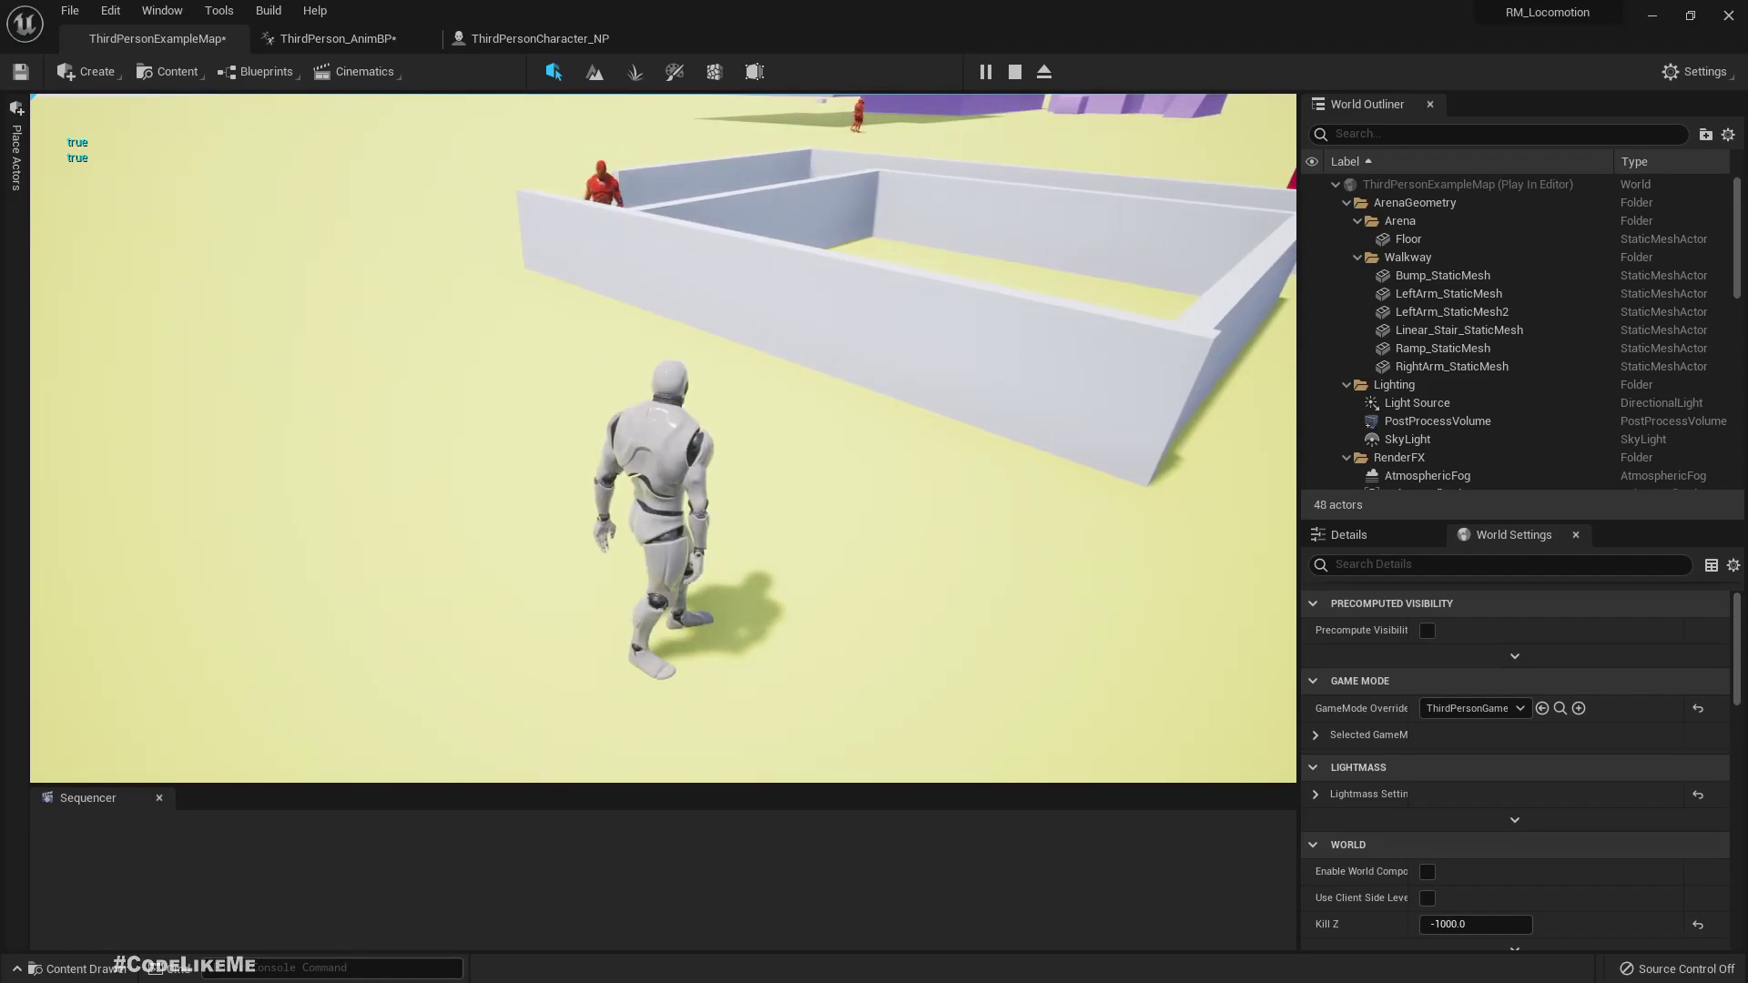
{"action": "key", "text": "Escape"}
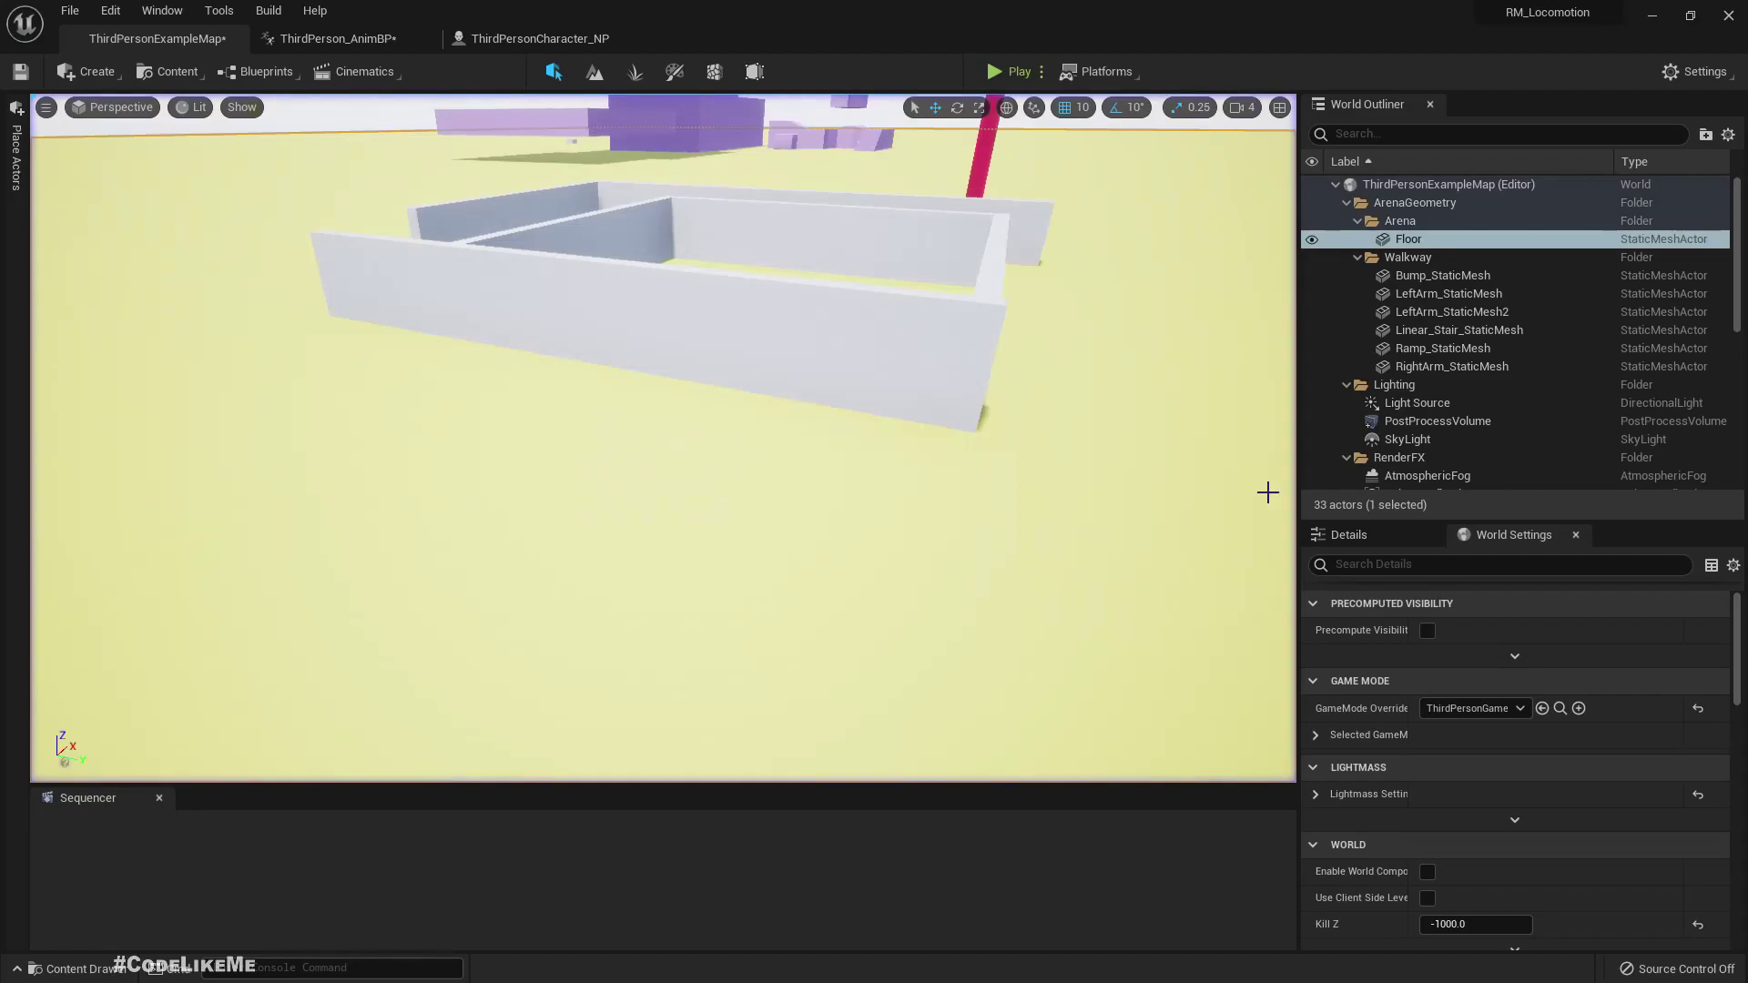
{"action": "right_click_drag", "start_coordinate": [663, 437], "coordinate": [656, 492]}
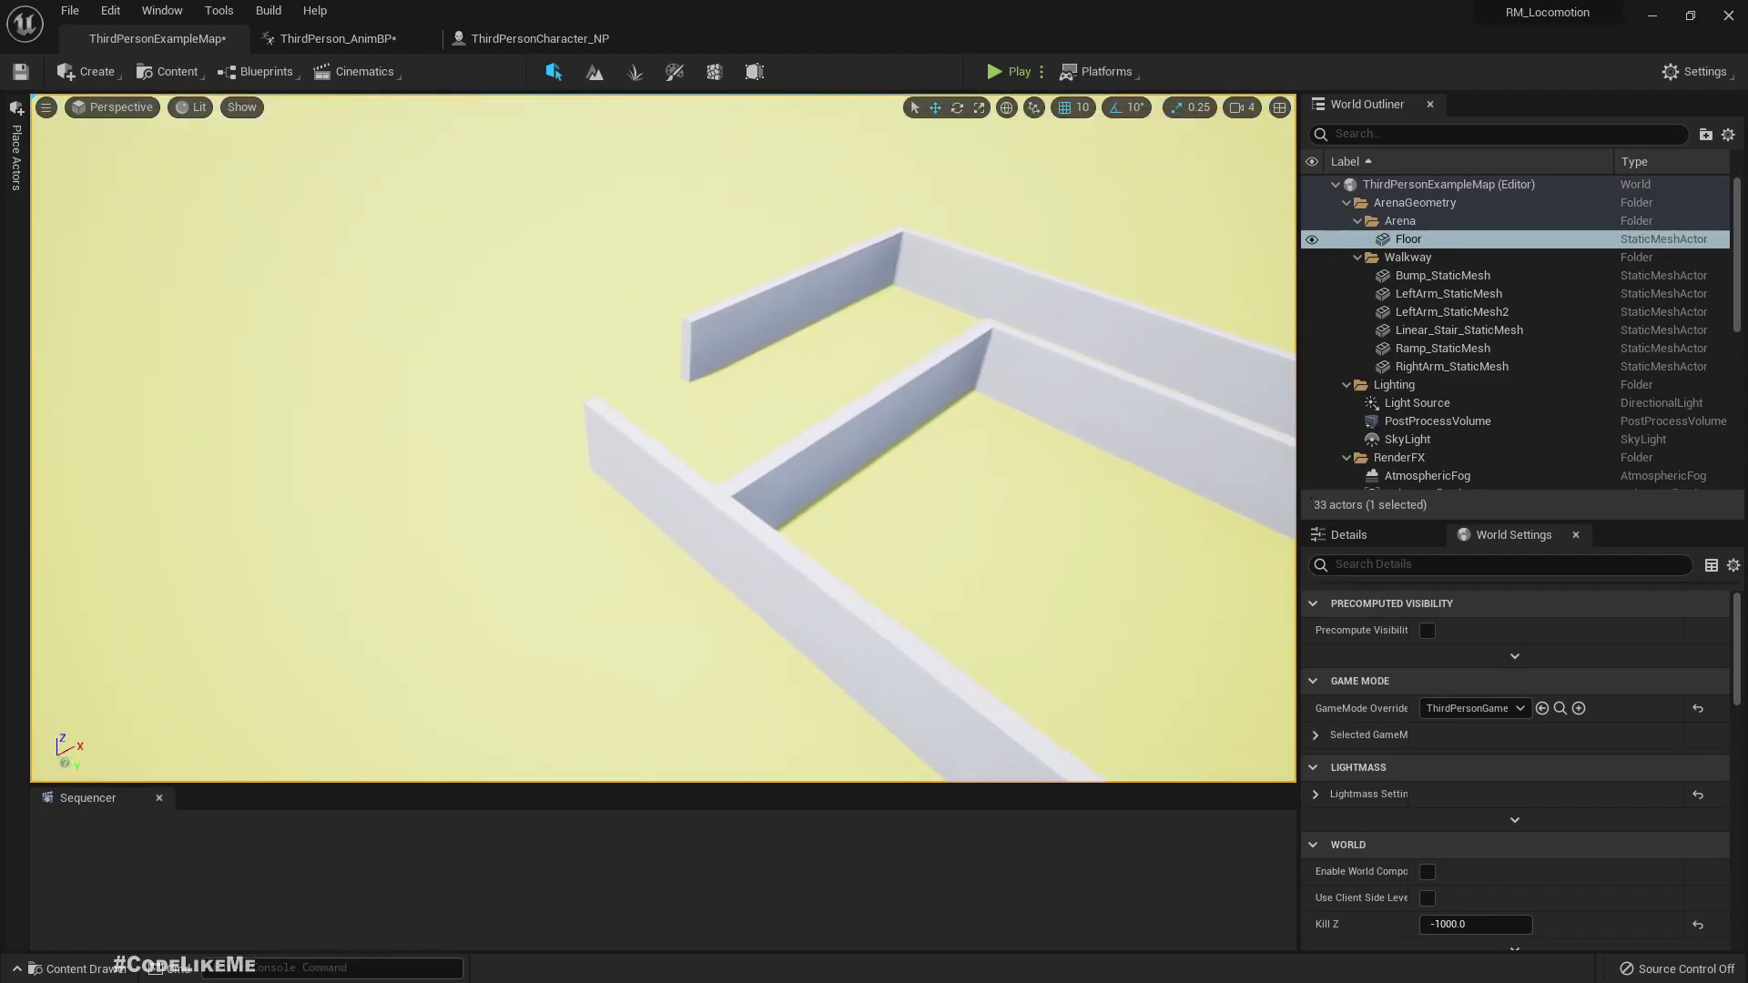
{"action": "right_click_drag", "start_coordinate": [1087, 541], "coordinate": [1087, 541]}
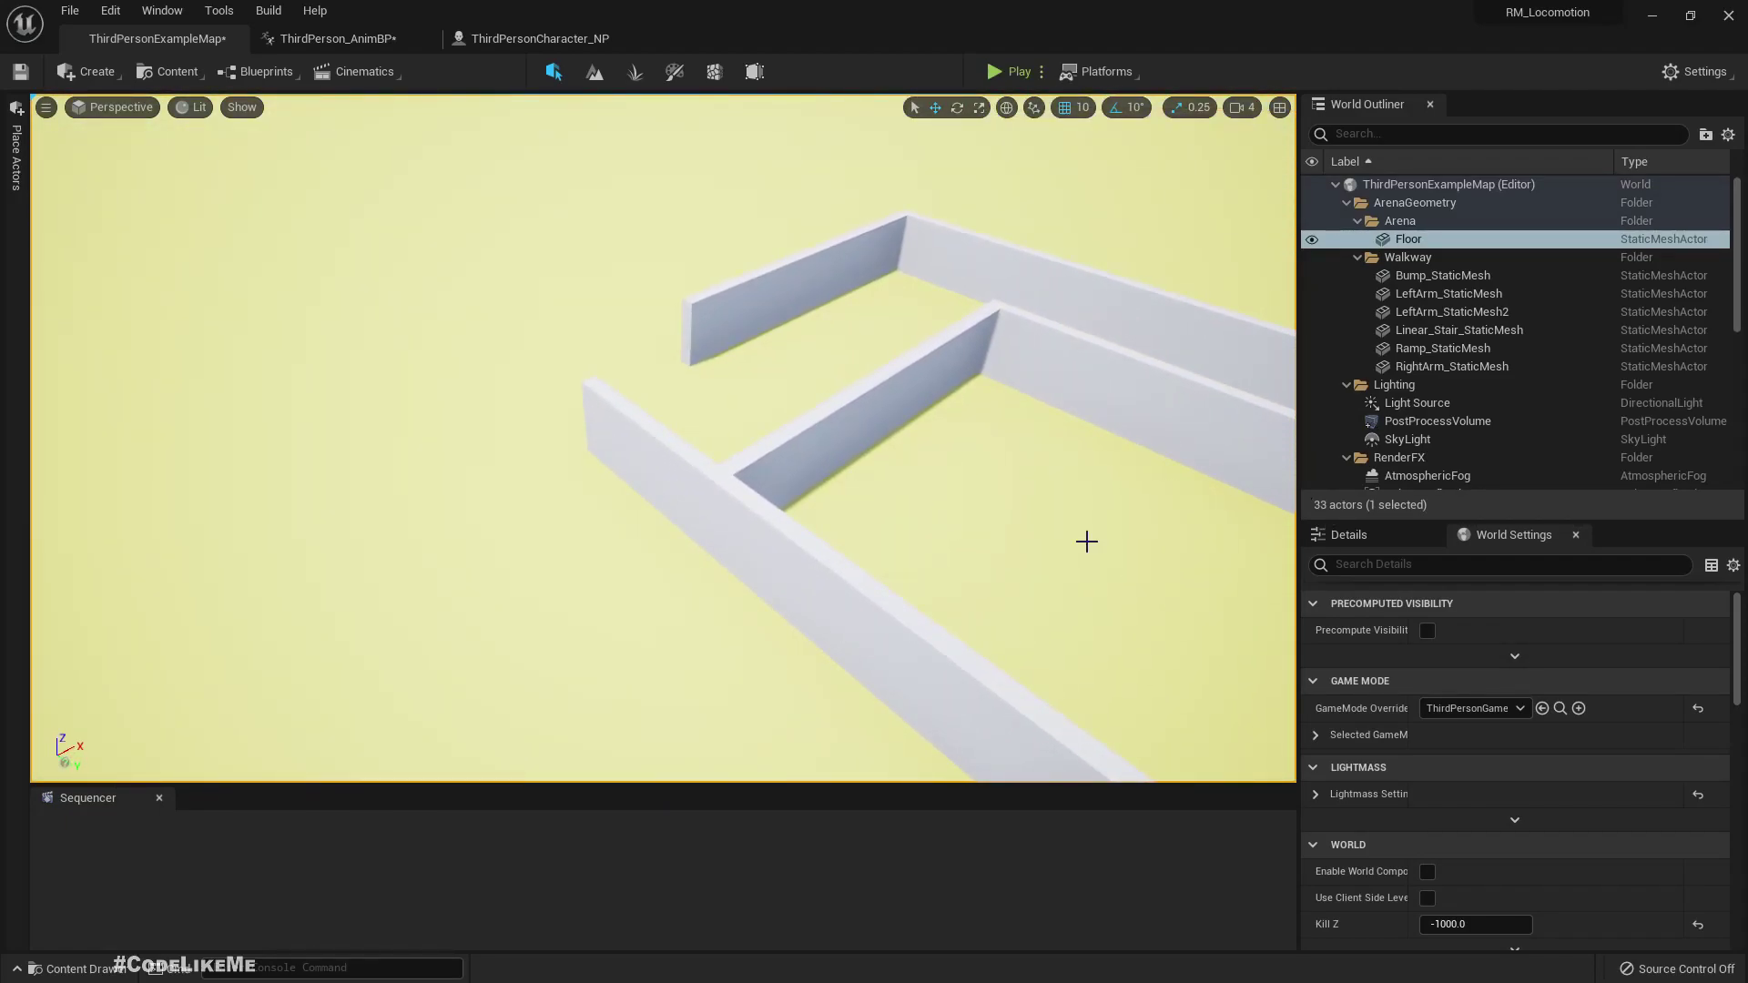
{"action": "right_click_drag", "start_coordinate": [738, 510], "coordinate": [740, 509]}
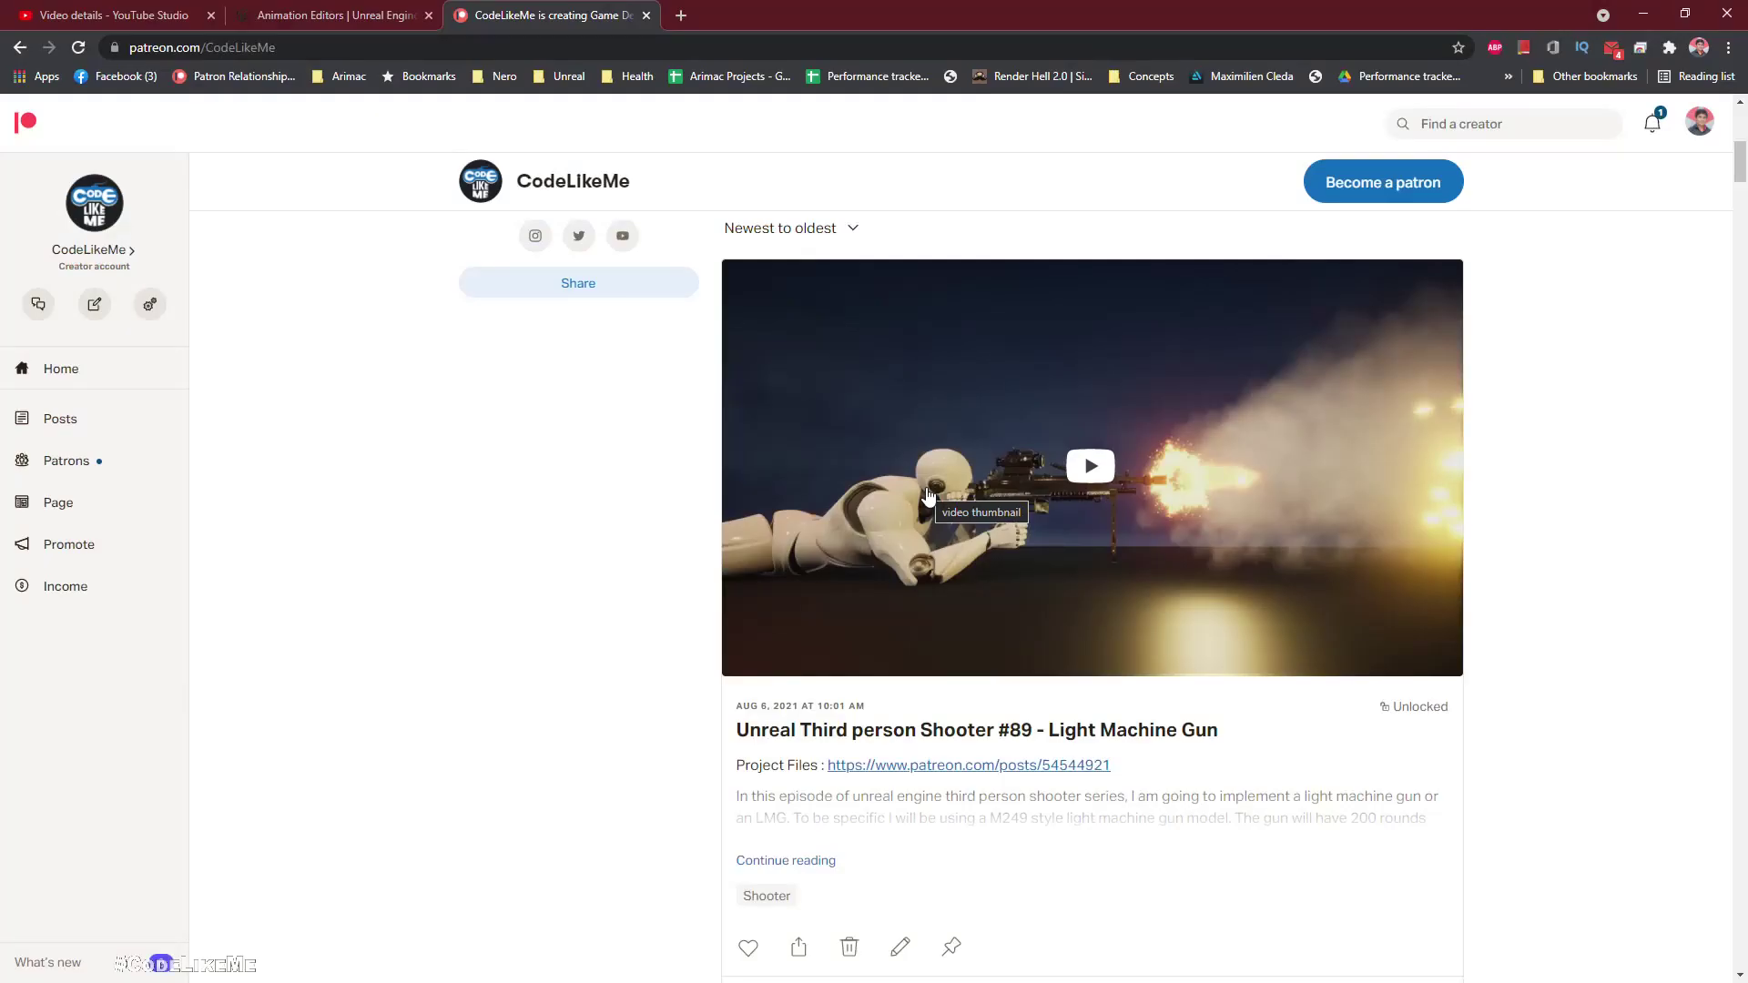
{"action": "scroll", "coordinate": [927, 496], "scroll_direction": "down", "scroll_amount": 1}
{"action": "scroll", "coordinate": [926, 496], "scroll_direction": "down", "scroll_amount": 2}
{"action": "scroll", "coordinate": [926, 496], "scroll_direction": "down", "scroll_amount": 2}
{"action": "scroll", "coordinate": [927, 497], "scroll_direction": "down", "scroll_amount": 2}
{"action": "scroll", "coordinate": [926, 499], "scroll_direction": "down", "scroll_amount": 3}
{"action": "scroll", "coordinate": [926, 499], "scroll_direction": "down", "scroll_amount": 3}
{"action": "scroll", "coordinate": [926, 499], "scroll_direction": "down", "scroll_amount": 2}
{"action": "scroll", "coordinate": [926, 499], "scroll_direction": "down", "scroll_amount": 2}
{"action": "scroll", "coordinate": [925, 499], "scroll_direction": "down", "scroll_amount": 3}
{"action": "scroll", "coordinate": [925, 500], "scroll_direction": "down", "scroll_amount": 3}
{"action": "scroll", "coordinate": [926, 500], "scroll_direction": "down", "scroll_amount": 2}
{"action": "scroll", "coordinate": [925, 500], "scroll_direction": "down", "scroll_amount": 2}
{"action": "scroll", "coordinate": [925, 501], "scroll_direction": "down", "scroll_amount": 3}
{"action": "scroll", "coordinate": [926, 499], "scroll_direction": "down", "scroll_amount": 2}
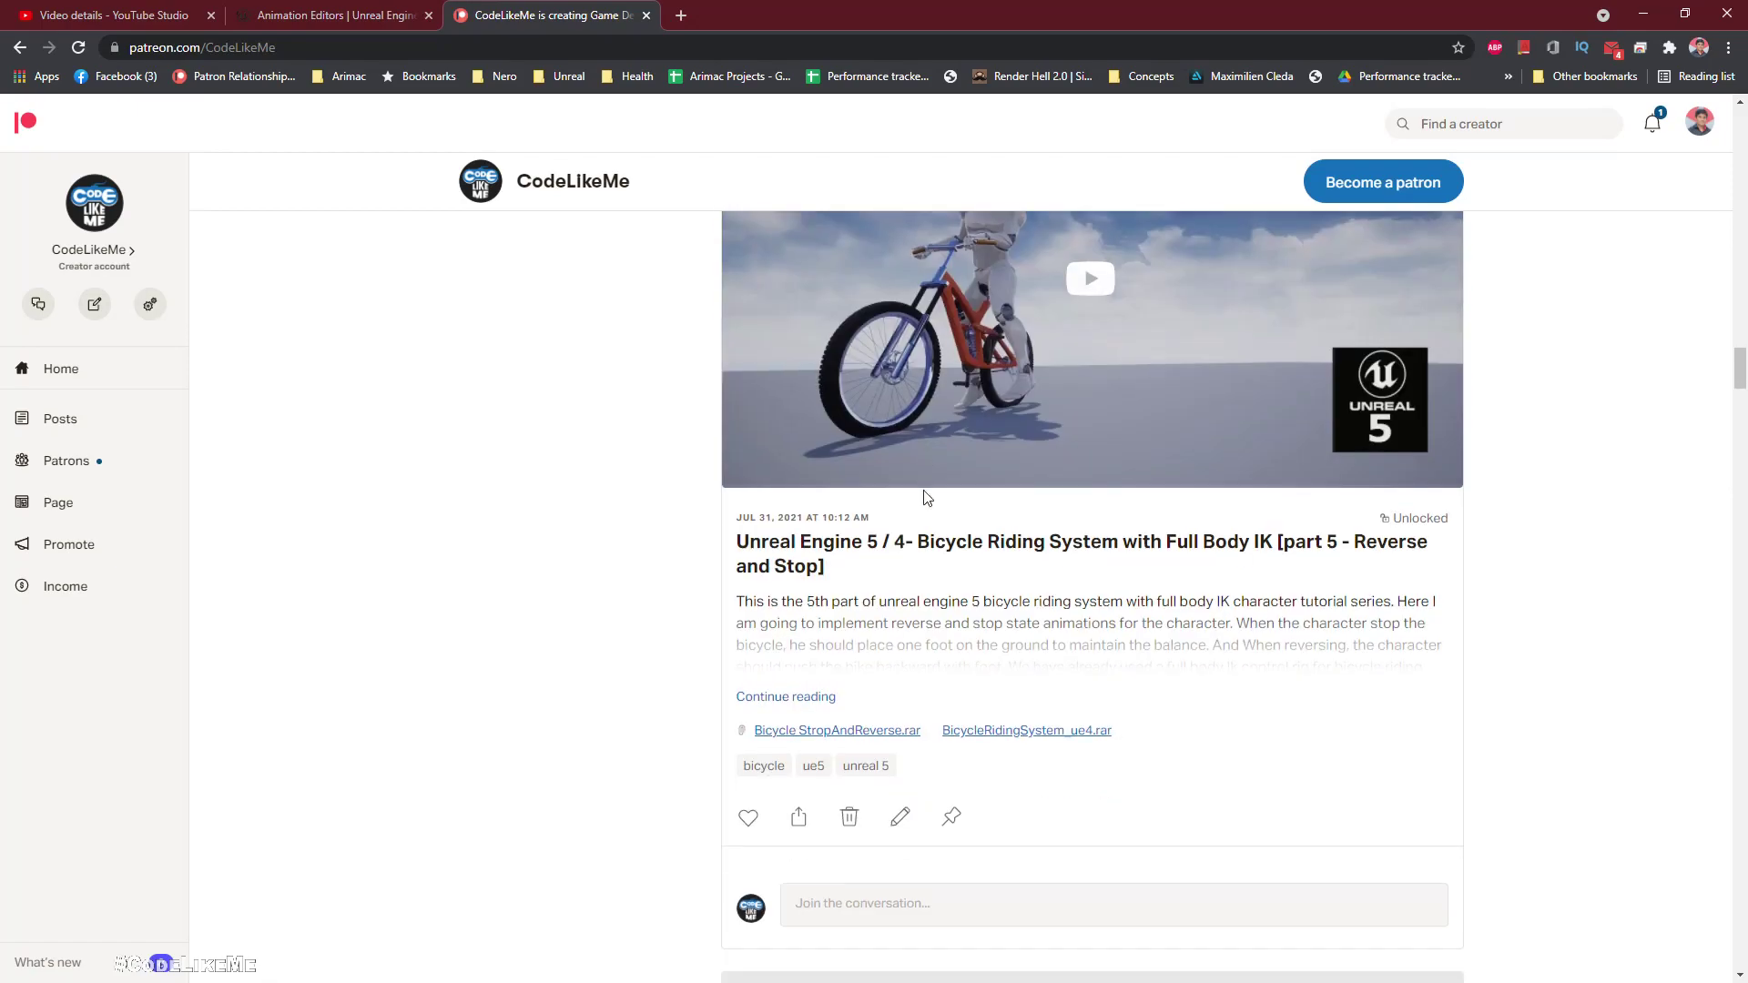
{"action": "scroll", "coordinate": [927, 495], "scroll_direction": "down", "scroll_amount": 2}
{"action": "scroll", "coordinate": [927, 495], "scroll_direction": "down", "scroll_amount": 3}
{"action": "scroll", "coordinate": [943, 505], "scroll_direction": "down", "scroll_amount": 2}
{"action": "scroll", "coordinate": [943, 505], "scroll_direction": "down", "scroll_amount": 2}
{"action": "scroll", "coordinate": [946, 504], "scroll_direction": "down", "scroll_amount": 2}
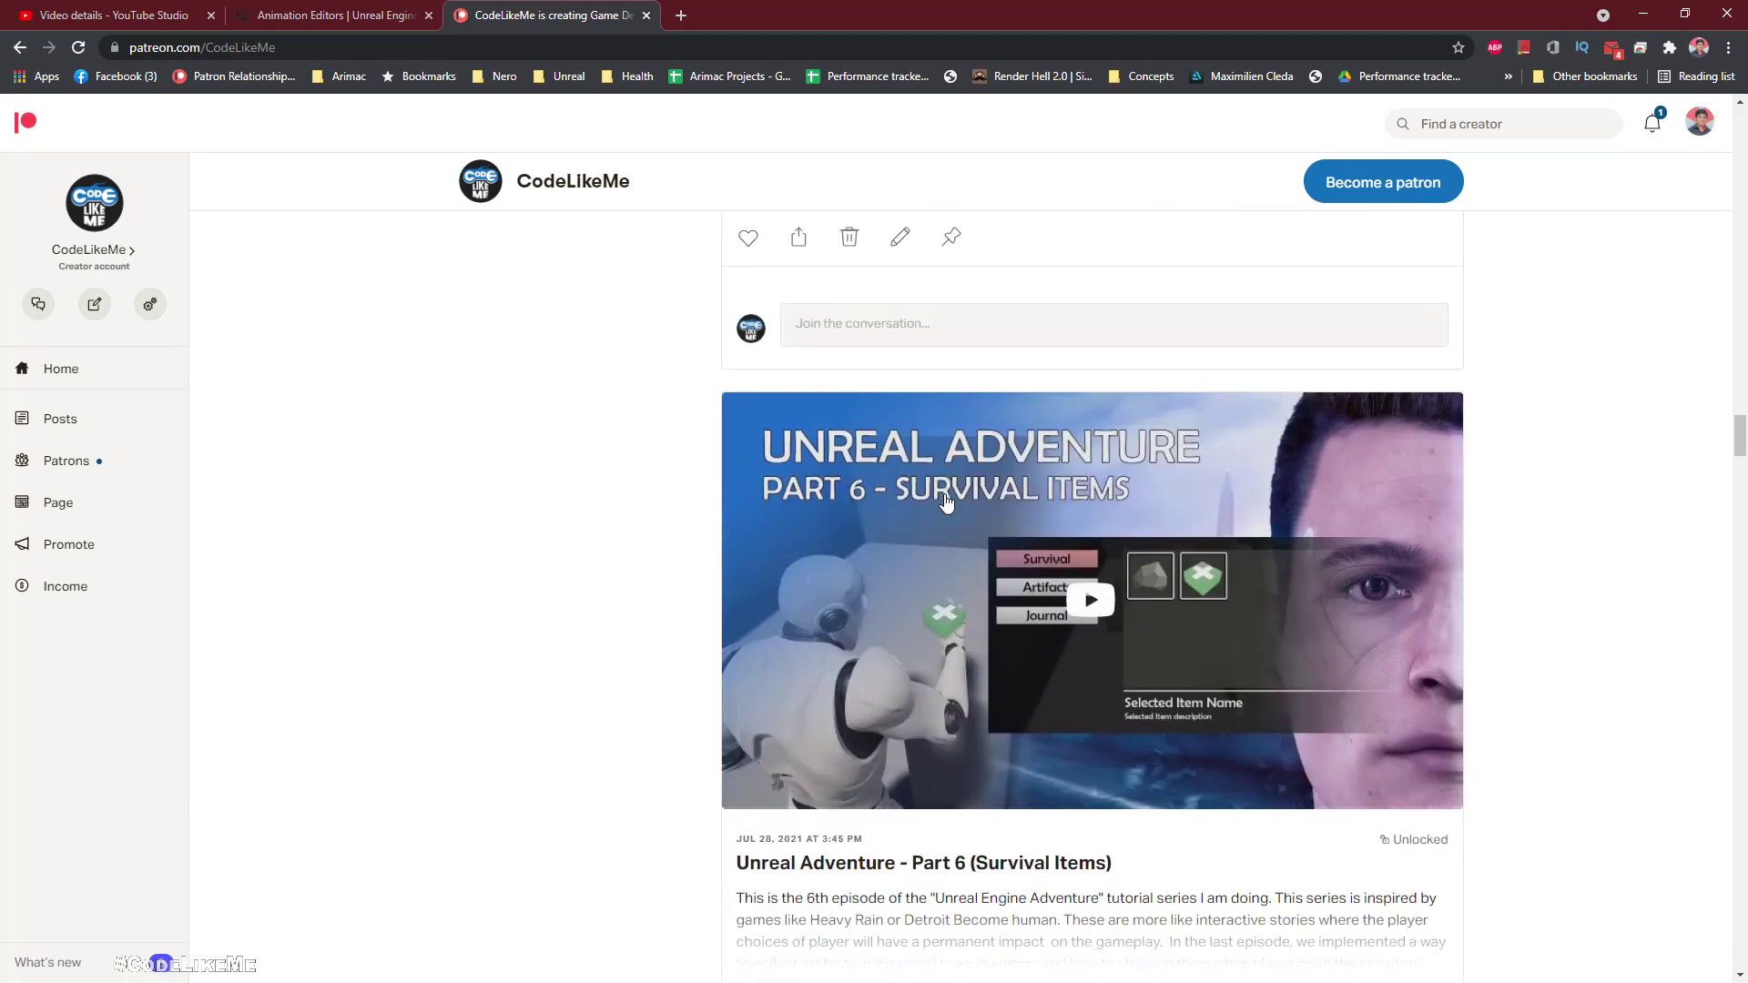
{"action": "scroll", "coordinate": [946, 502], "scroll_direction": "down", "scroll_amount": 3}
{"action": "scroll", "coordinate": [936, 504], "scroll_direction": "down", "scroll_amount": 1}
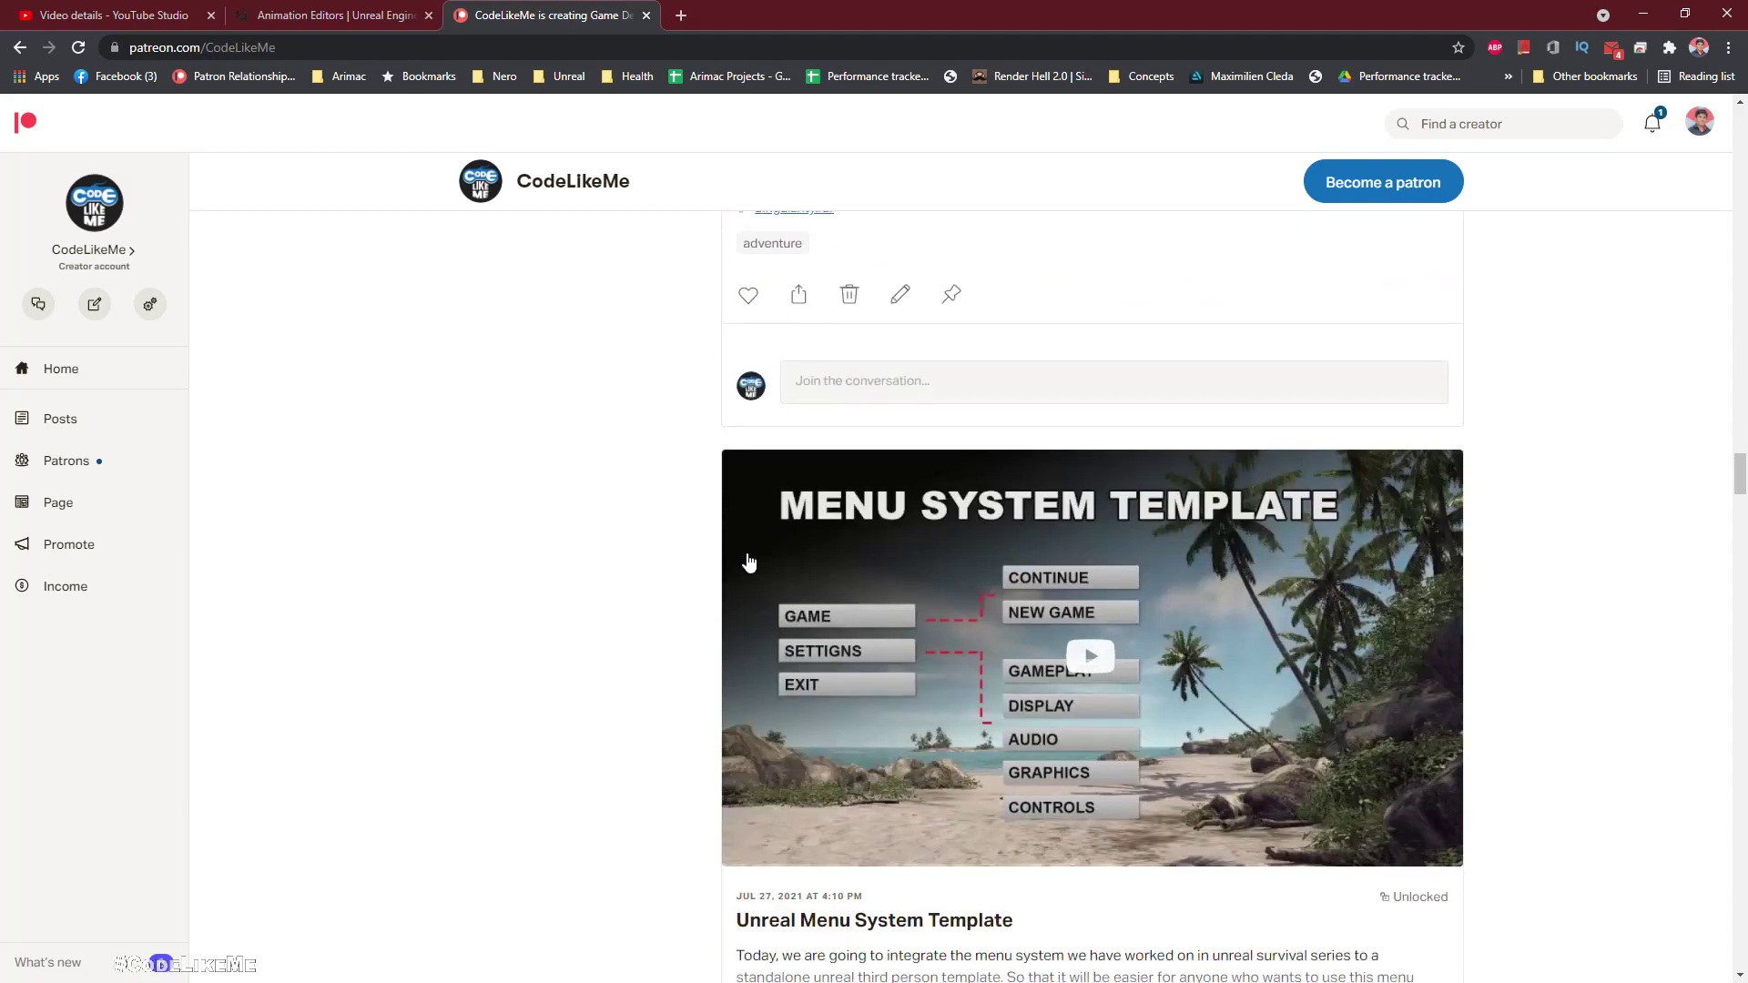